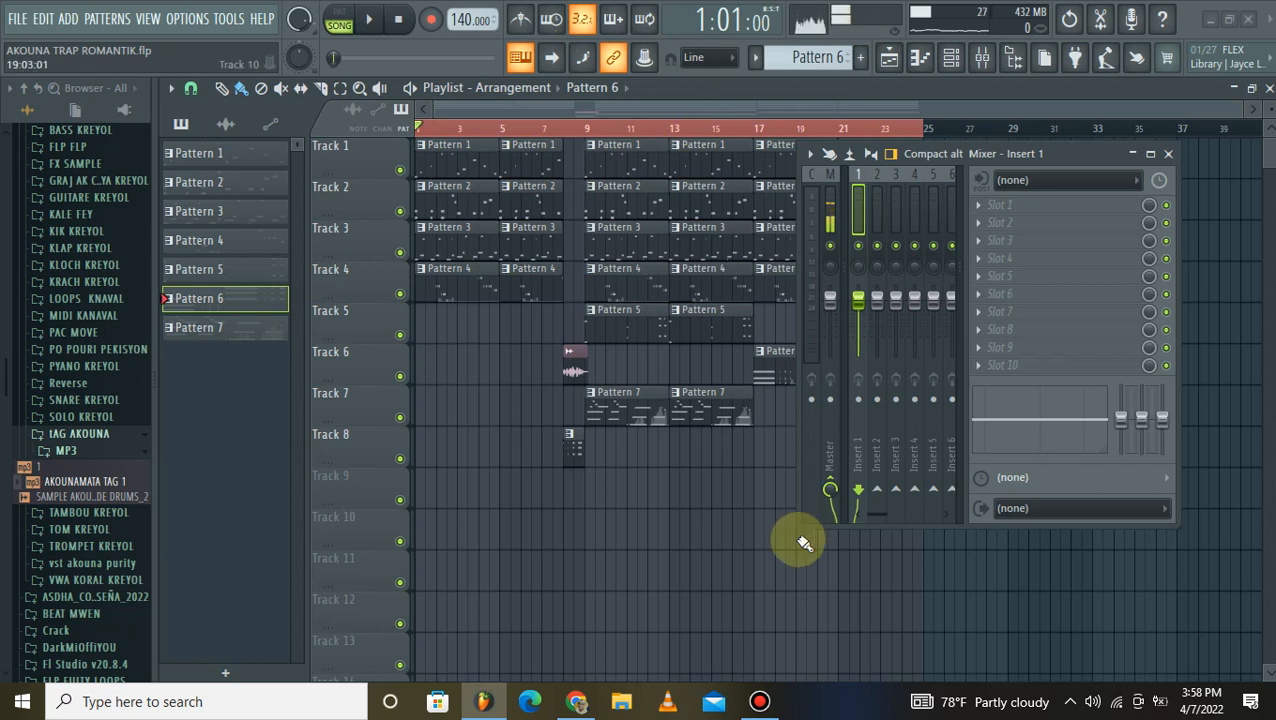
Step: Inspect the Xpand!2_x64 and Purity instruments from the channel rack, and move the mixer aside to clear the playlist
left_click_drag(1092, 158, 1212, 190)
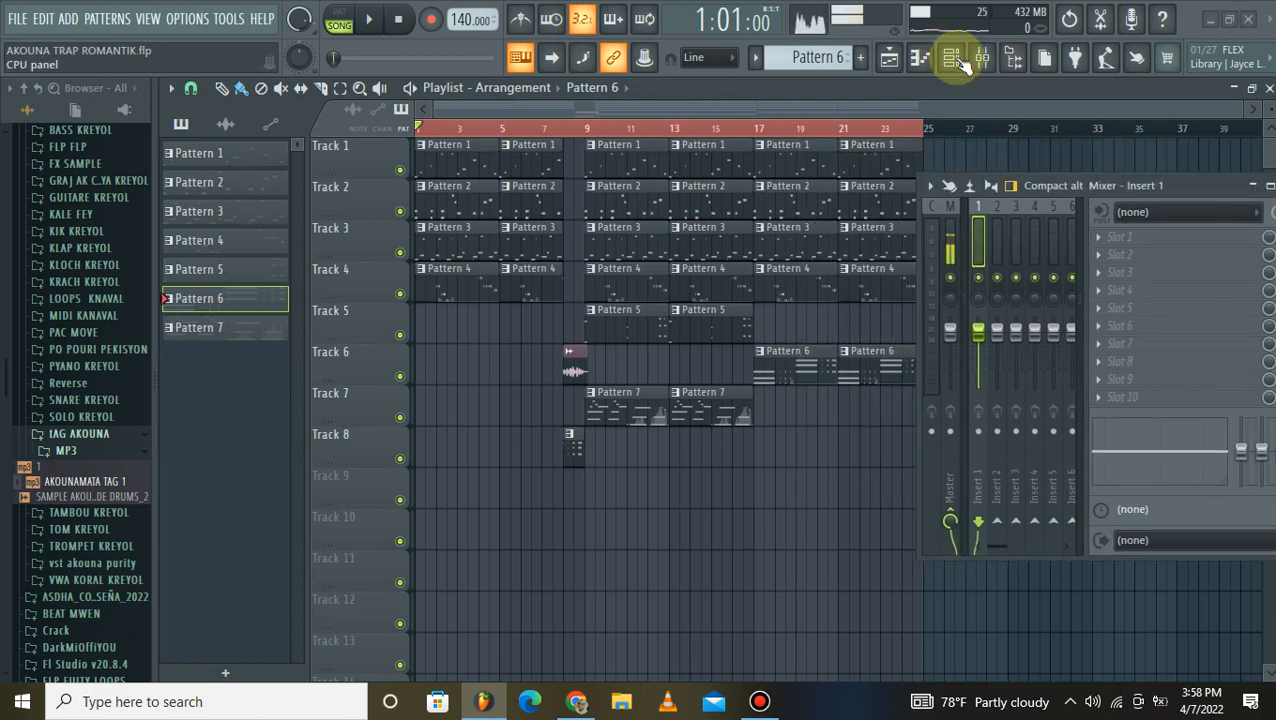
left_click(957, 62)
left_click(407, 208)
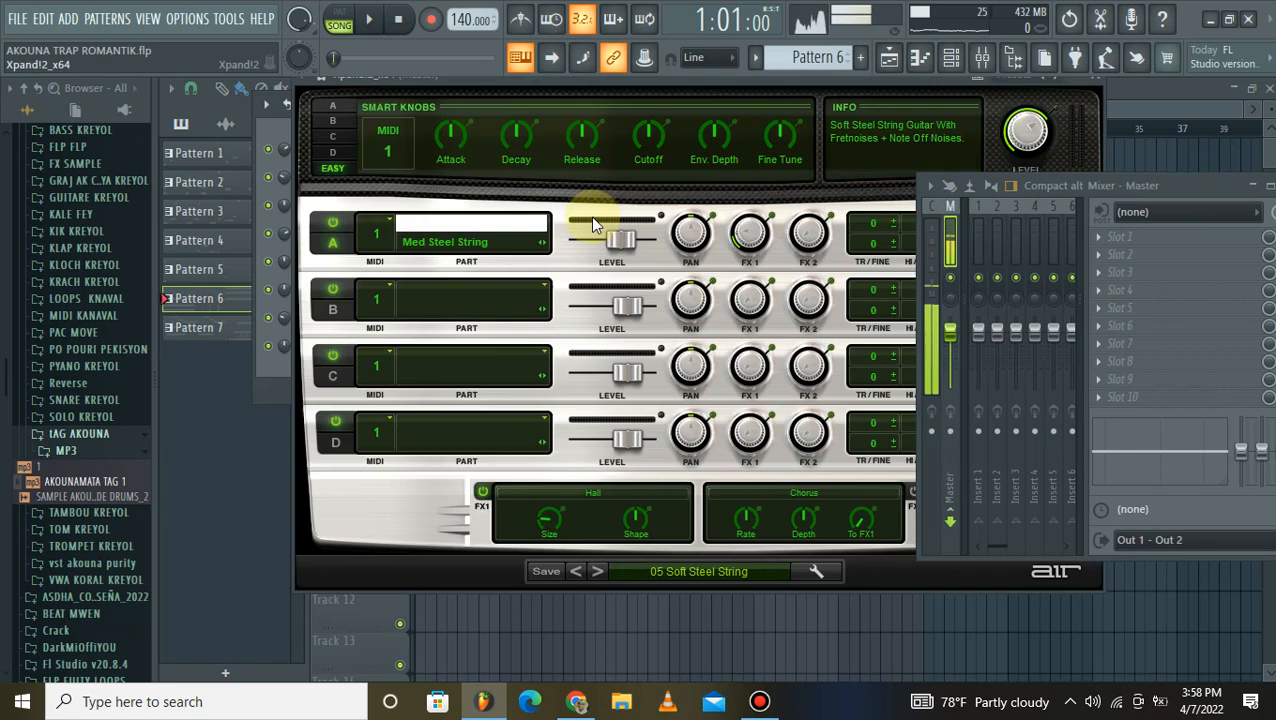
left_click(1098, 86)
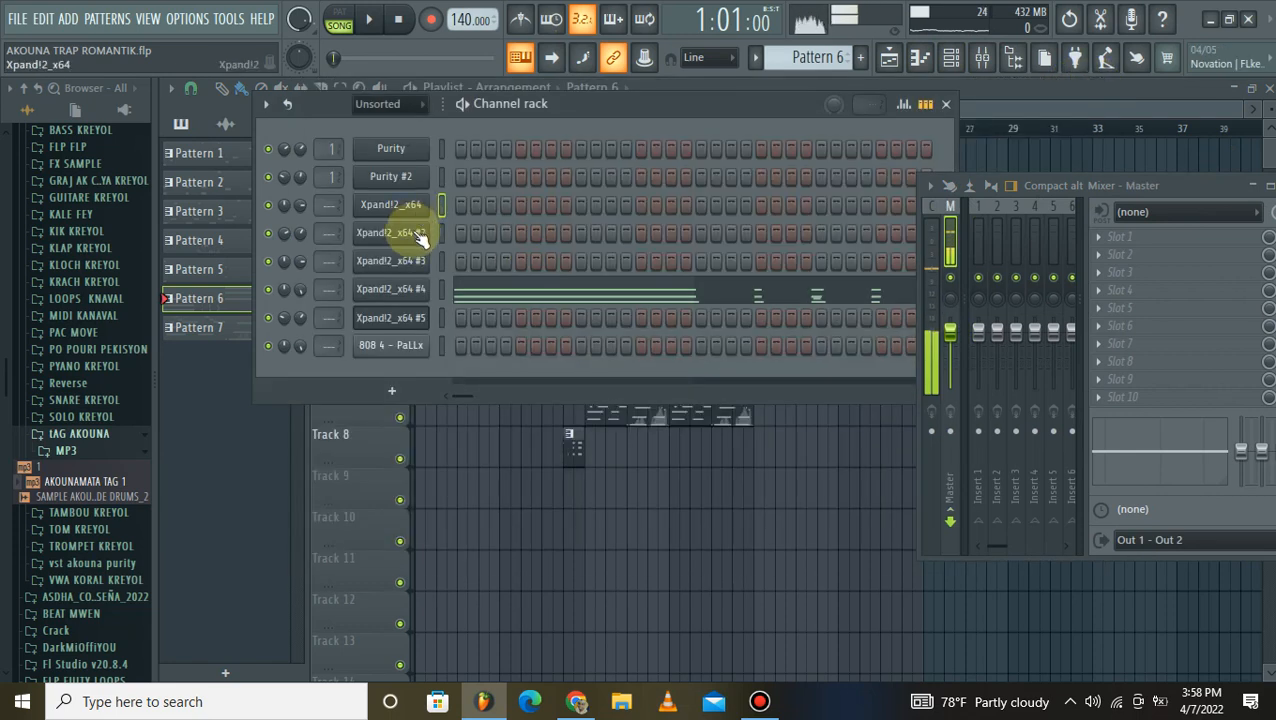
left_click(415, 148)
left_click(1035, 91)
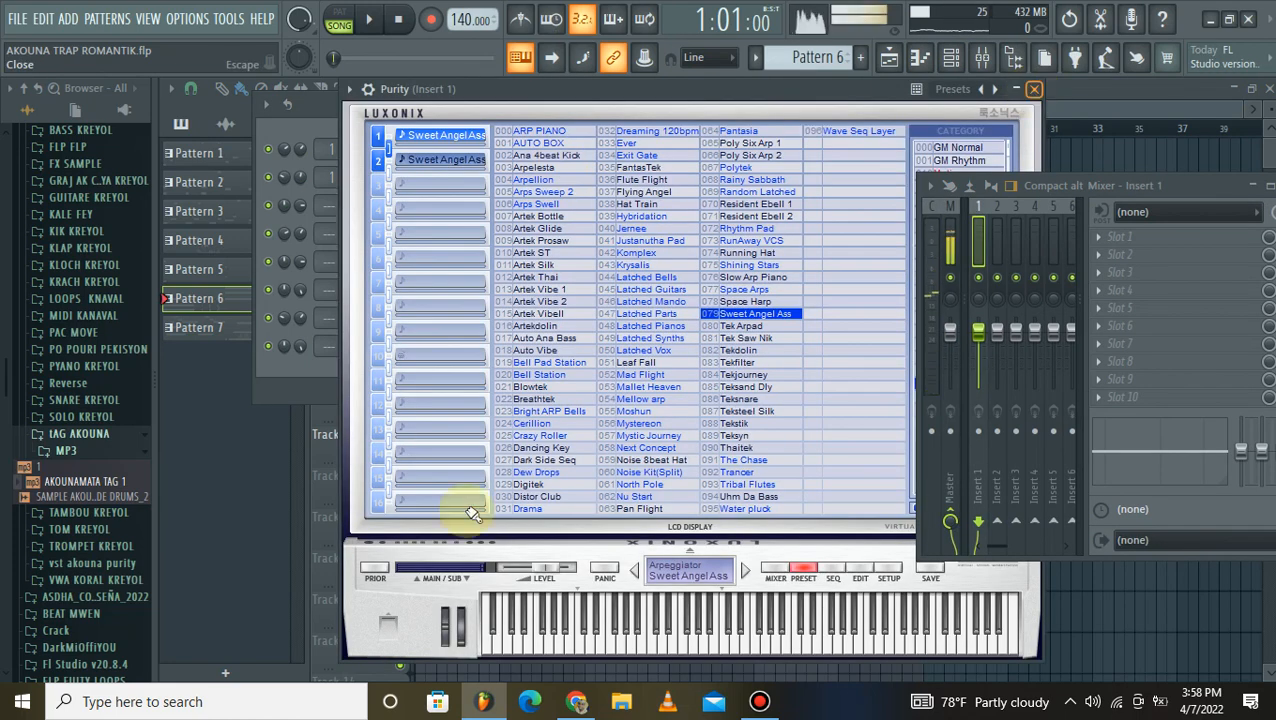
left_click(567, 561)
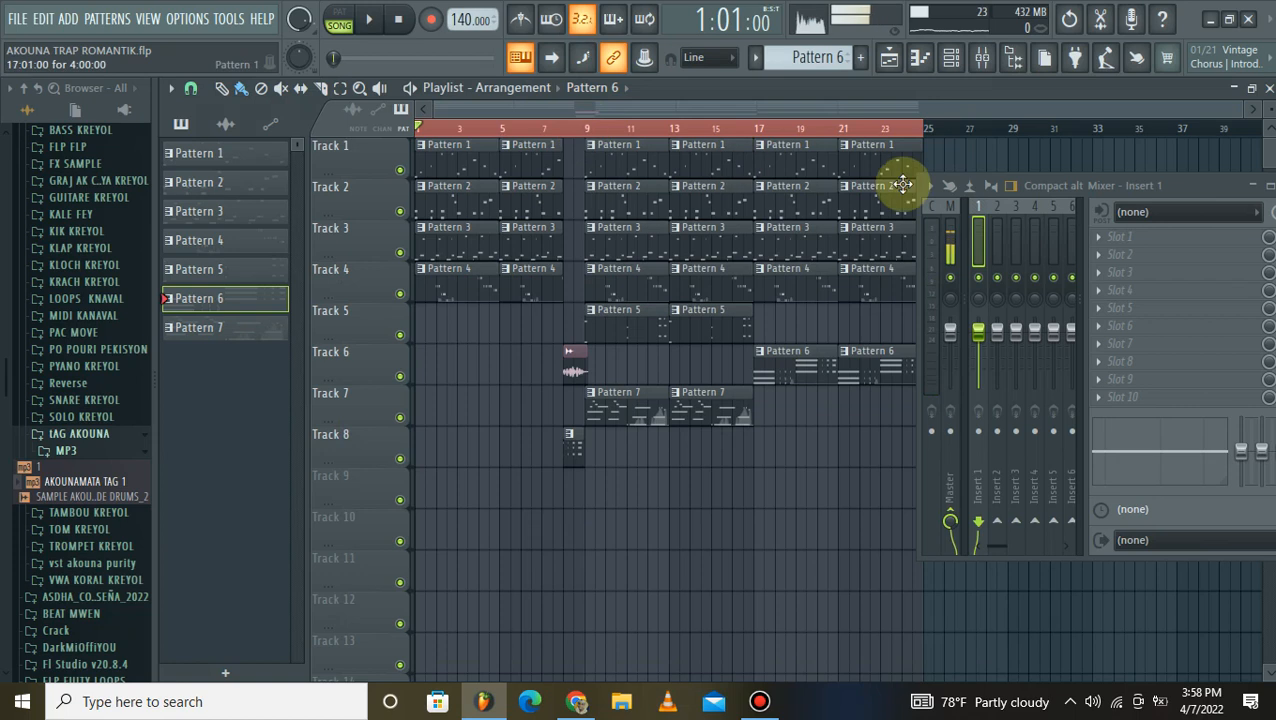
left_click_drag(1221, 331, 1230, 158)
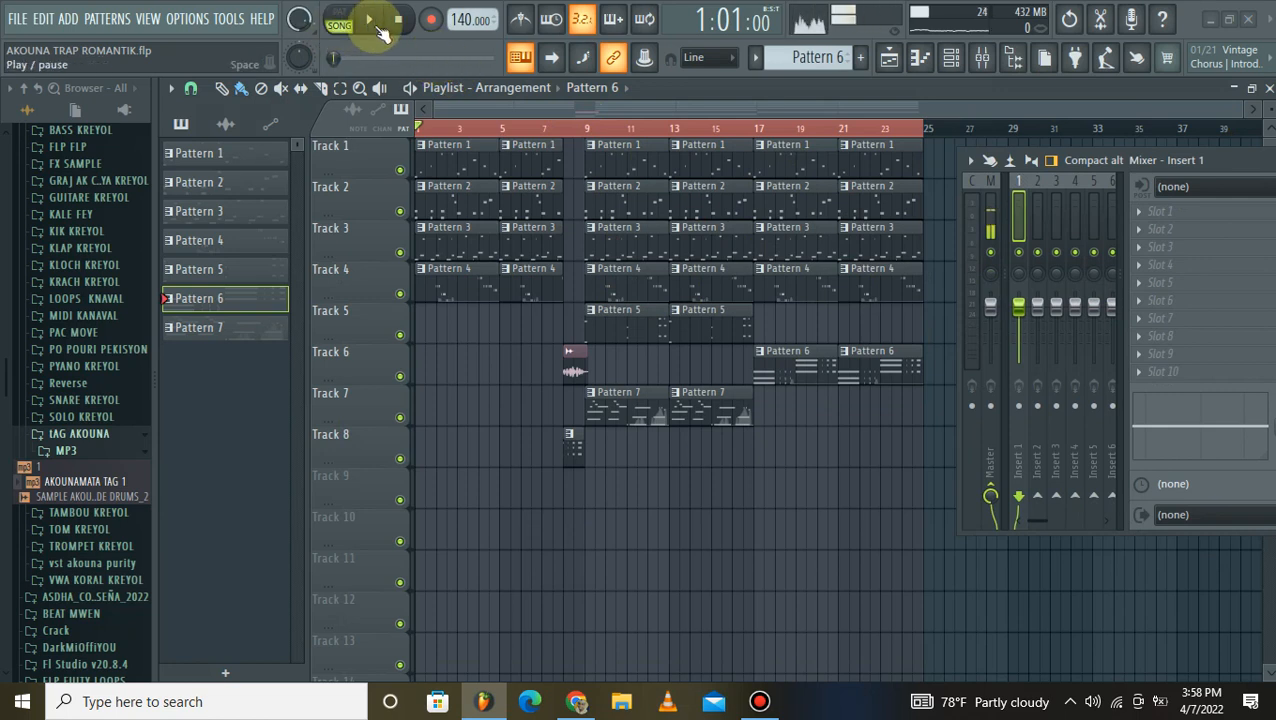
Step: Play the arrangement from the start in song mode, select the Insert 19 mixer track during playback, and stop playback
scroll(590, 148, "down", 5)
scroll(706, 323, "up", 5)
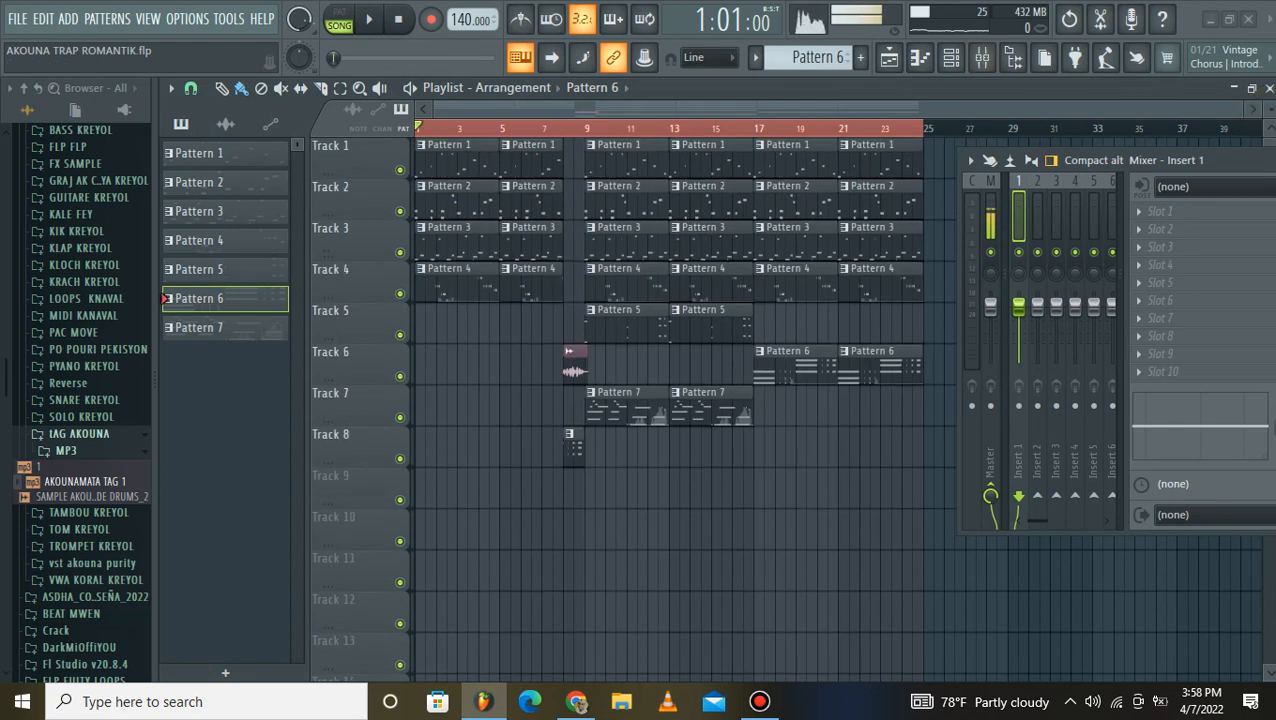
scroll(1270, 109, "down", 1)
scroll(1270, 109, "up", 1)
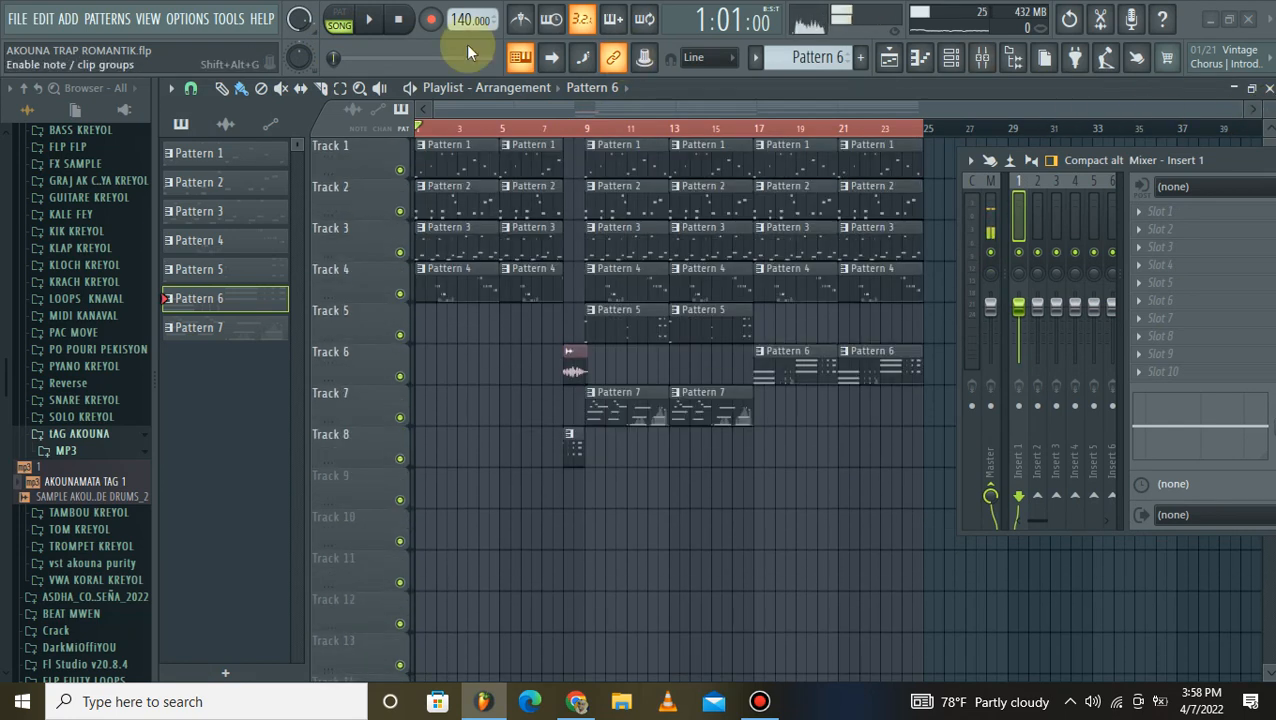
left_click(370, 38)
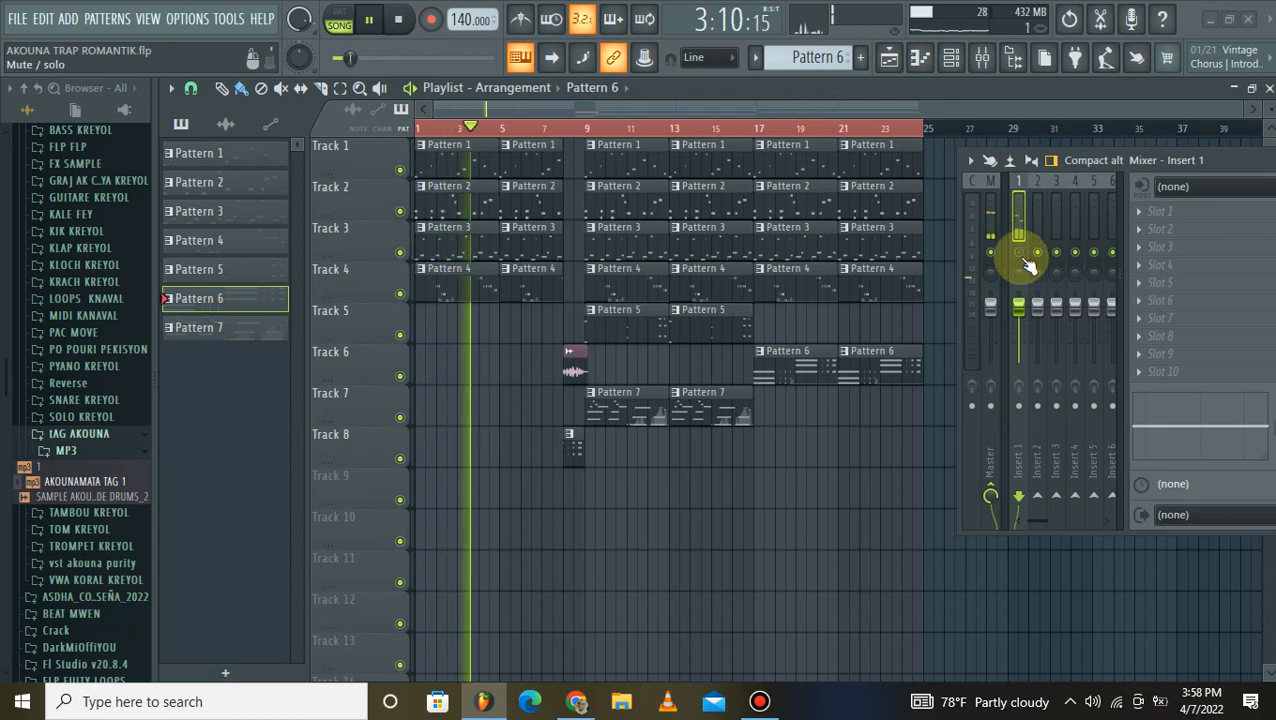
scroll(1038, 215, "down", 10)
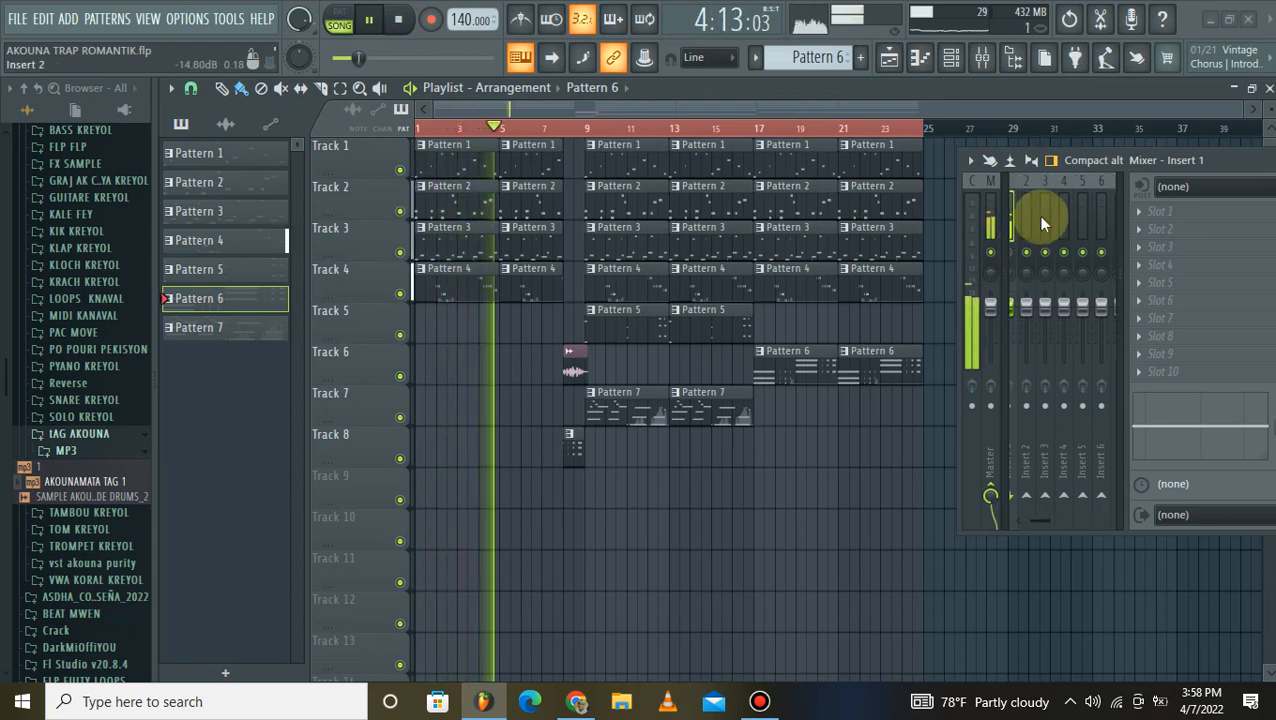
scroll(1038, 215, "down", 8)
scroll(1038, 213, "up", 13)
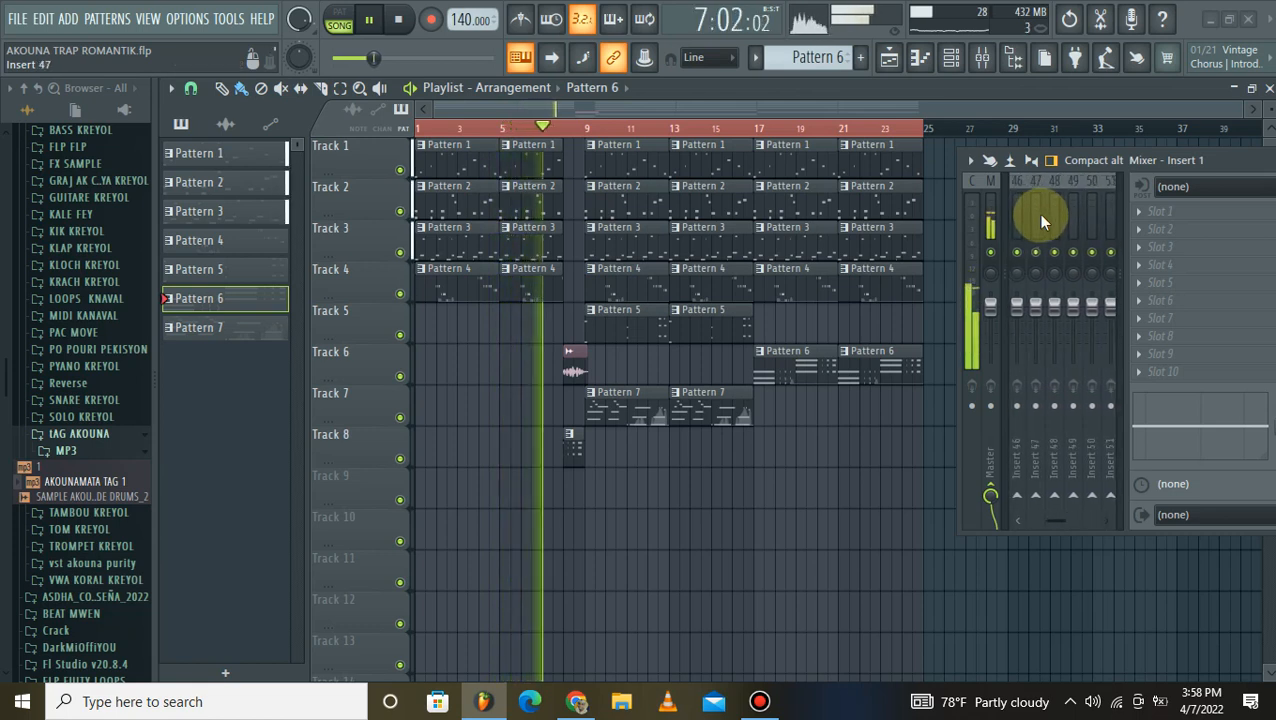
scroll(1038, 213, "down", 1)
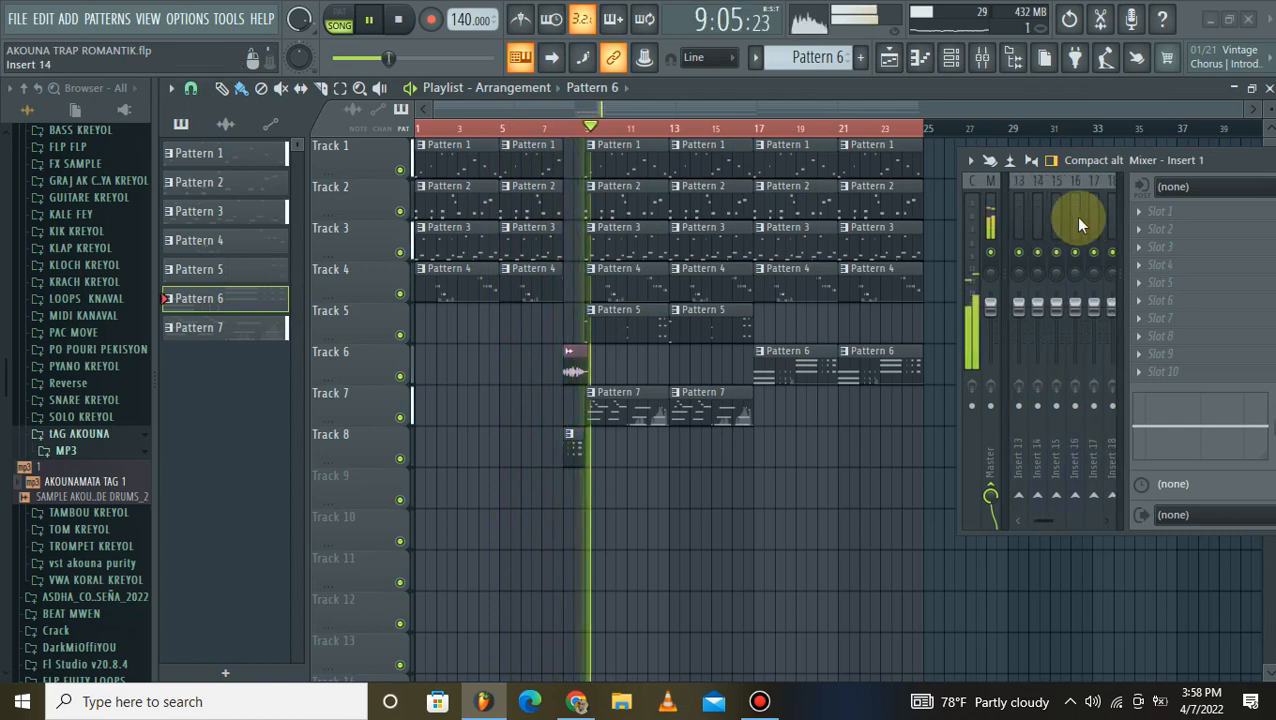
left_click(1075, 216)
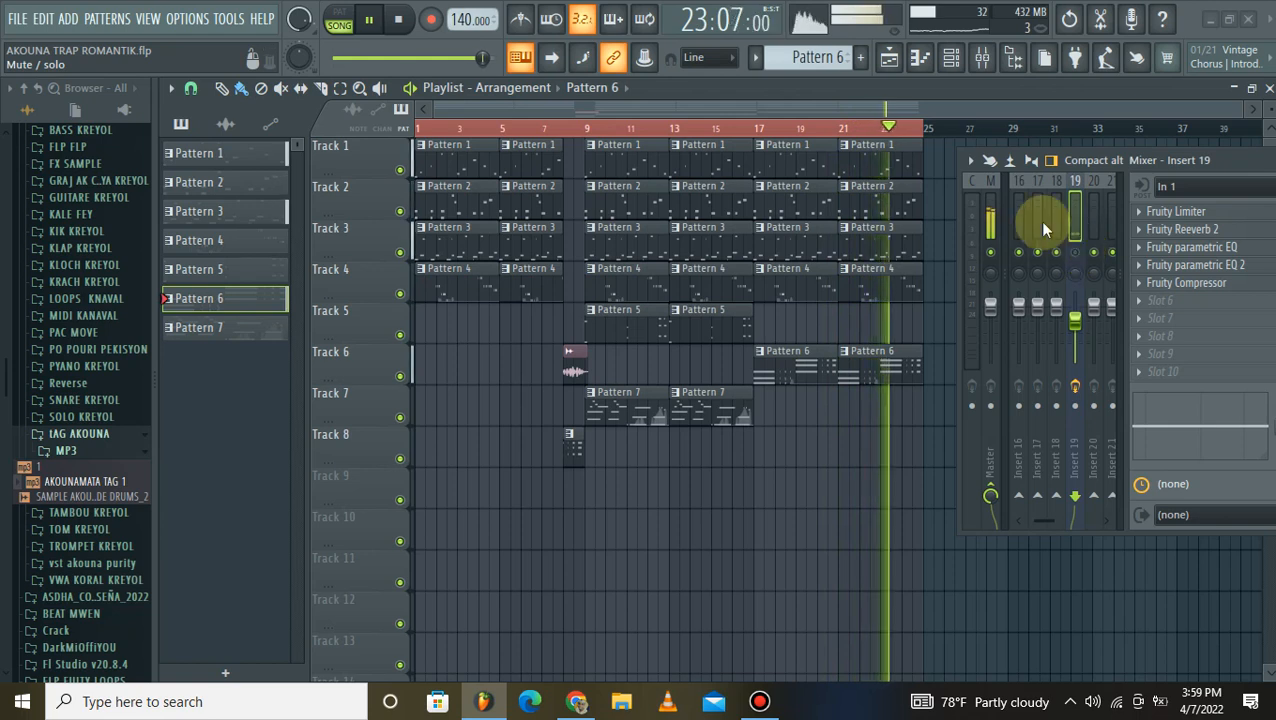
left_click(394, 20)
Step: Unmute the Insert 19 mixer track and briefly play the beginning of the song
left_click(1079, 255)
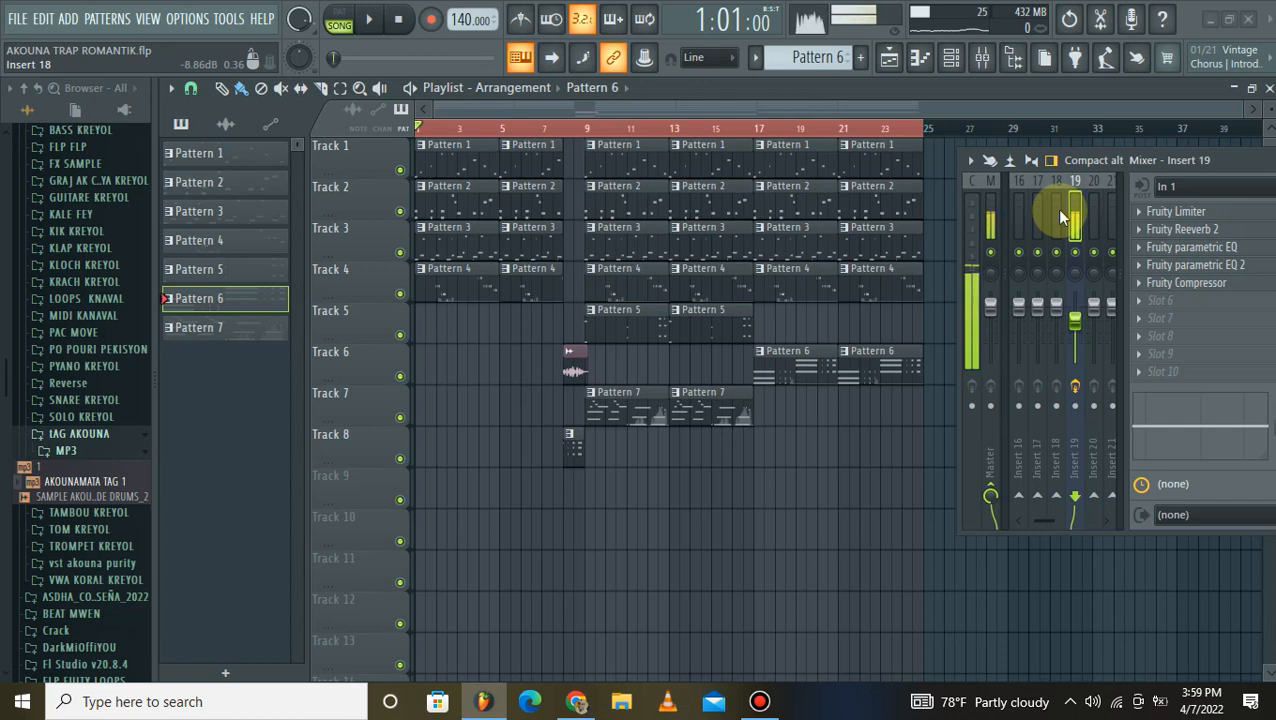
left_click(369, 20)
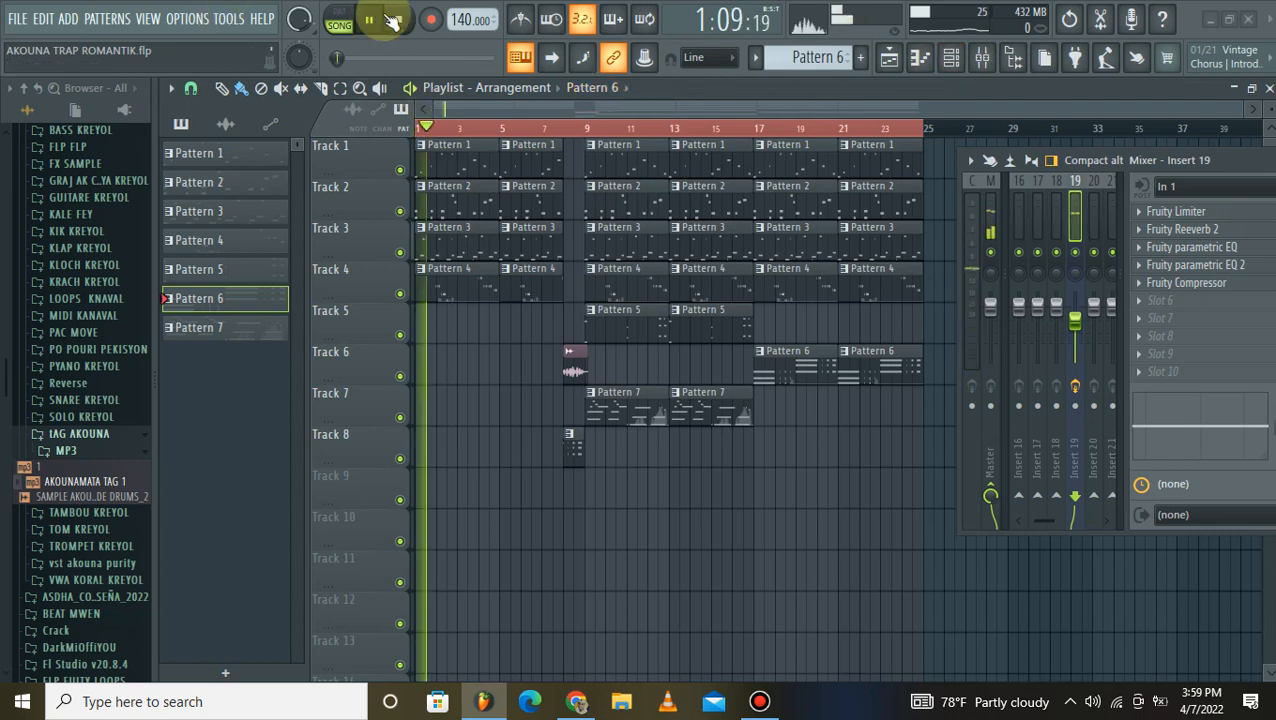
left_click(404, 21)
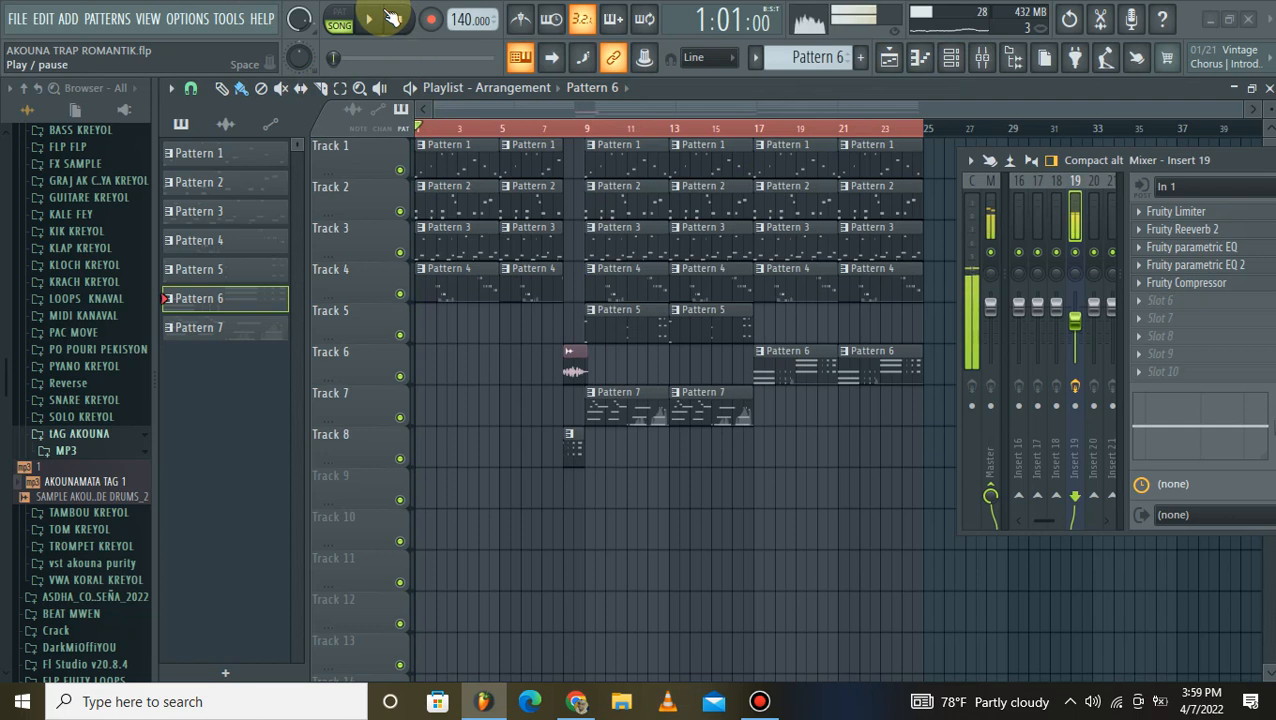
Step: Inspect the envelope and miscellaneous settings of the 808 4 - PaLLx channel, then close its sampler window
left_click(919, 57)
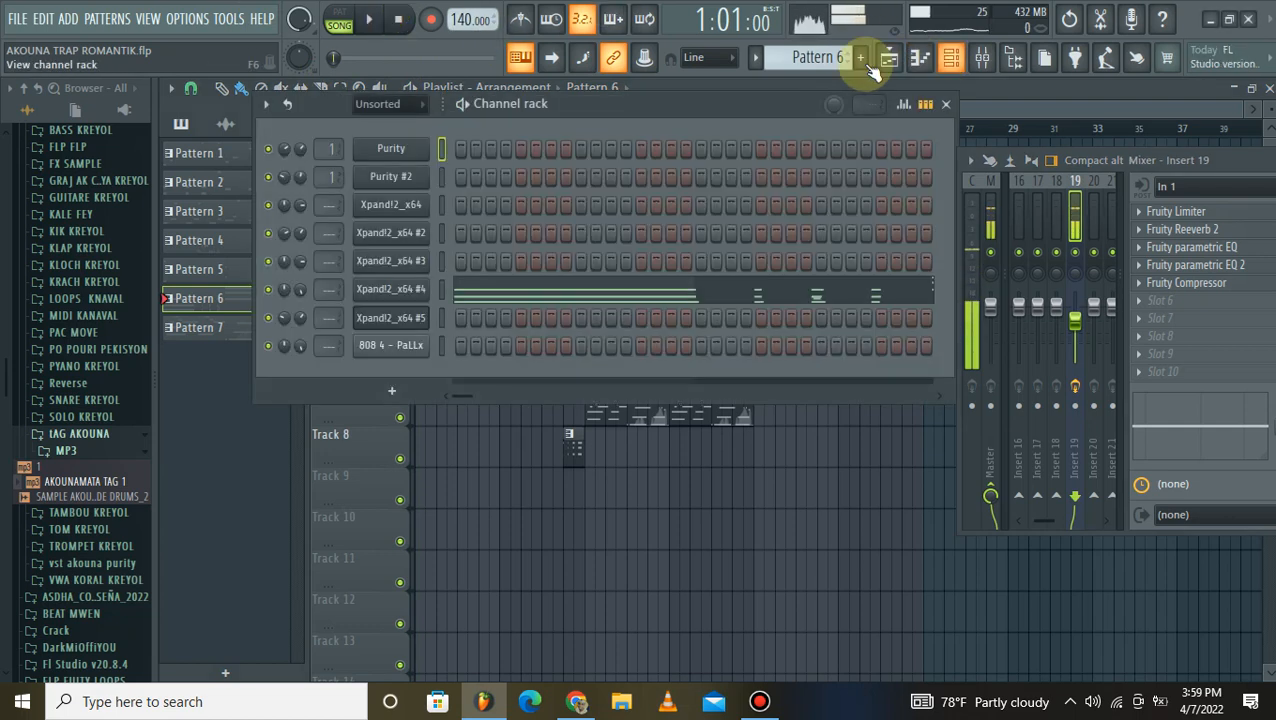
left_click(442, 345)
left_click(406, 356)
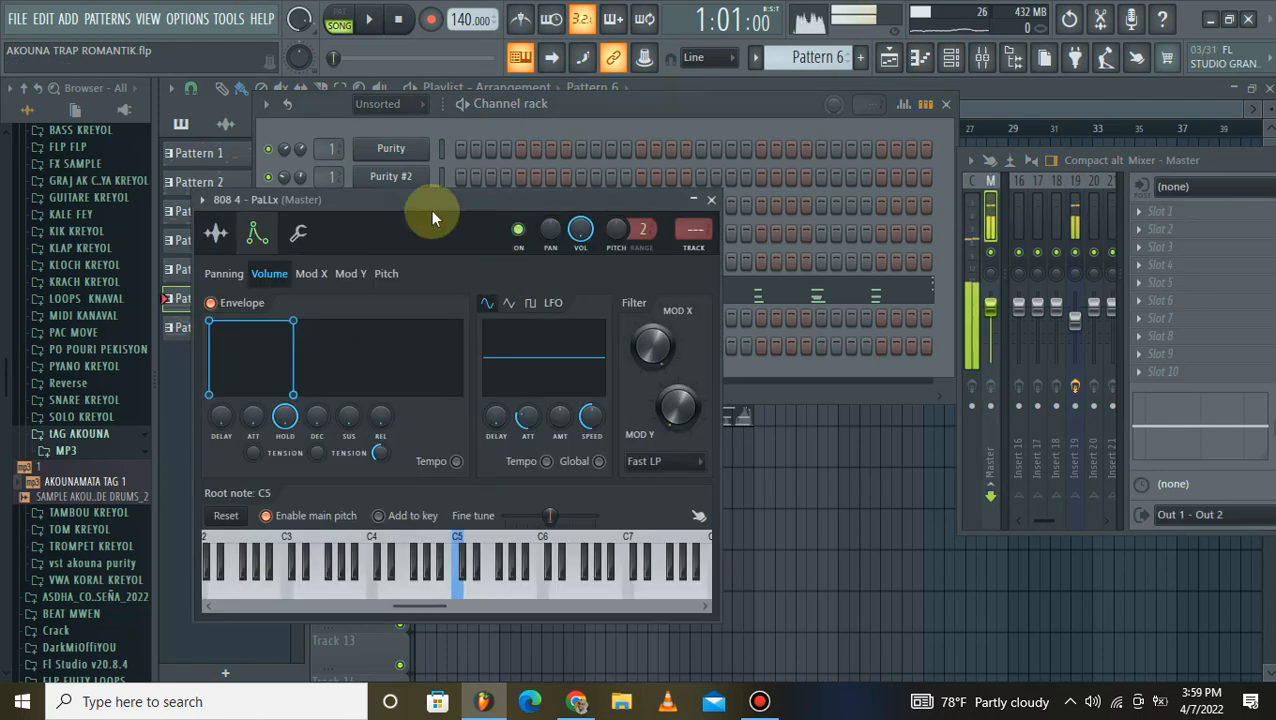
left_click_drag(433, 205, 761, 138)
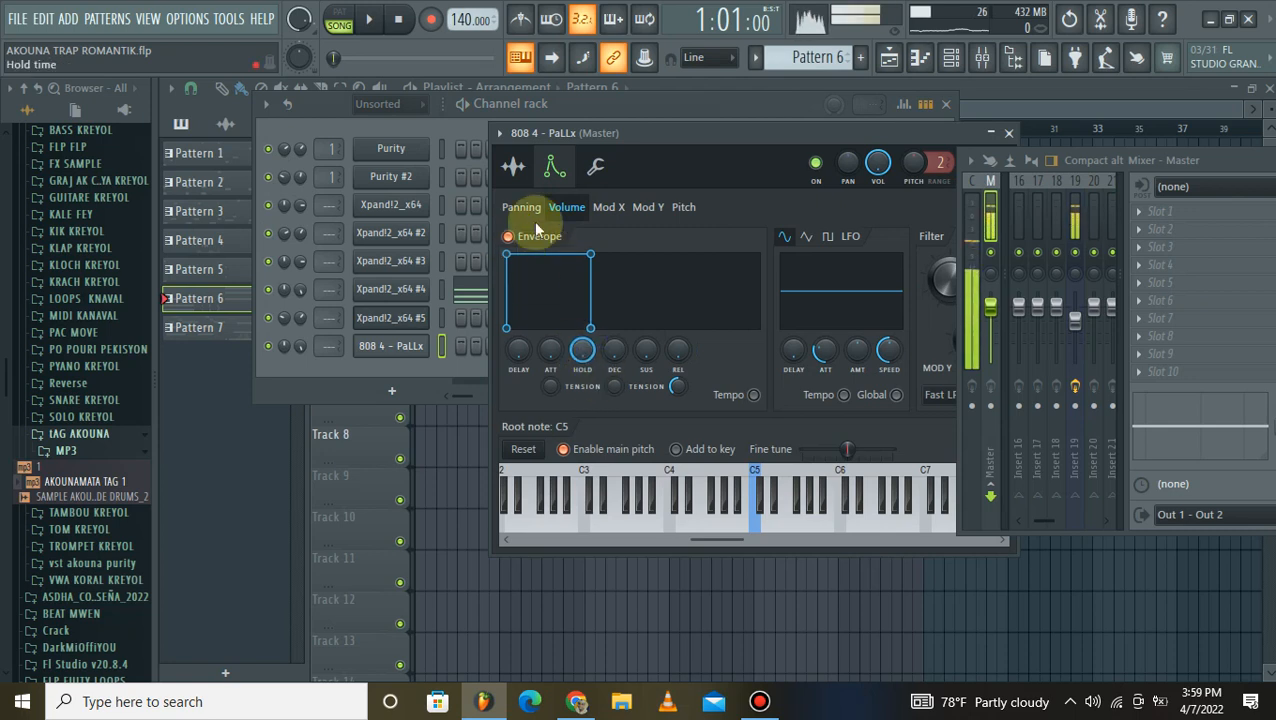
left_click(596, 167)
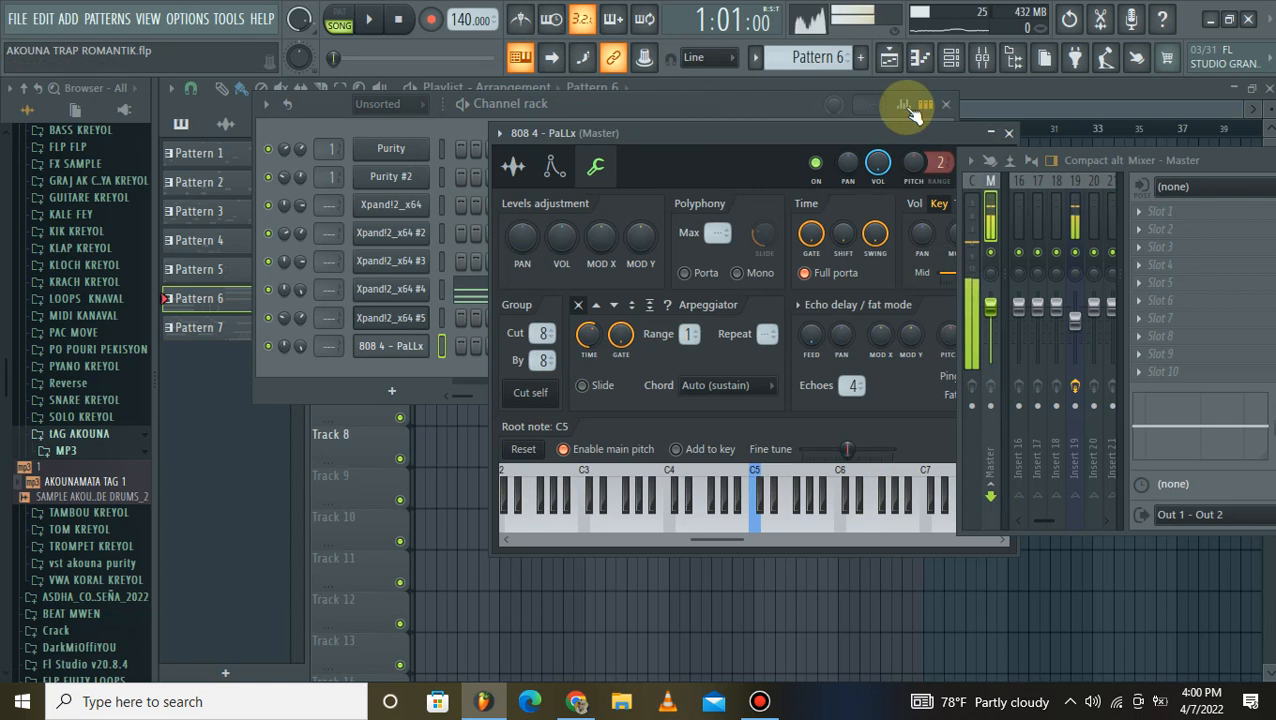
left_click(551, 167)
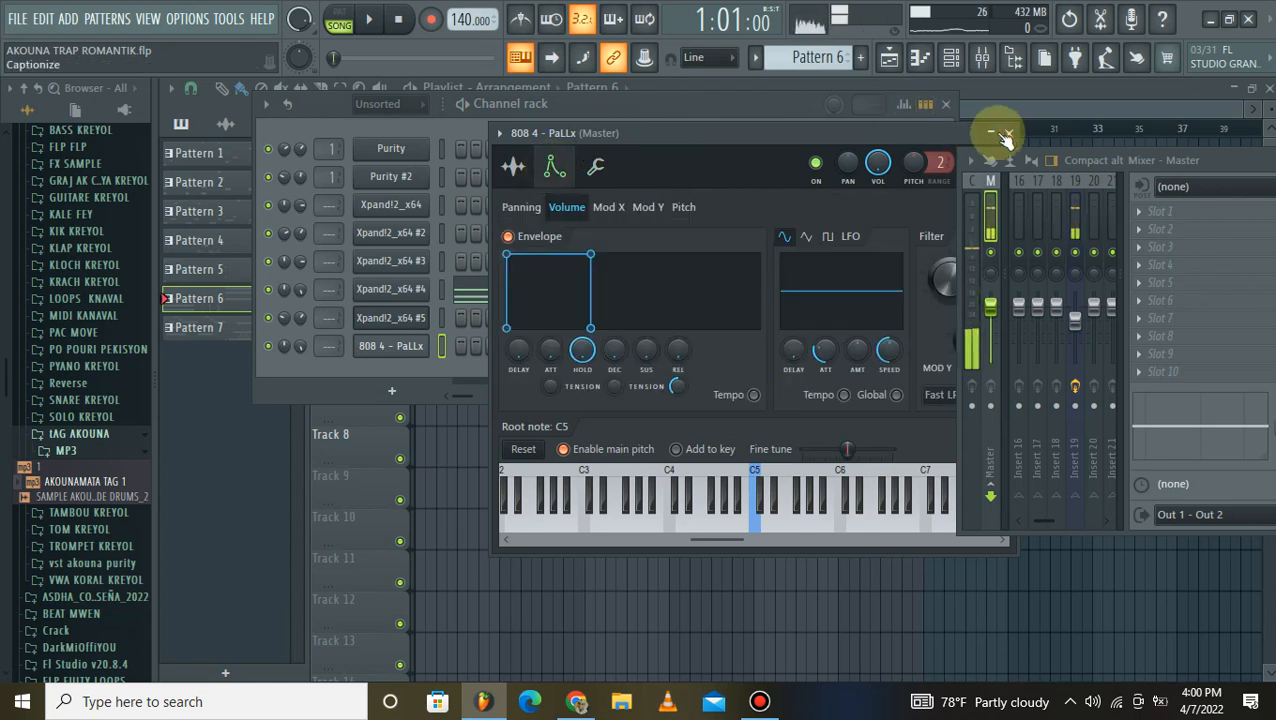
left_click(1008, 134)
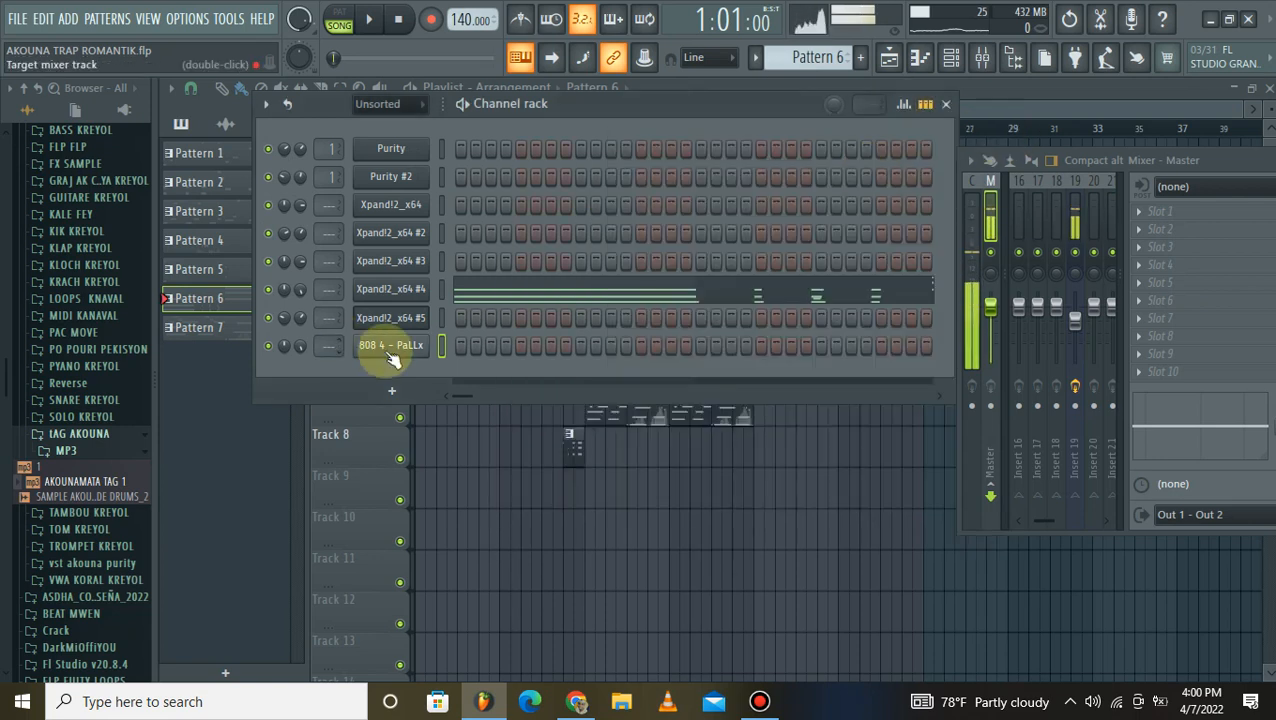
Step: Create a new pattern, Pattern 8, and place a clip of it at bar 1 on Track 9 of the playlist
left_click(863, 62)
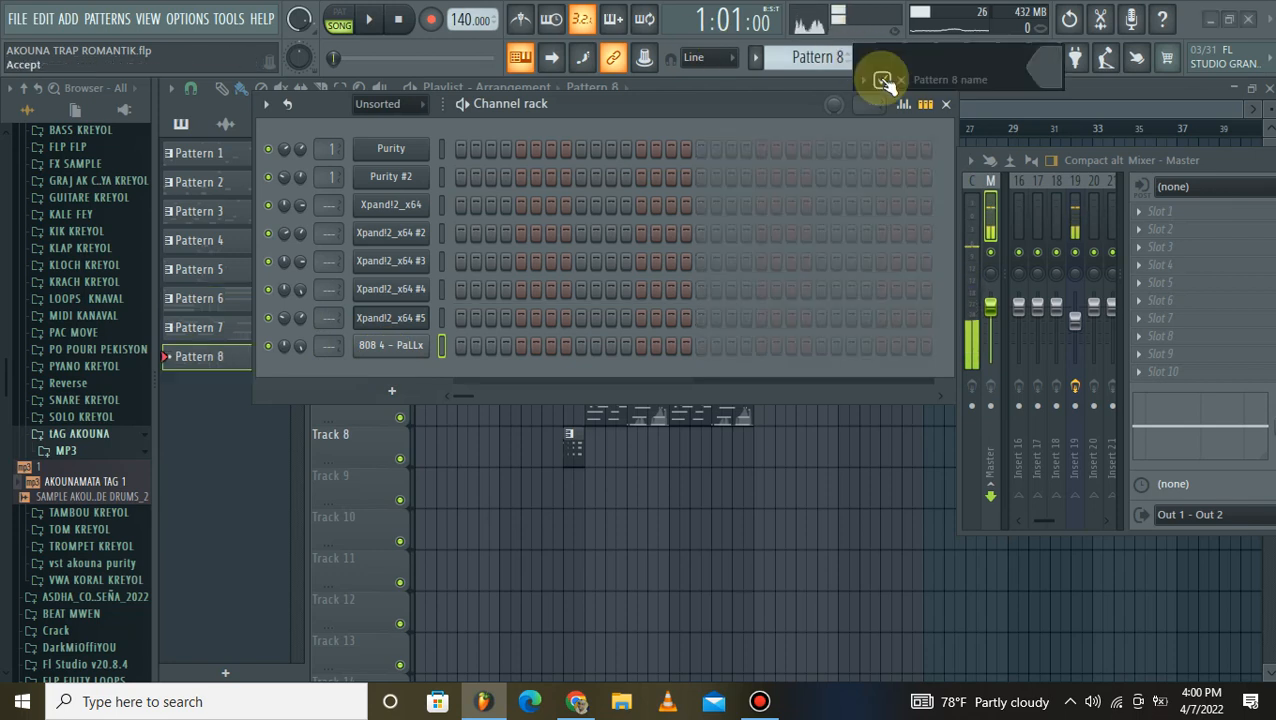
left_click(881, 80)
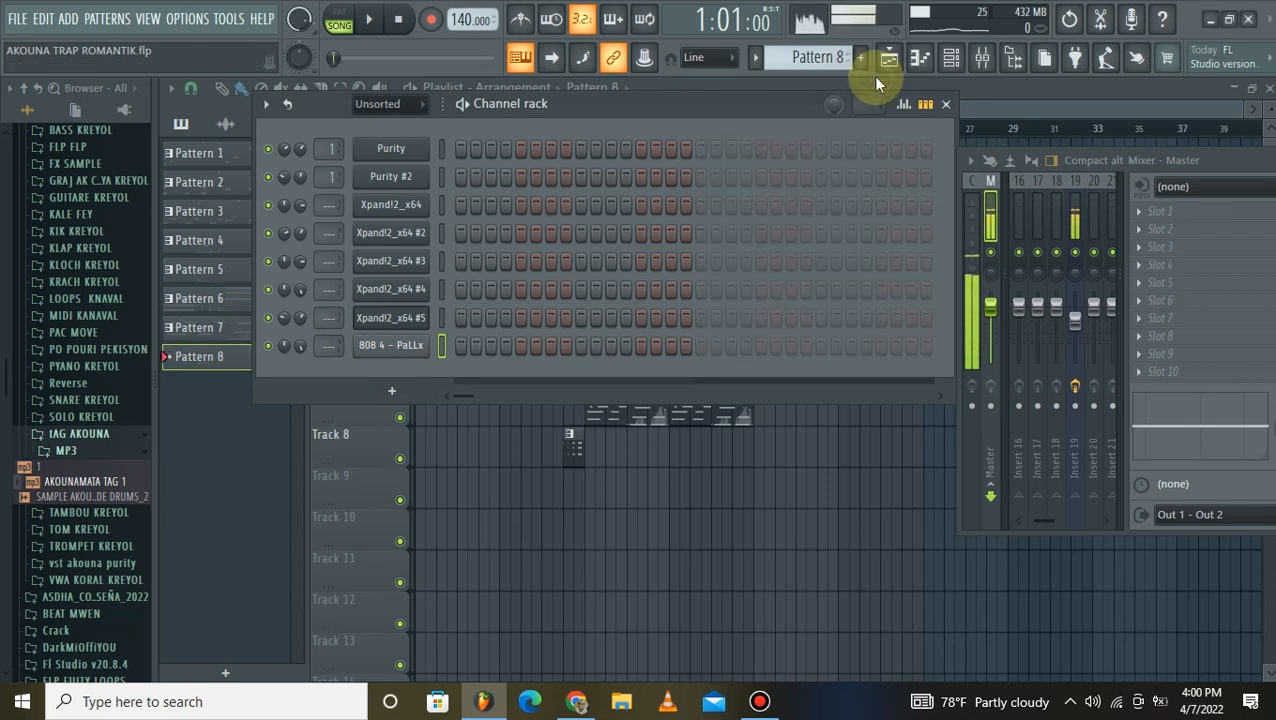
left_click(646, 518)
scroll(437, 390, "down", 5)
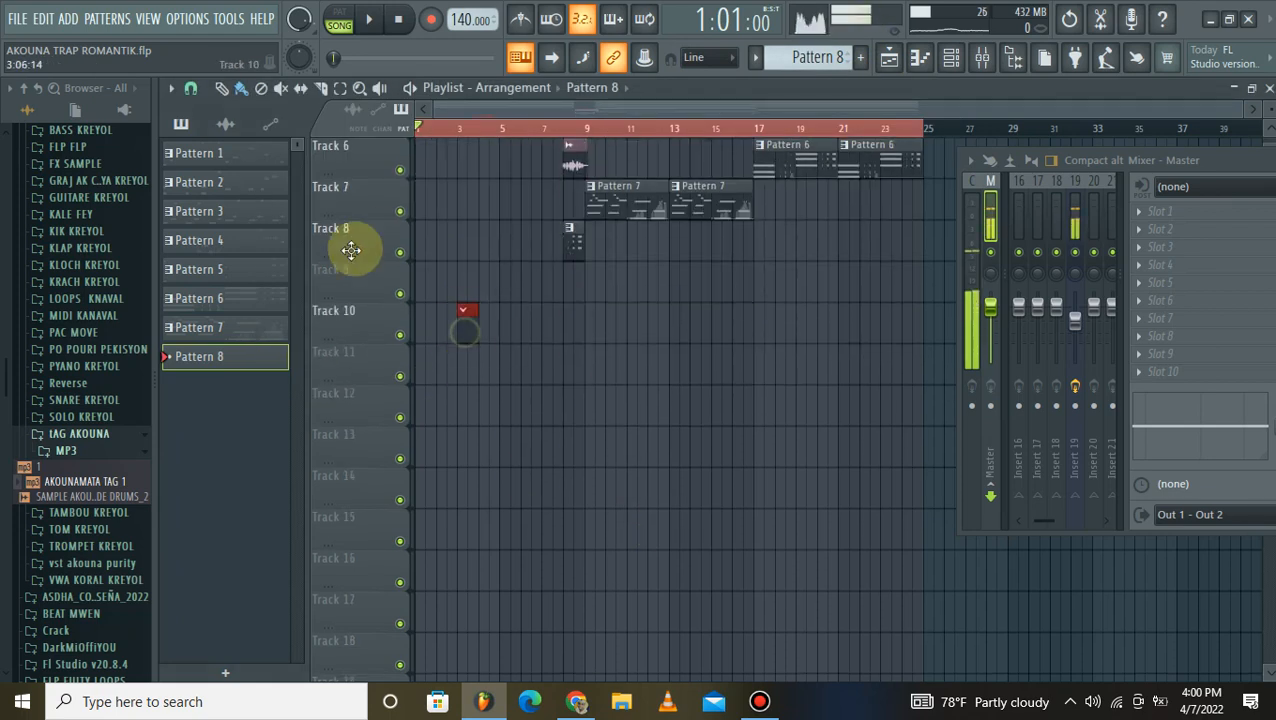
left_click_drag(433, 248, 495, 279)
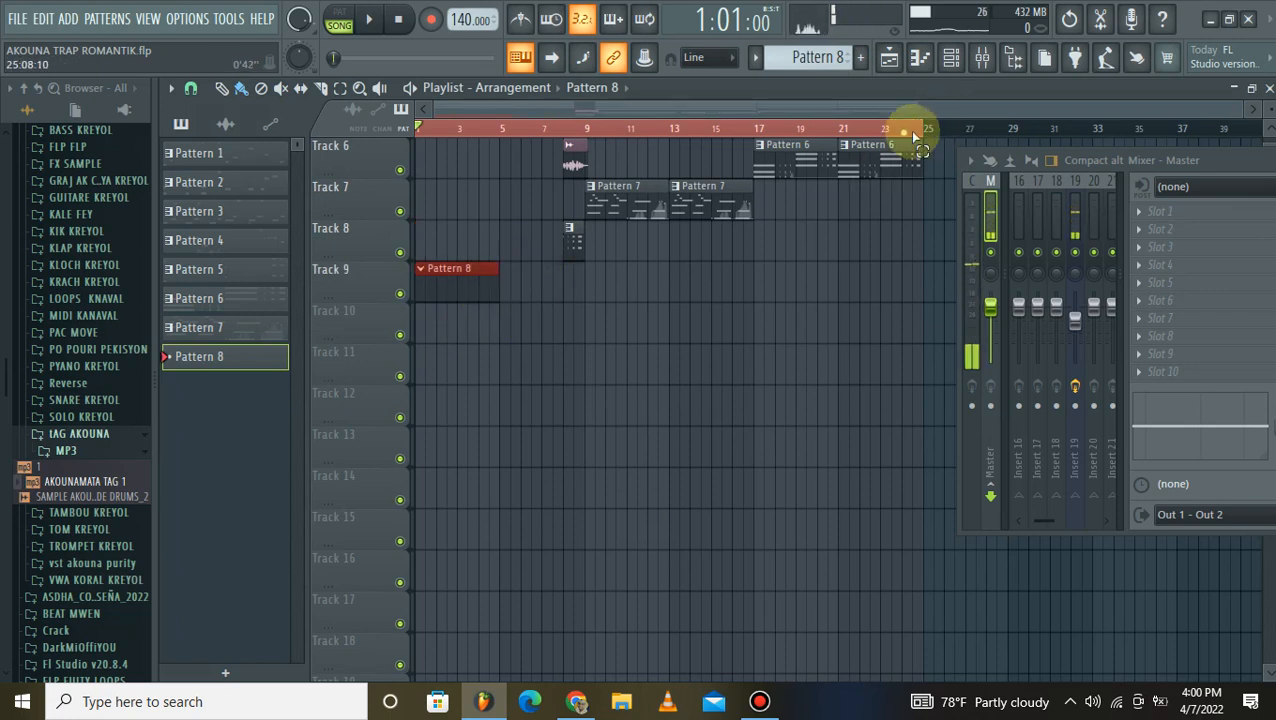
Step: Shorten the playlist time selection to bars 1 through 4 and move the Pattern 8 clip up to Track 6
left_click_drag(913, 128, 503, 130)
scroll(505, 125, "up", 4)
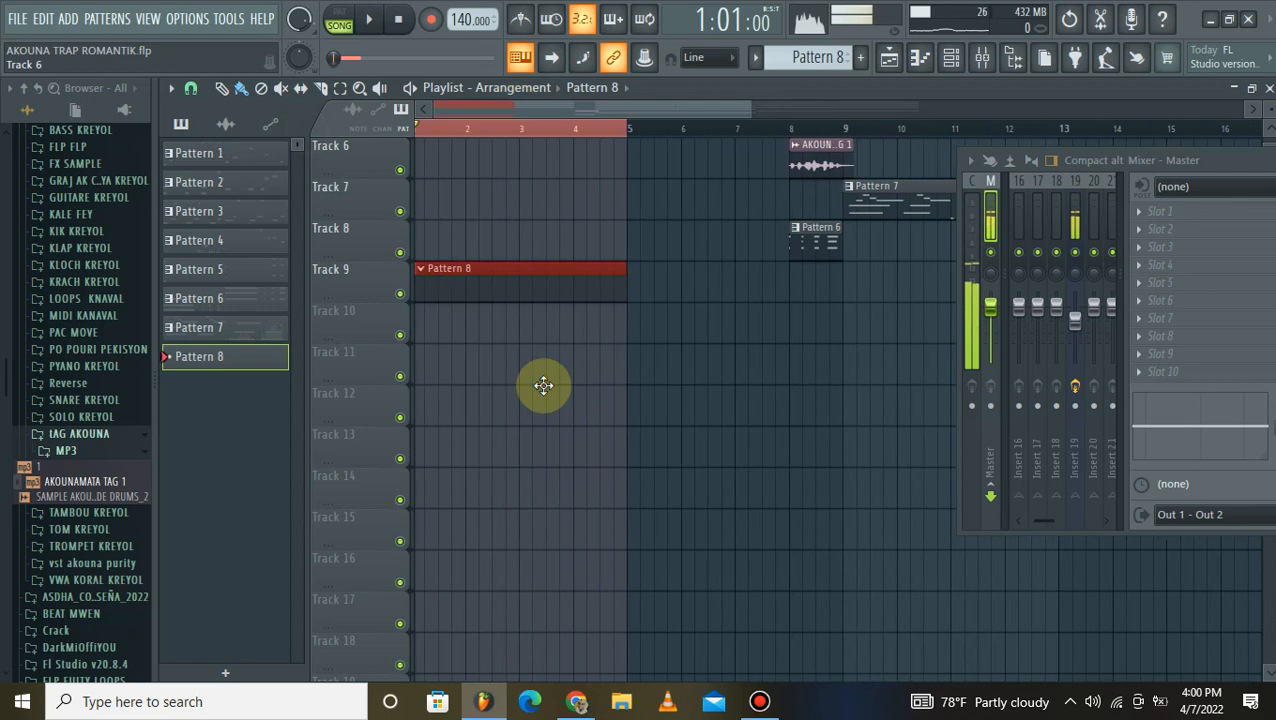
scroll(543, 385, "up", 2)
scroll(543, 385, "up", 1)
left_click_drag(498, 407, 470, 282)
Step: Open the piano roll of the 808 4 - PaLLx channel for Pattern 8 at the low octaves, moving the mixer clear of the grid
double_click(464, 288)
right_click(413, 348)
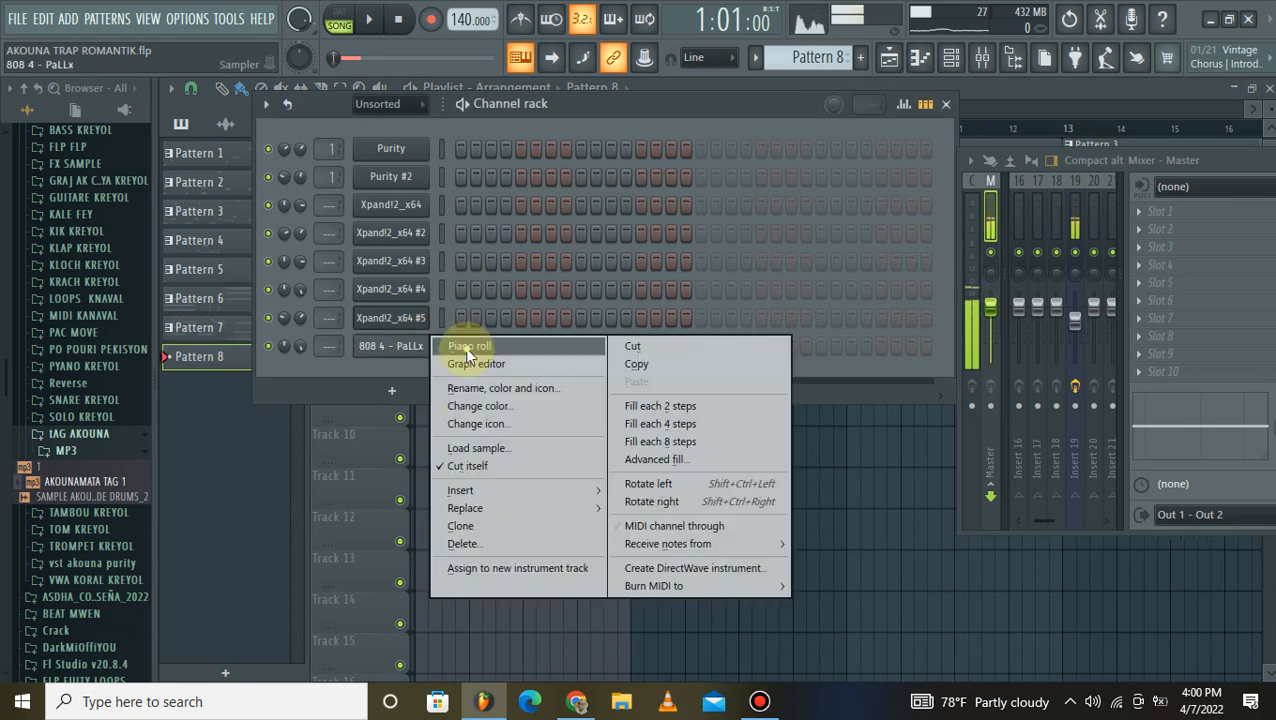
left_click(464, 349)
scroll(373, 130, "up", 1)
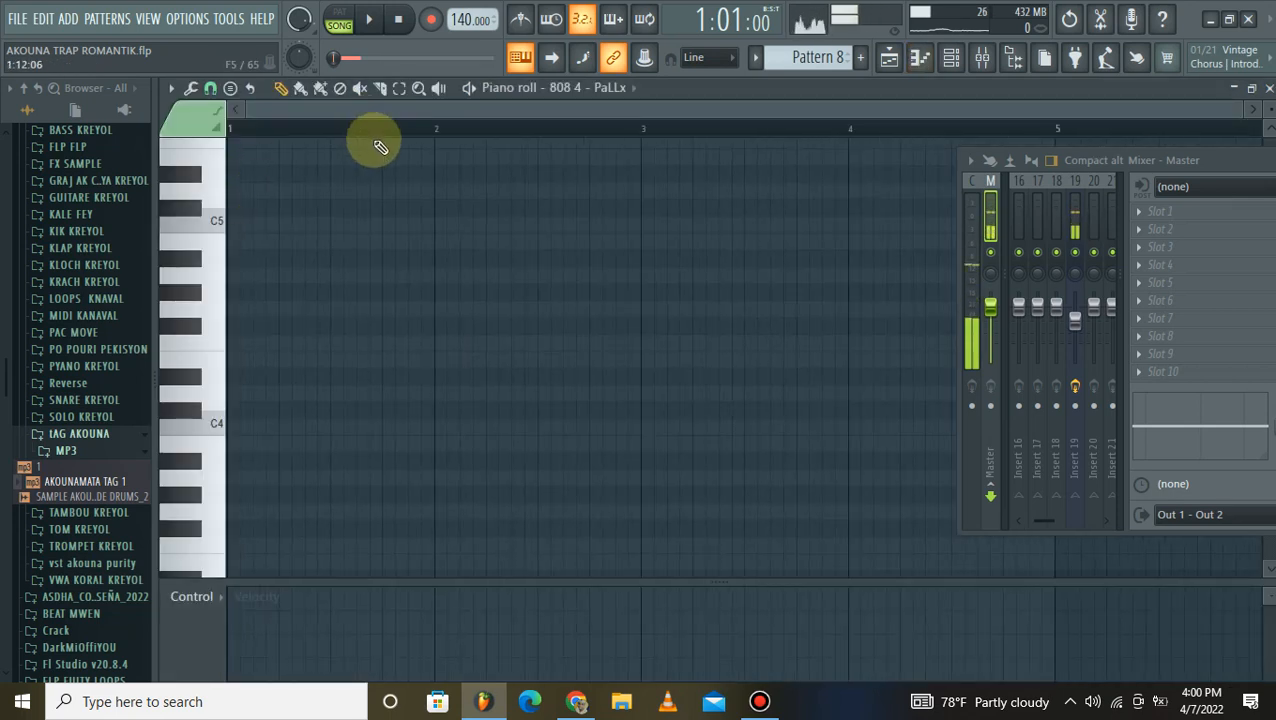
scroll(381, 144, "down", 5)
left_click_drag(1186, 467, 1180, 493)
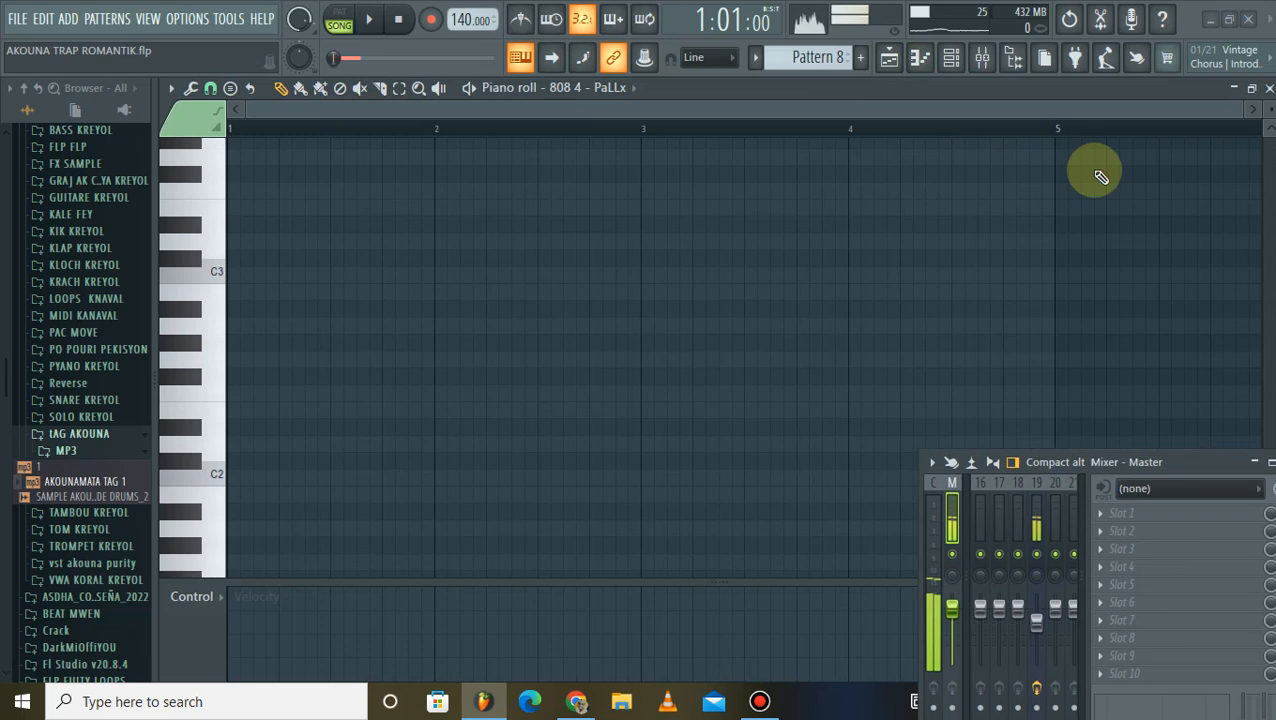
Step: Set the time selection in the 808 piano roll to bars 1 and 2
left_click_drag(232, 128, 1031, 137)
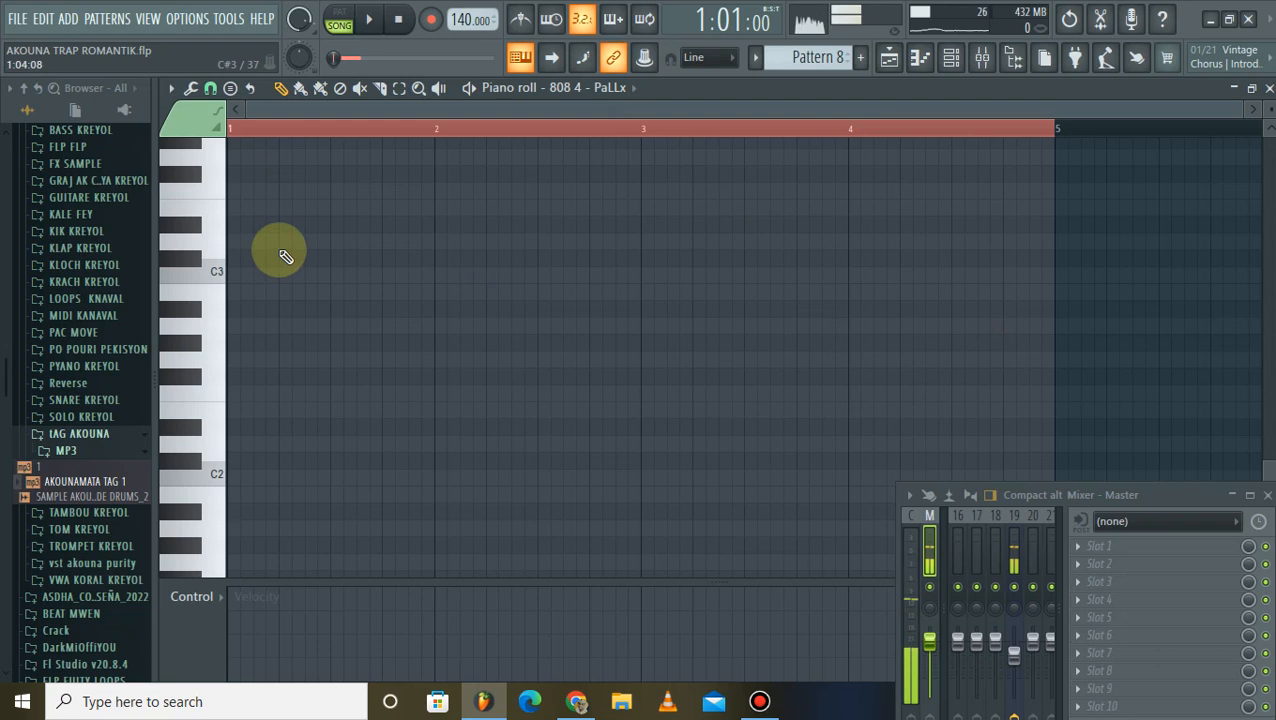
scroll(338, 212, "down", 3)
left_click_drag(1056, 130, 646, 140)
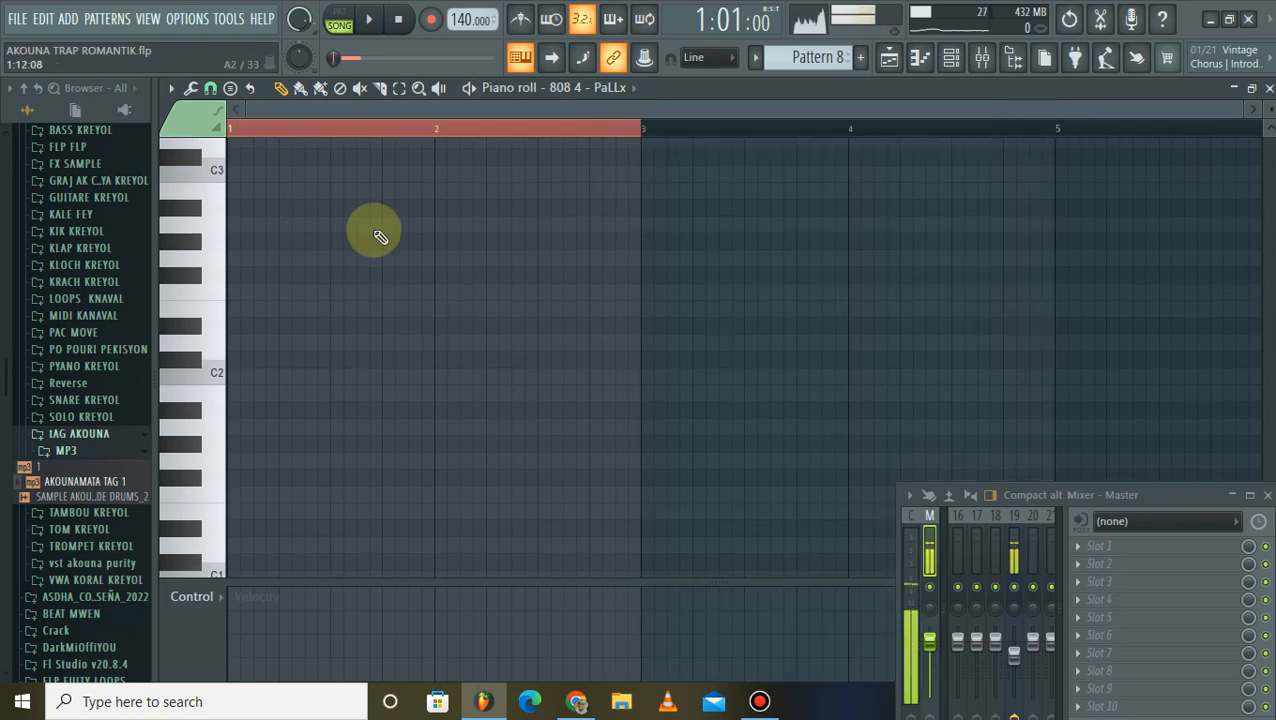
scroll(376, 205, "down", 2)
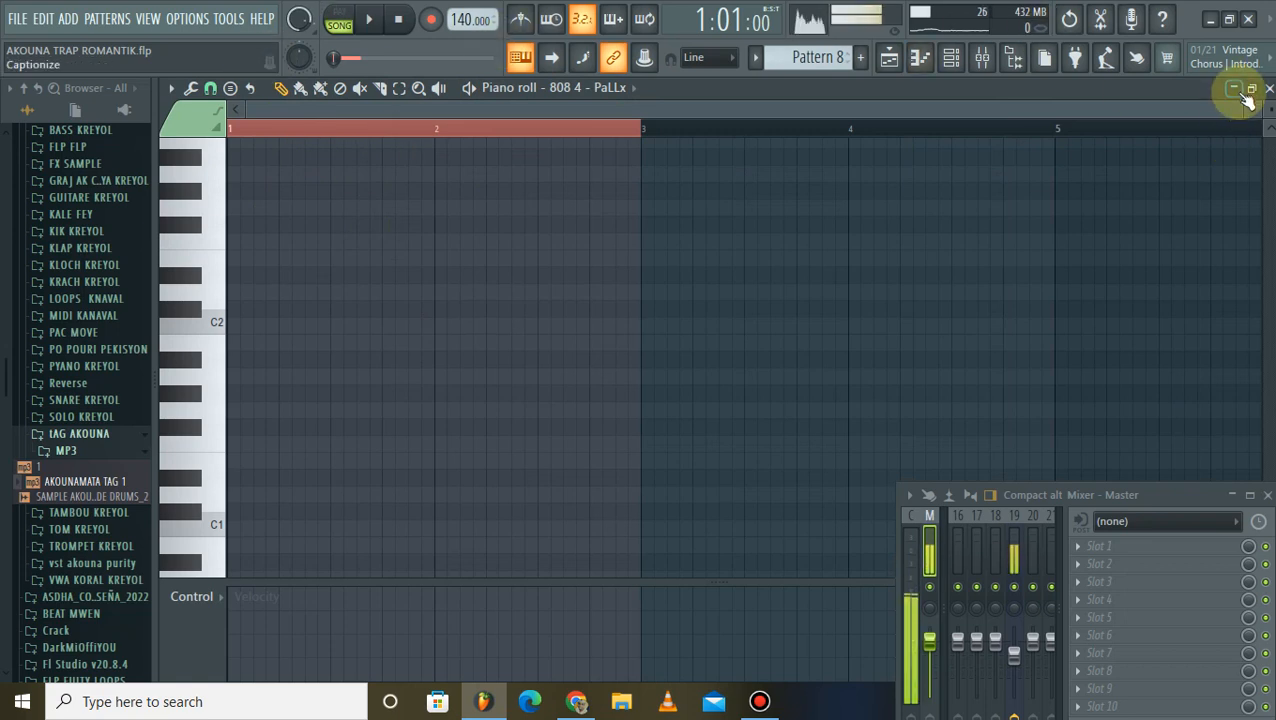
Step: Minimise the piano roll and play the arrangement from the playlist with the channel rack open
left_click(1234, 88)
left_click(369, 19)
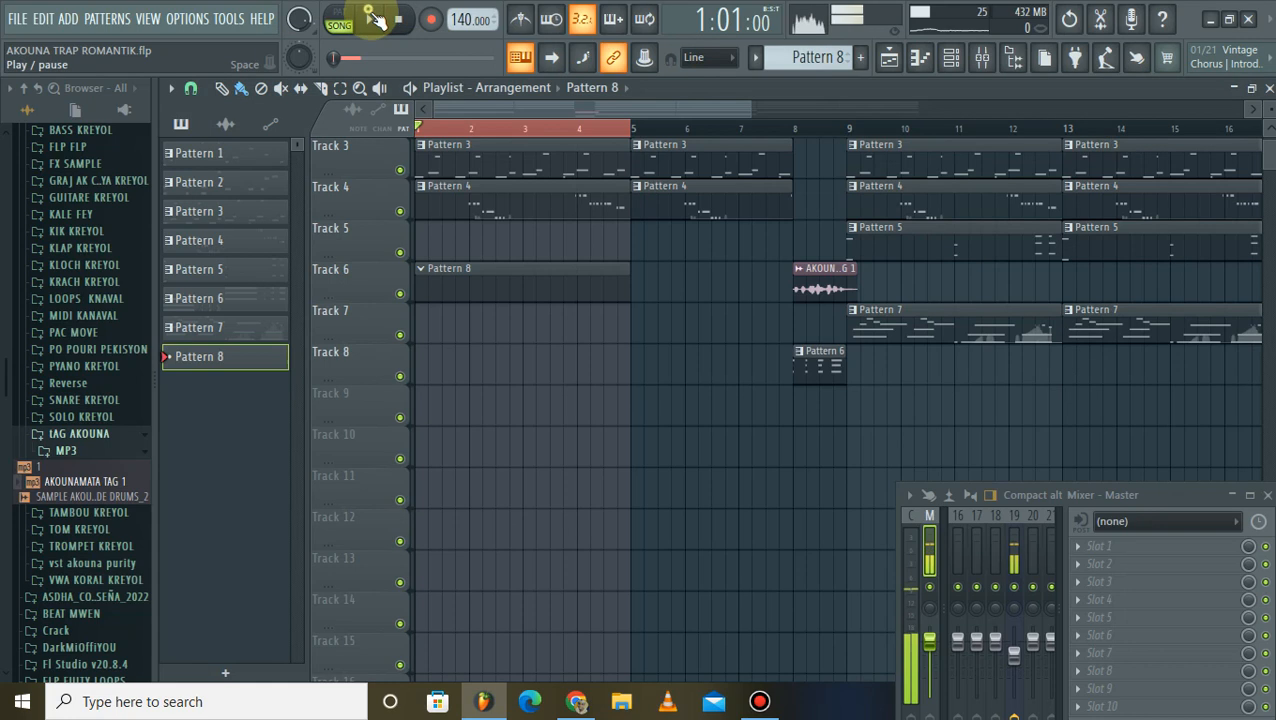
left_click(949, 61)
left_click(487, 430)
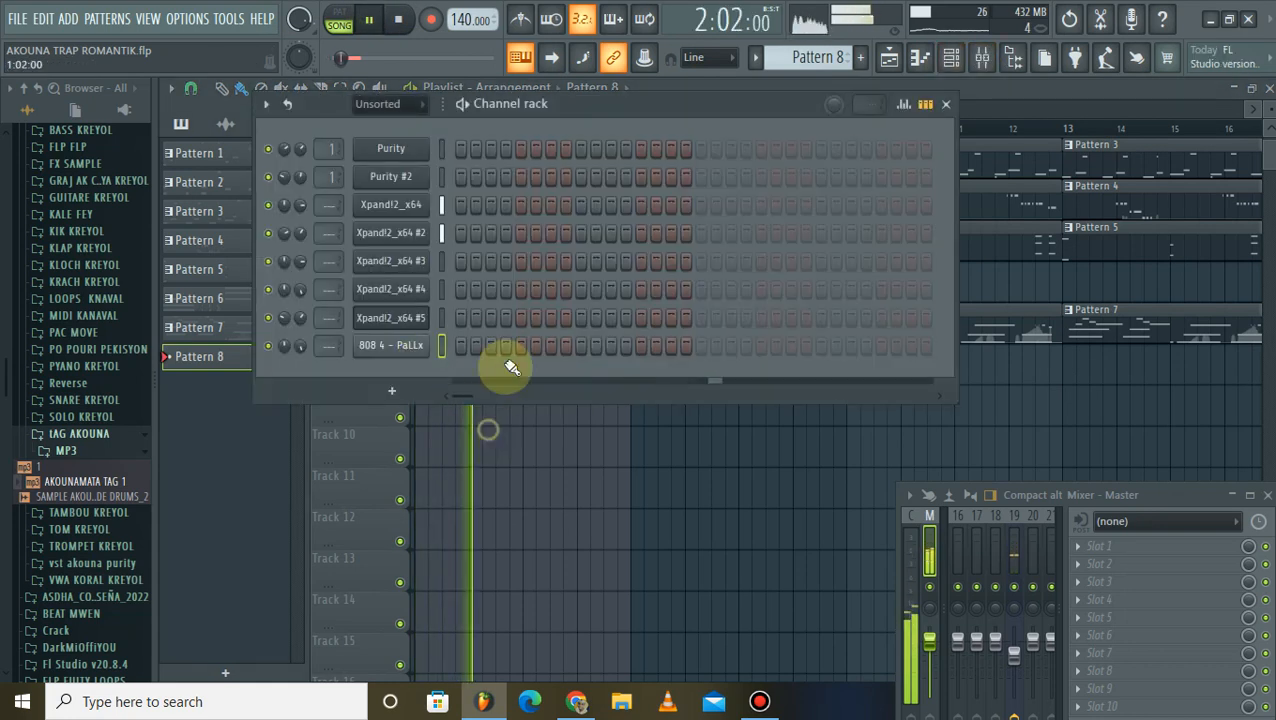
Step: Reopen the 808 4 - PaLLx piano roll maximised during playback and stop the song
key("F6")
right_click(405, 345)
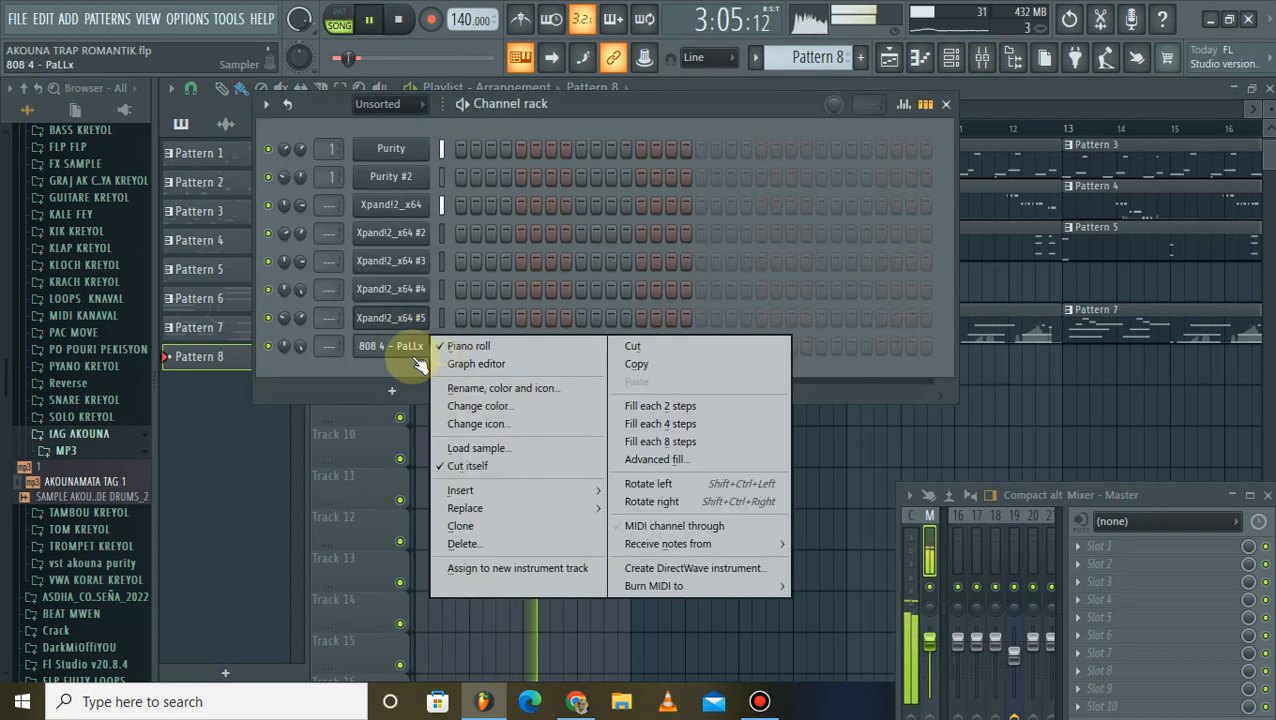
left_click(455, 346)
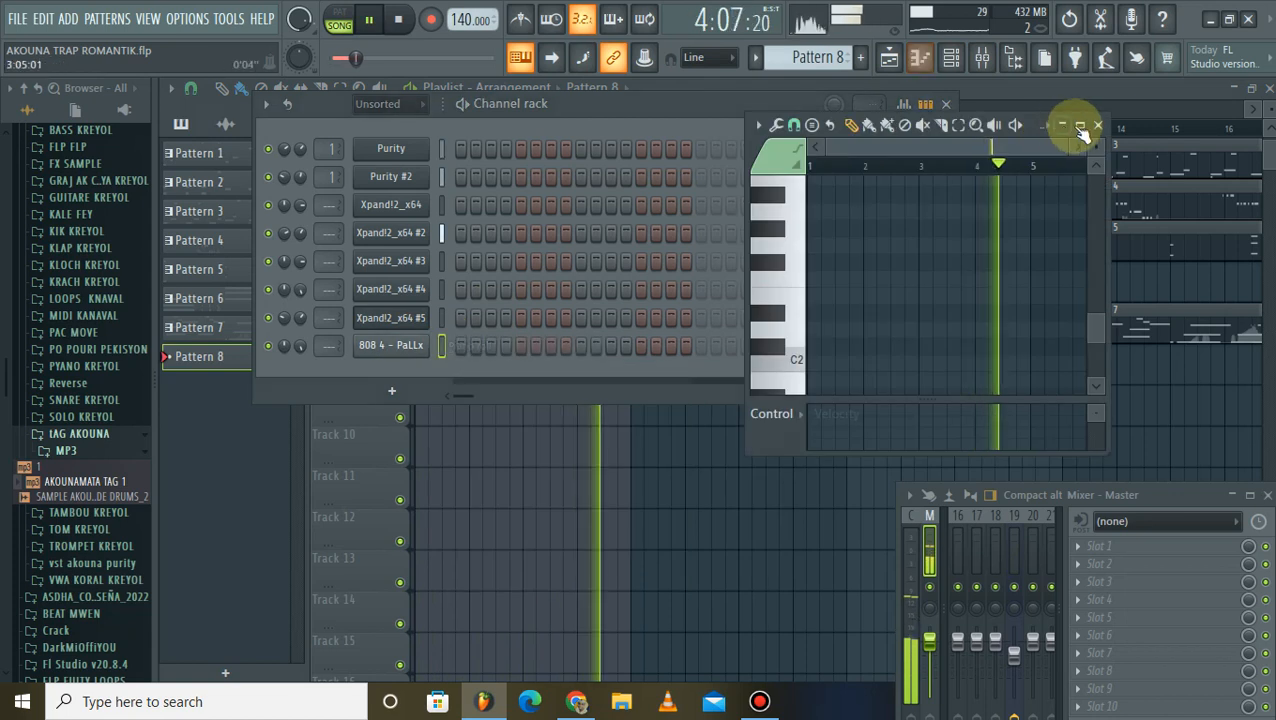
left_click(1080, 127)
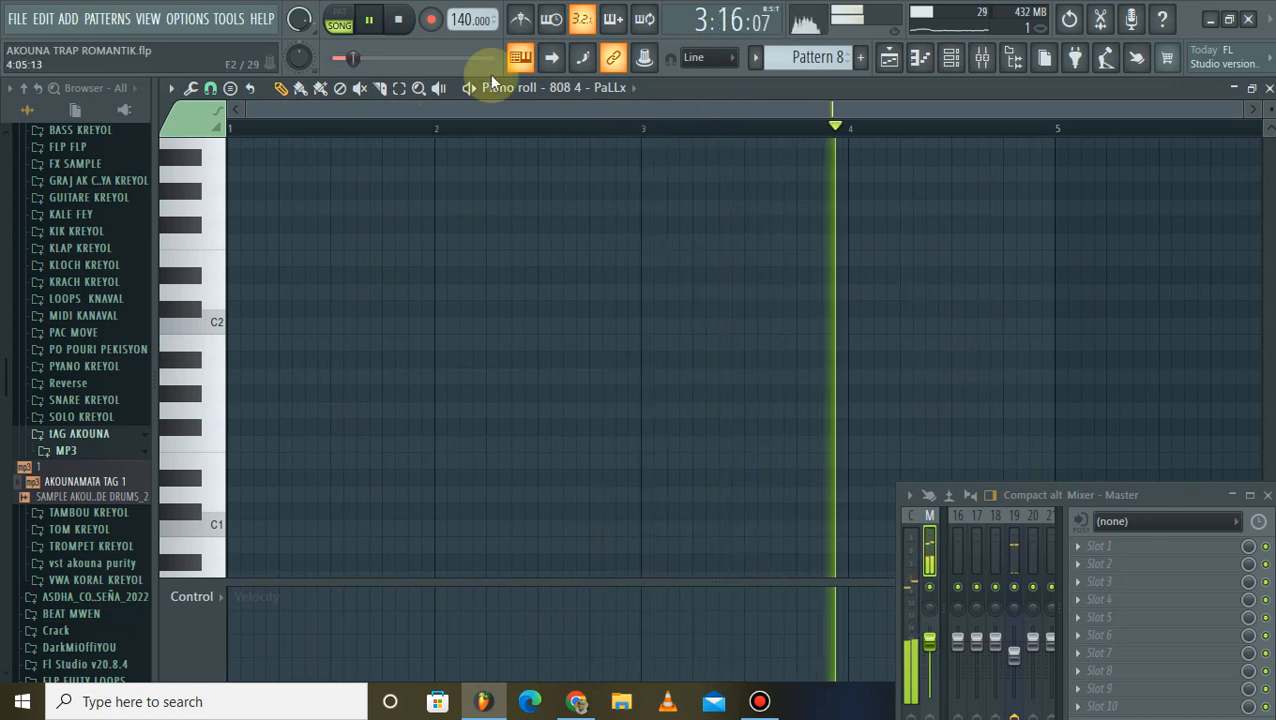
left_click(398, 19)
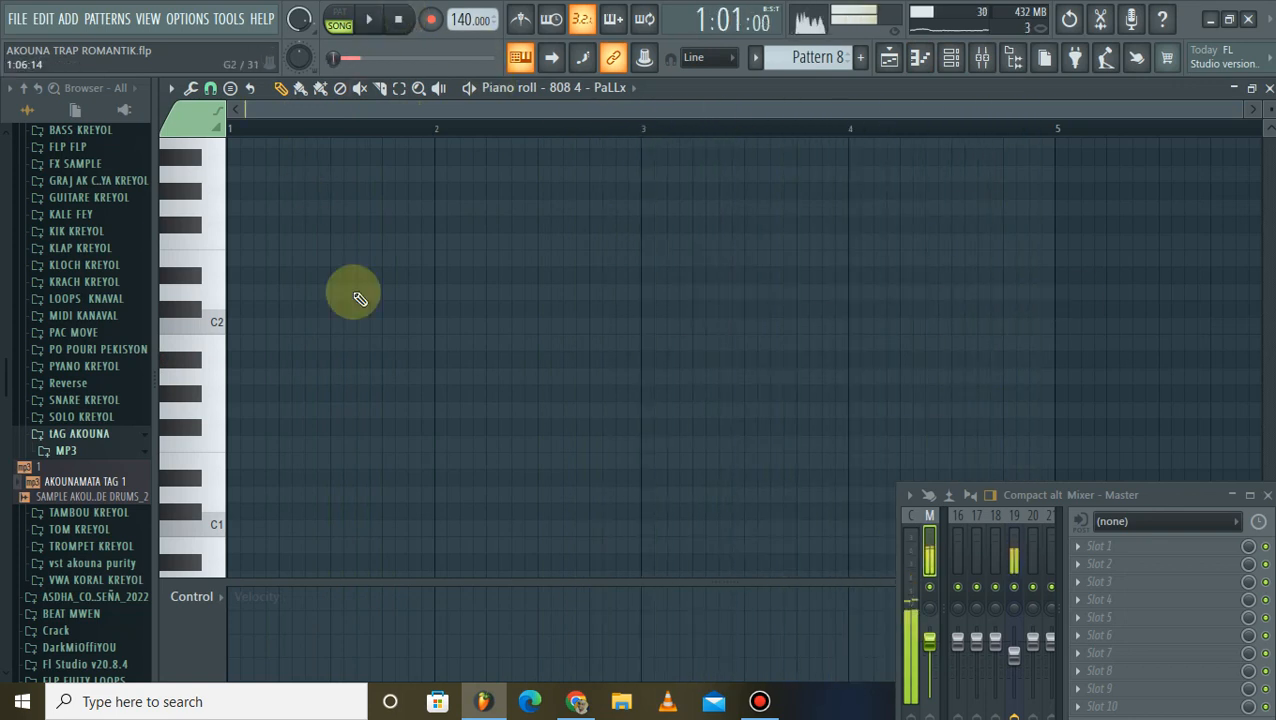
scroll(313, 280, "down", 2)
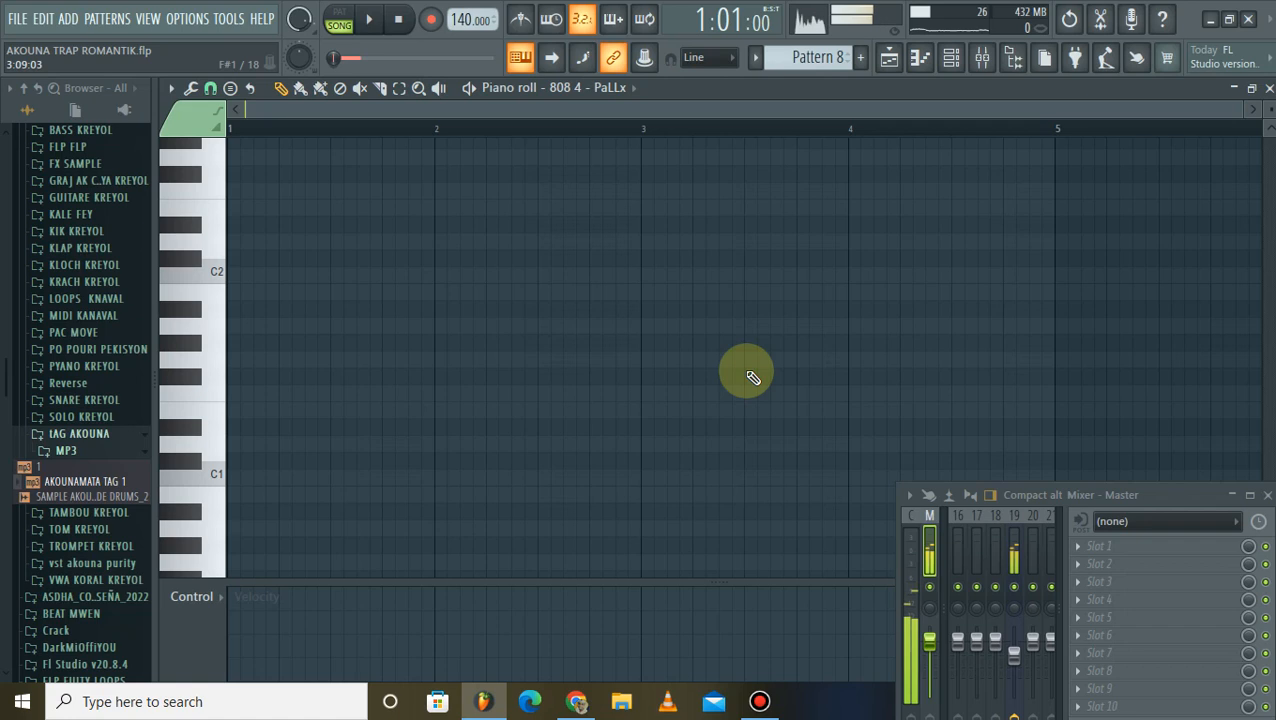
Step: Return to the playlist and examine the pattern layout of the whole arrangement
left_click(1235, 90)
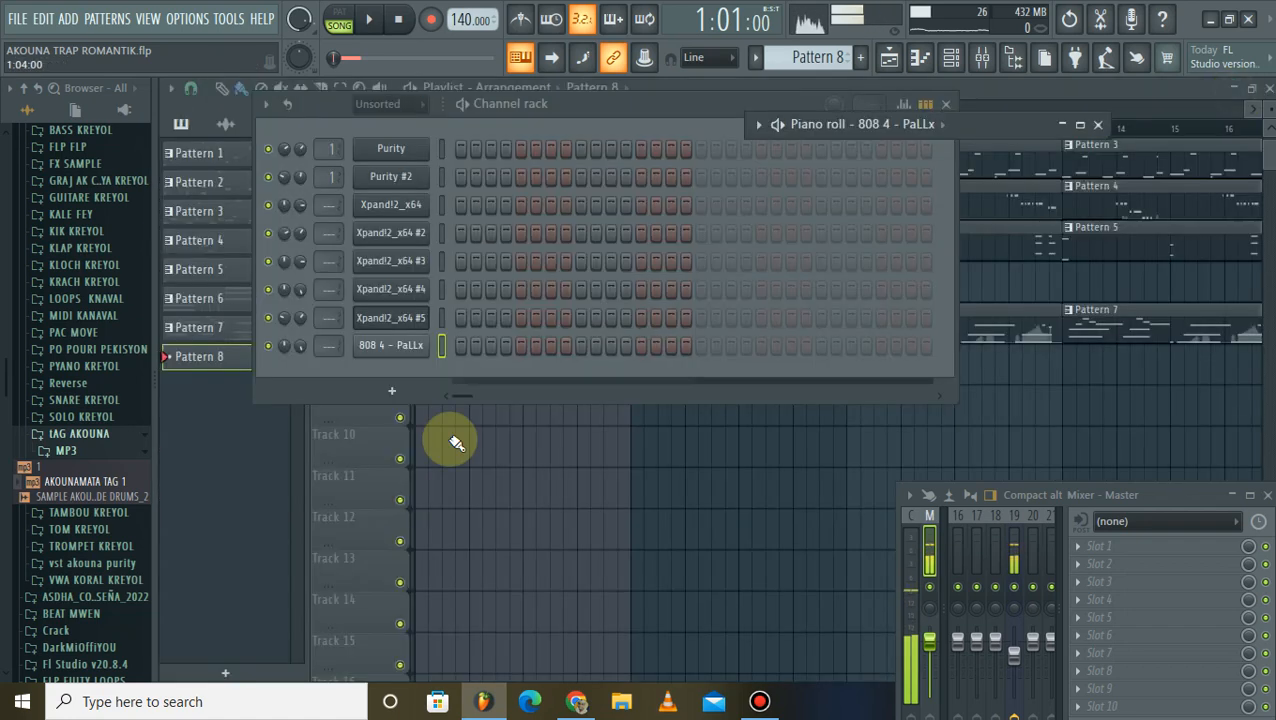
right_click(674, 459)
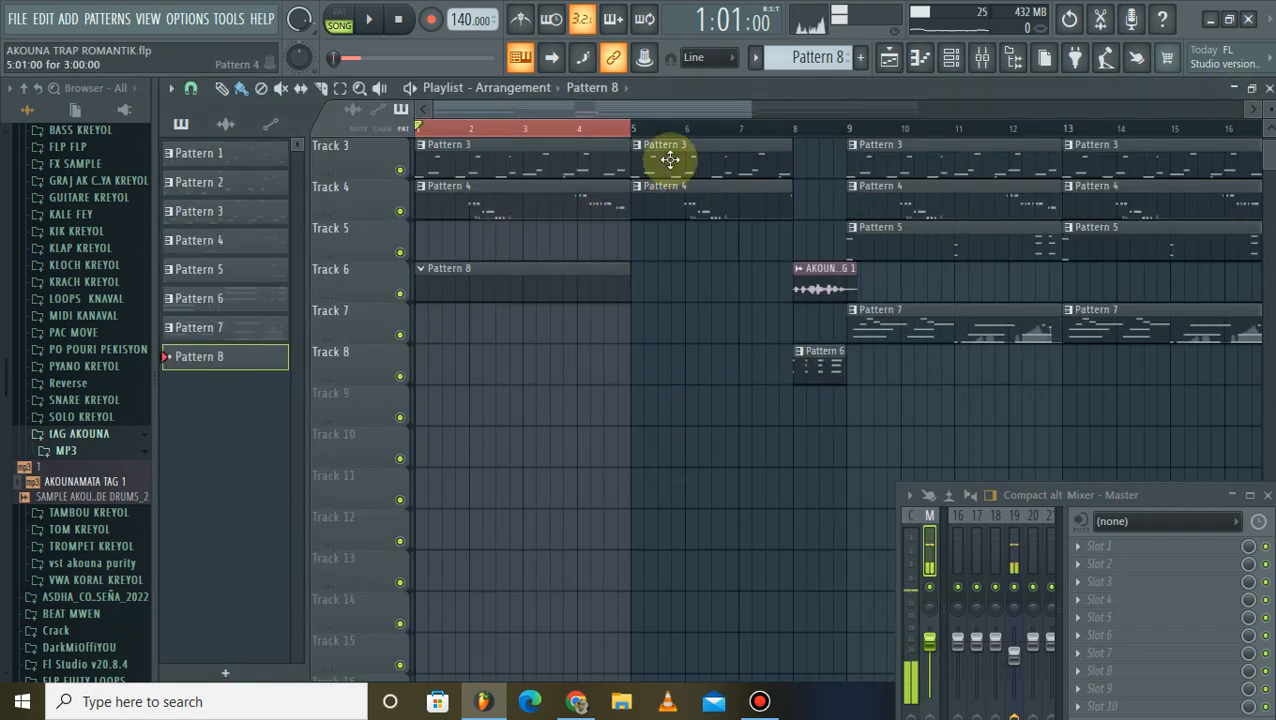
scroll(744, 132, "down", 3)
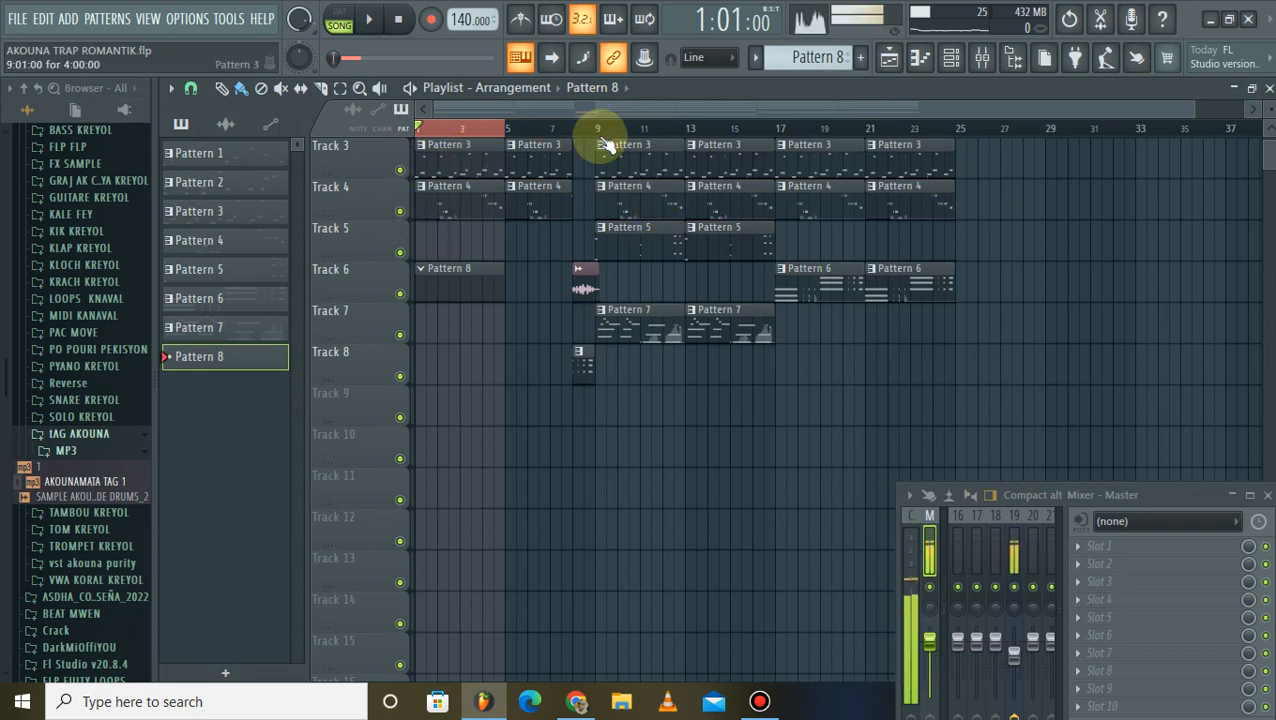
left_click(951, 57)
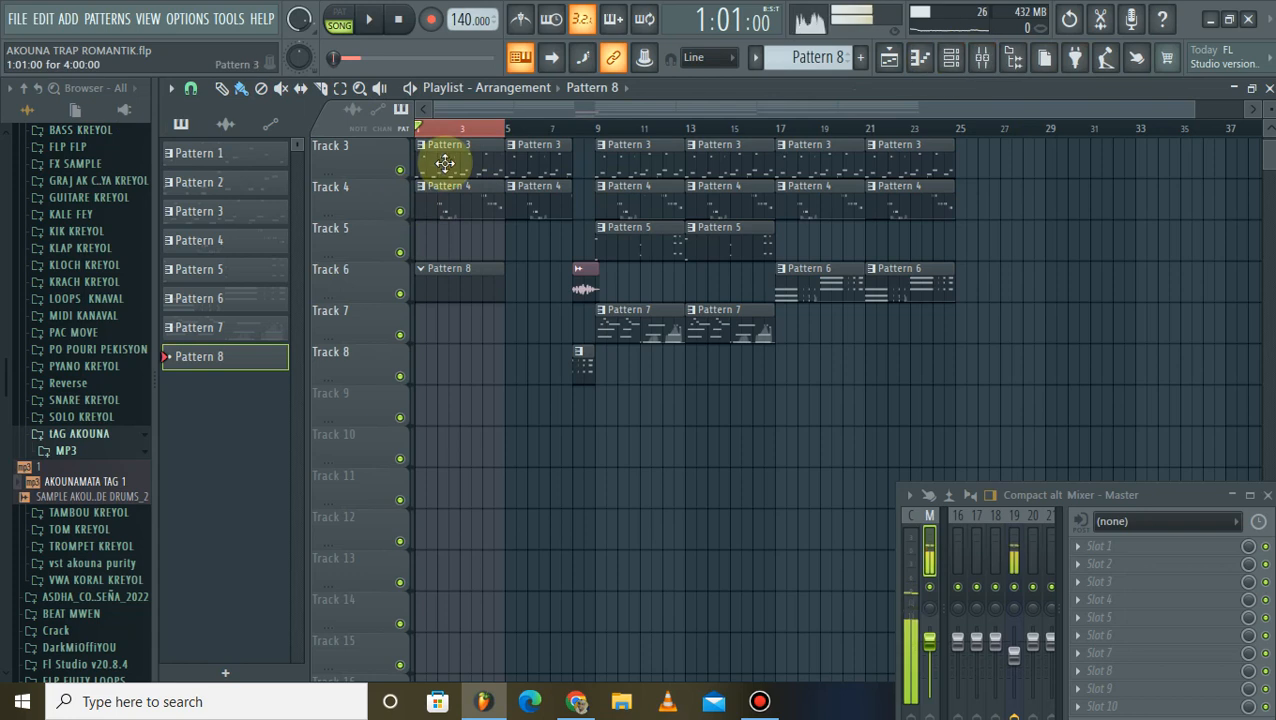
Step: Open the piano roll of the 808 4 - PaLLx channel from the channel rack and maximise it
left_click(953, 68)
right_click(404, 352)
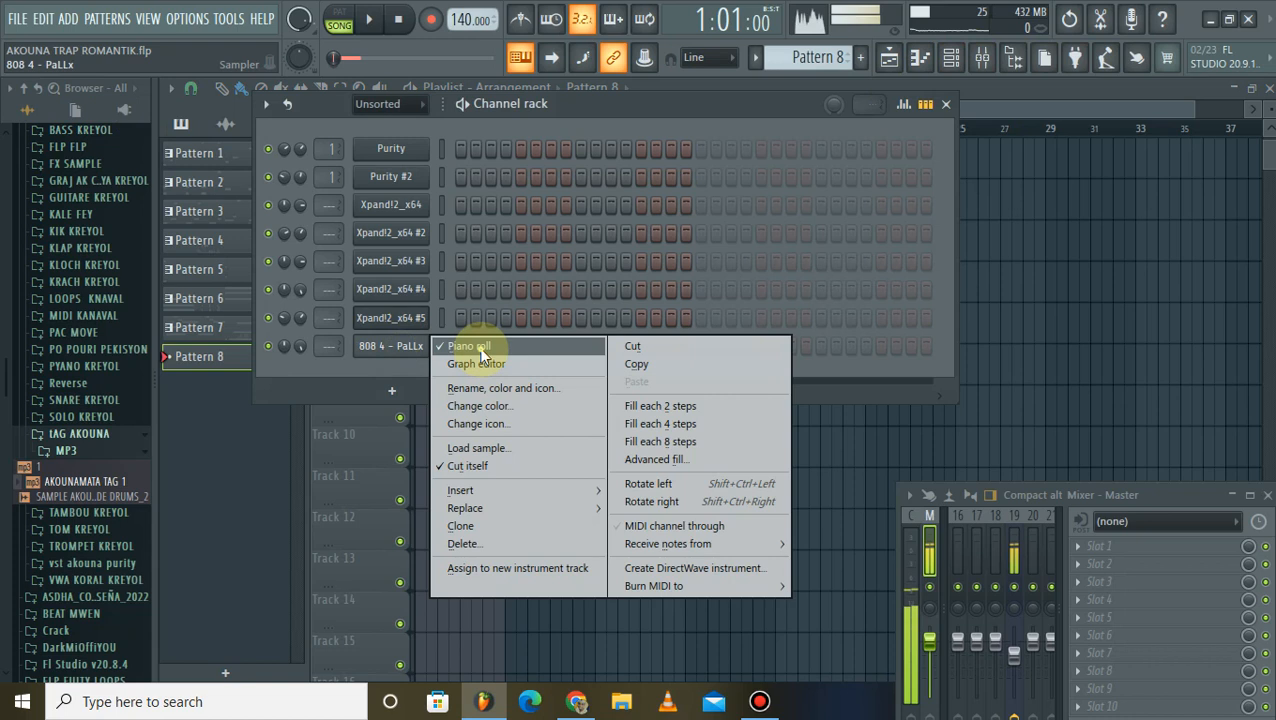
left_click(451, 350)
right_click(407, 357)
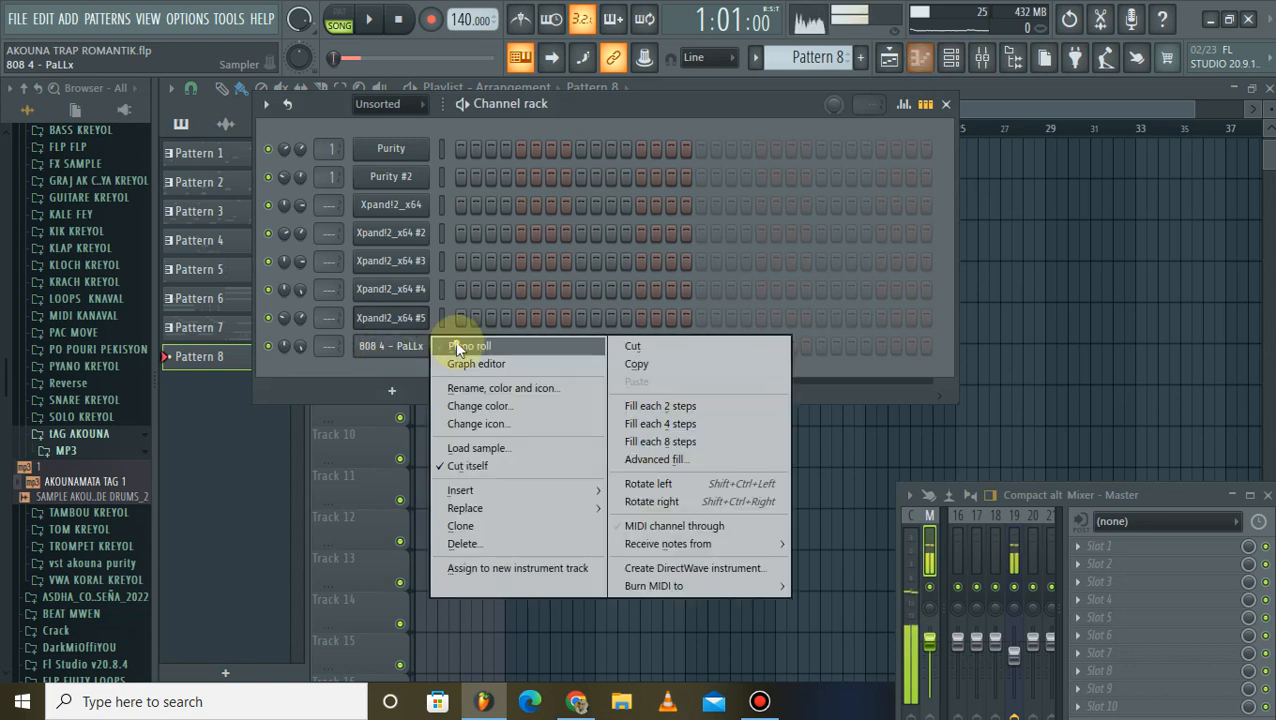
left_click(450, 348)
left_click(1074, 127)
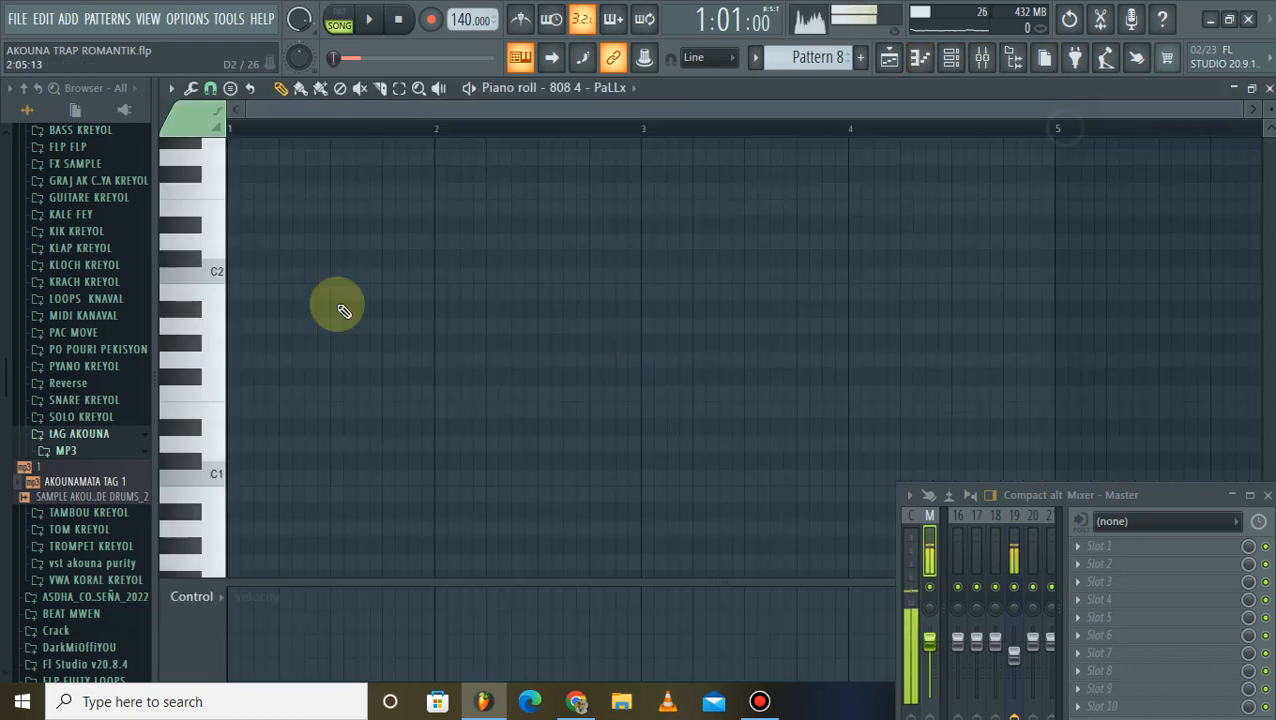
Step: Audition the 808's high keys between C7 and C8, including against the playing song, to find the bass note
scroll(299, 285, "up", 2)
scroll(220, 238, "up", 6)
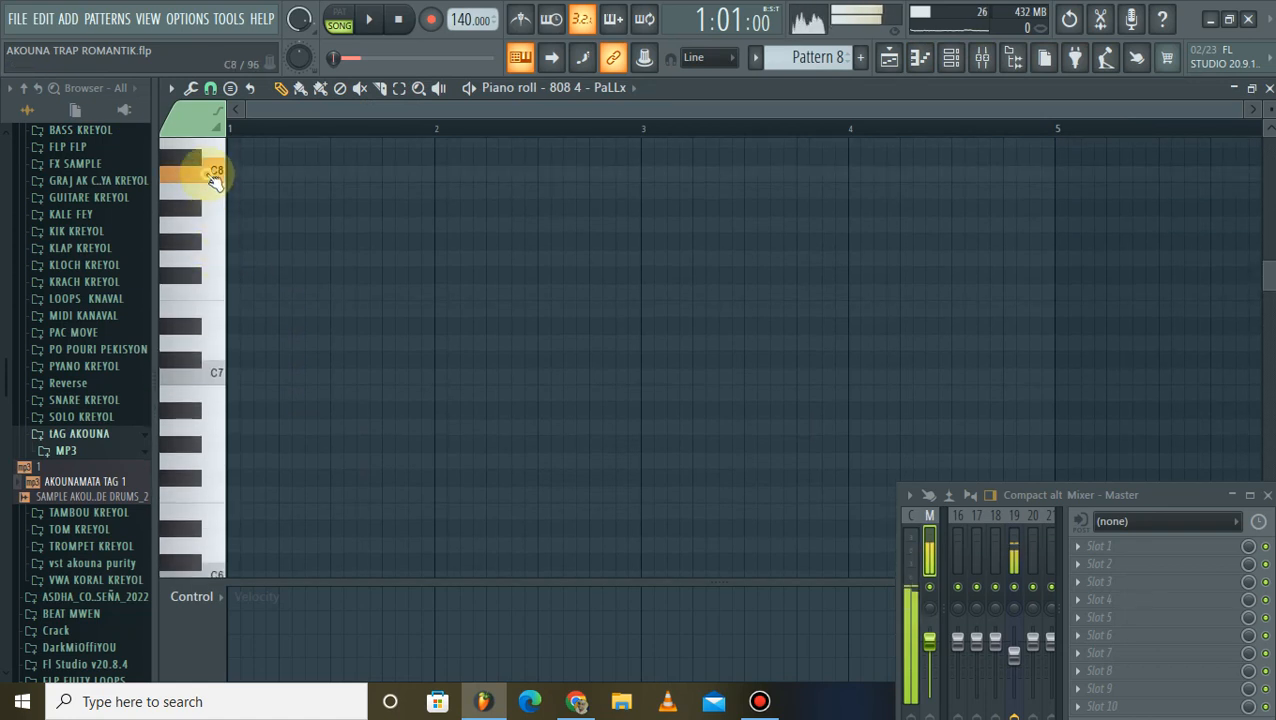
scroll(218, 200, "down", 2)
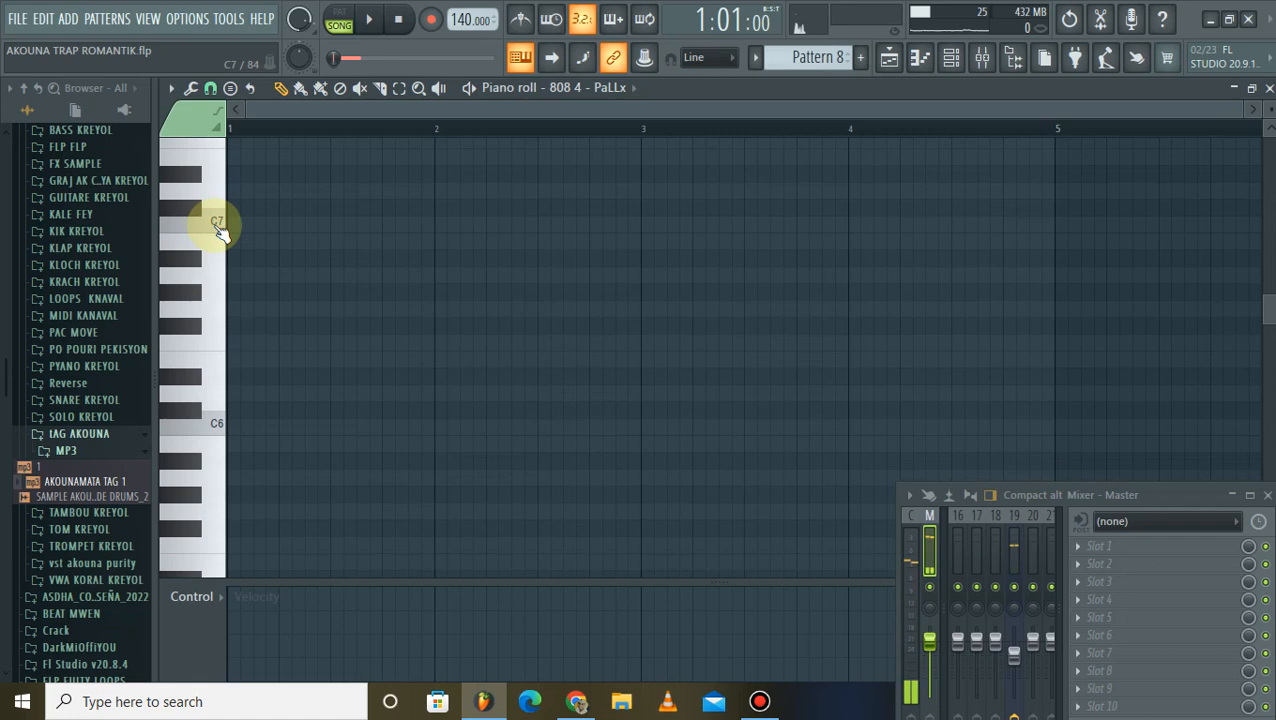
scroll(218, 215, "up", 4)
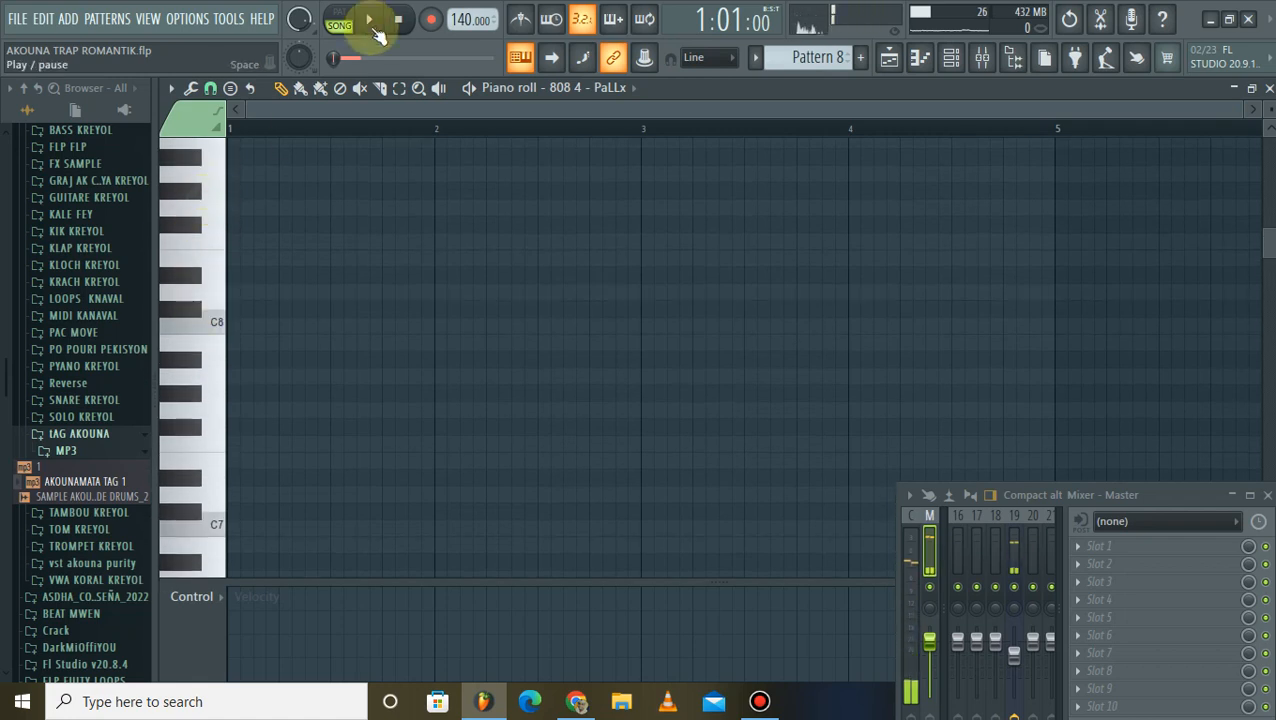
left_click(370, 22)
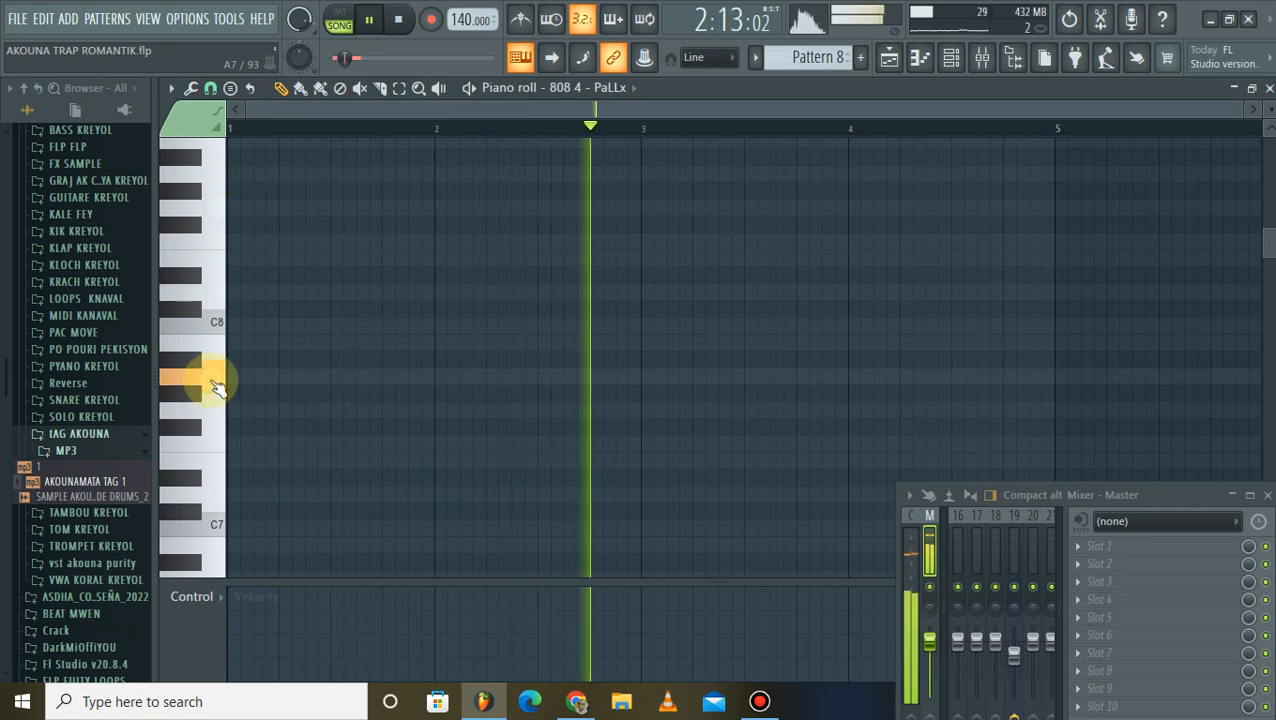
key("space")
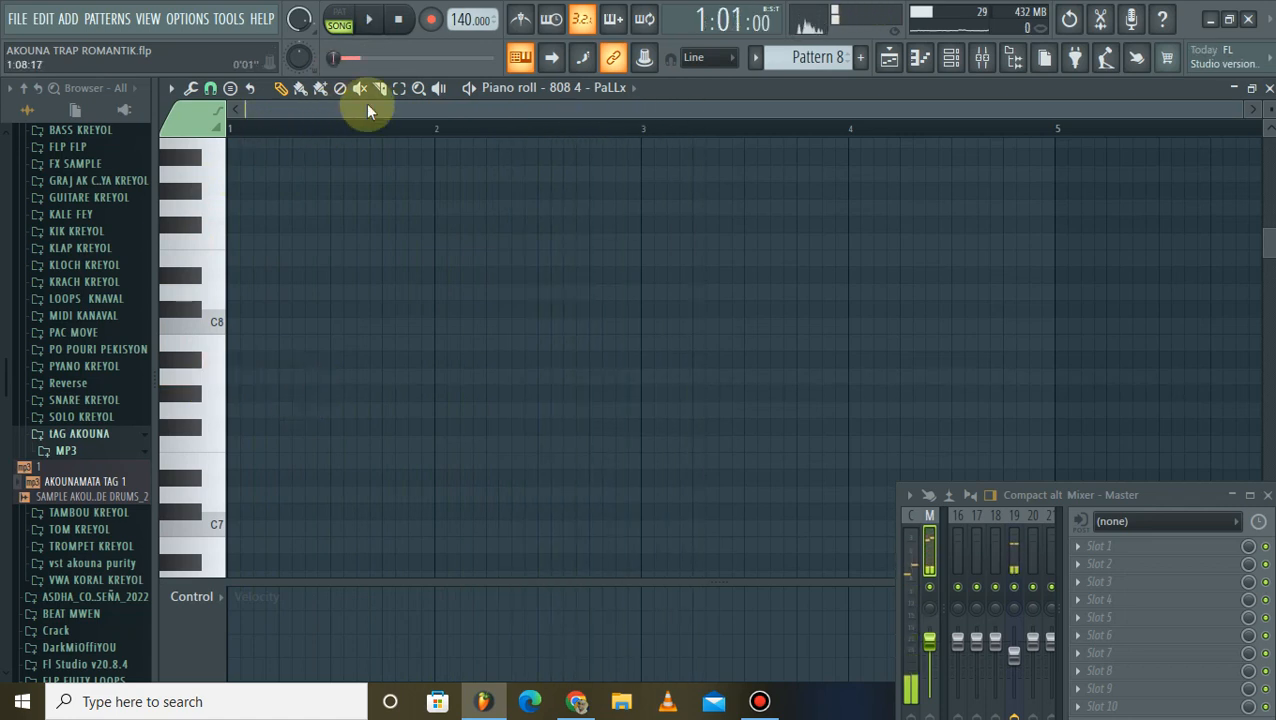
Step: Place short C8 notes at the start of bar 1, at 2:03:00 and at 2:13:00, checking them against the song
left_click_drag(280, 323, 177, 345)
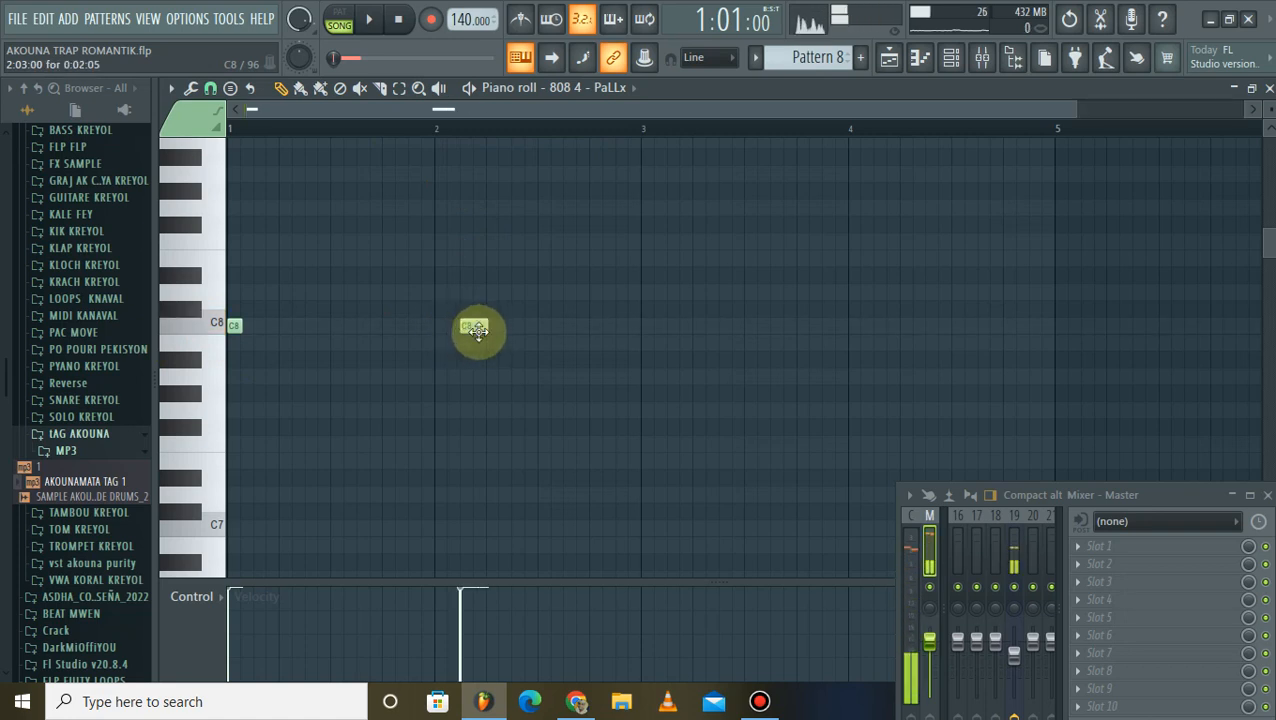
key("space")
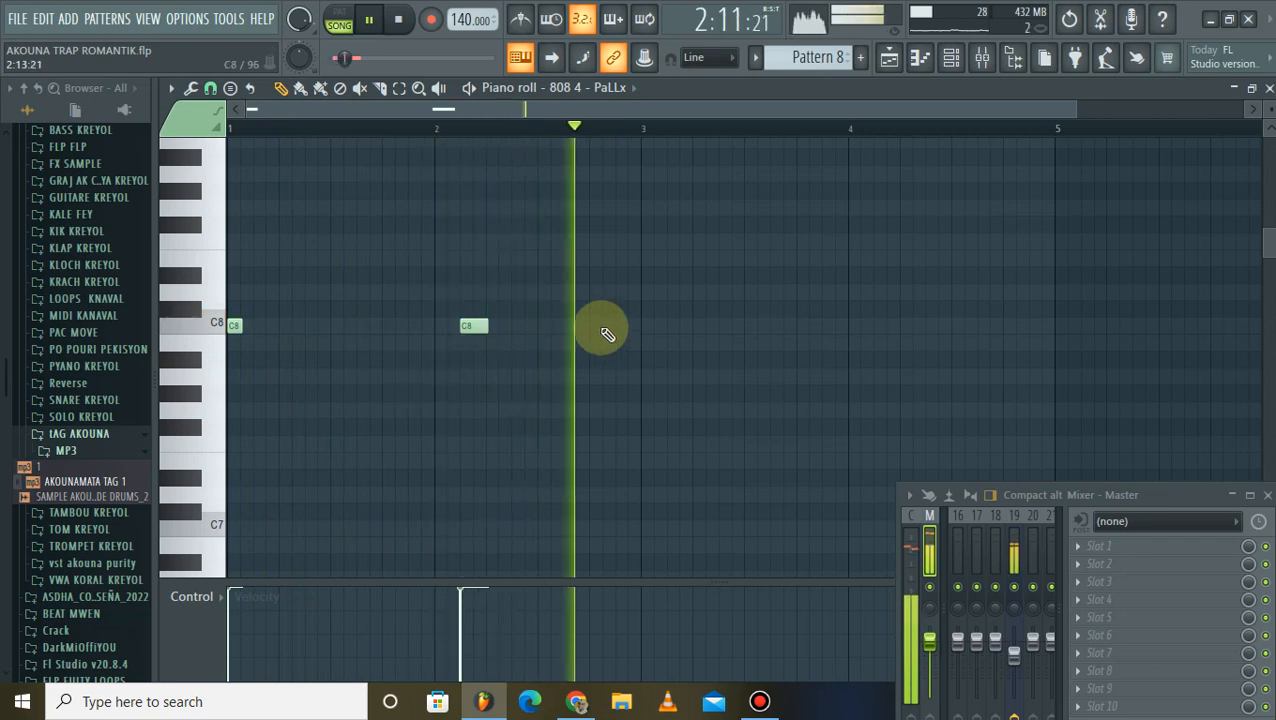
key("space")
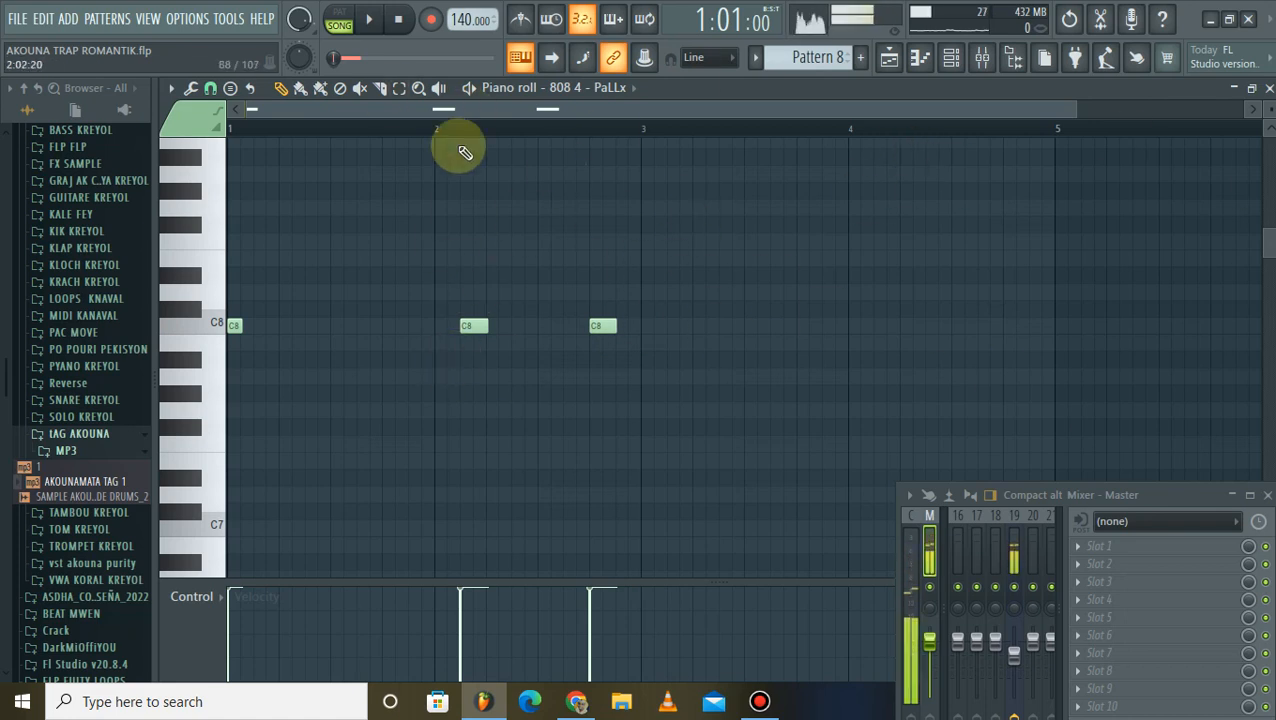
Step: Add a C8 note at 2:09:00 between the two existing bar 2 notes and play the song to check it
scroll(461, 117, "up", 3)
left_click_drag(461, 113, 191, 157)
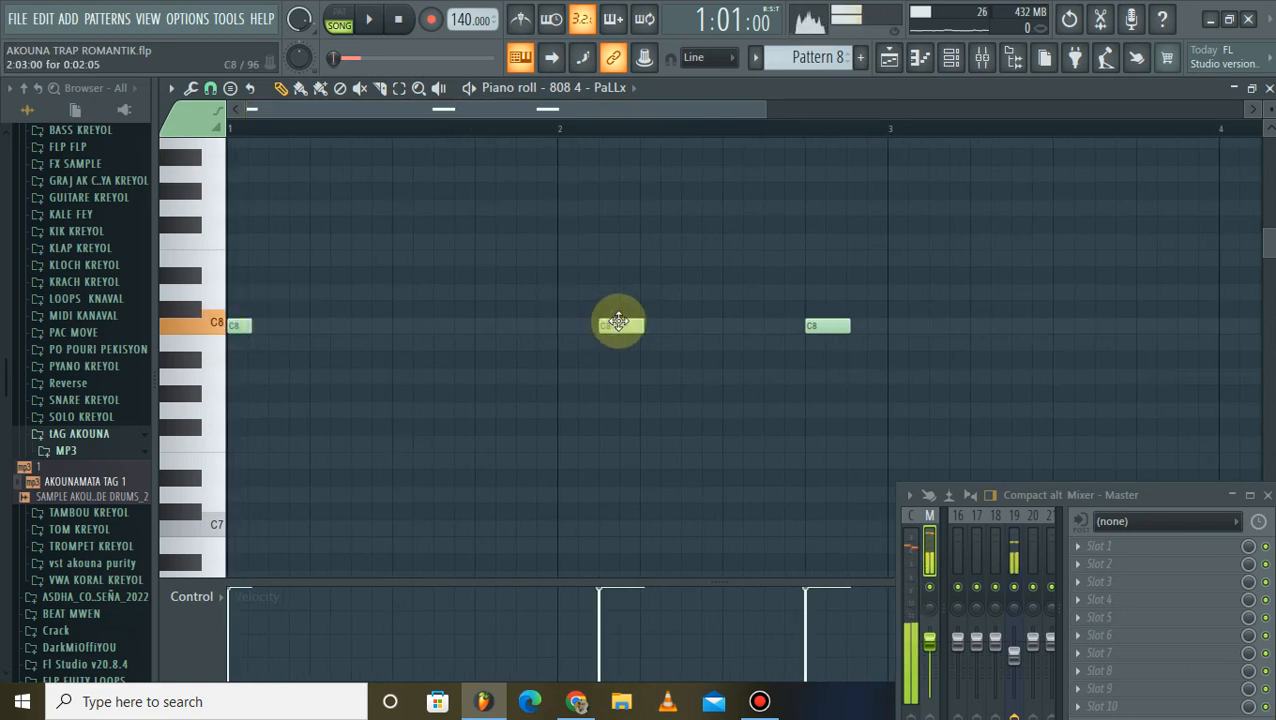
key("space")
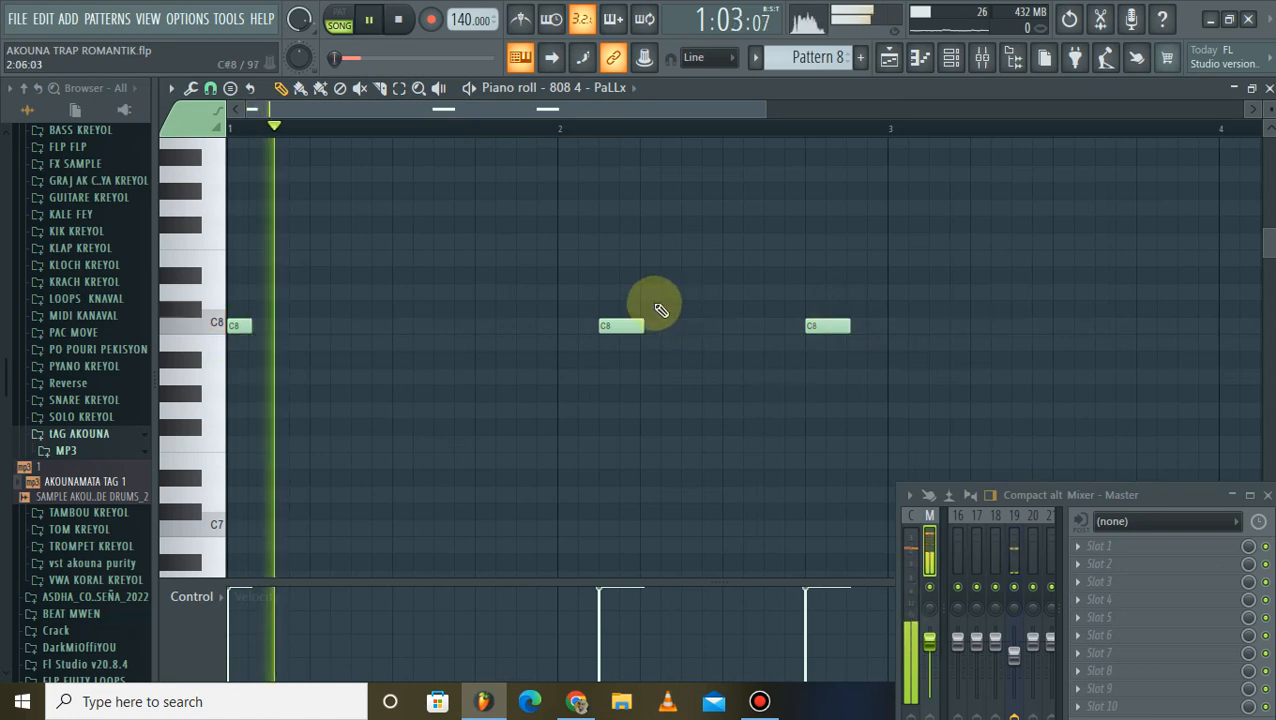
left_click(745, 281)
key("space")
left_click_drag(748, 282, 744, 299)
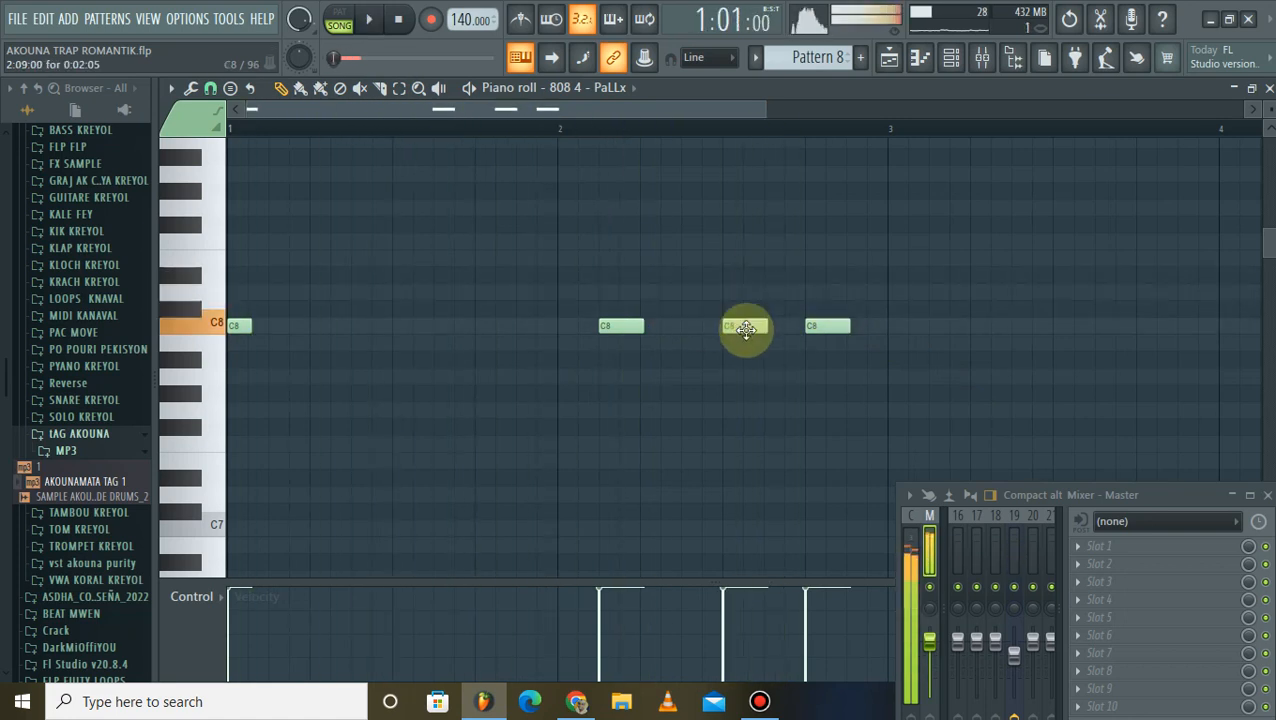
key("space")
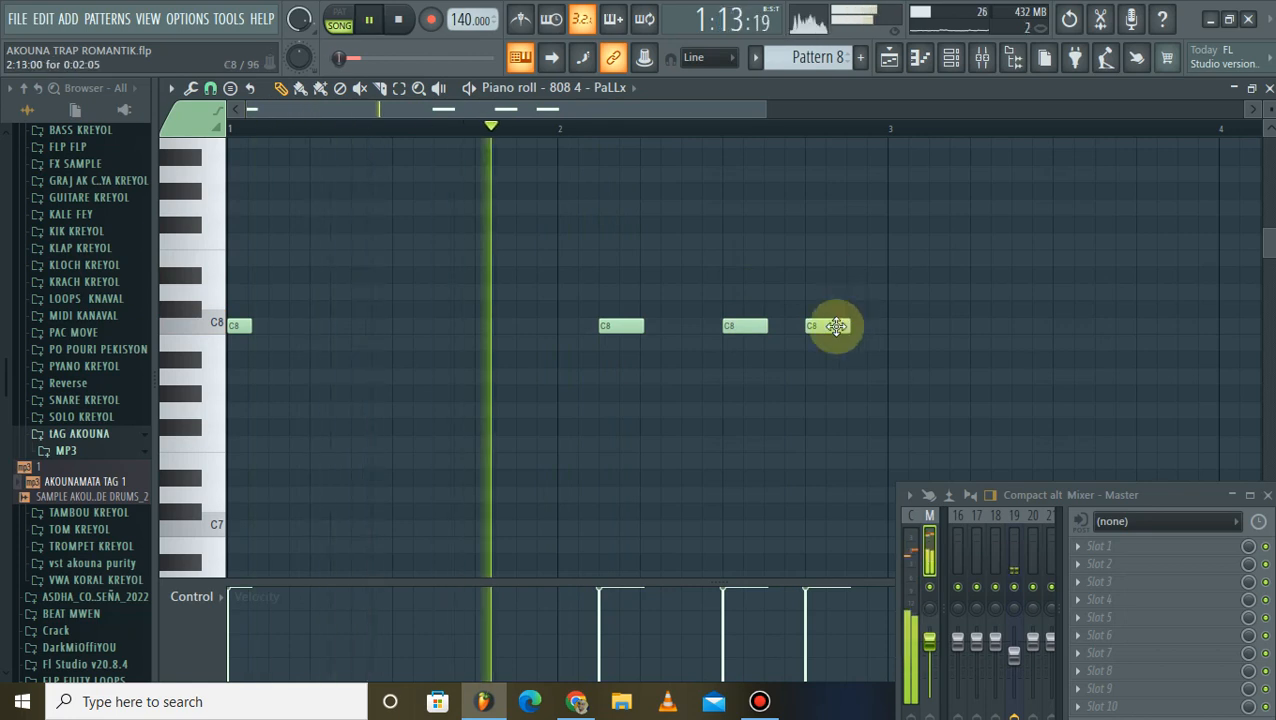
Step: Add a shortened F note at the end of bar 2, raise it to F9 and play it back
left_click(868, 242)
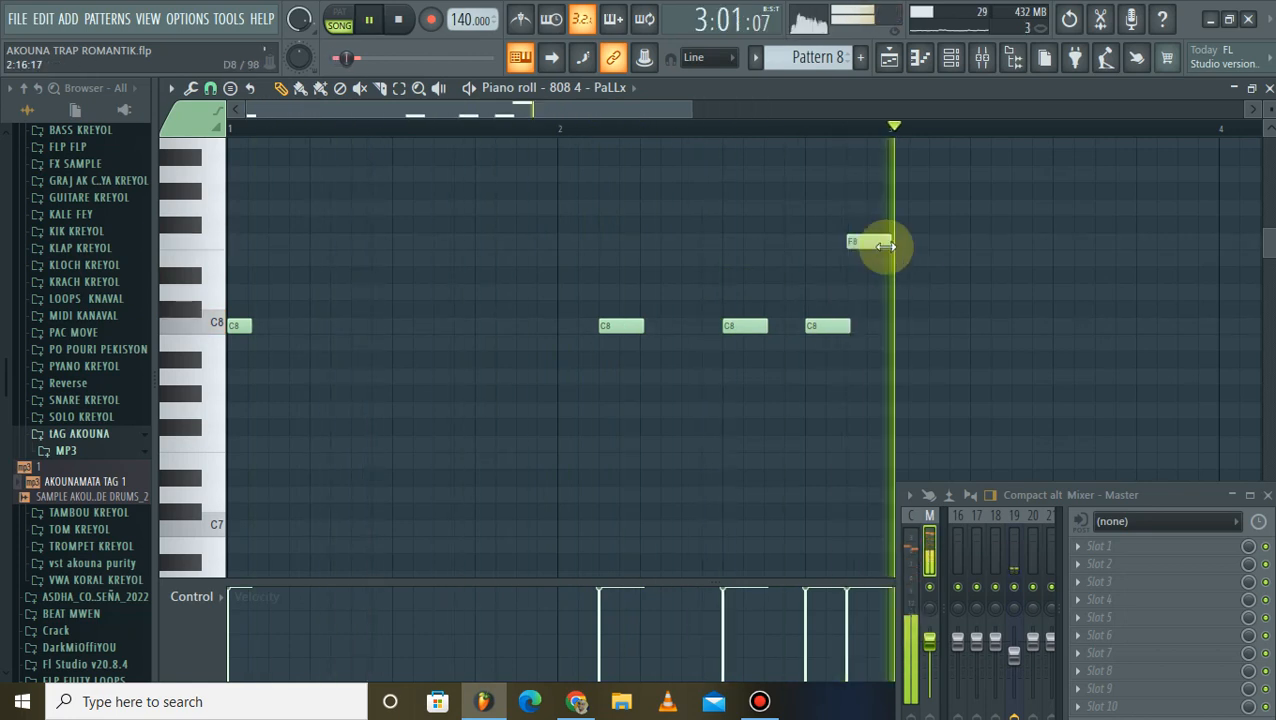
key("space")
left_click_drag(890, 245, 871, 245)
scroll(866, 260, "up", 1)
mouse_move(855, 293)
left_mouse_down()
mouse_move(854, 150)
mouse_move(854, 350)
mouse_move(869, 322)
mouse_move(852, 318)
left_mouse_up()
key("space")
scroll(864, 280, "down", 5)
scroll(862, 267, "up", 2)
scroll(945, 260, "up", 2)
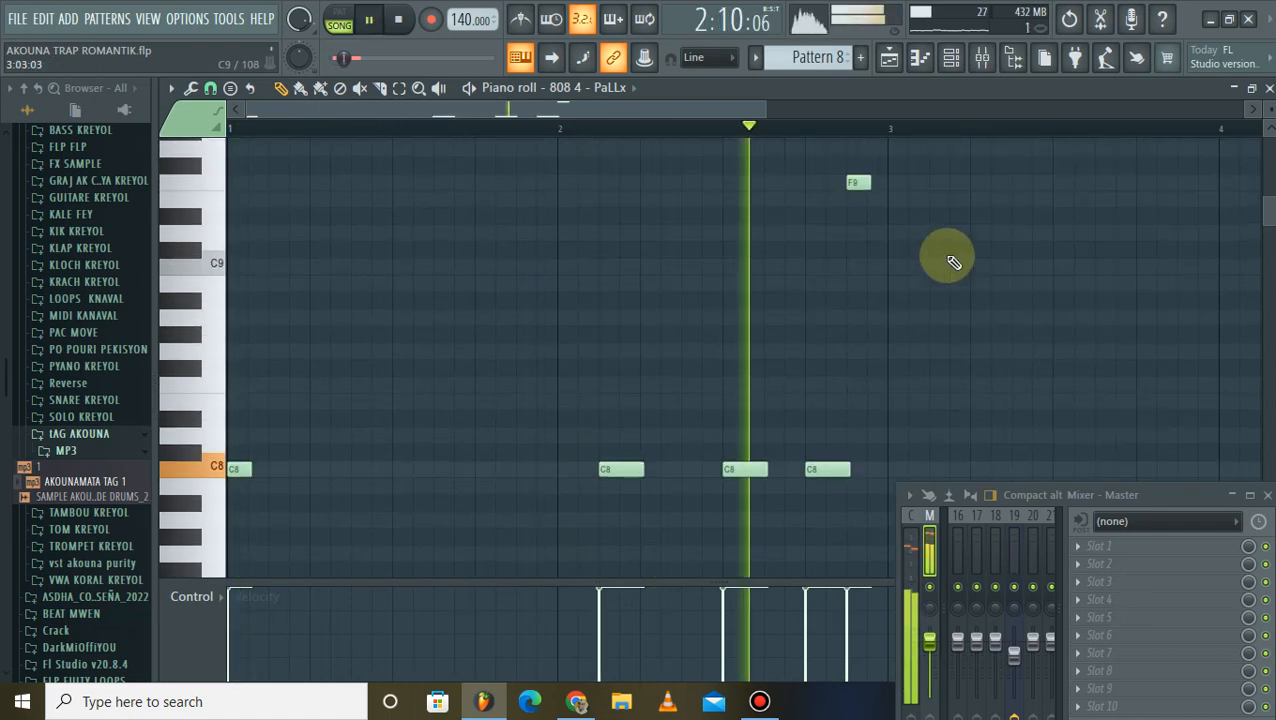
Step: Add a B7 note at 3:01:00, lengthen it to match the C8 notes and play it back
scroll(910, 290, "down", 4)
key("space")
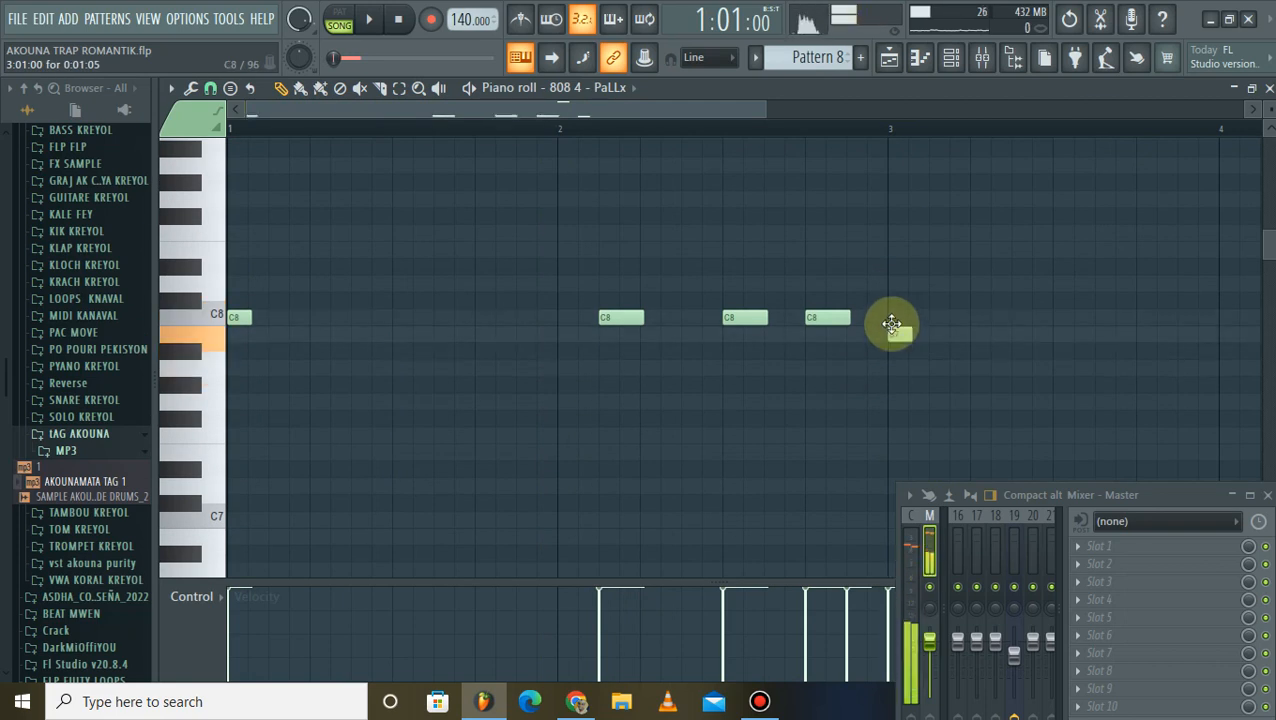
key("space")
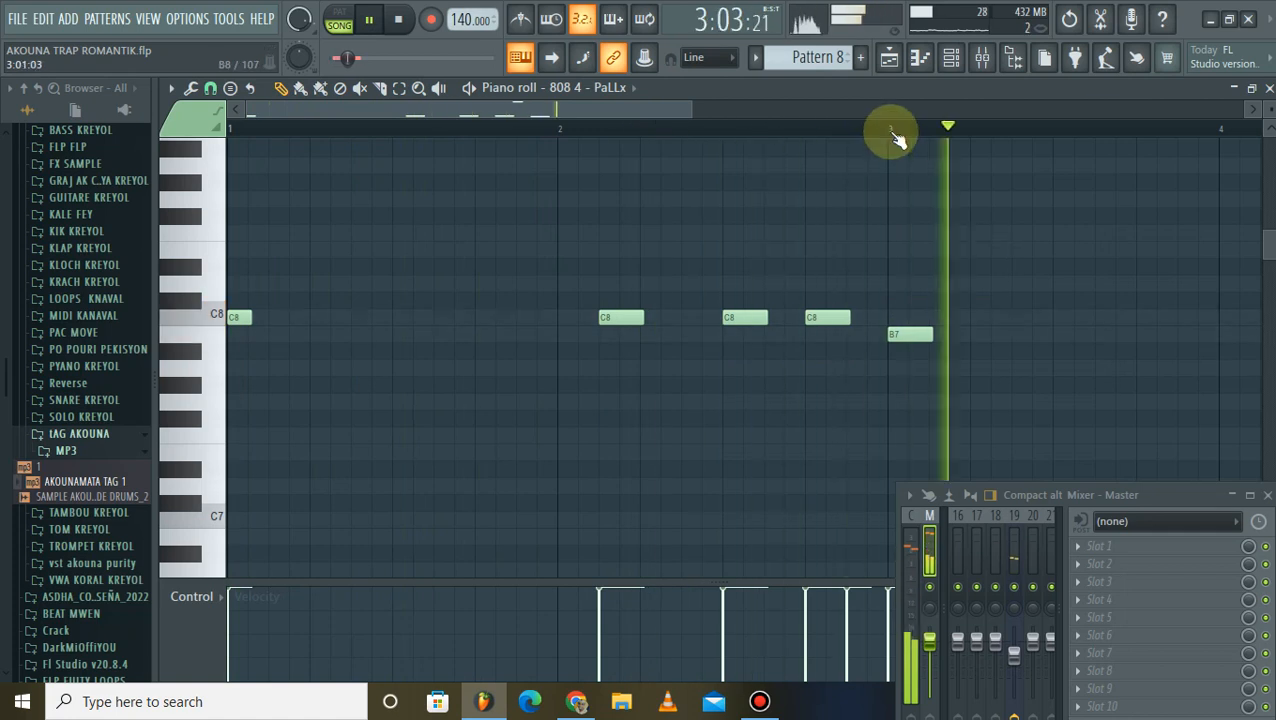
scroll(980, 322, "down", 1)
Step: Try a B7 note at 3:14:00 and another slightly earlier in bar 3, and delete both
key("space")
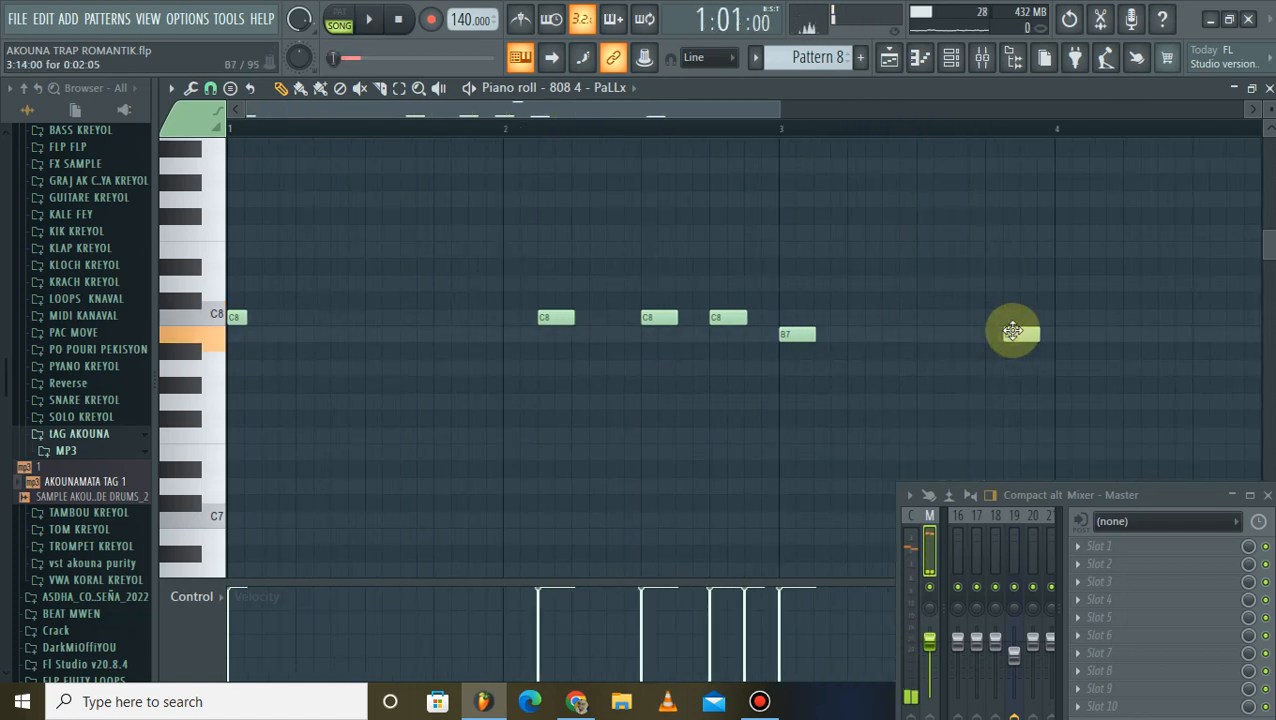
key("space")
scroll(920, 116, "right", 1)
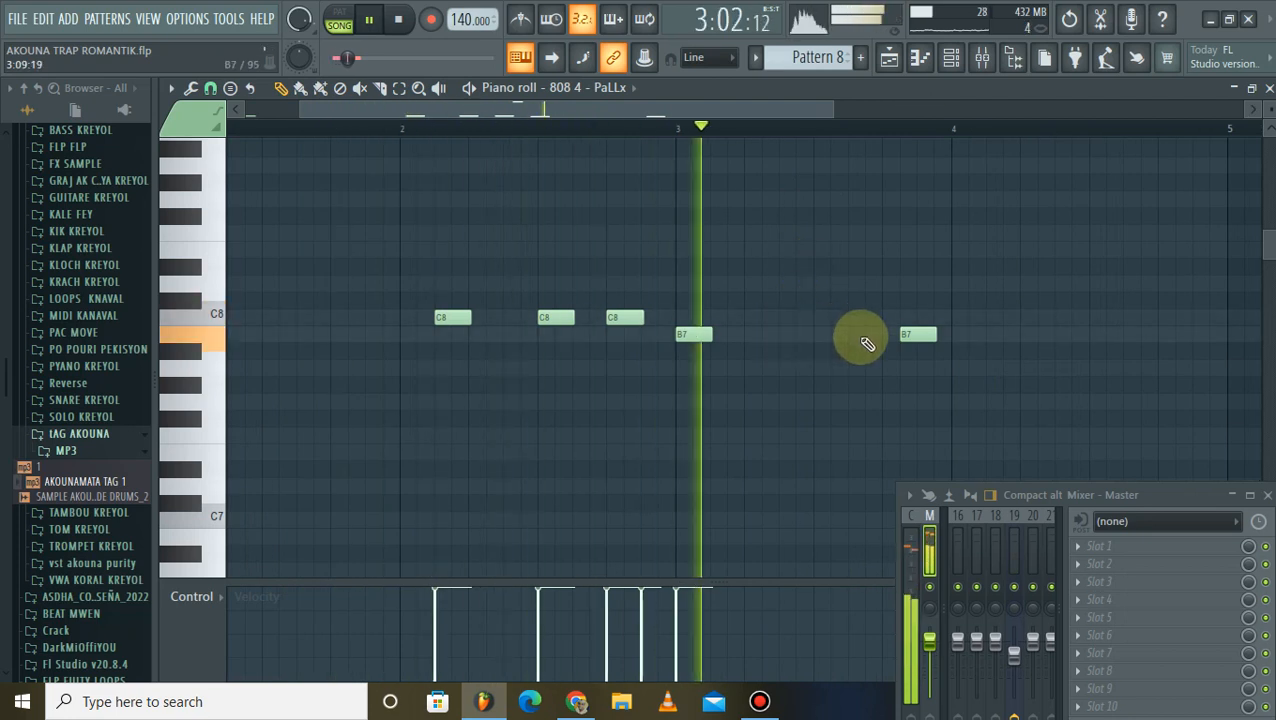
left_click_drag(918, 356, 866, 338)
key("space")
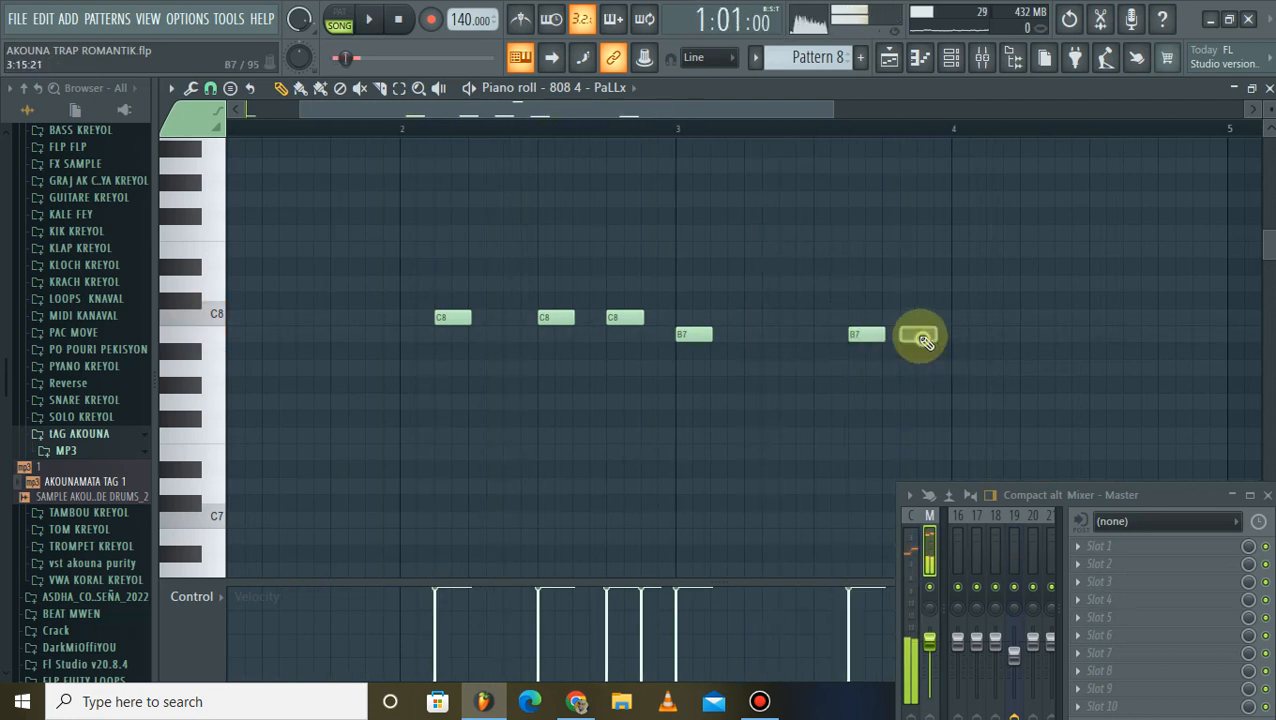
right_click(868, 335)
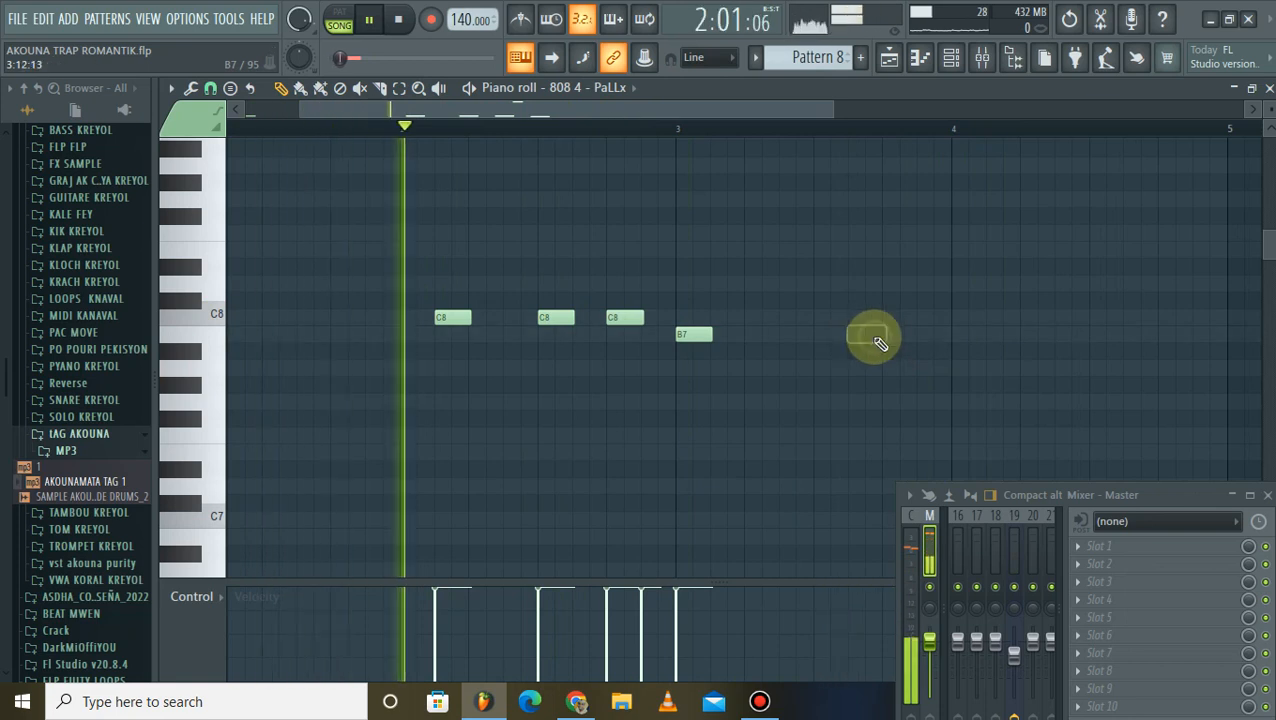
Step: Stop playback and place a B7 note near the start of bar 4
key("space")
left_click_drag(716, 115, 724, 132)
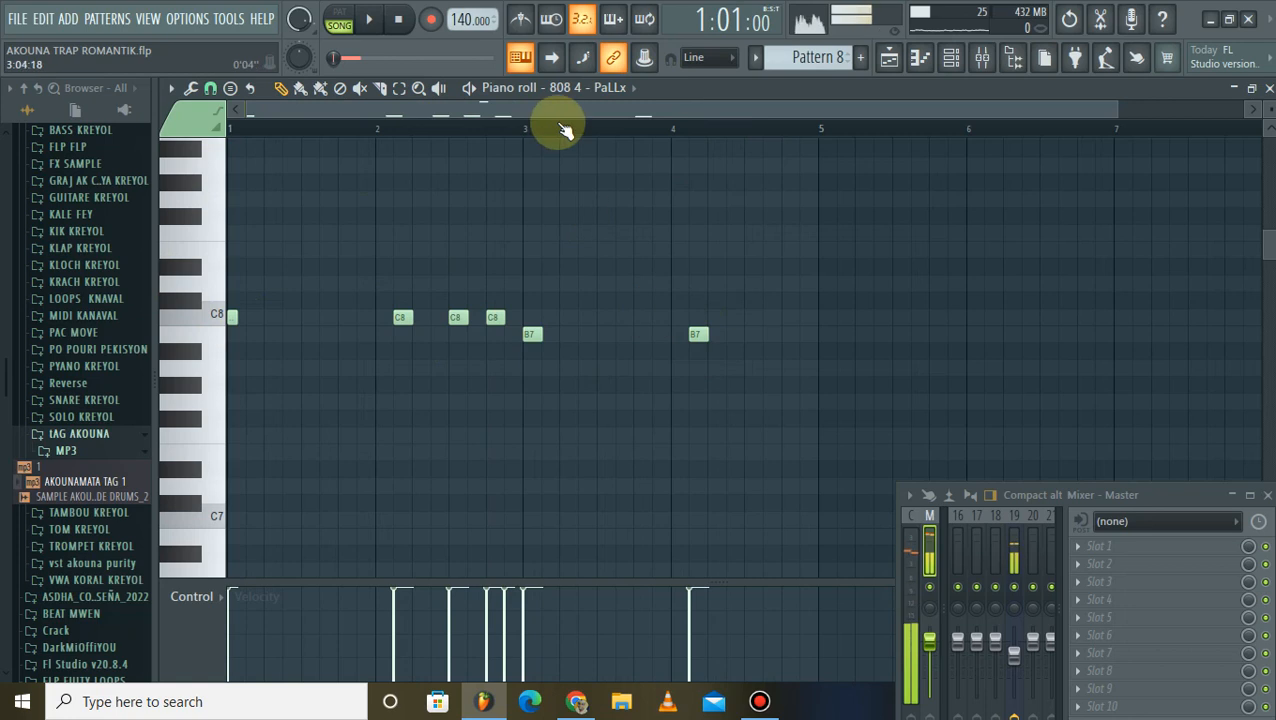
Step: Add a short note at the end of bar 3, raise it to E8 and play it back
scroll(560, 138, "up", 2)
key("space")
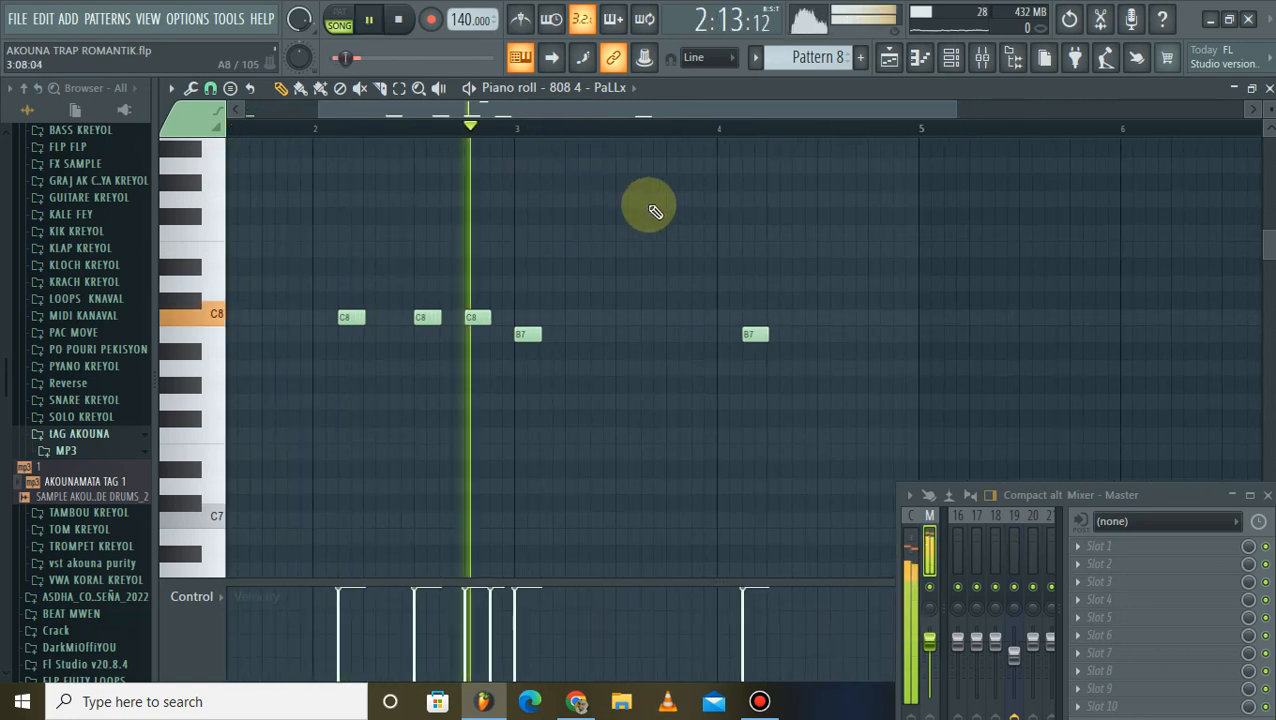
left_click(687, 318)
key("space")
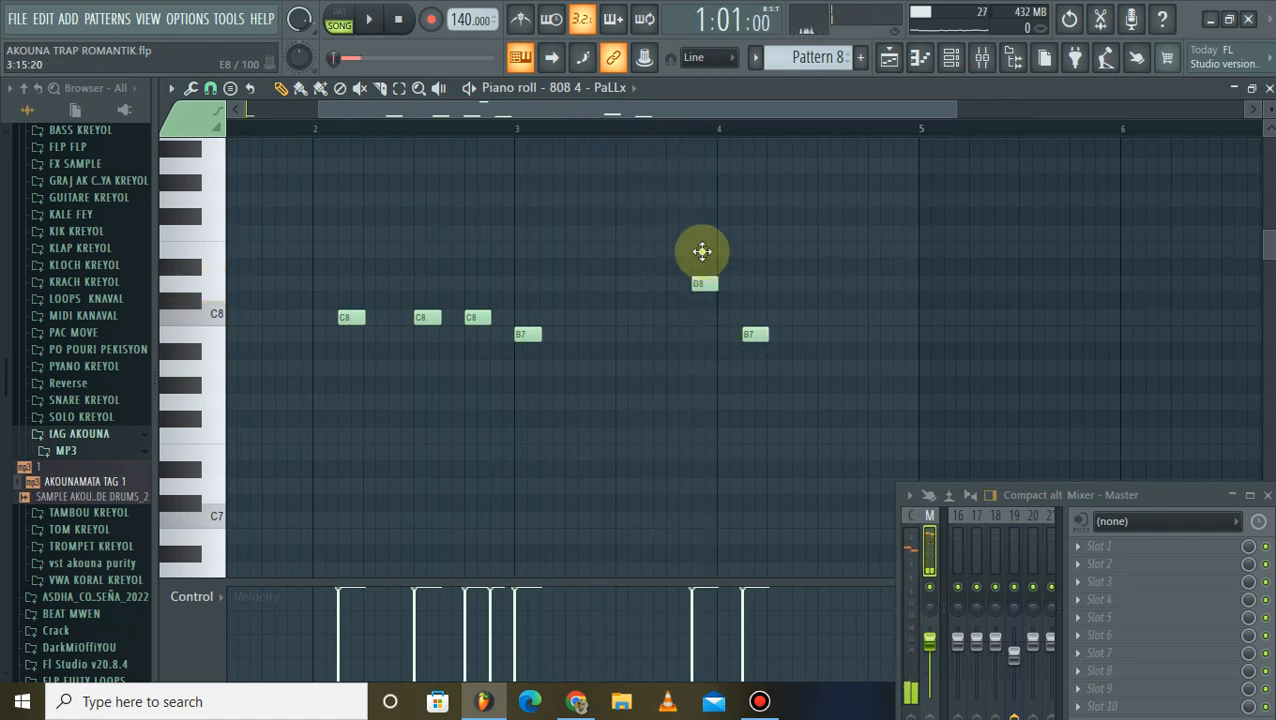
right_click(697, 277)
key("space")
left_click(506, 127)
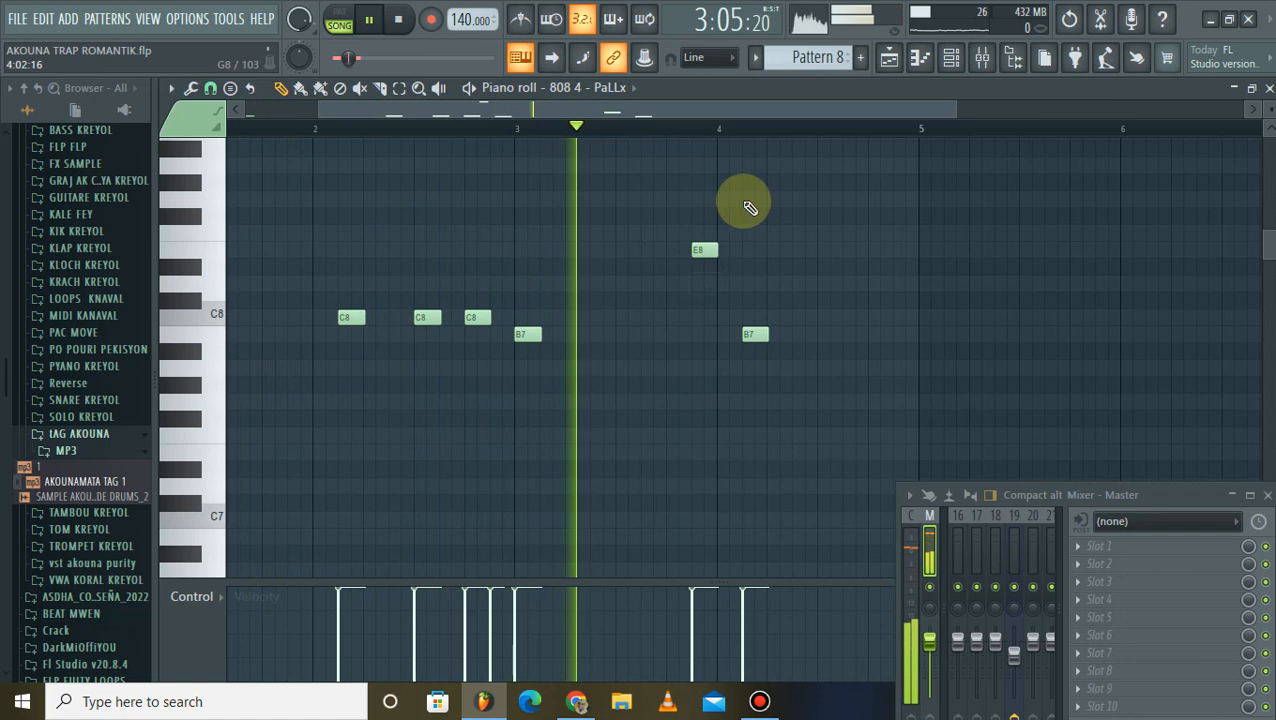
Step: Add a note at 4:07:00, raise it to E9 and turn it into a slide note
scroll(834, 194, "up", 1)
left_click(803, 267)
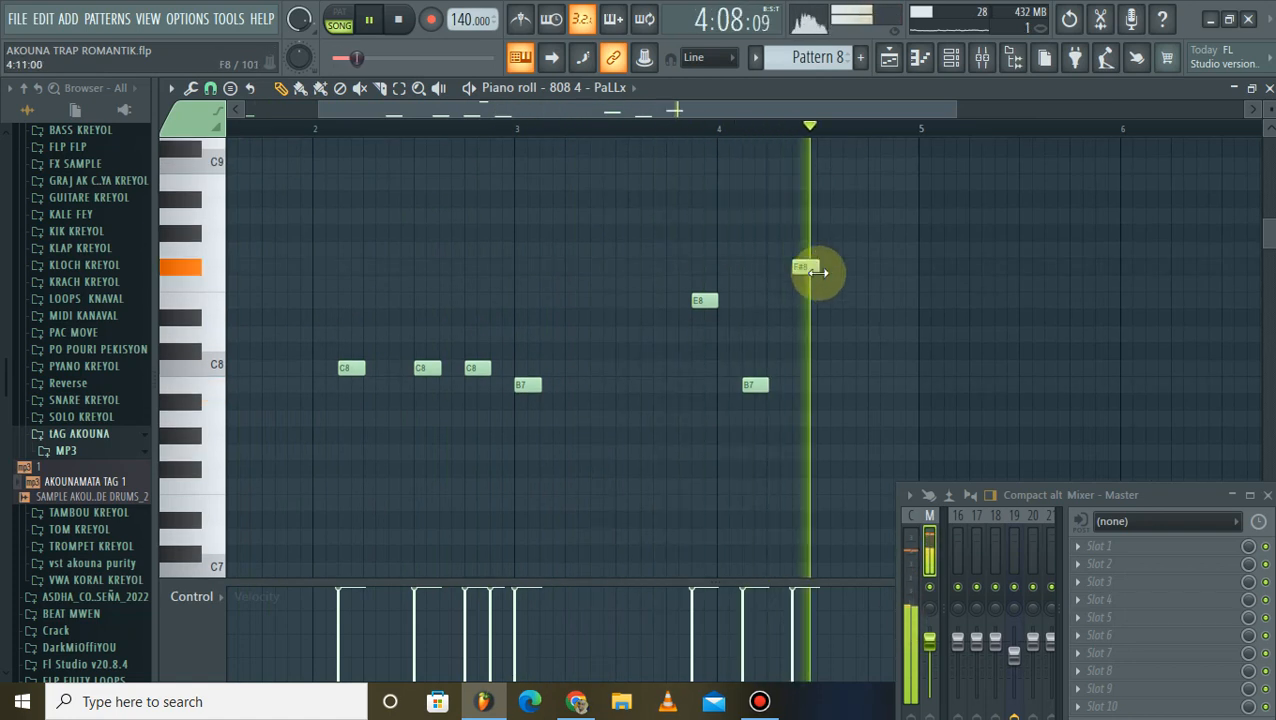
key("space")
left_click_drag(807, 272, 803, 192)
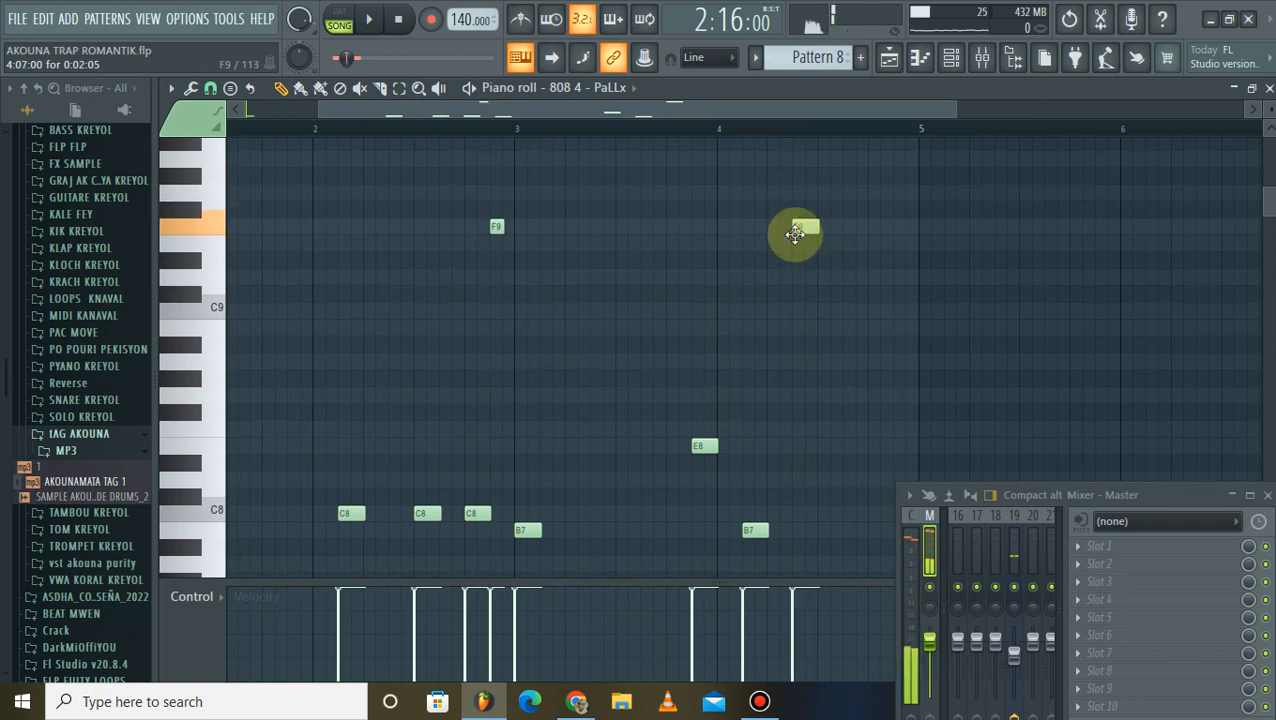
double_click(806, 290)
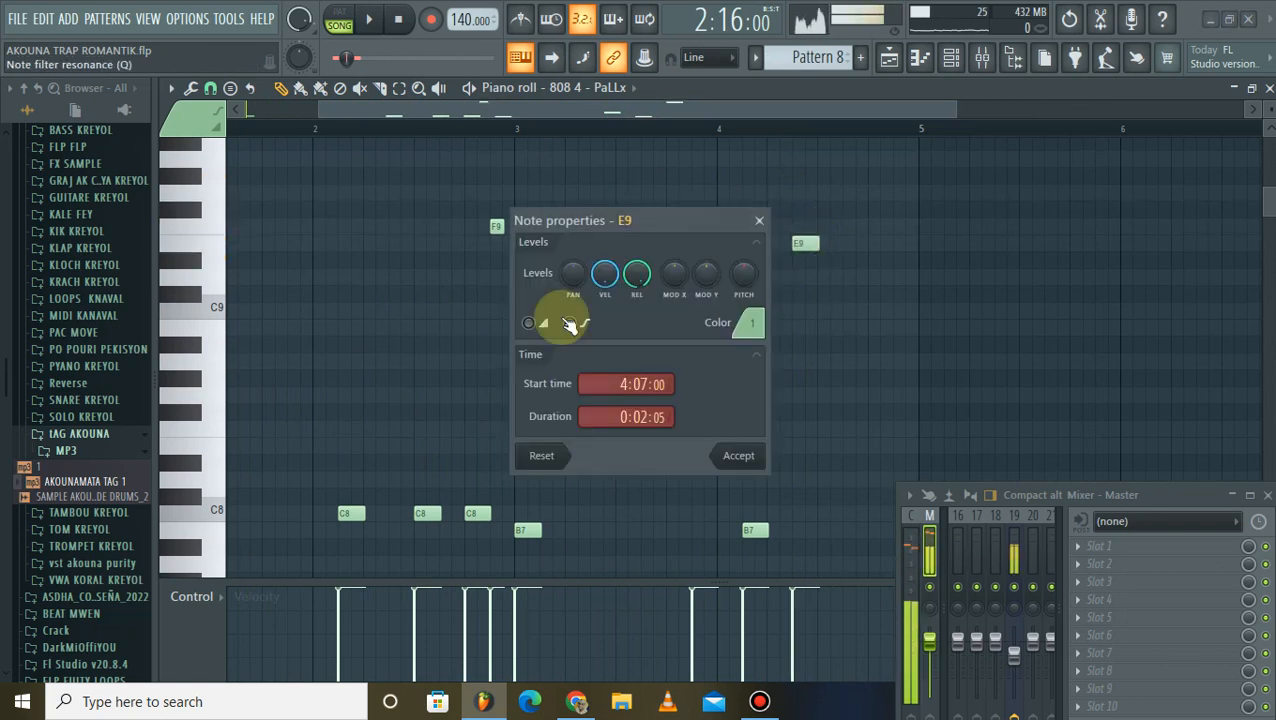
left_click(742, 456)
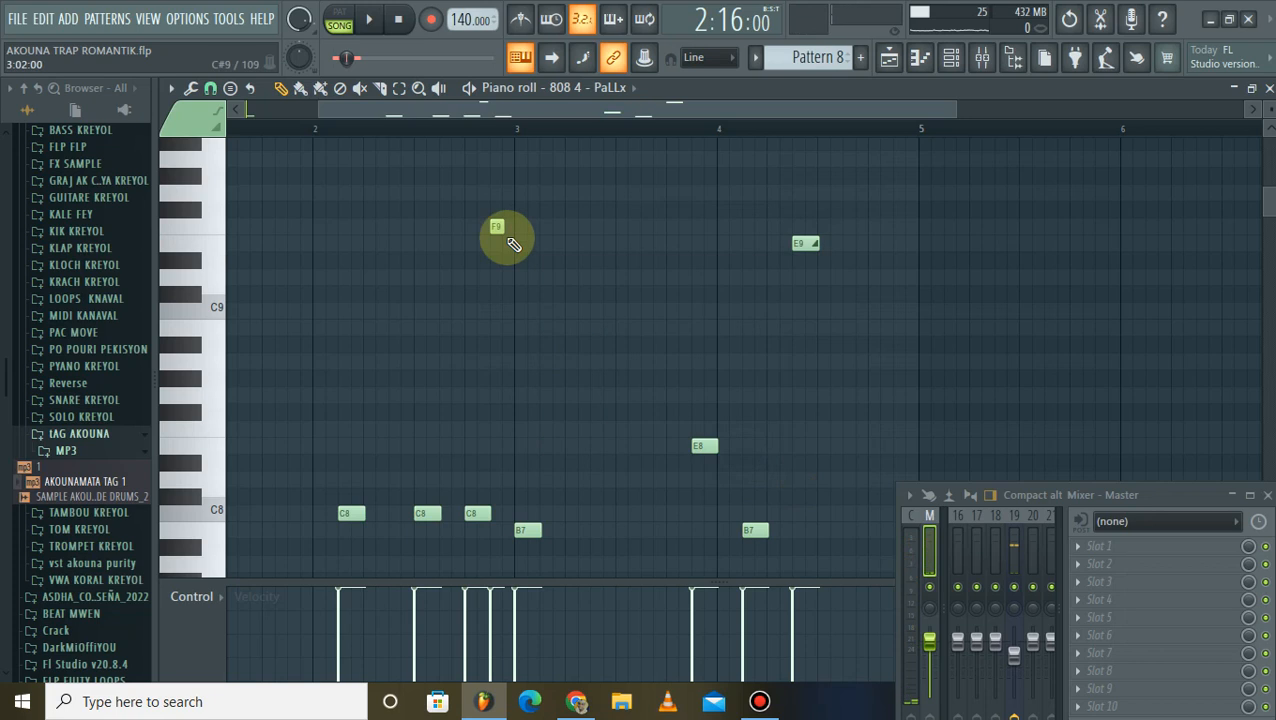
Step: Turn the F9 note into a slide note, lengthen the C8 beneath it to the start of bar 3 and play back
scroll(500, 200, "down", 1)
scroll(507, 182, "up", 3)
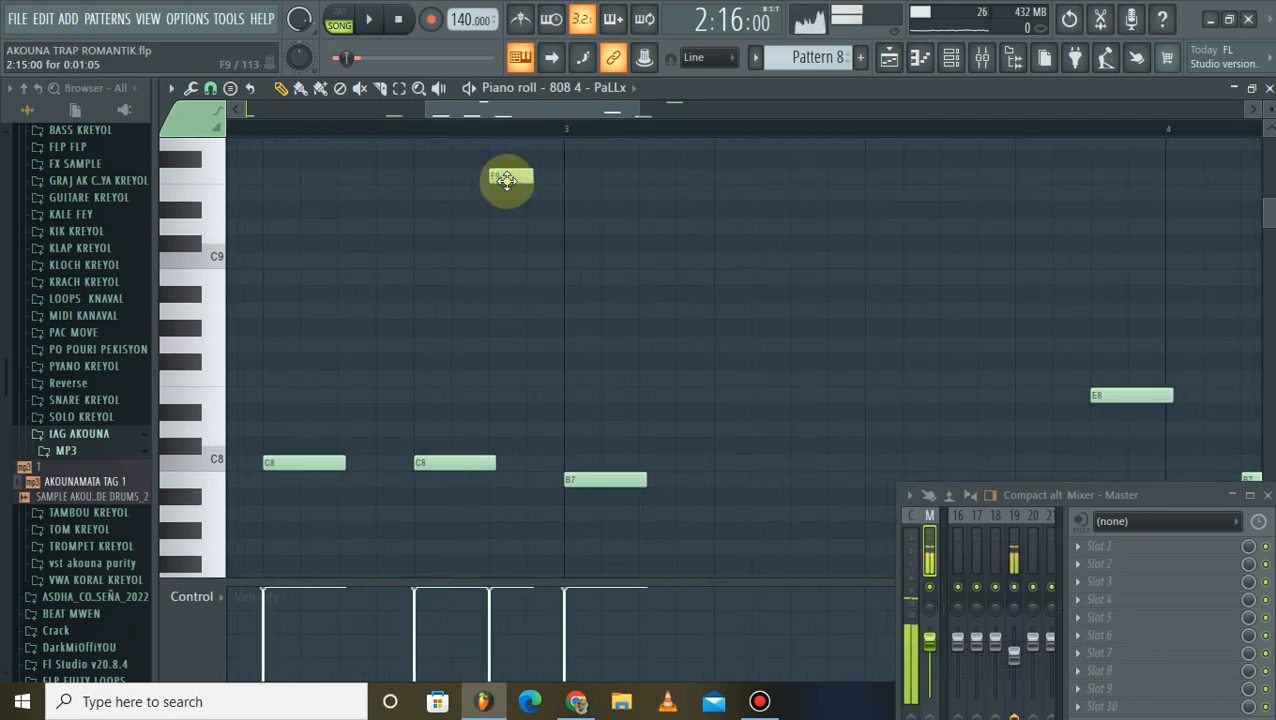
double_click(507, 180)
left_click(737, 456)
left_click_drag(492, 462, 565, 467)
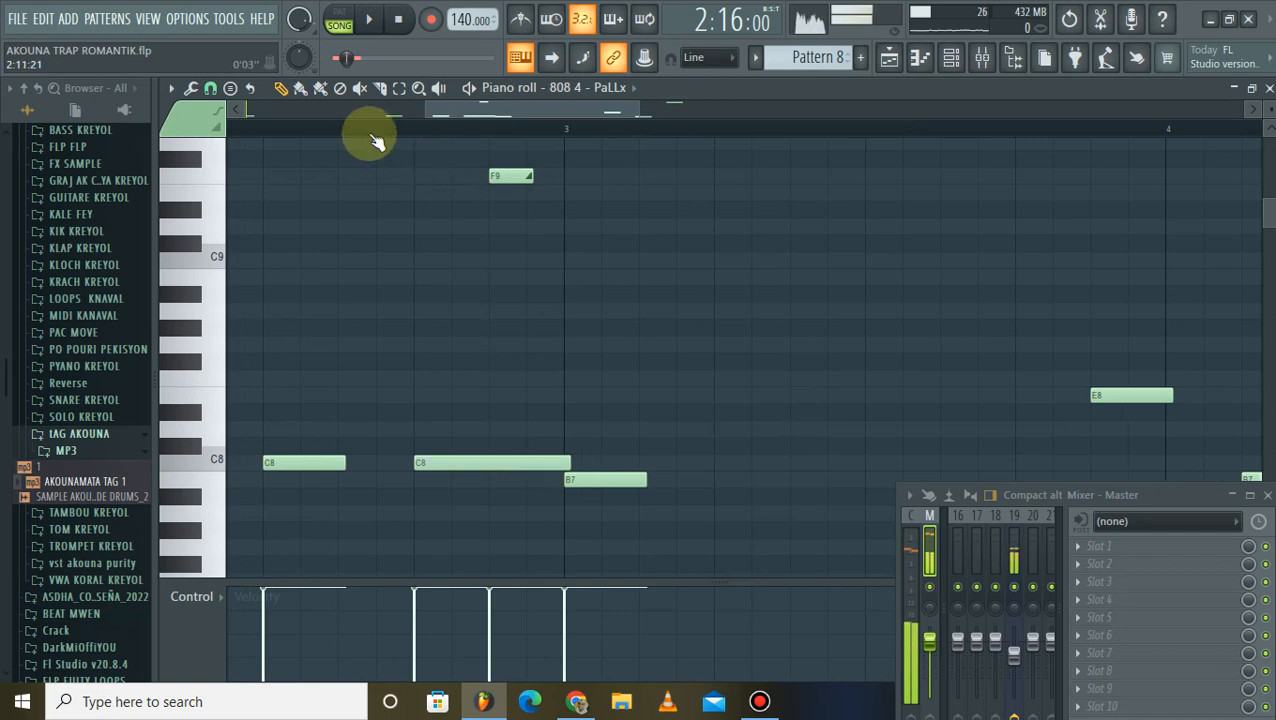
key("space")
scroll(1025, 171, "down", 3)
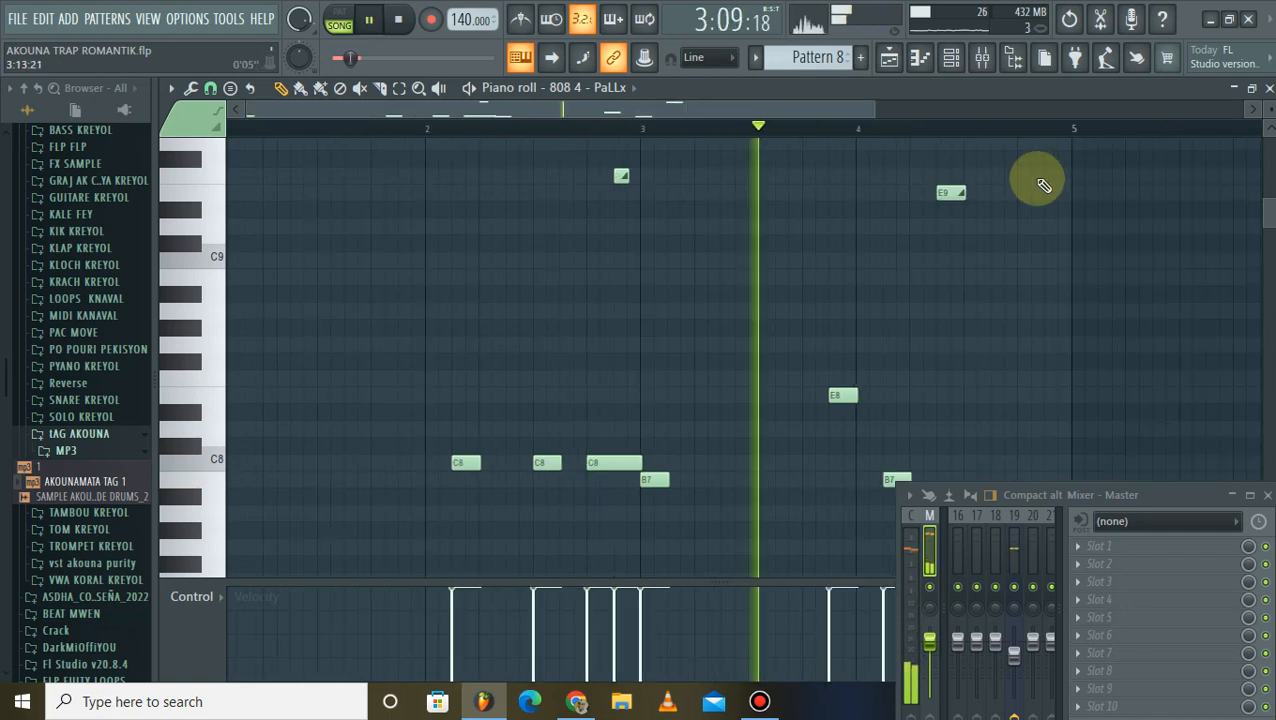
Step: Add a G#7 note just after the B7 note in bar 4 and play it back
scroll(1057, 171, "up", 2)
key("space")
scroll(929, 262, "down", 5)
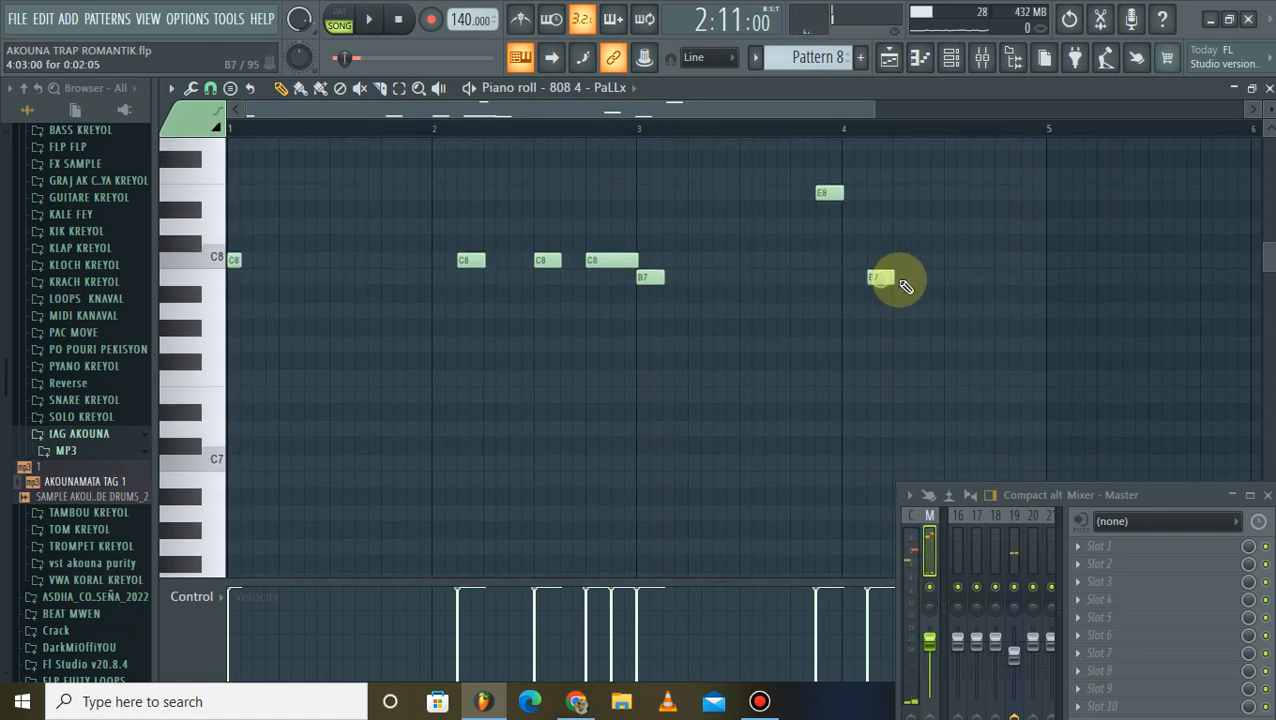
key("space")
left_click_drag(908, 305, 914, 345)
key("space")
key("space")
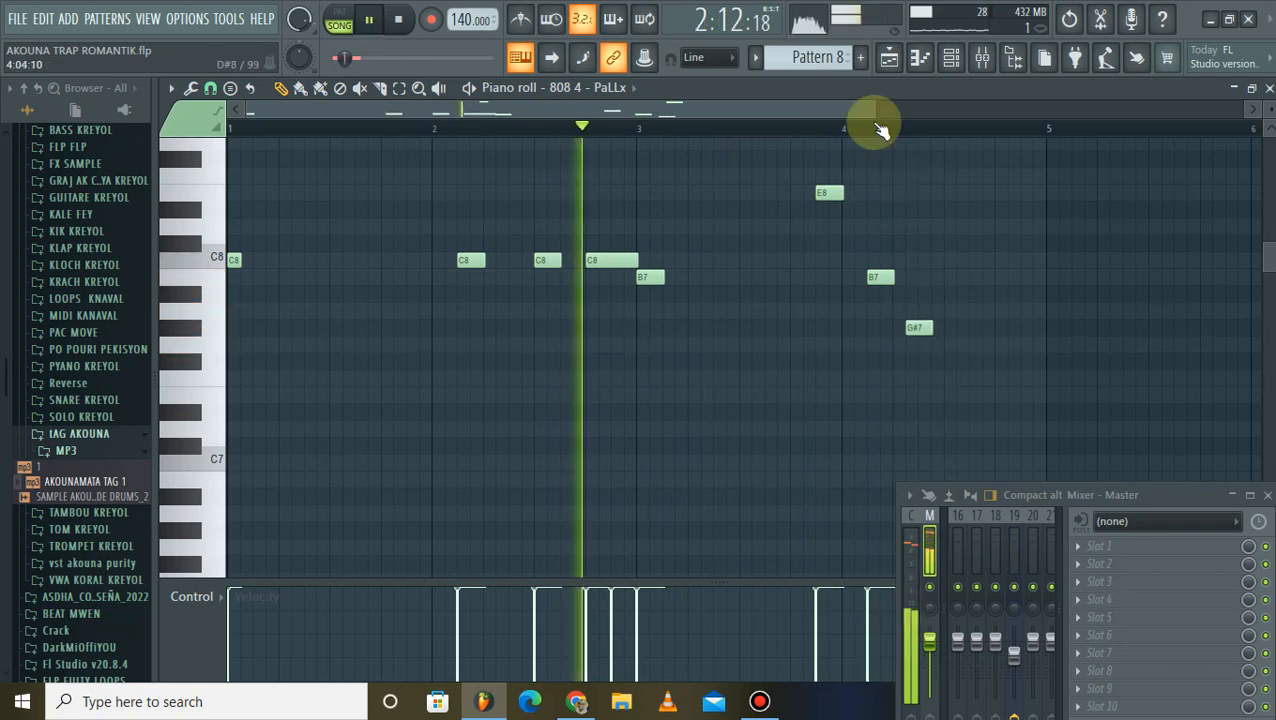
Step: Move the G#7 note and the E9 slide note earlier so both start at 4:05:00, checking with playback
scroll(976, 260, "up", 2)
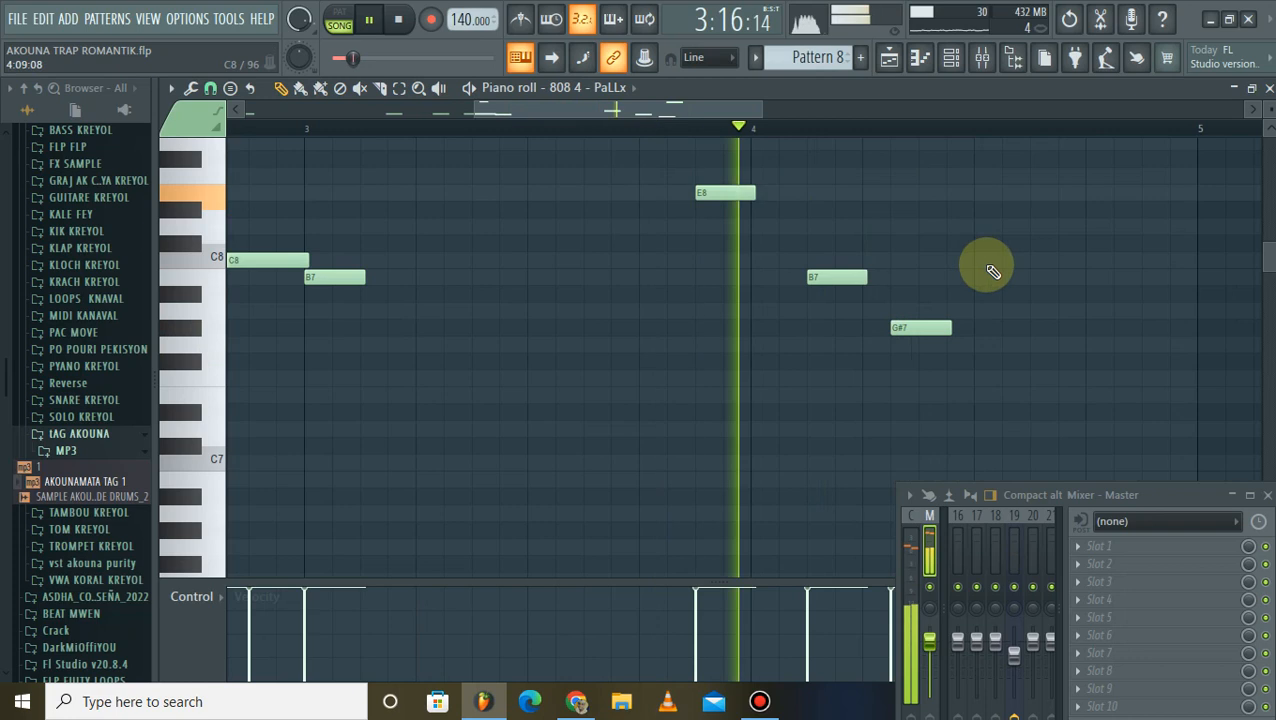
key("space")
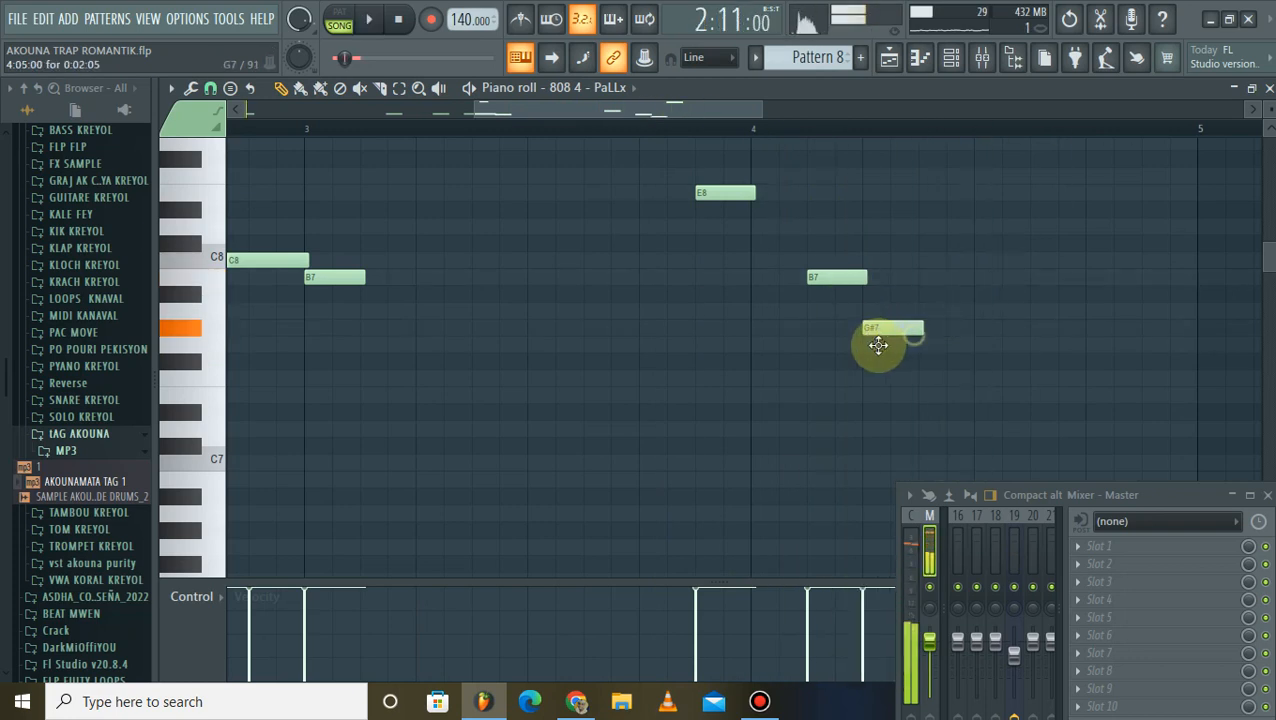
key("space")
scroll(903, 214, "up", 4)
scroll(913, 245, "down", 2)
left_click_drag(930, 248, 879, 248)
scroll(1038, 308, "down", 3)
key("space")
Step: Add an F8 note in the middle of bar 4 at 4:09:00 and play it back
left_click_drag(982, 310, 986, 238)
right_click(986, 240)
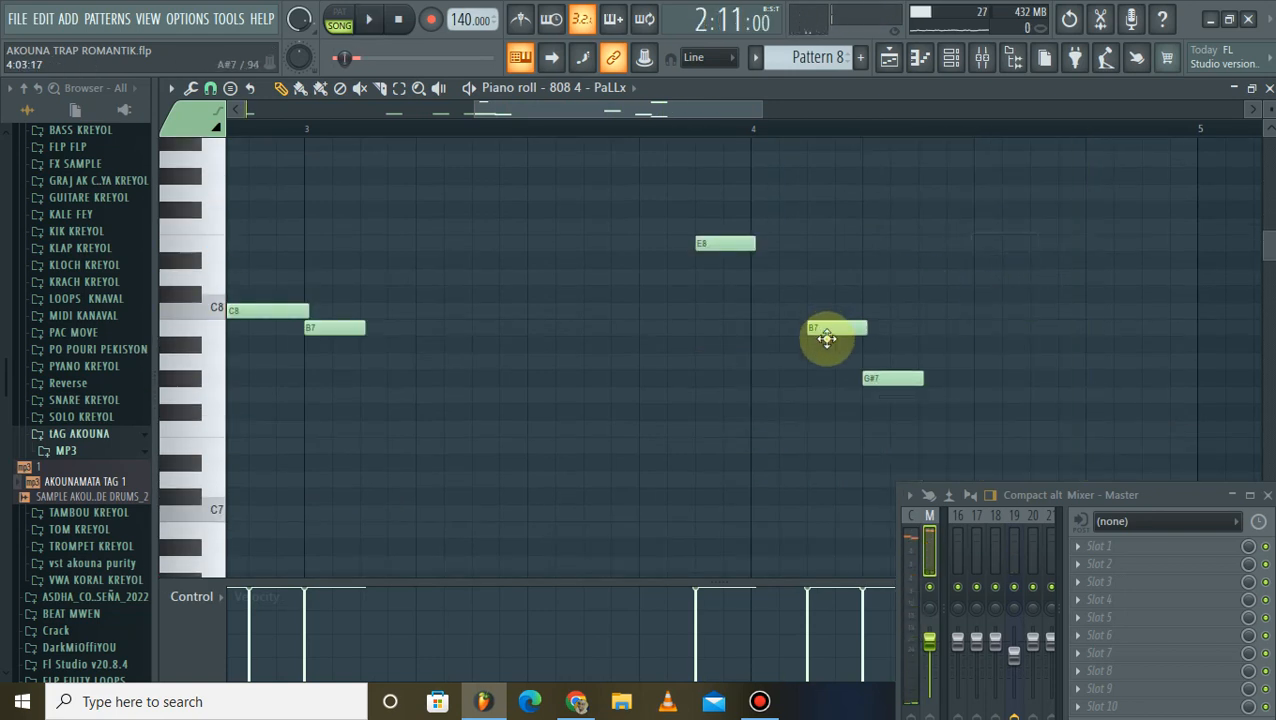
left_click(983, 222)
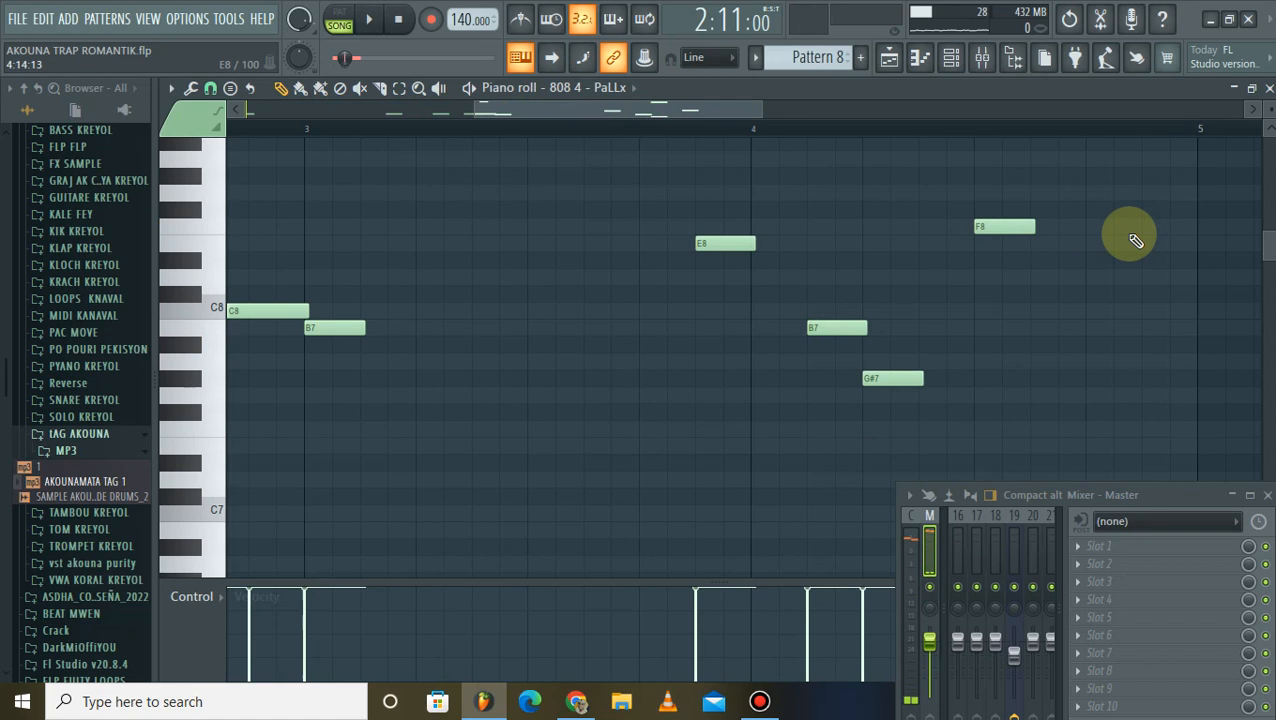
key("space")
Step: Add an A8 note near the end of bar 4, starting at 4:13:00, and check it with playback
scroll(1111, 219, "up", 2)
scroll(981, 130, "down", 3)
scroll(1010, 260, "up", 4)
left_click(960, 262)
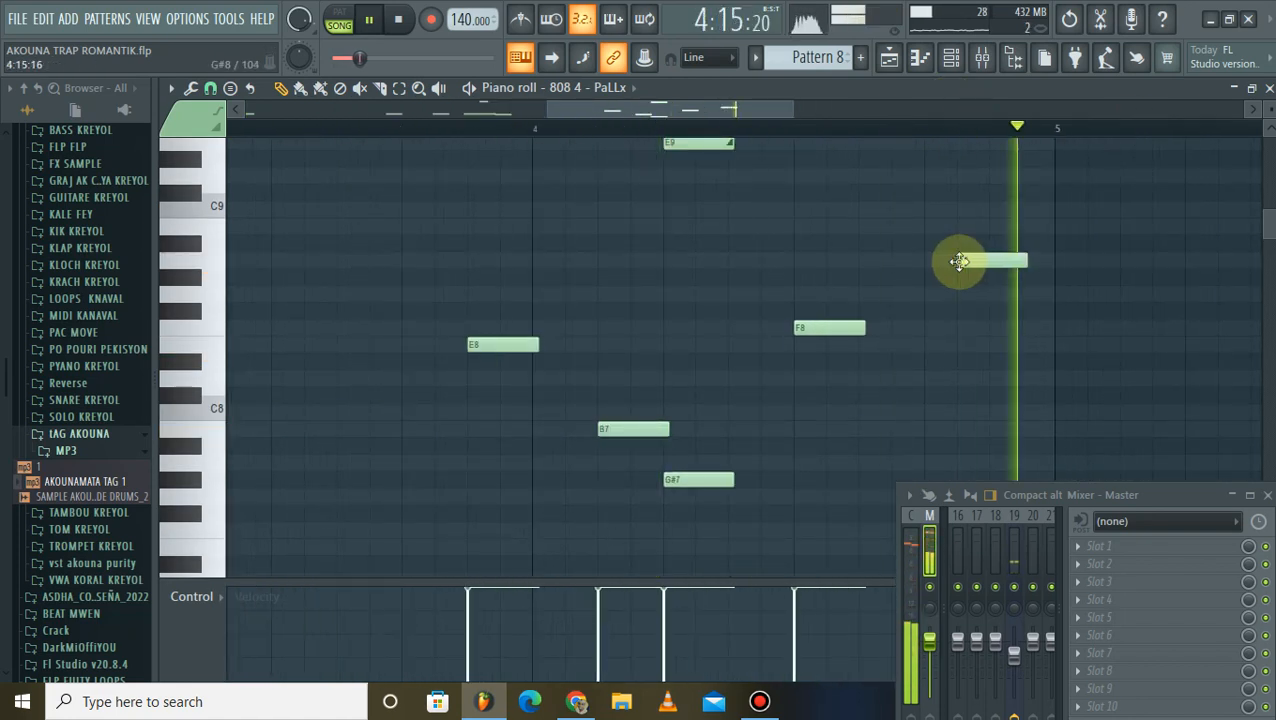
key("space")
key("space")
mouse_move(945, 262)
left_mouse_down()
mouse_move(950, 240)
mouse_move(945, 268)
left_mouse_up()
scroll(825, 320, "up", 3)
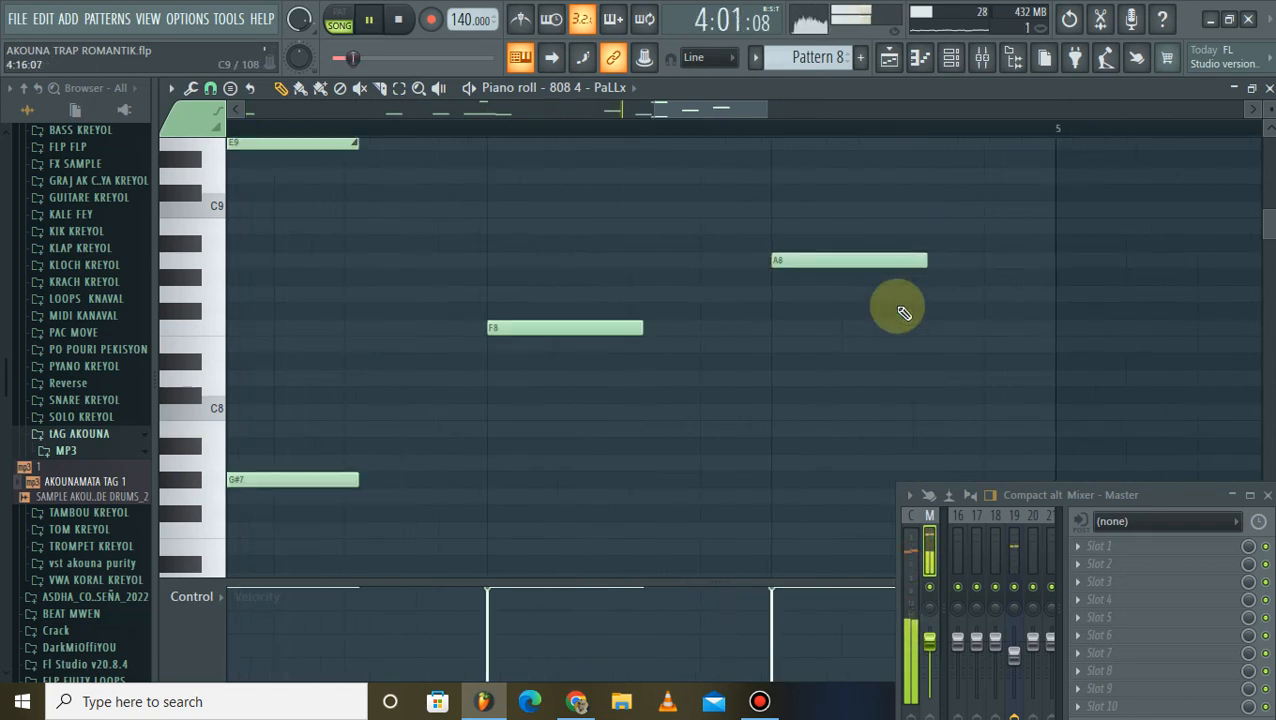
Step: Trim the A8 note to two steps, place a second A8 directly after it up to bar 5 and play back
key("space")
left_click(943, 268)
right_click(966, 257)
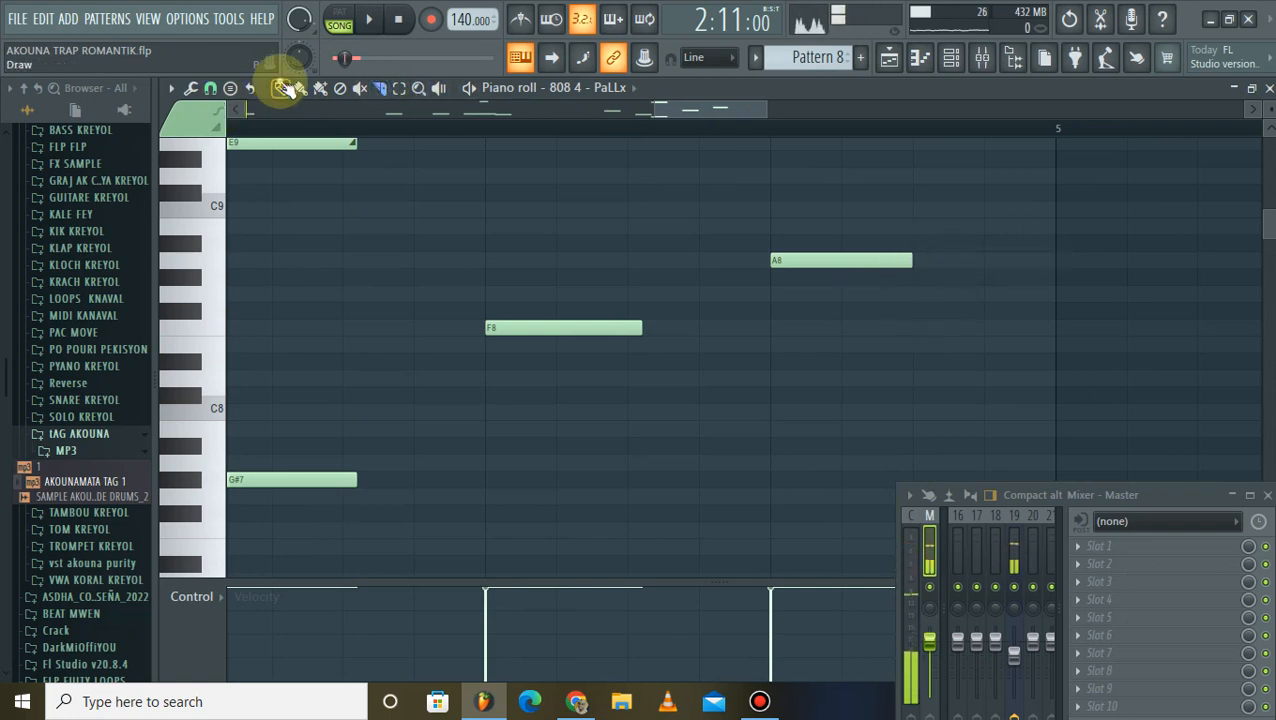
left_click(938, 268)
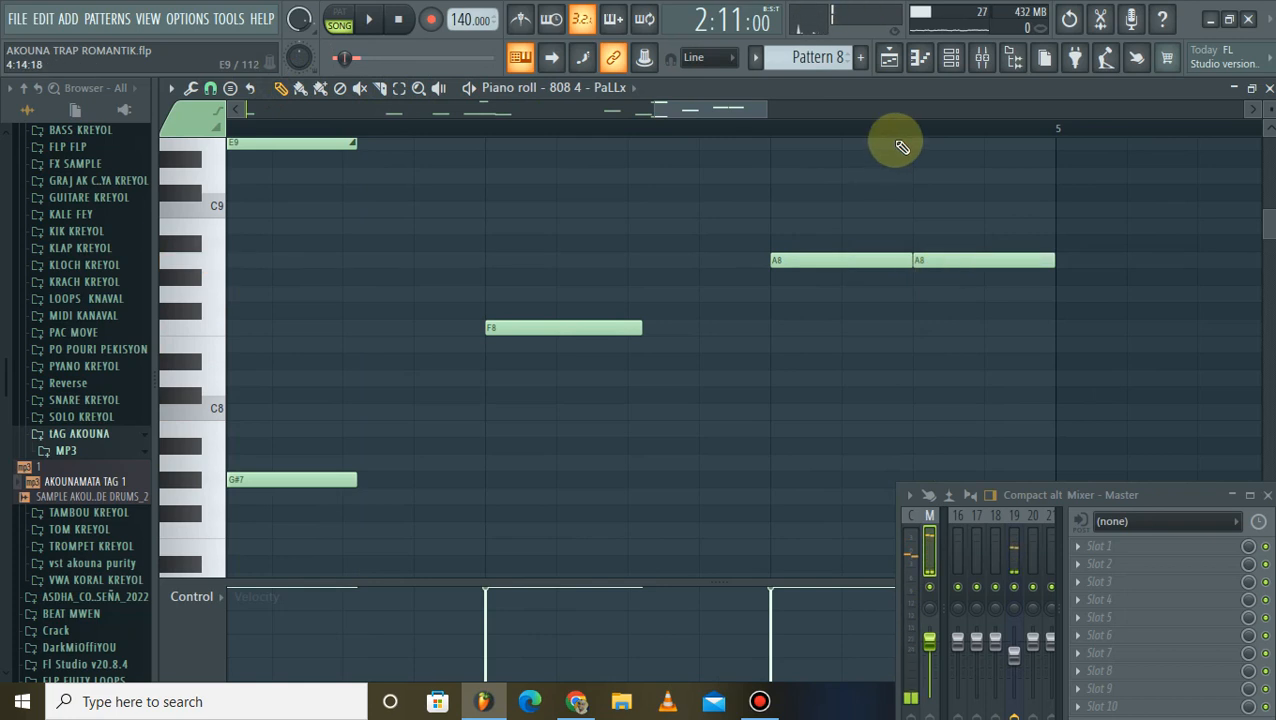
scroll(902, 140, "down", 4)
key("space")
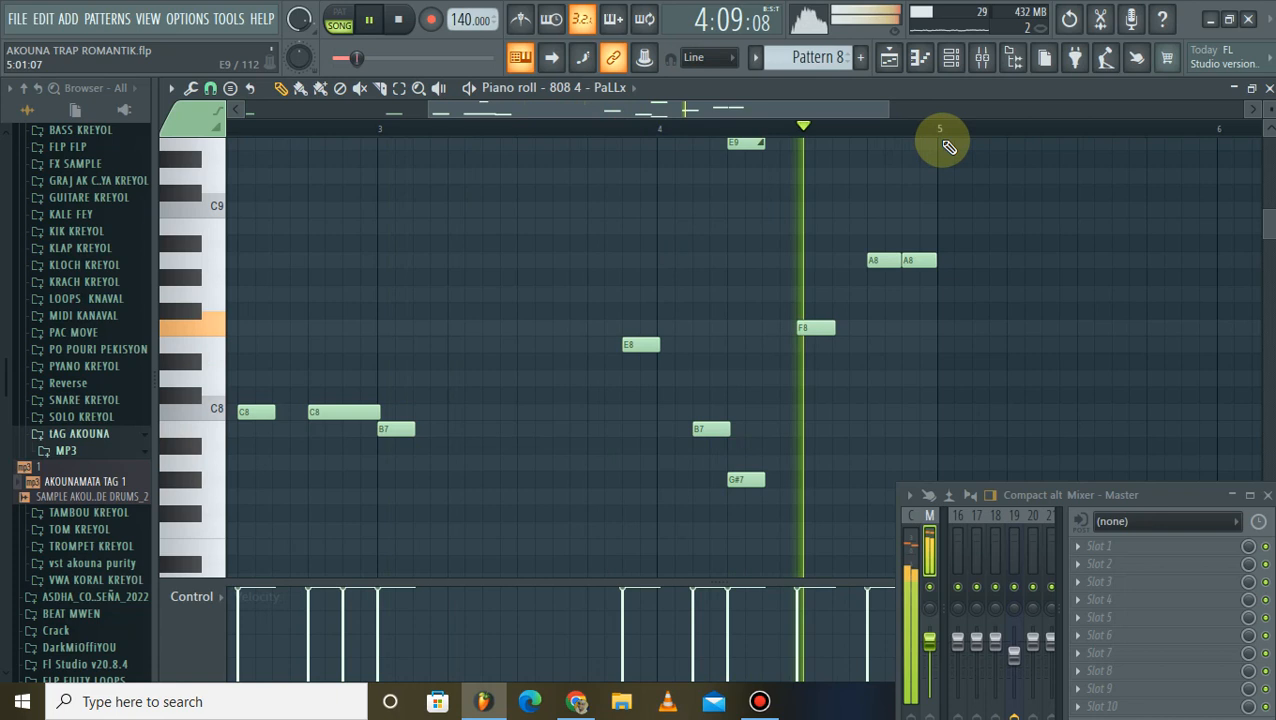
key("space")
Step: Set snapping to 1/3 step and replace the two A8 notes with three evenly spaced short A8 notes from 4:13:00, checking with playback
scroll(948, 131, "up", 4)
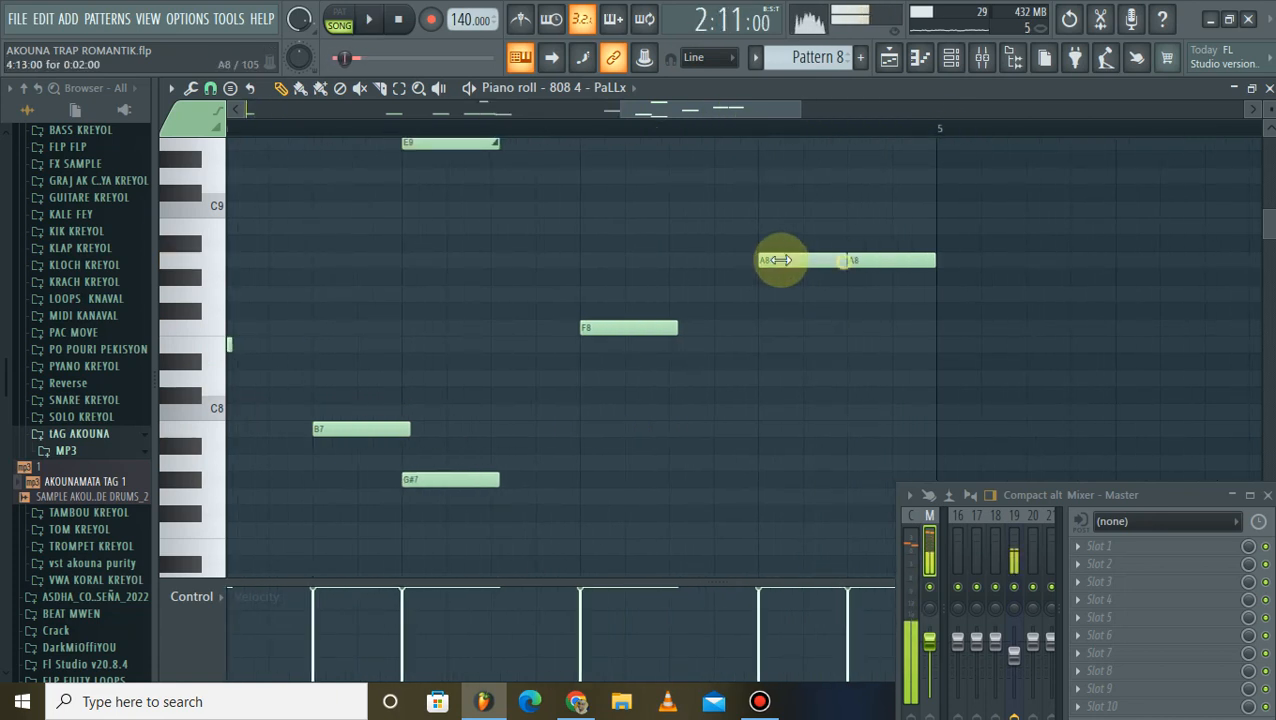
left_click(212, 89)
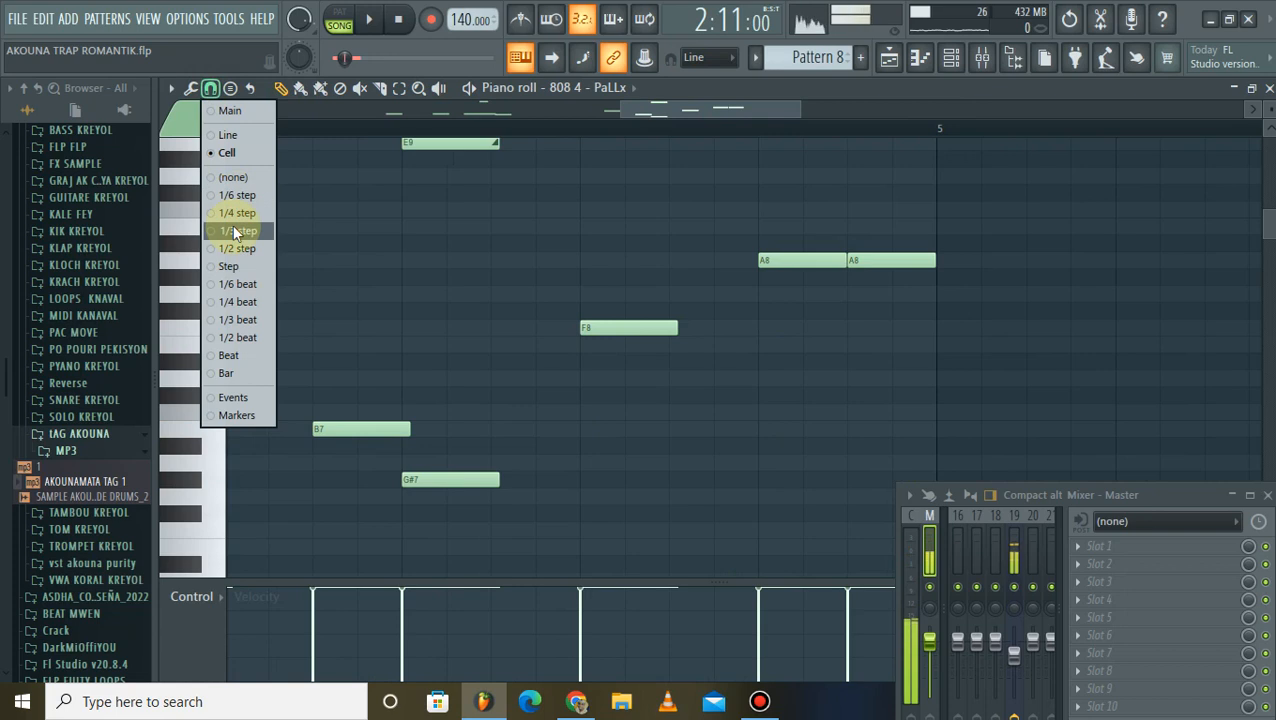
left_click(235, 232)
right_click(905, 260)
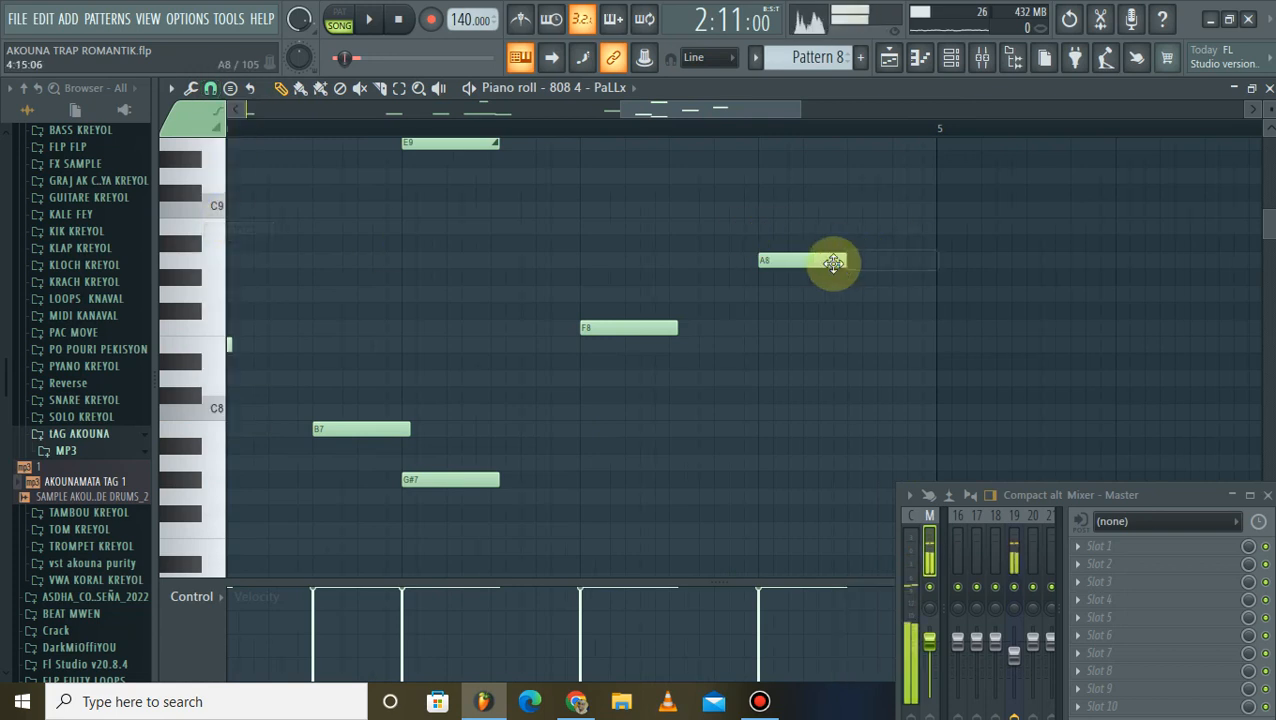
mouse_move(823, 264)
left_mouse_down()
mouse_move(948, 258)
mouse_move(922, 260)
left_mouse_up()
left_click(882, 263)
key("space")
left_click(1027, 243, "ctrl")
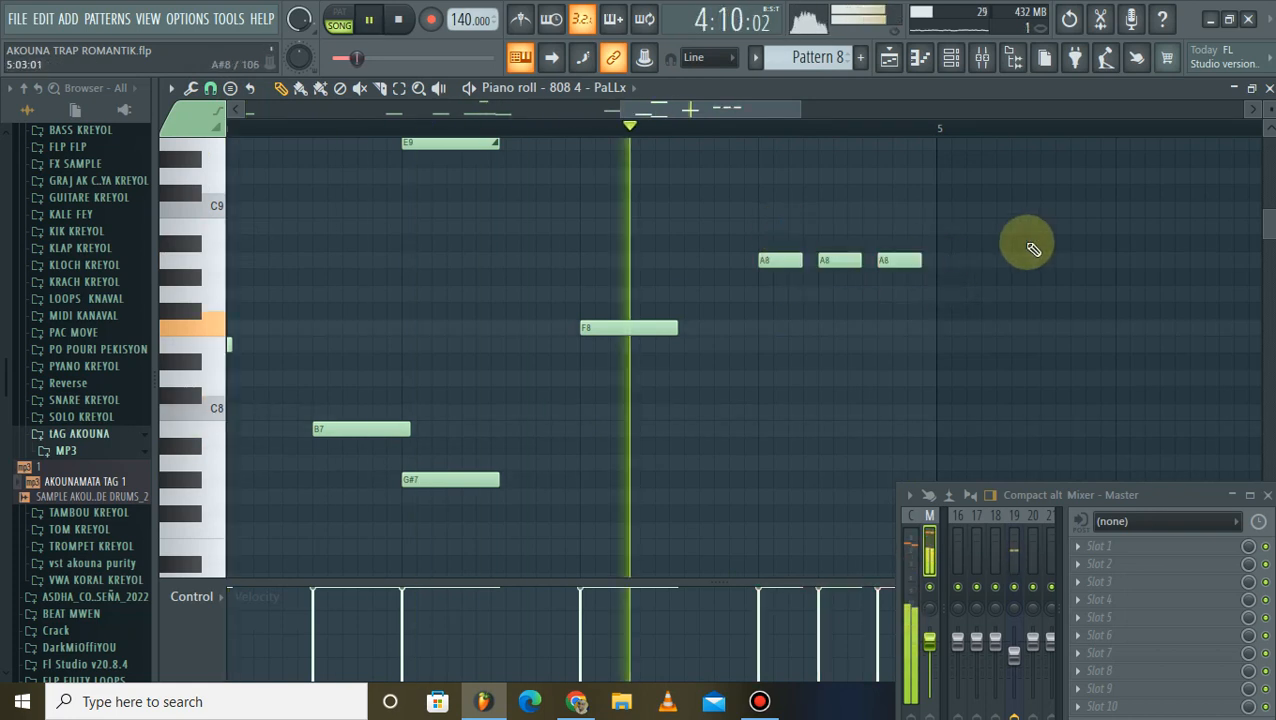
Step: Stop playback and minimize the mixer to free up the piano roll
key("space")
scroll(873, 172, "up", 3)
scroll(893, 131, "up", 1)
scroll(896, 130, "down", 1)
scroll(920, 225, "up", 3)
left_click(1230, 494)
right_click(912, 213)
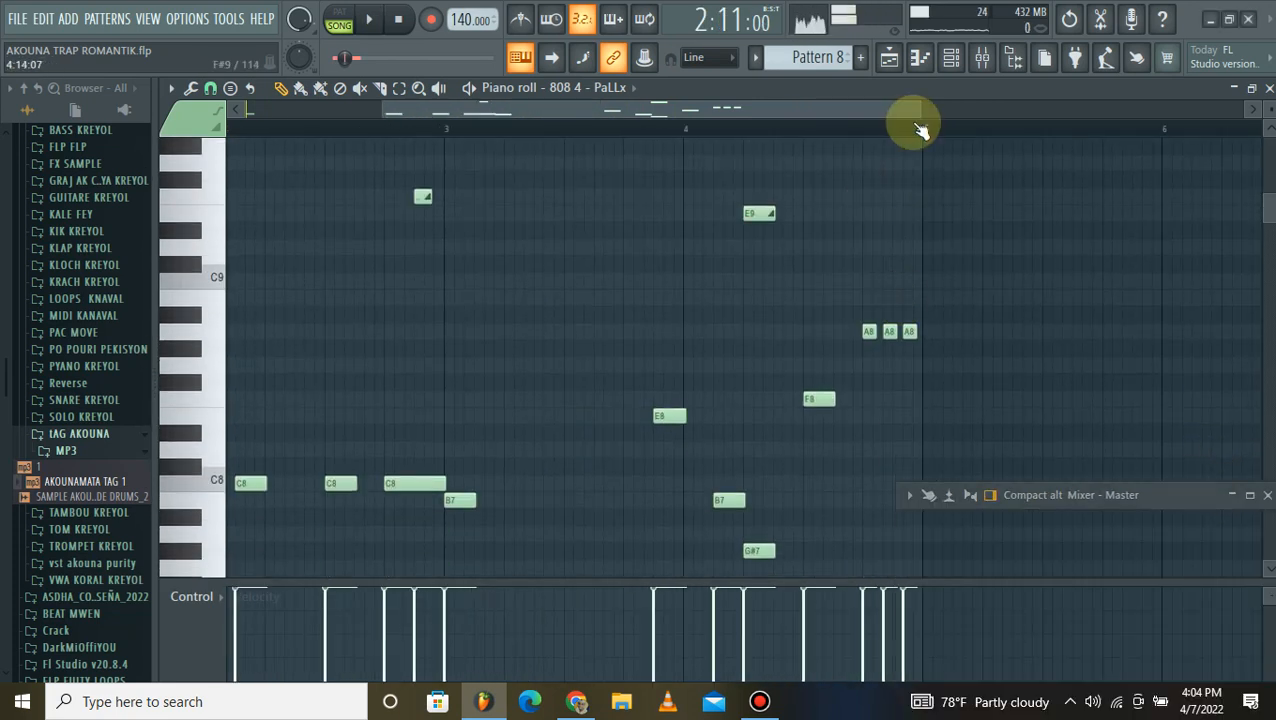
Step: Place three A10 notes above the three A8 notes at the end of bar 4 and shorten them to 0:00:08
scroll(921, 130, "up", 3)
scroll(800, 185, "up", 3)
left_click_drag(766, 168, 766, 50)
left_click_drag(777, 110, 738, 175)
key("space")
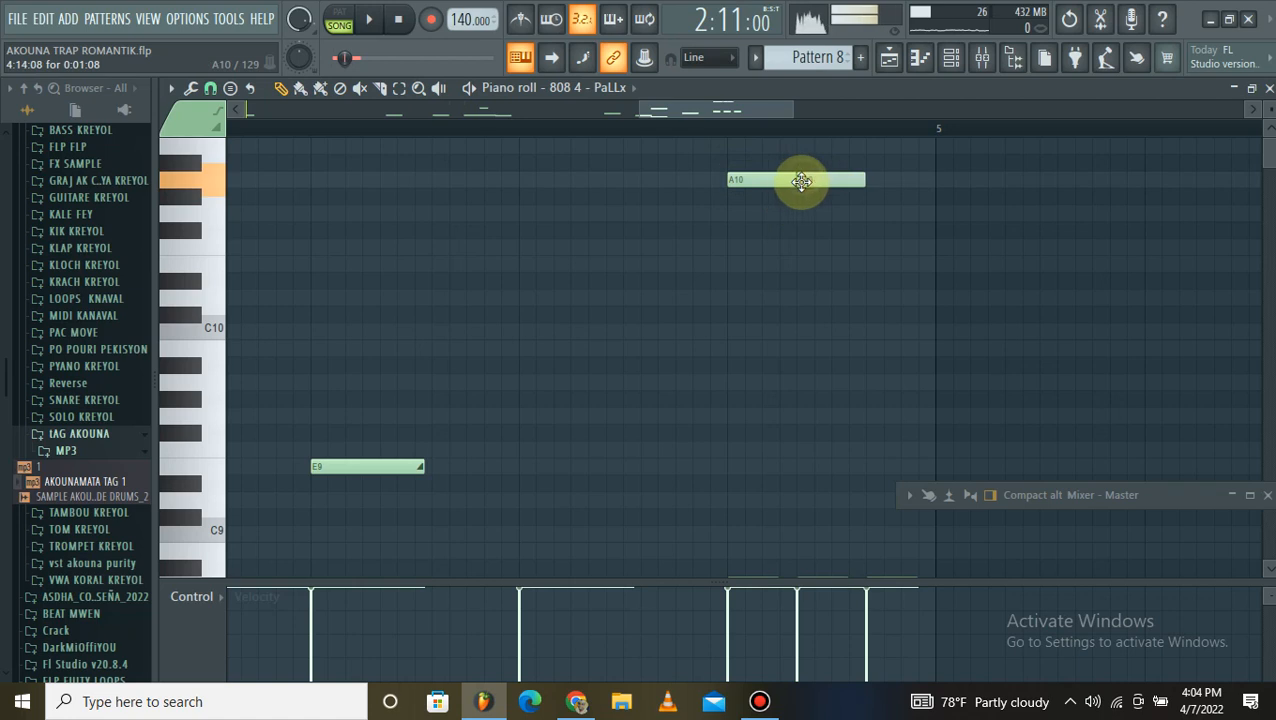
left_click_drag(887, 183, 863, 183)
left_click_drag(770, 157, 942, 240)
left_click_drag(935, 180, 935, 180)
Step: Deselect the A10 notes and turn the first one, at 4:13:00, into a slide note
double_click(738, 182)
left_click(735, 392)
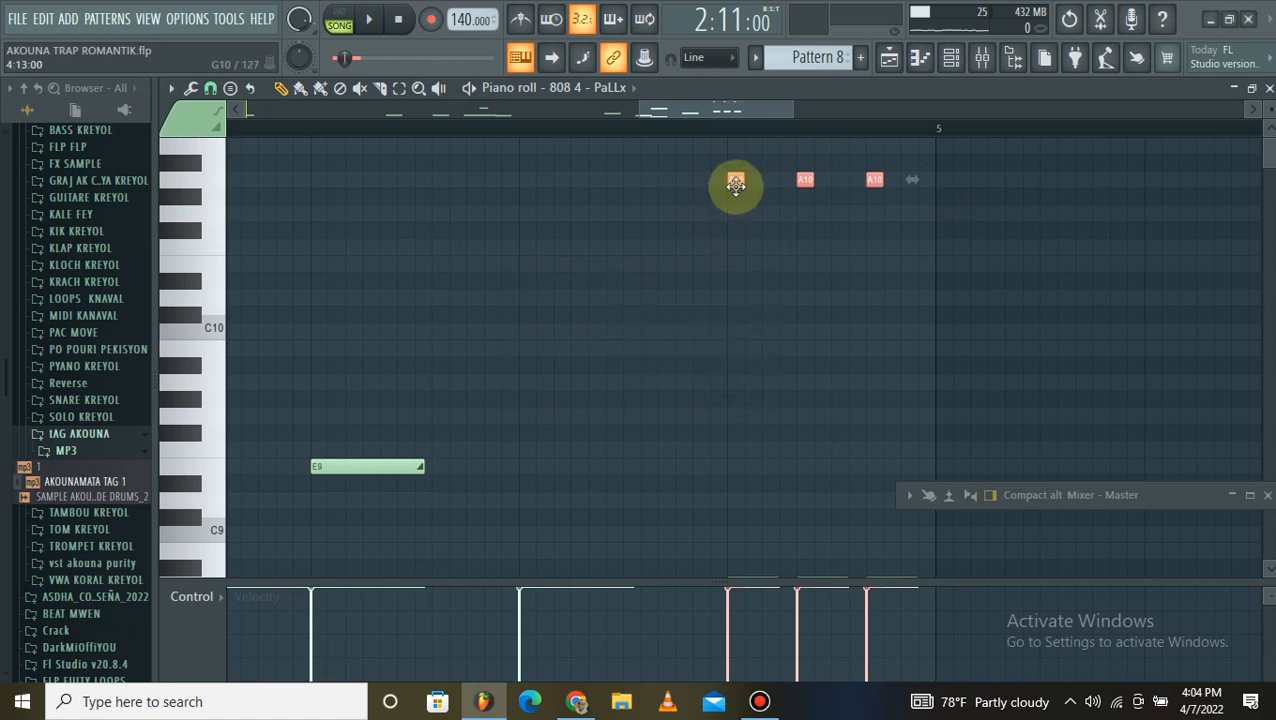
double_click(737, 183)
left_click(806, 214)
left_click(759, 223)
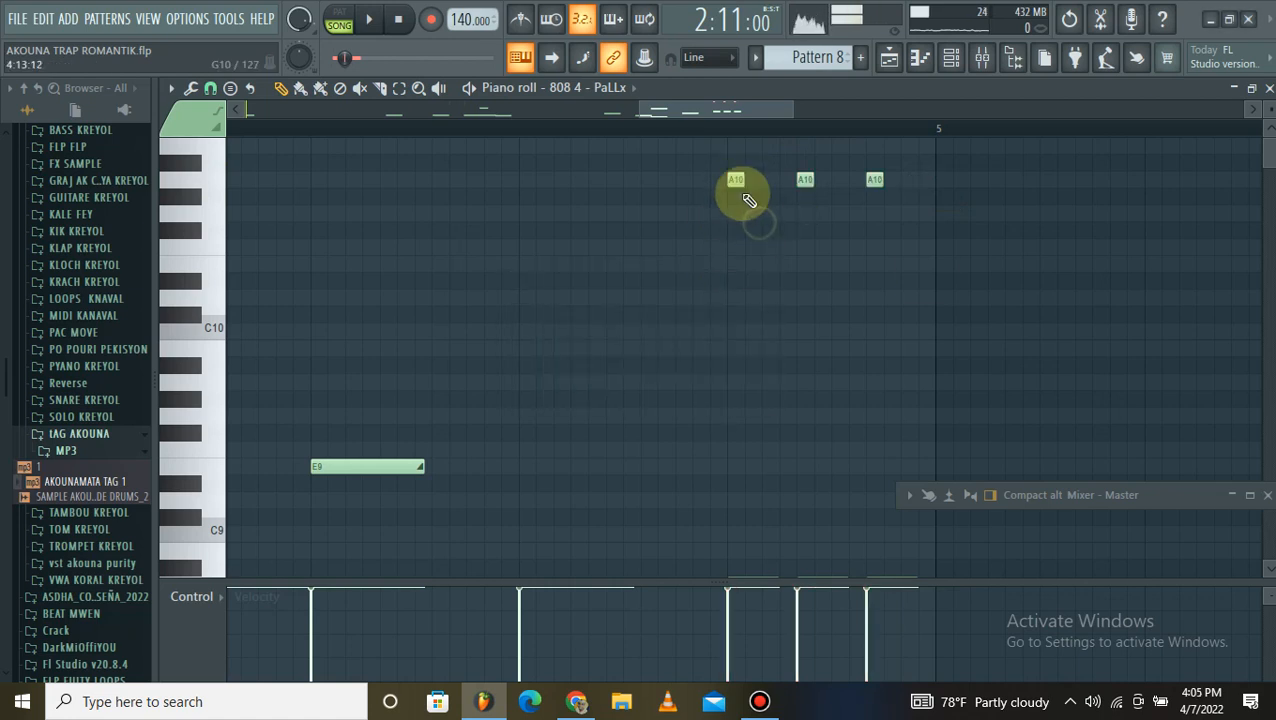
double_click(739, 182)
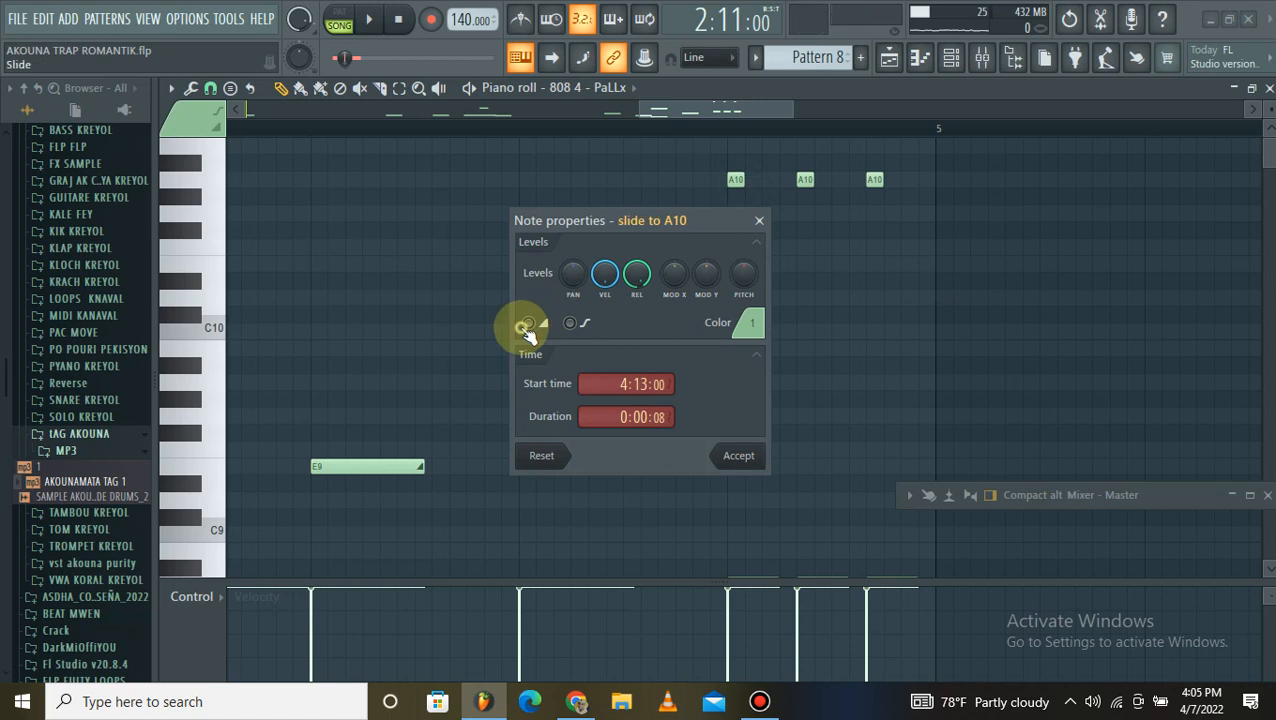
left_click(738, 458)
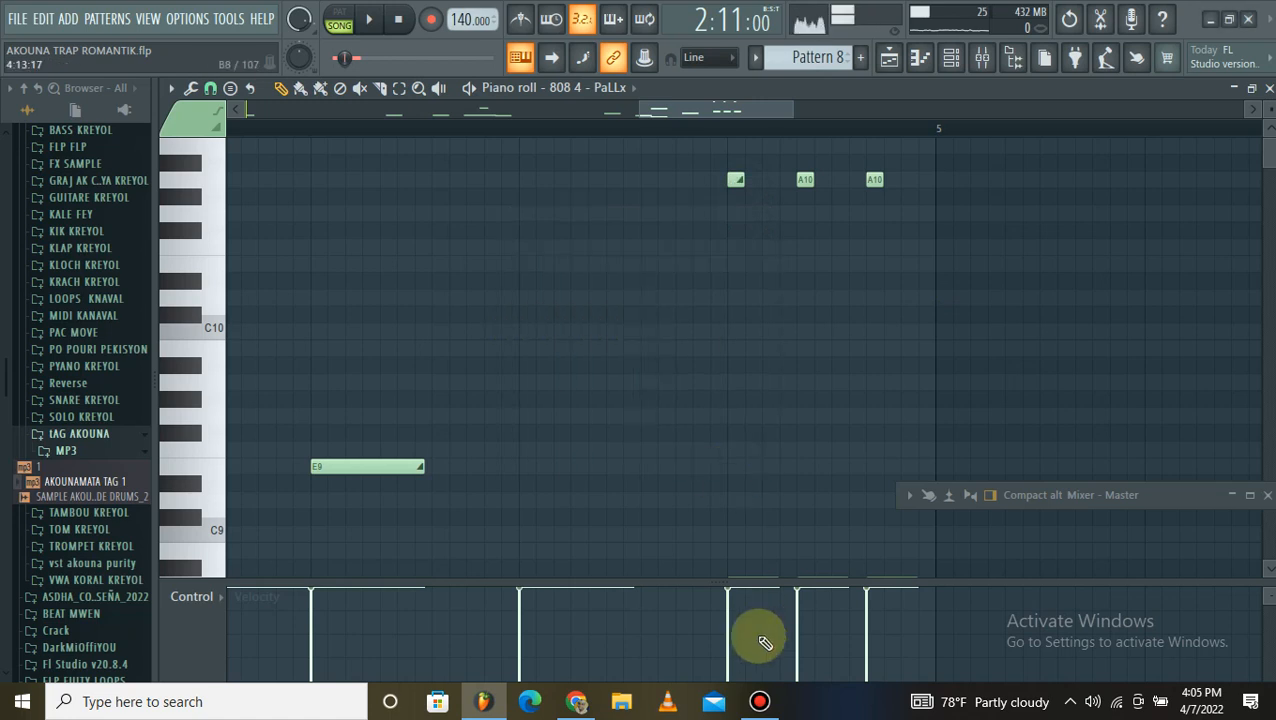
left_click(757, 704)
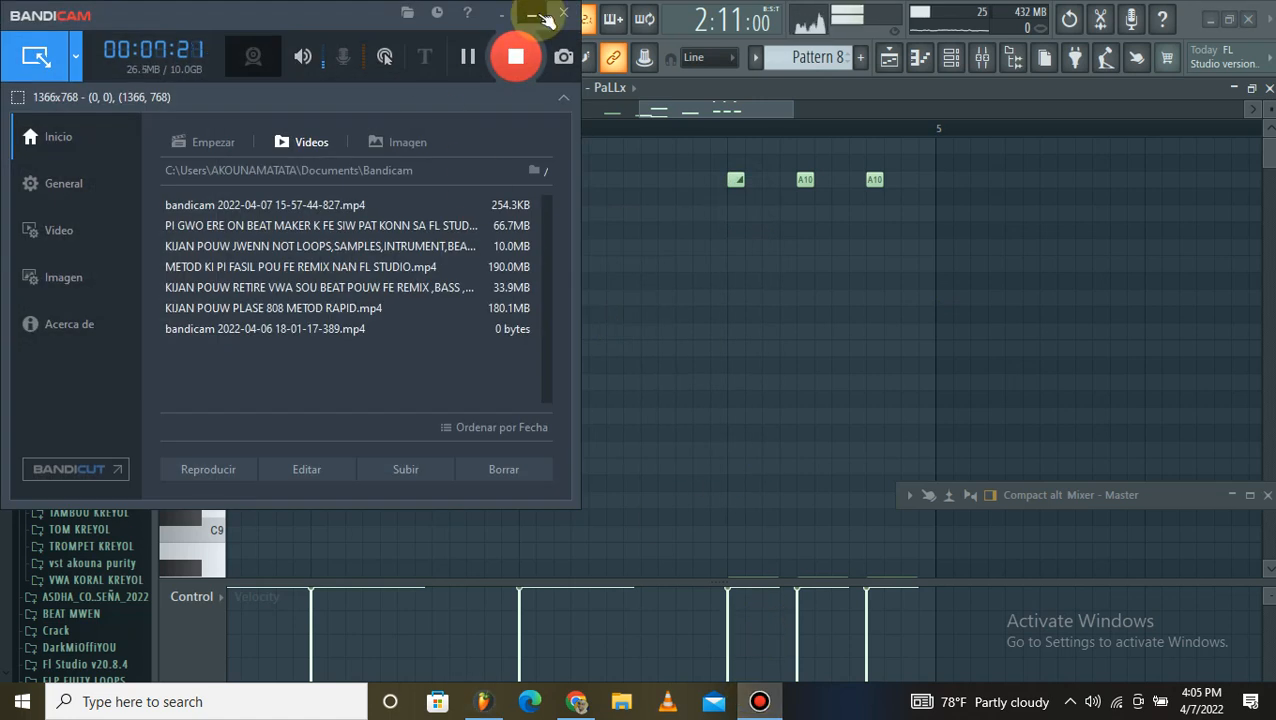
left_click(535, 15)
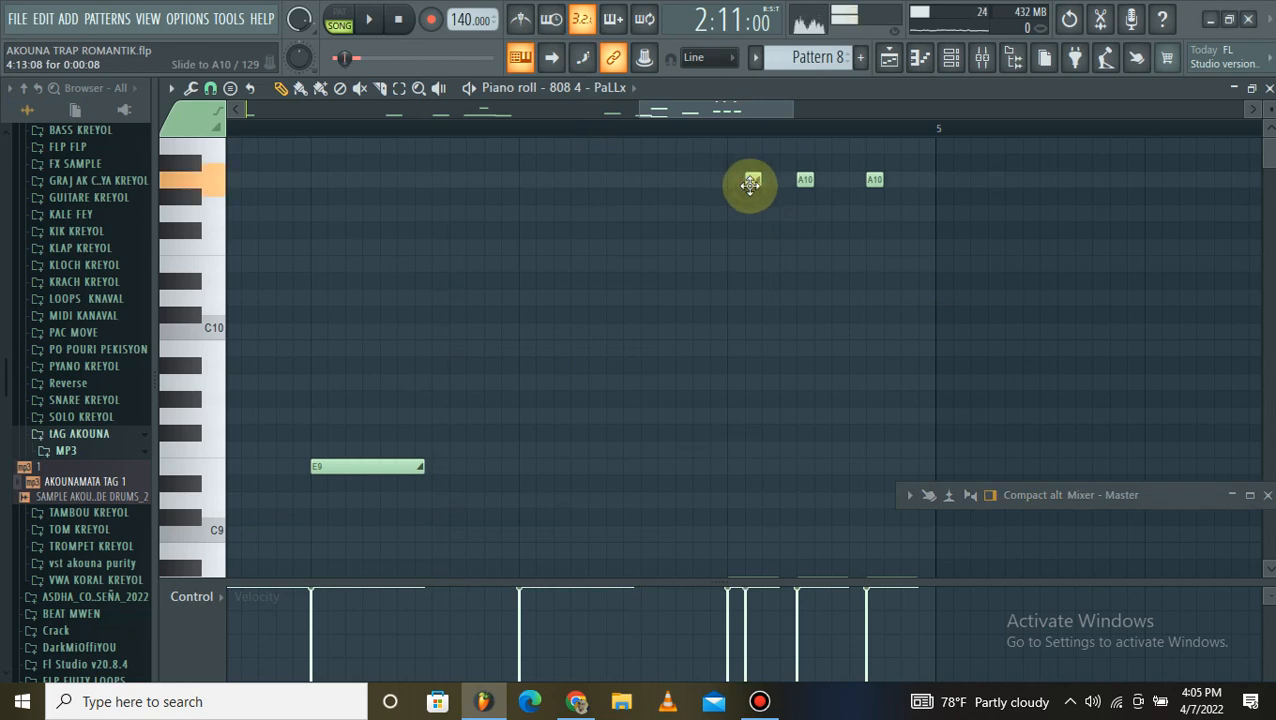
Step: Turn the second and third A10 notes into slide notes and lower them to E10 and C10
left_click(803, 179)
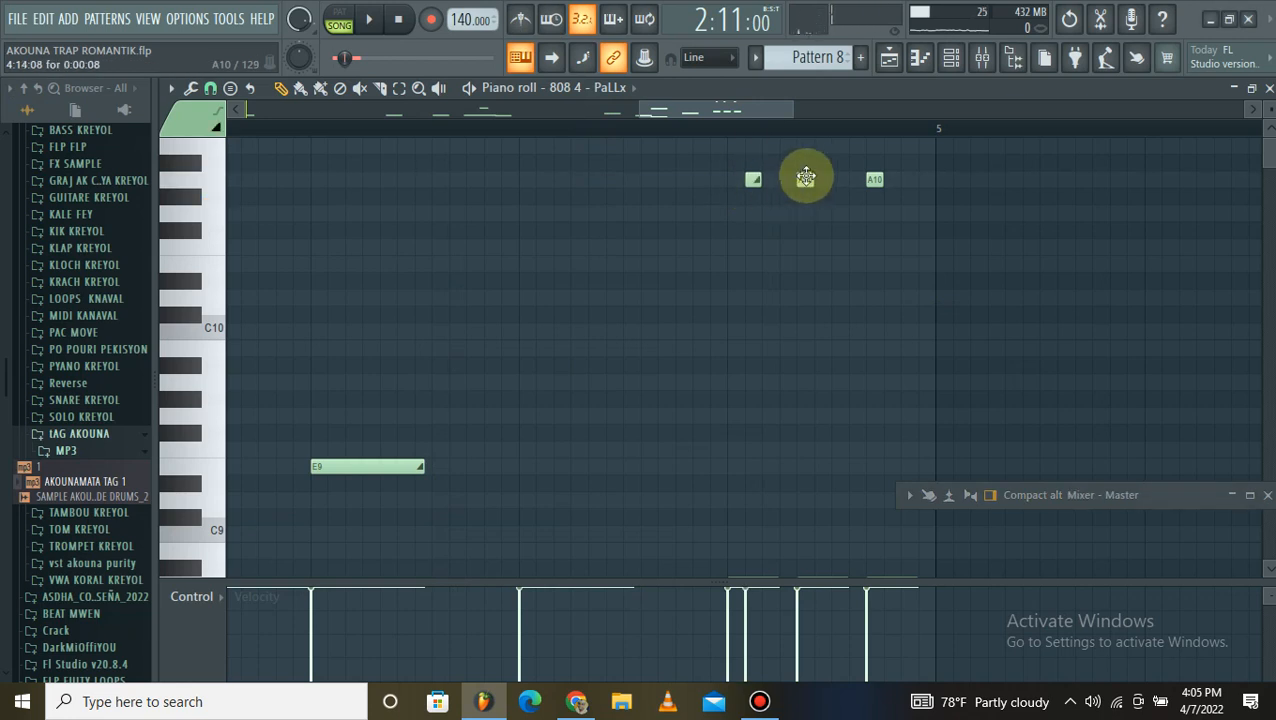
double_click(756, 178)
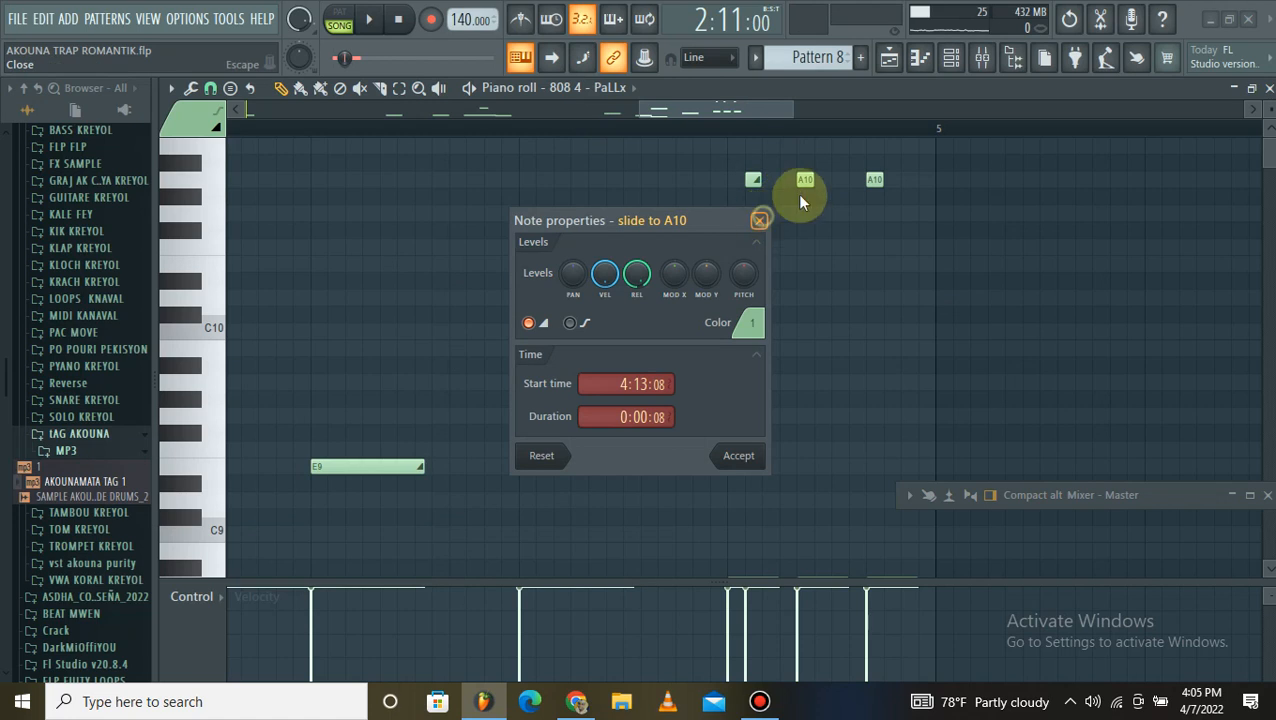
left_click(804, 181)
left_click_drag(813, 206, 821, 280)
left_click(884, 187)
left_click(901, 338)
Step: Add a slide note at 4:16:08 with a length of 0:00:16 below the last A8 note and move it to C8
scroll(882, 320, "down", 3)
left_click_drag(903, 320, 895, 351)
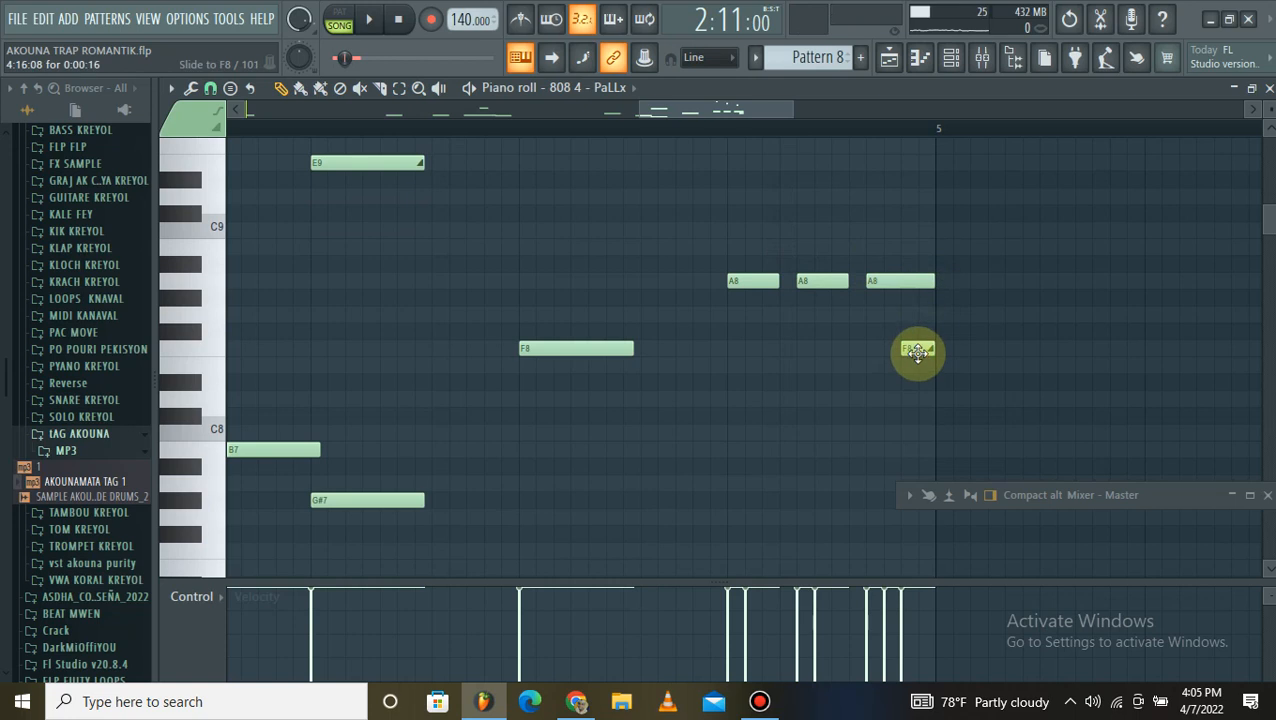
left_click_drag(916, 349, 914, 416)
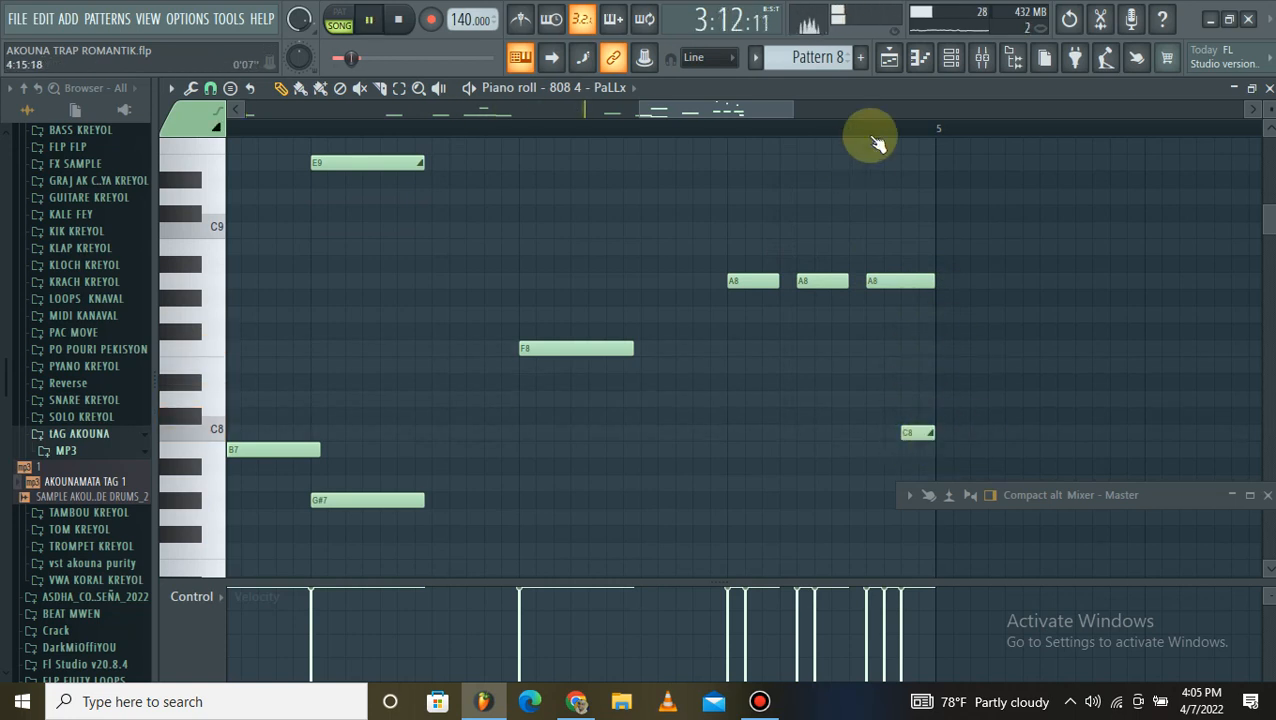
Step: Play back the song and examine how the A10, E10 and C10 slide notes line up with the three A8 notes in bar 4
scroll(870, 135, "down", 1)
scroll(812, 240, "up", 2)
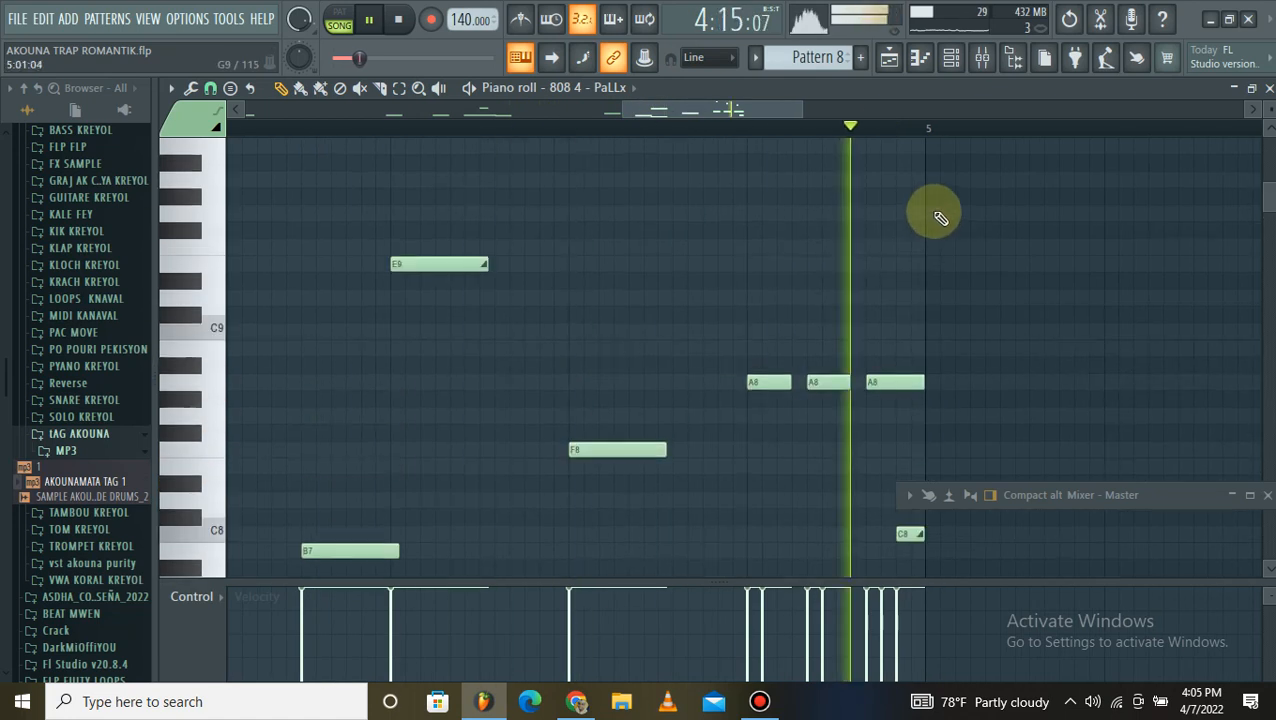
scroll(869, 165, "up", 4)
scroll(852, 128, "up", 2)
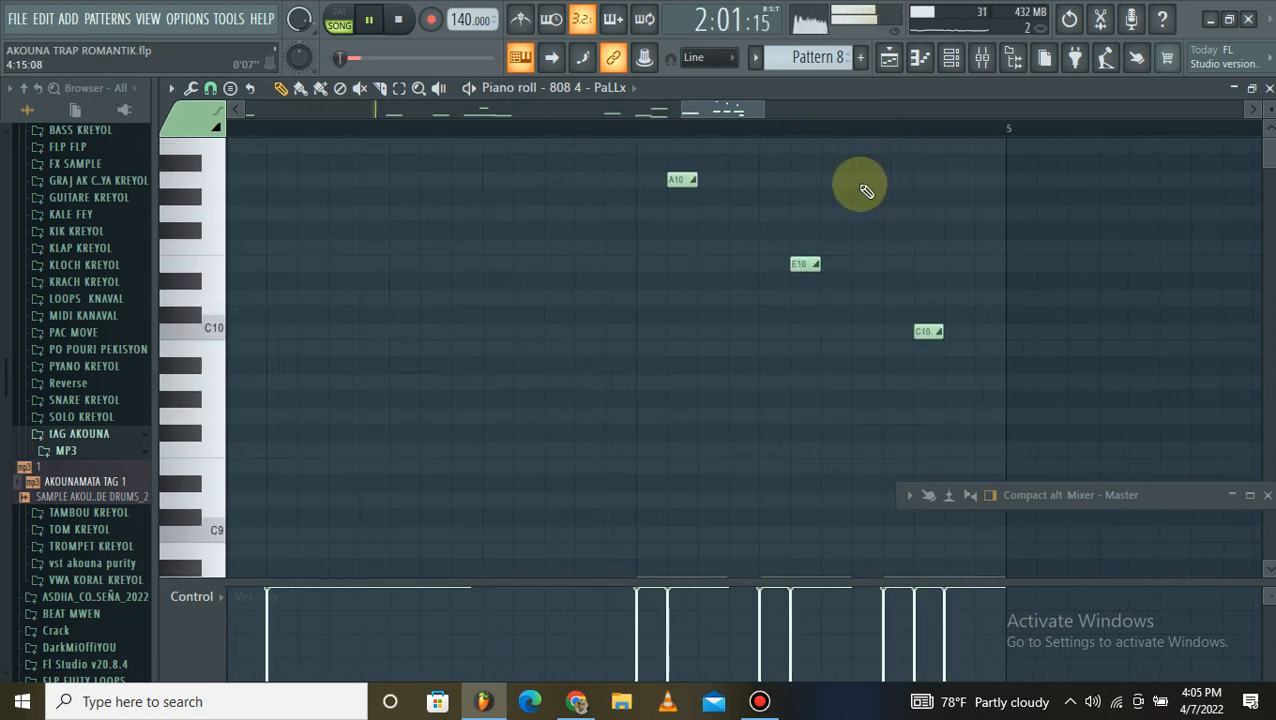
scroll(820, 262, "down", 3)
scroll(805, 275, "up", 3)
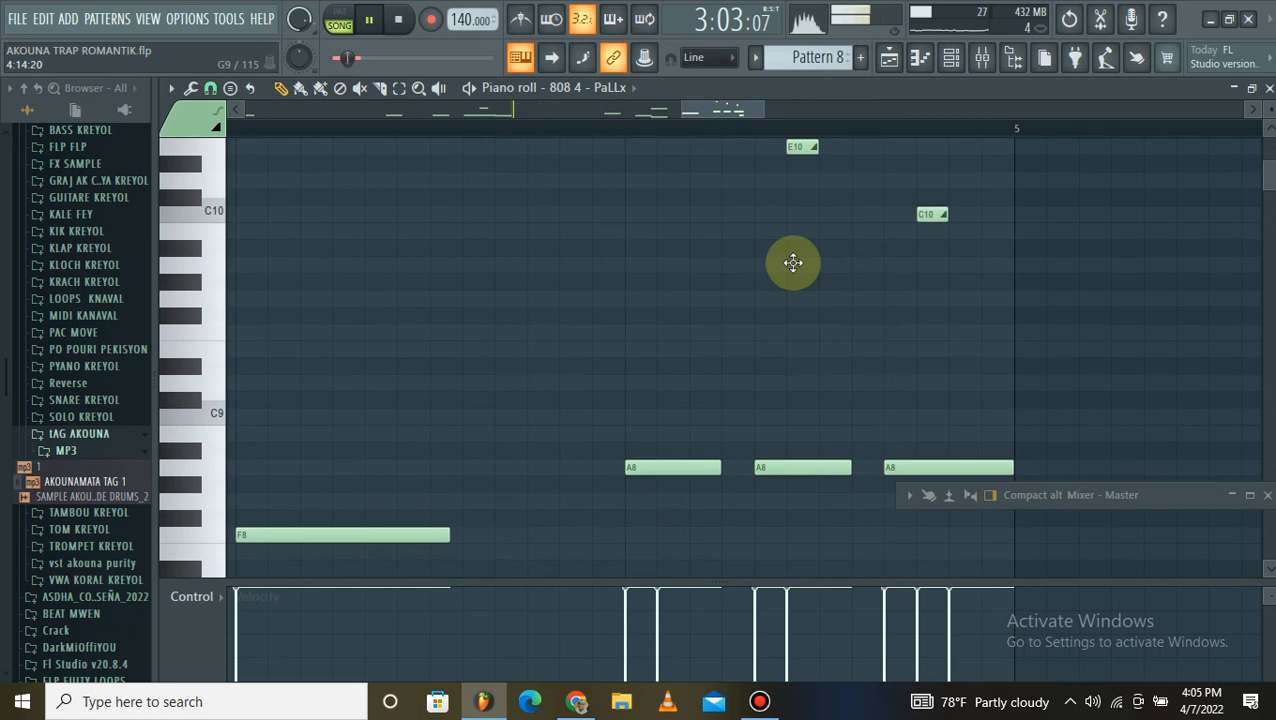
scroll(799, 260, "down", 2)
scroll(800, 262, "up", 2)
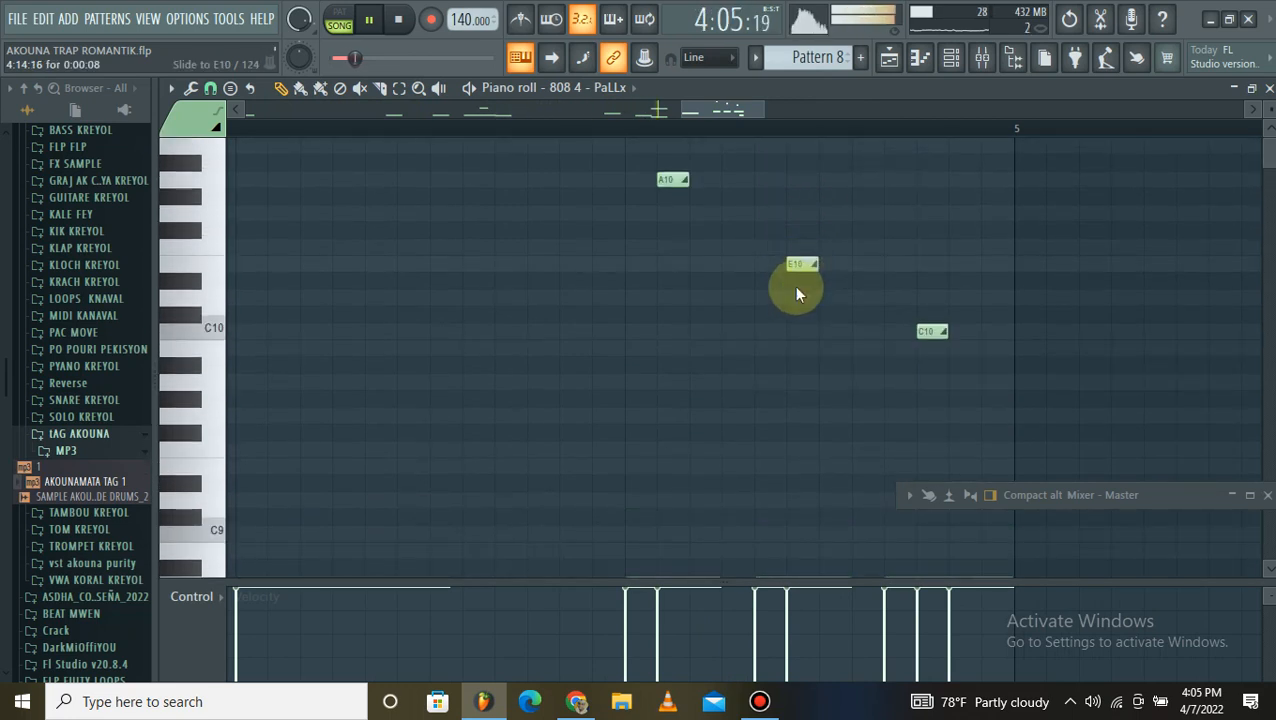
Step: Change the E10 note at 4:14:16 from a slide note to a portamento note
double_click(800, 266)
left_click(570, 322)
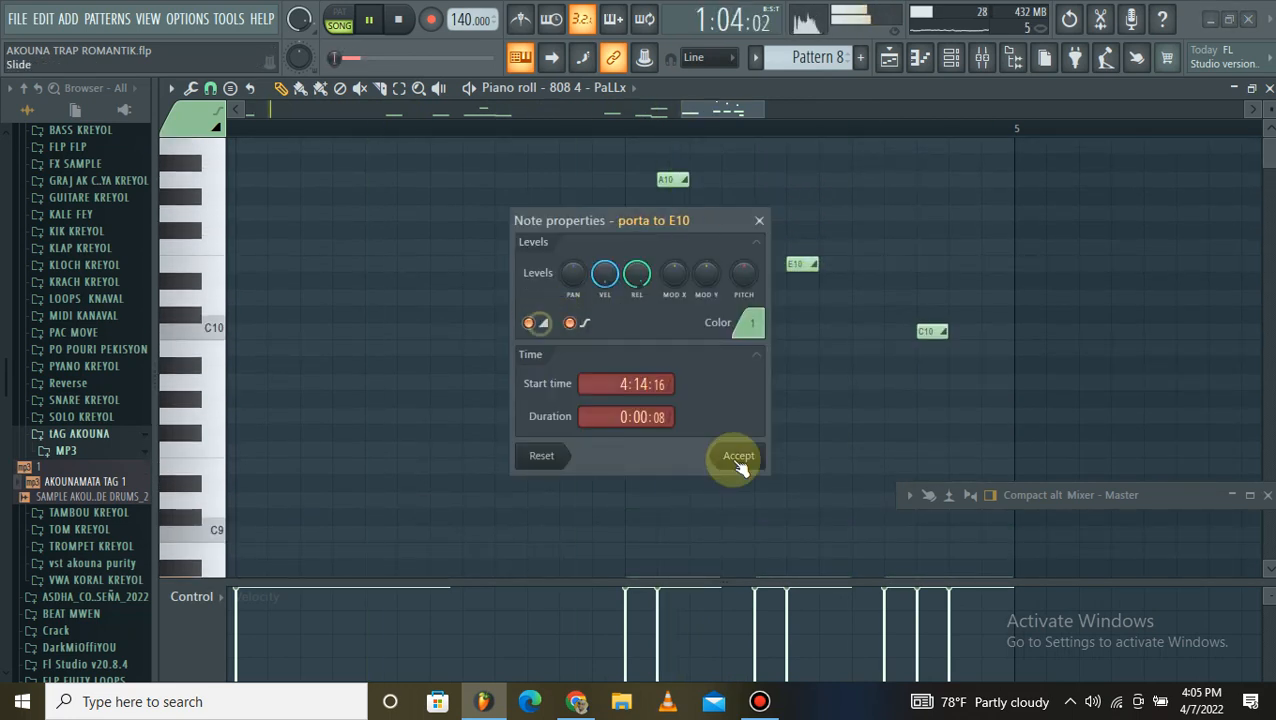
left_click(568, 152)
left_click(519, 133)
scroll(831, 255, "down", 2)
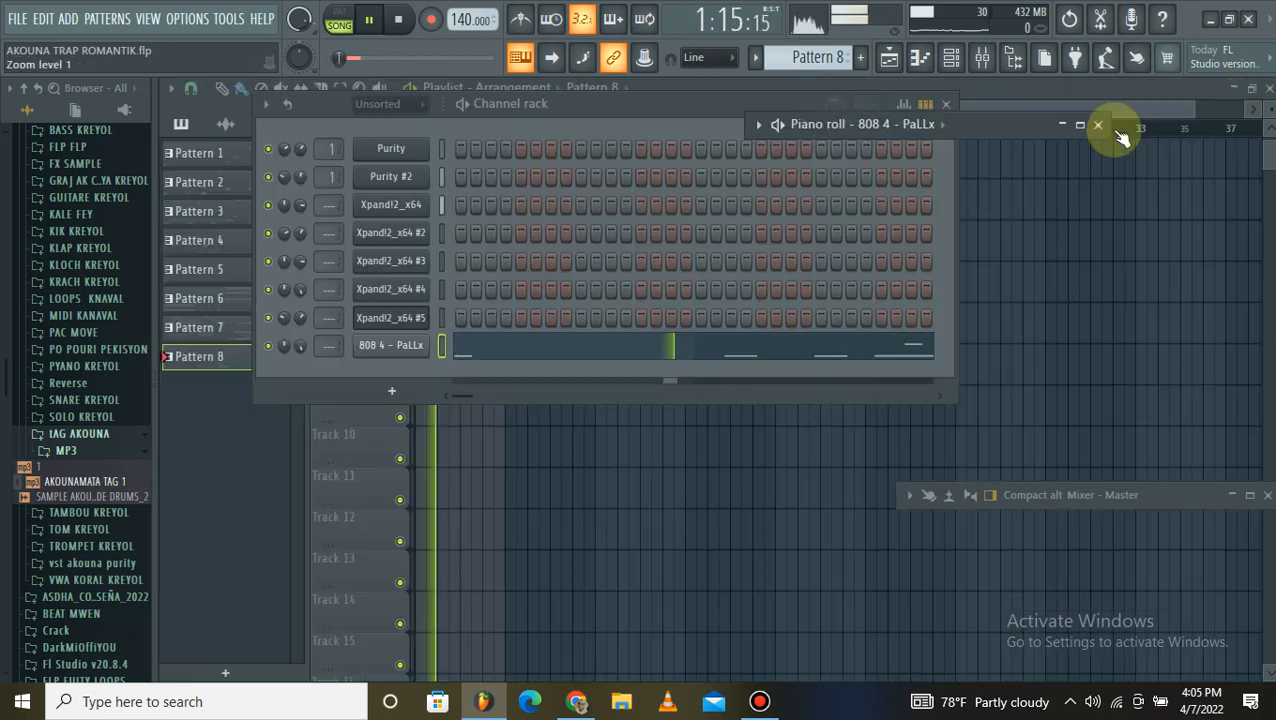
Step: Check the Pattern 8 clip in the playlist during playback and return to the 808 4 - PaLLx piano roll
left_click(1251, 89)
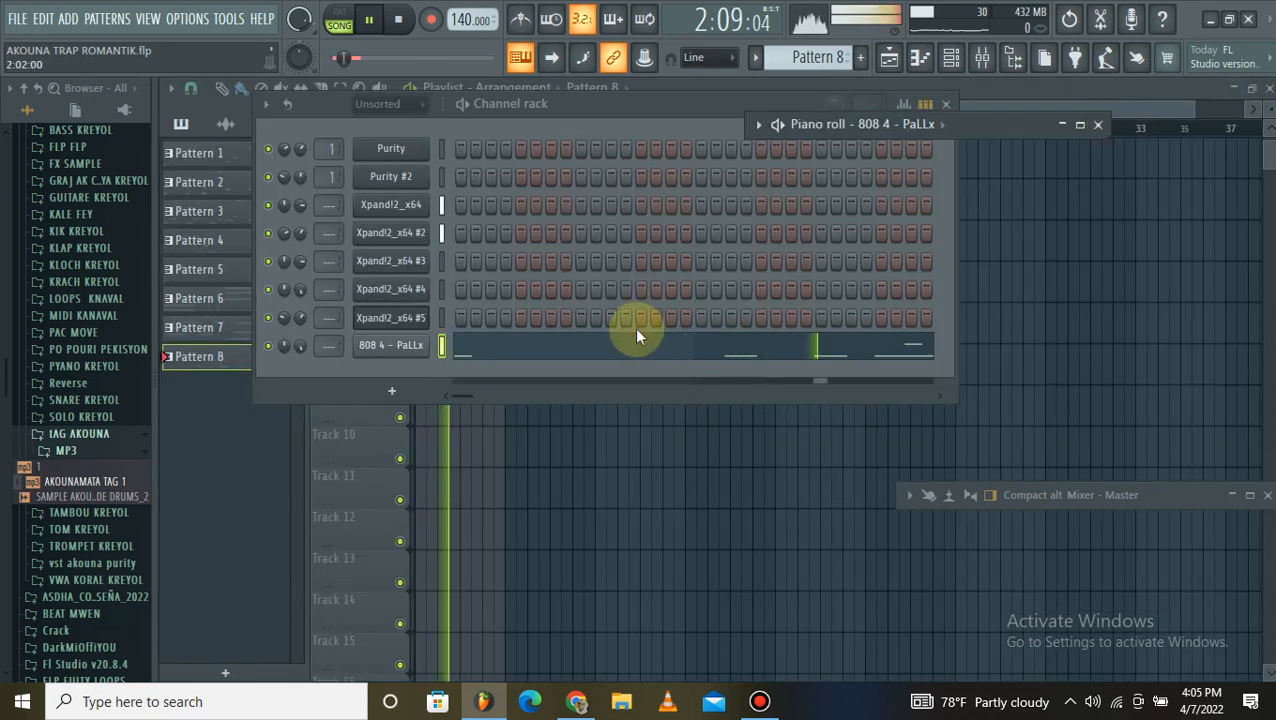
key("F5")
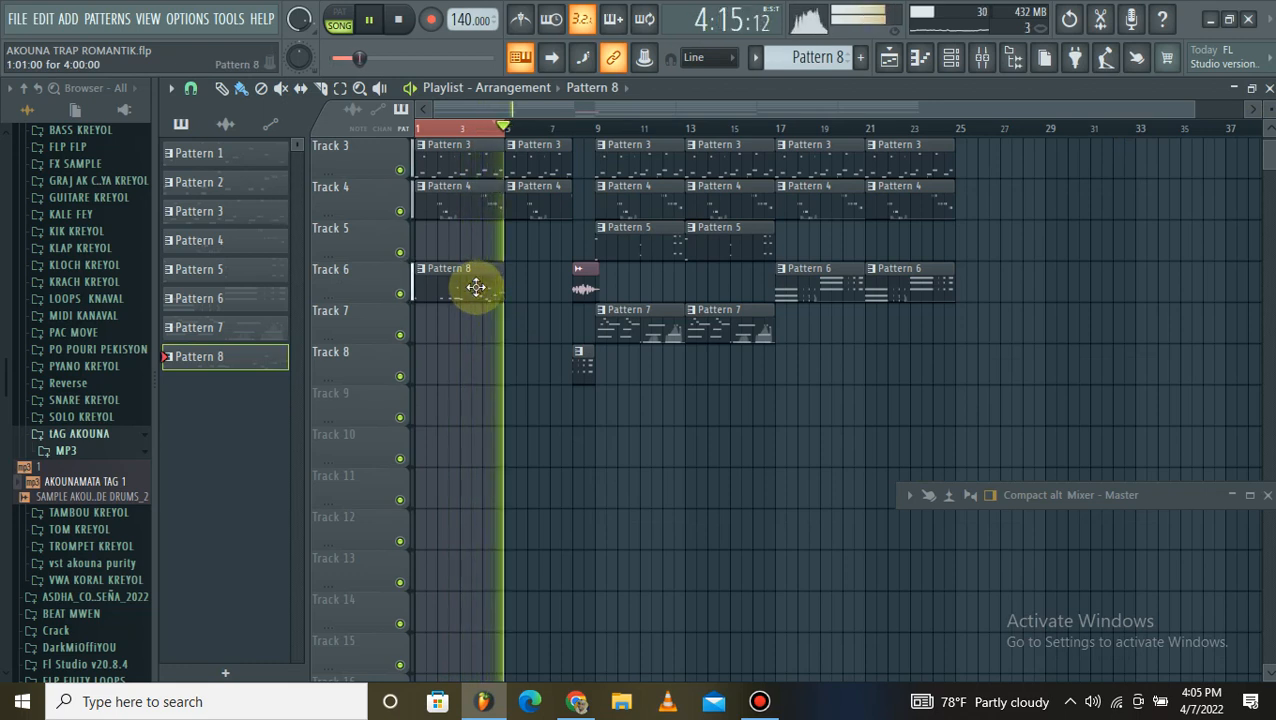
key("space")
key("F6")
left_click(493, 350)
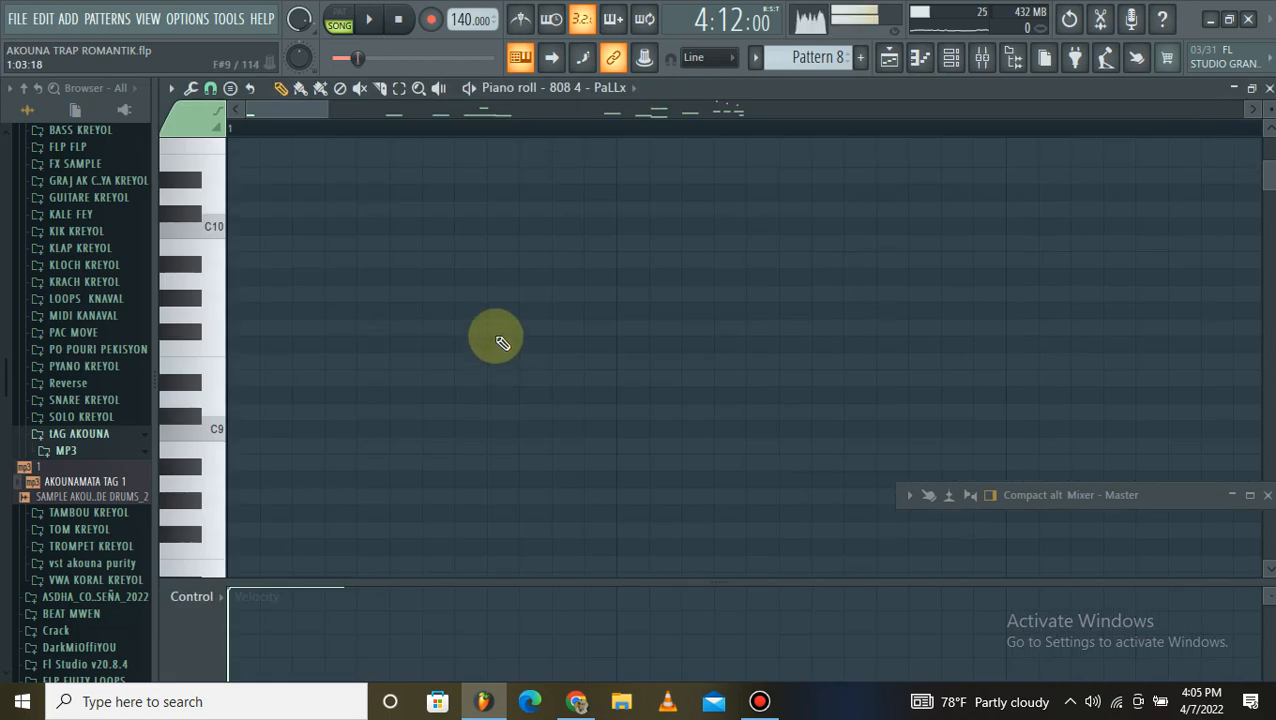
Step: Transpose all notes of the 808 line down three octaves so that the C8 notes sit on C5
scroll(510, 320, "down", 10)
scroll(562, 167, "down", 6)
scroll(628, 150, "down", 5)
scroll(739, 352, "down", 2)
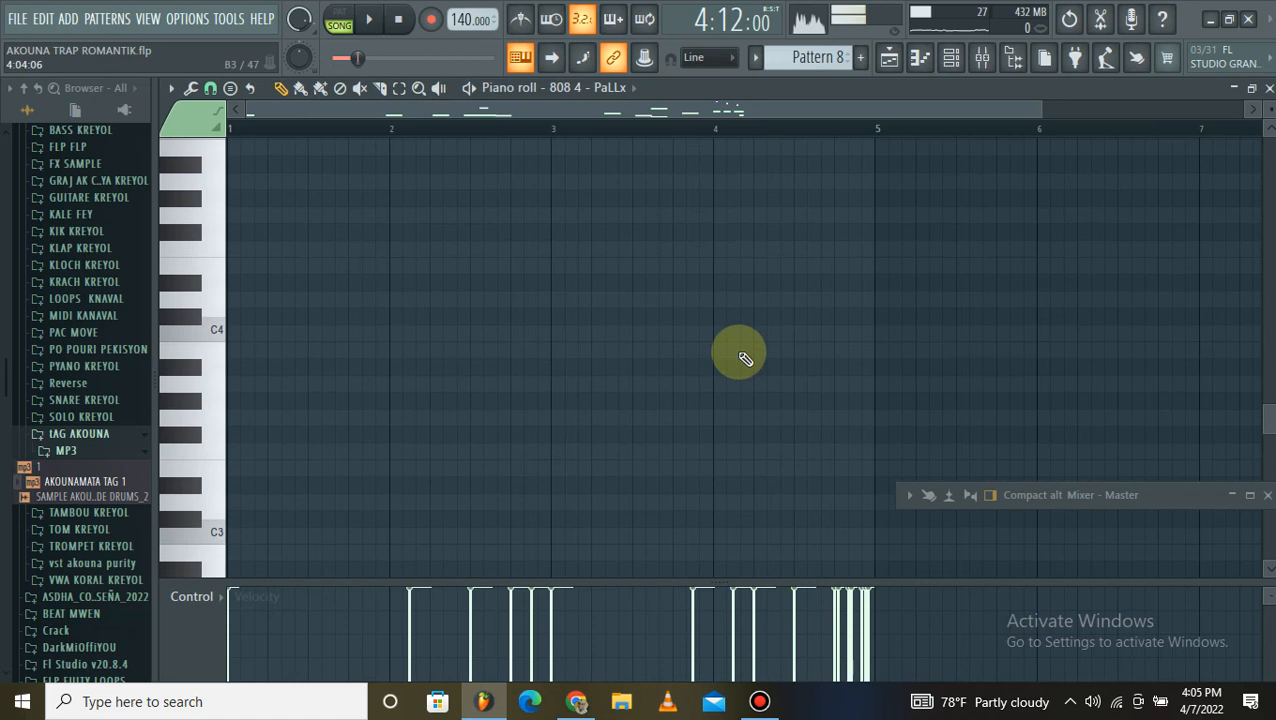
scroll(749, 330, "up", 8)
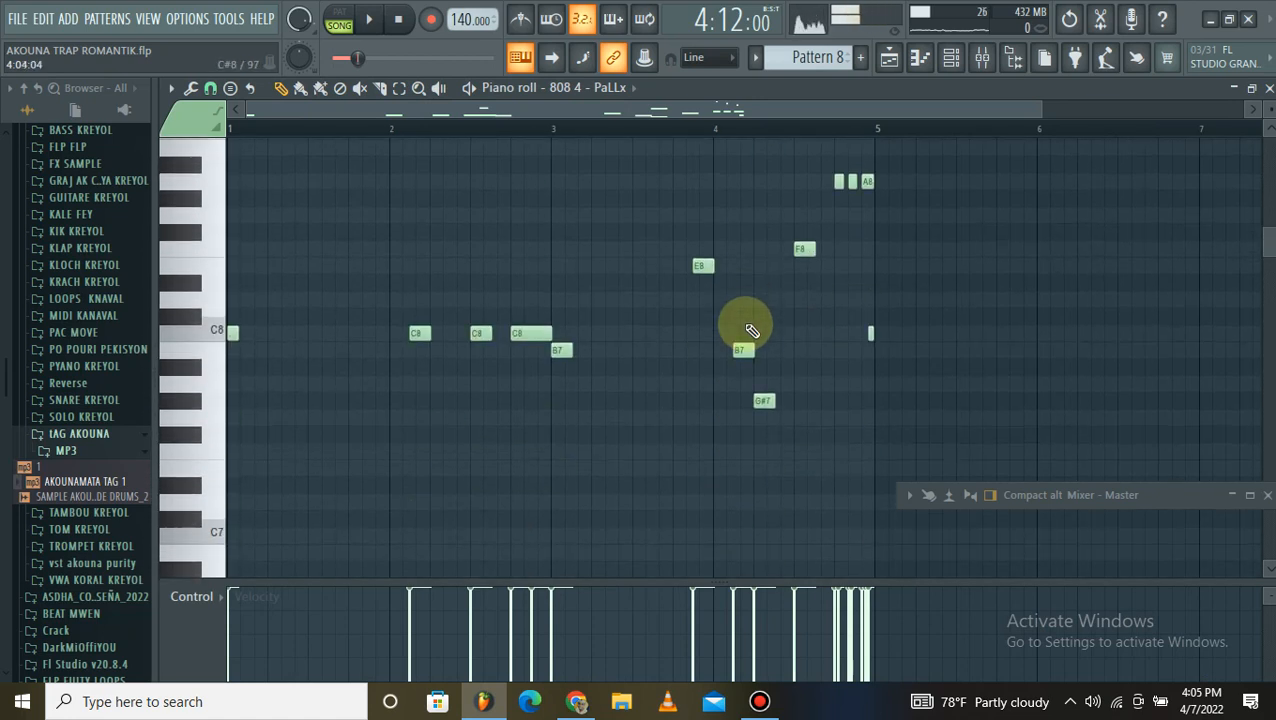
key("ctrl+a")
key("ctrl+Down")
key("ctrl+Down")
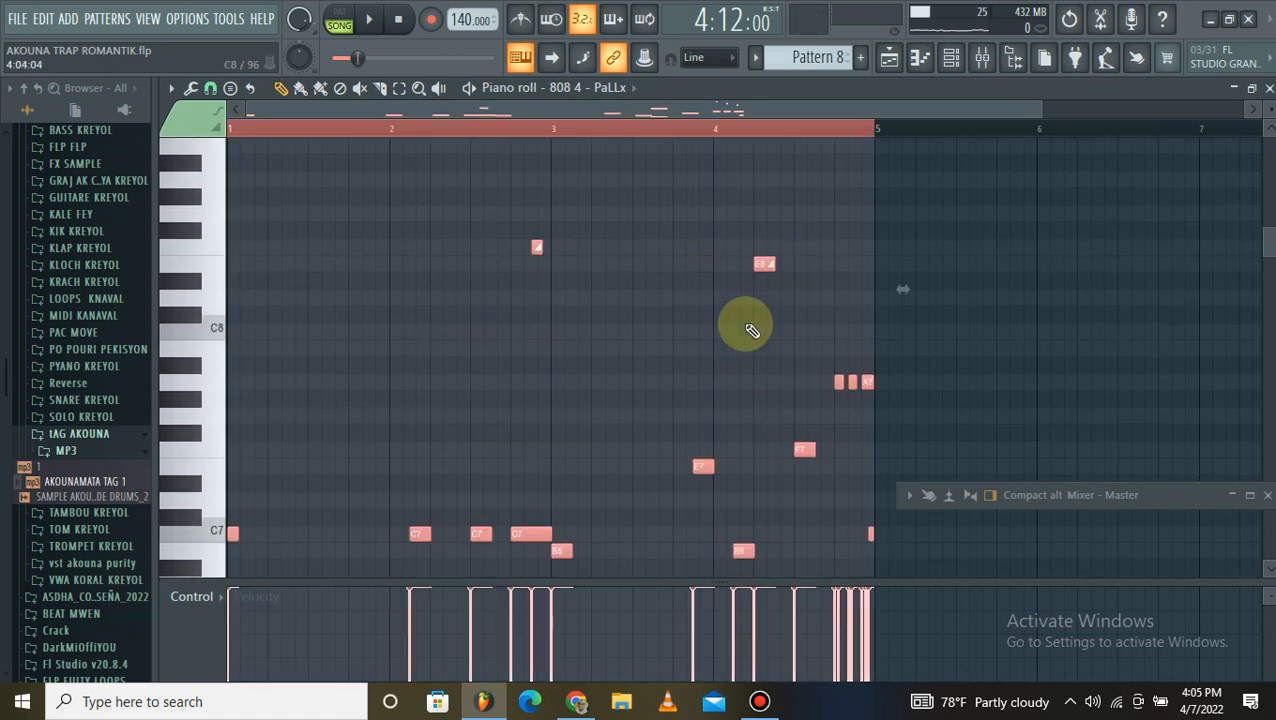
scroll(740, 315, "down", 8)
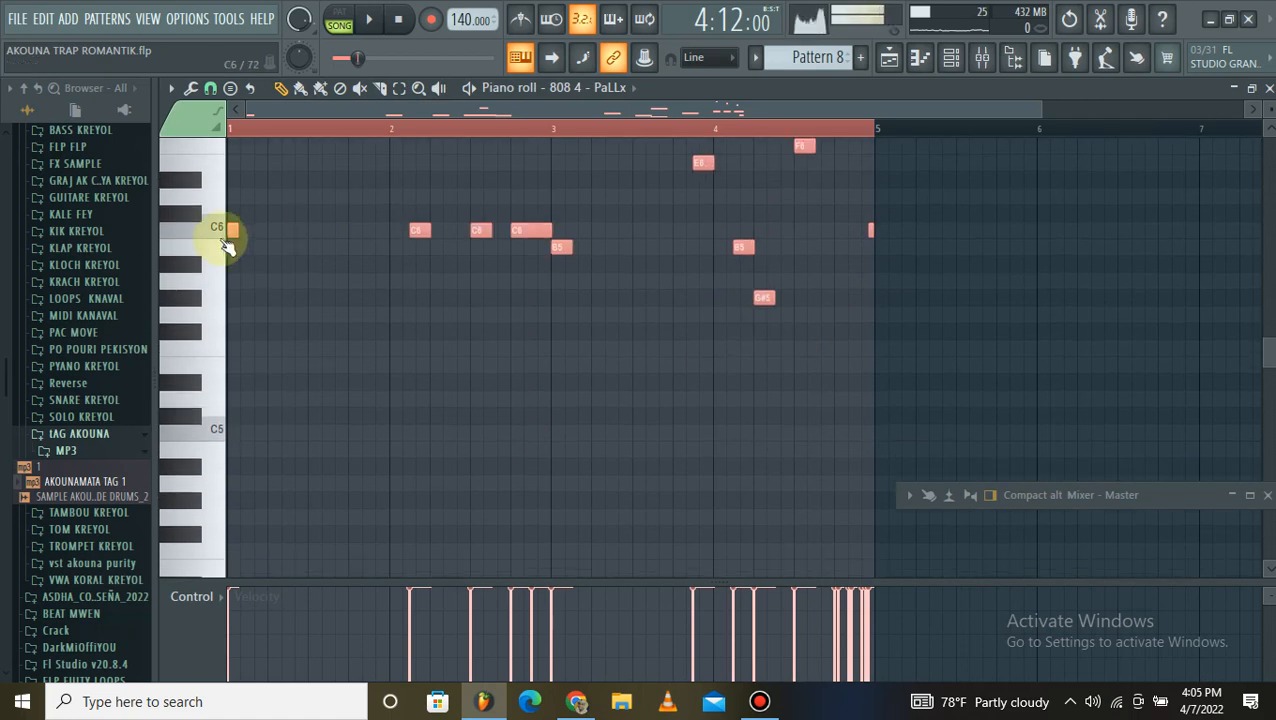
key("ctrl+Down")
Step: Listen to the transposed 808 line from the start of the pattern and stop playback
key("space")
key("space")
left_click_drag(260, 130, 130, 198)
key("space")
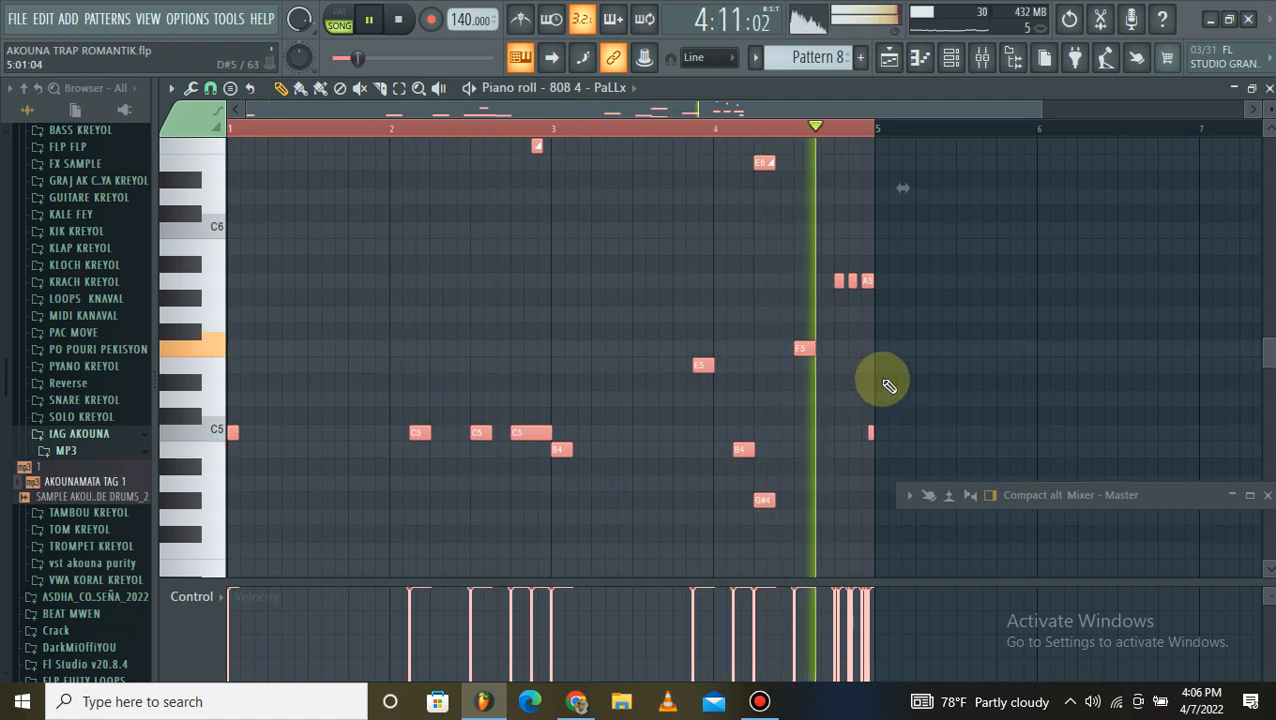
key("space")
Step: Lengthen the C5 note at bar 1 to about 8 steps and the B4 note at bar 3 to about 9 steps, and save the project
scroll(374, 165, "down", 5)
scroll(370, 170, "up", 4)
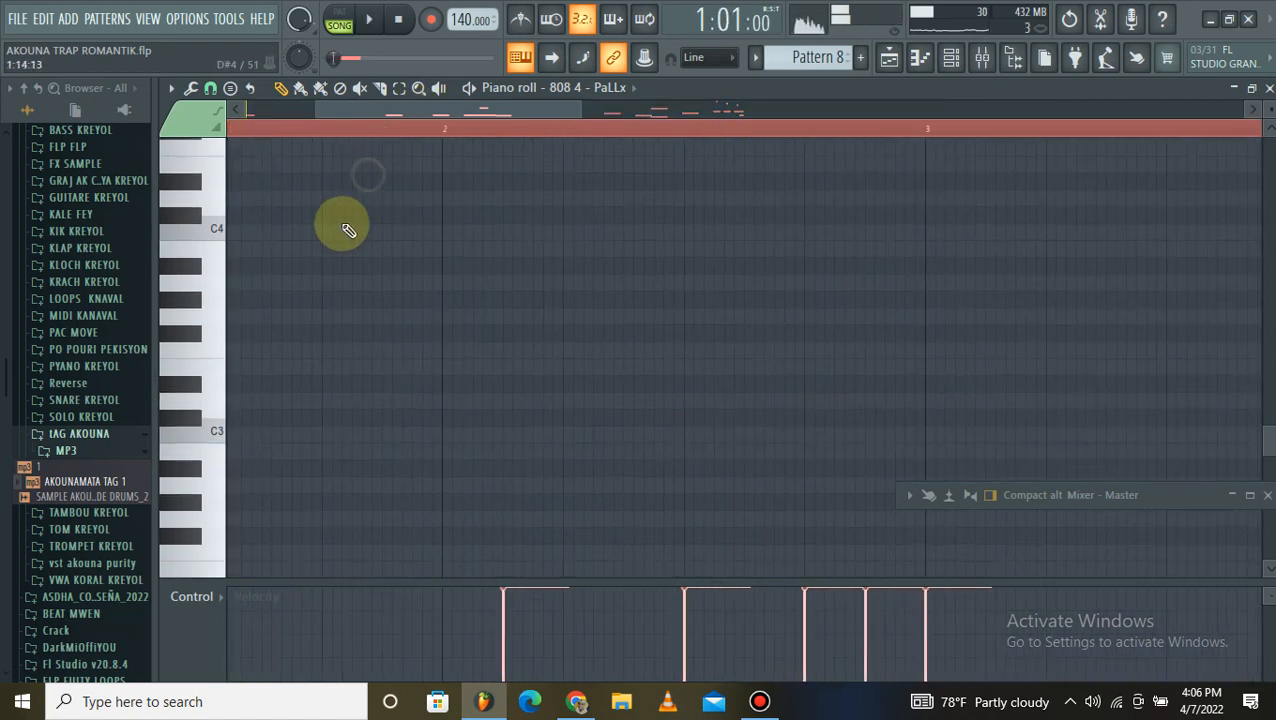
scroll(380, 150, "up", 5)
scroll(246, 215, "down", 3)
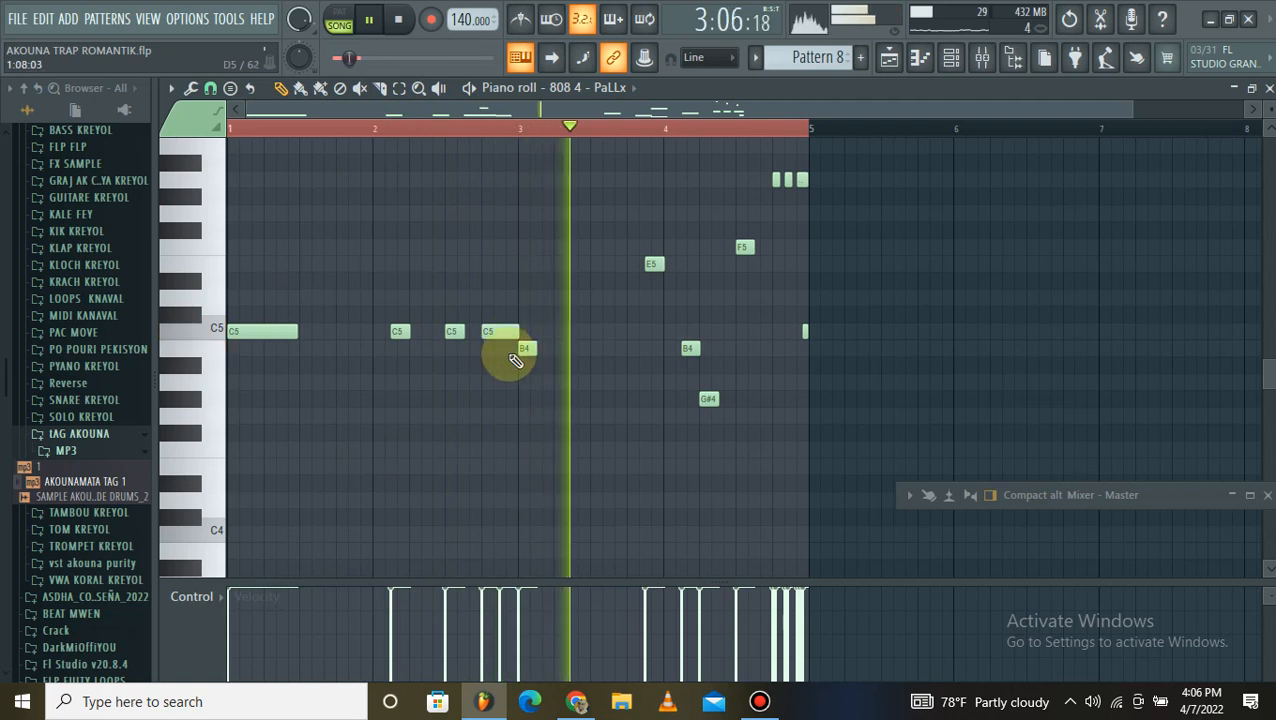
key("space")
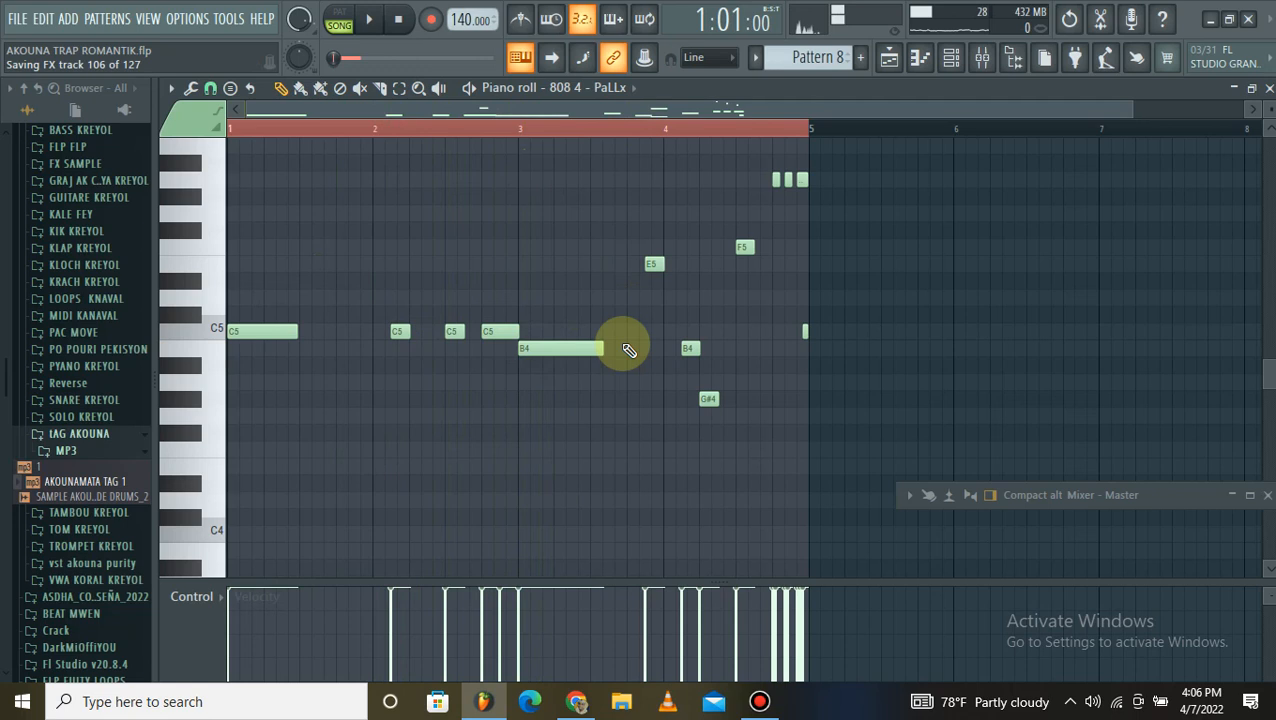
scroll(533, 265, "down", 1, "ctrl")
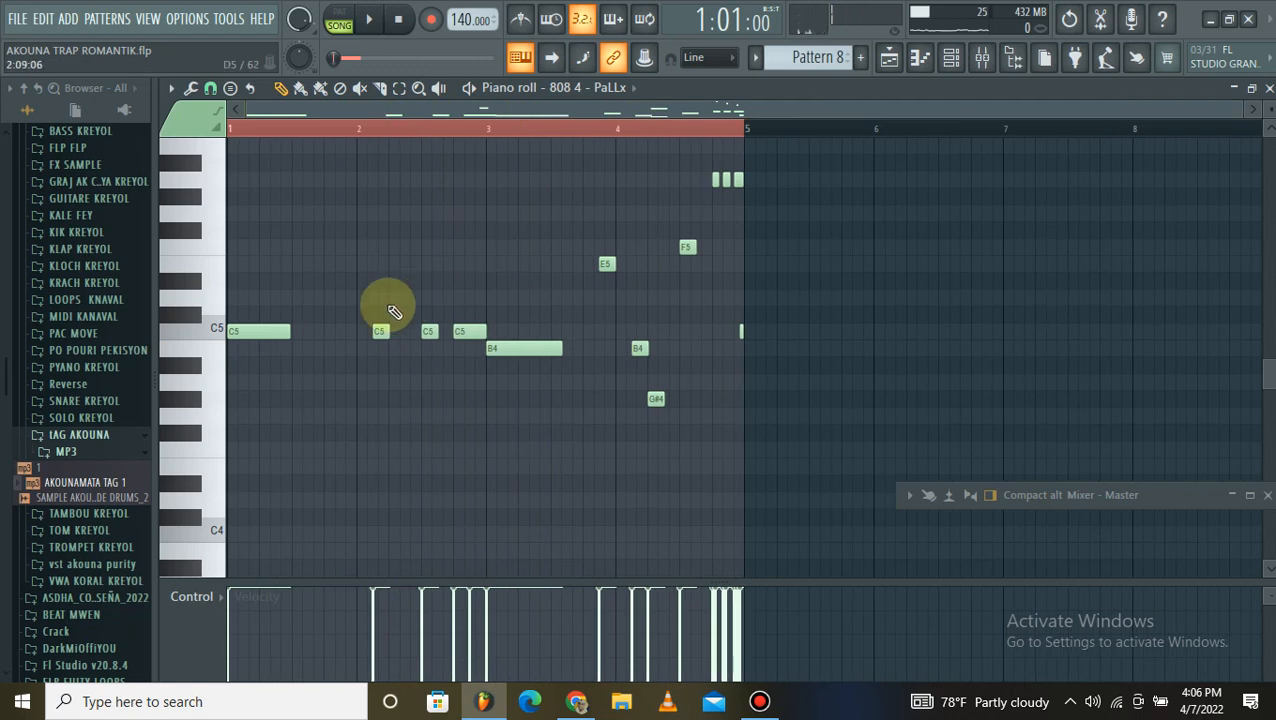
left_click(762, 703)
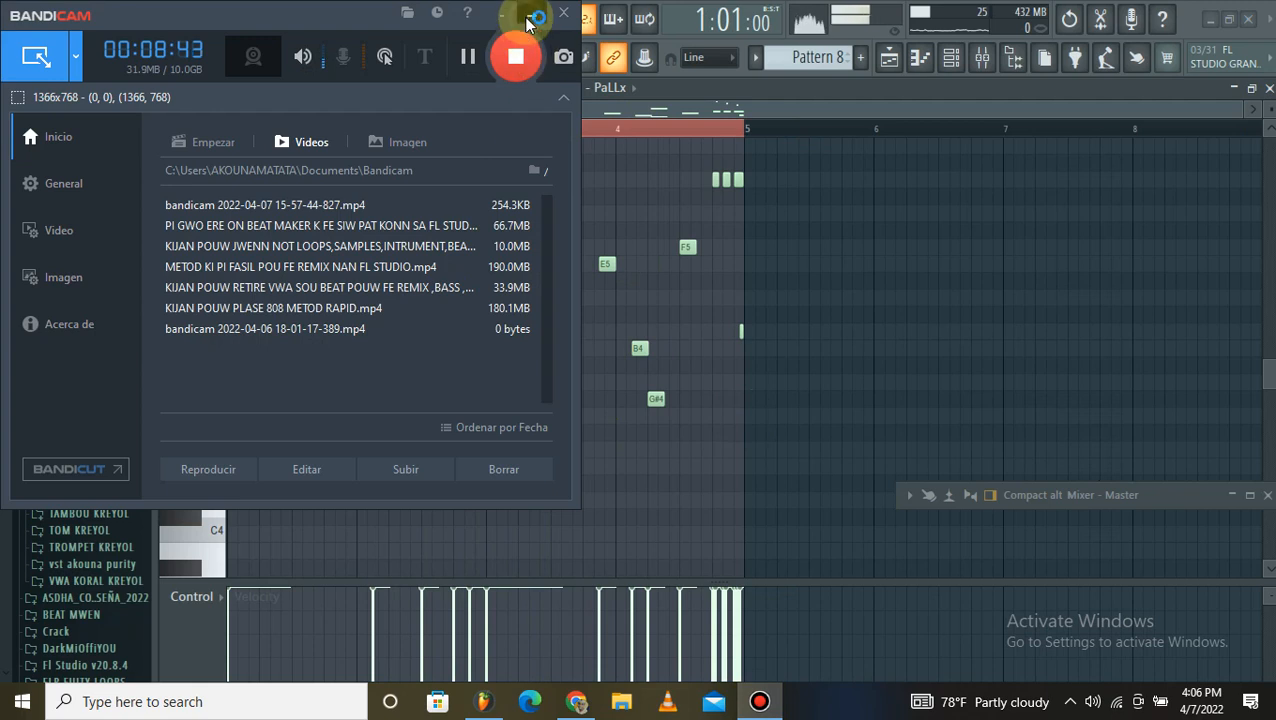
left_click(528, 18)
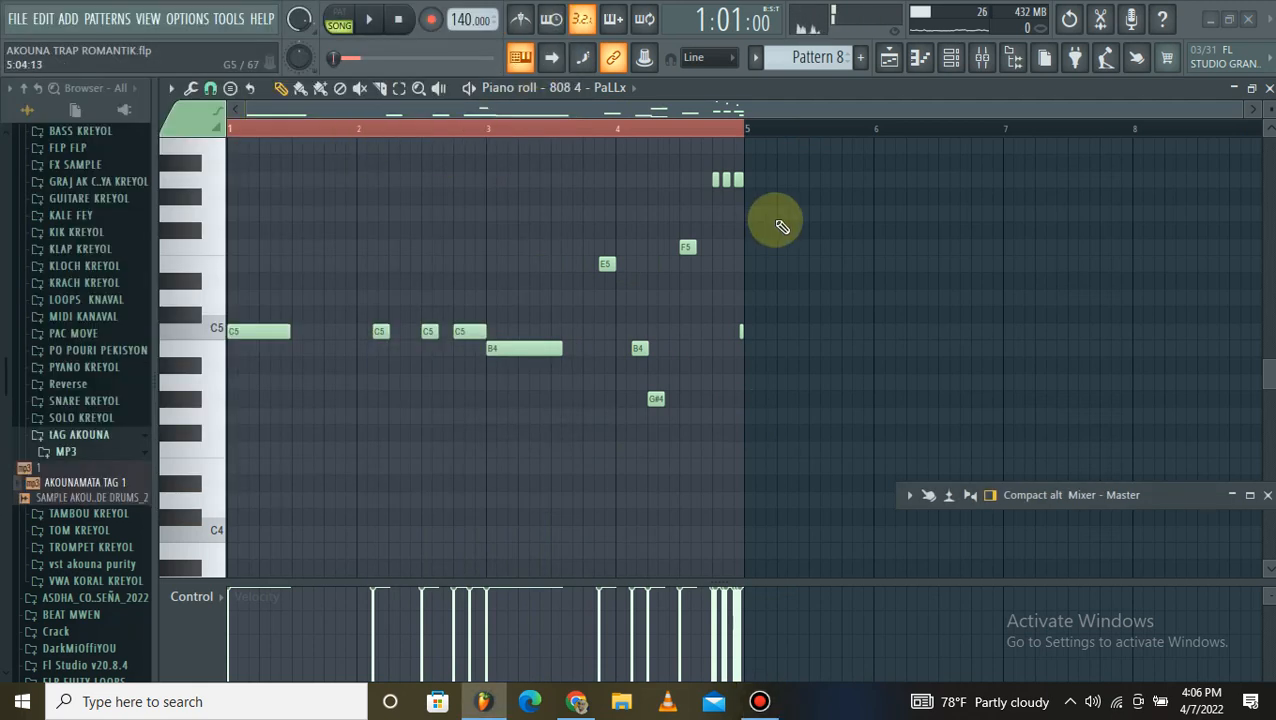
Step: Lengthen the first two A5 notes at the end of bar 4 so the three A5 notes join without gaps
key("space")
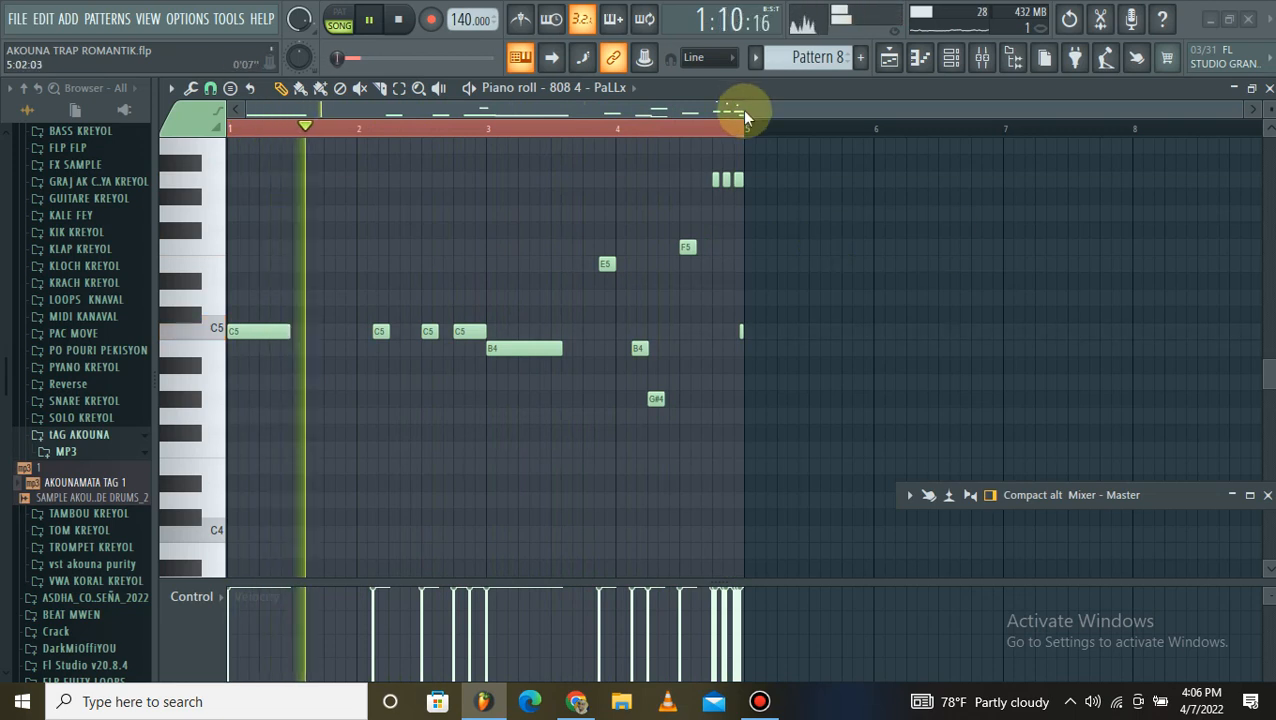
scroll(744, 112, "up", 3)
scroll(700, 320, "up", 3)
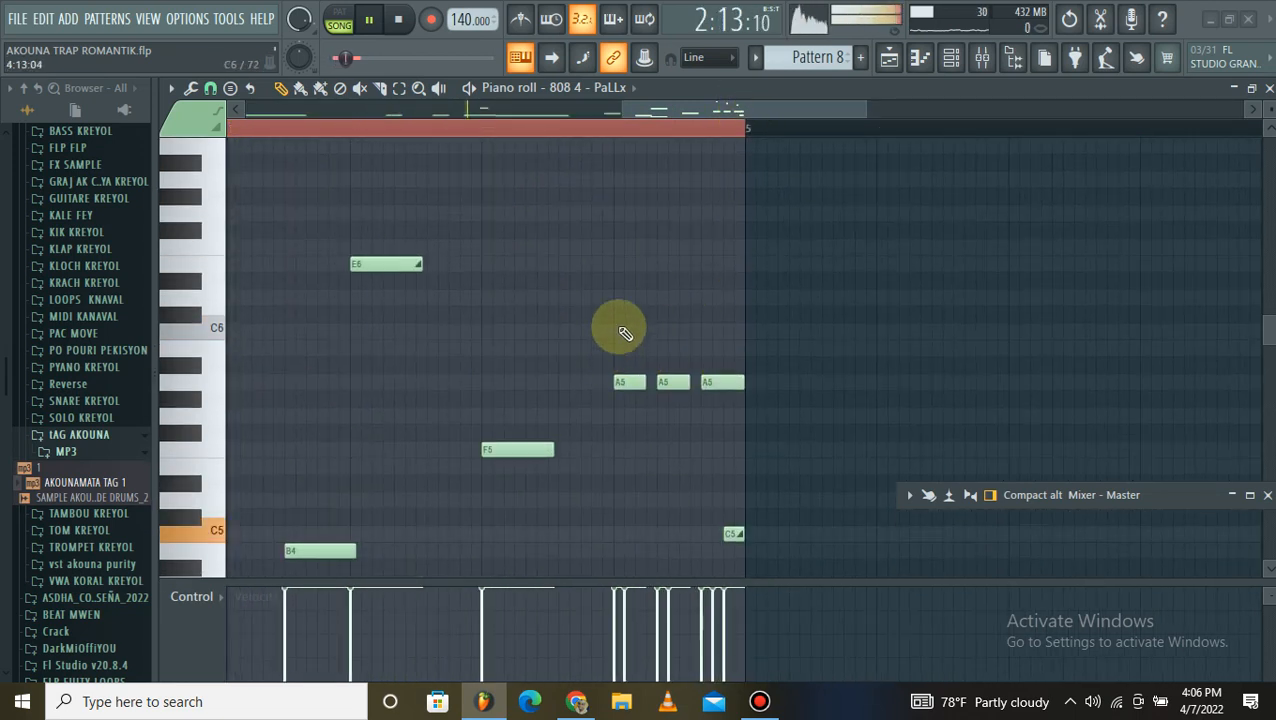
left_click_drag(620, 326, 684, 380)
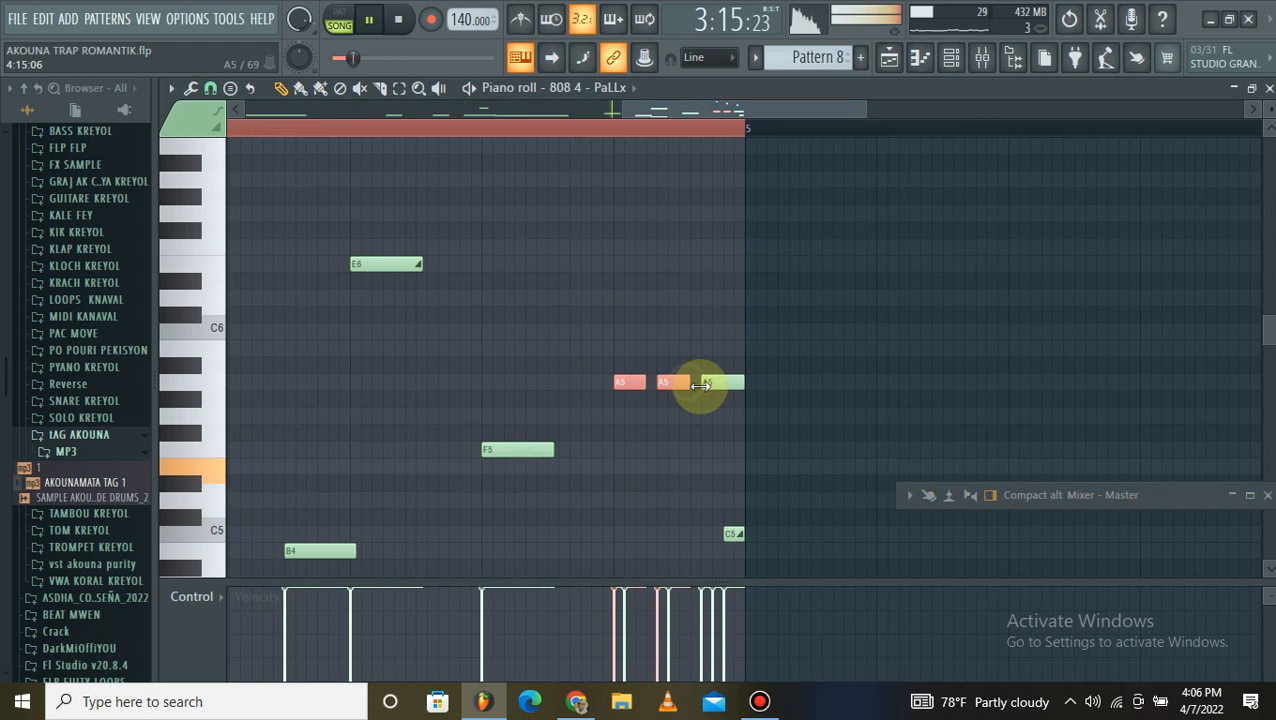
scroll(712, 270, "up", 5)
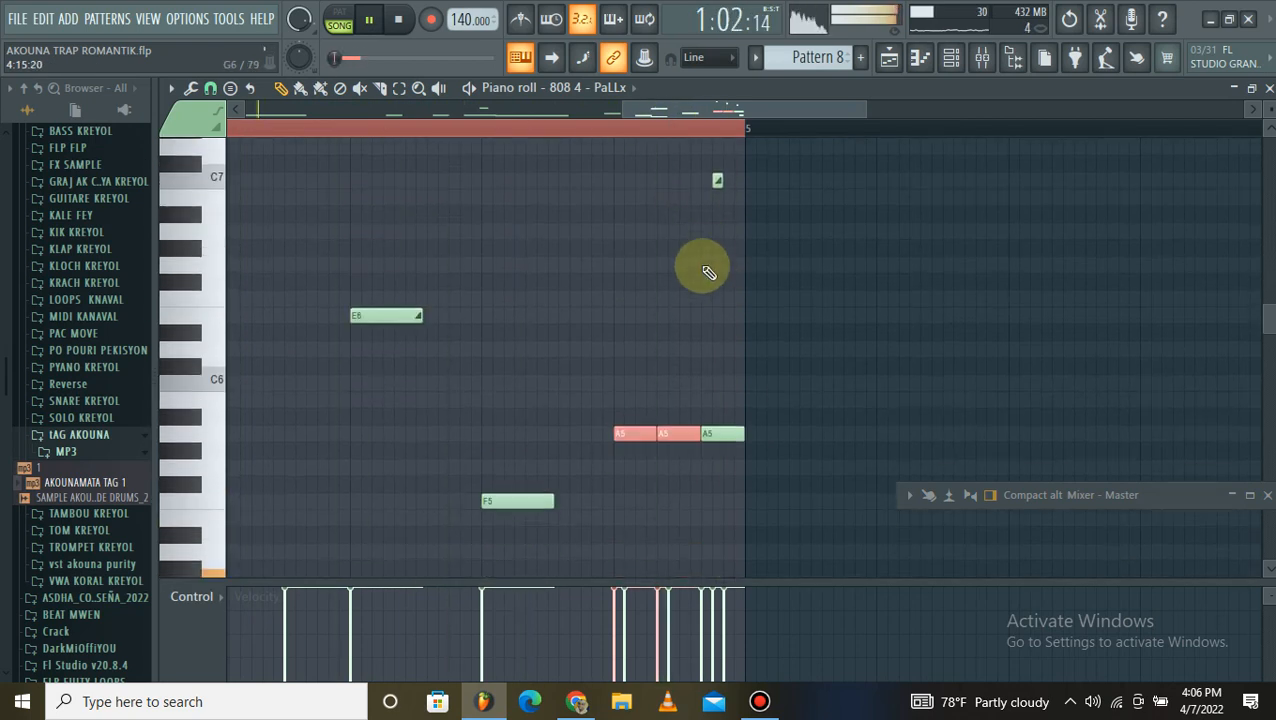
Step: Lower the velocities of the three short notes above the A5 notes in a descending ramp and deselect them
left_click_drag(715, 353, 731, 396)
scroll(716, 384, "down", 2)
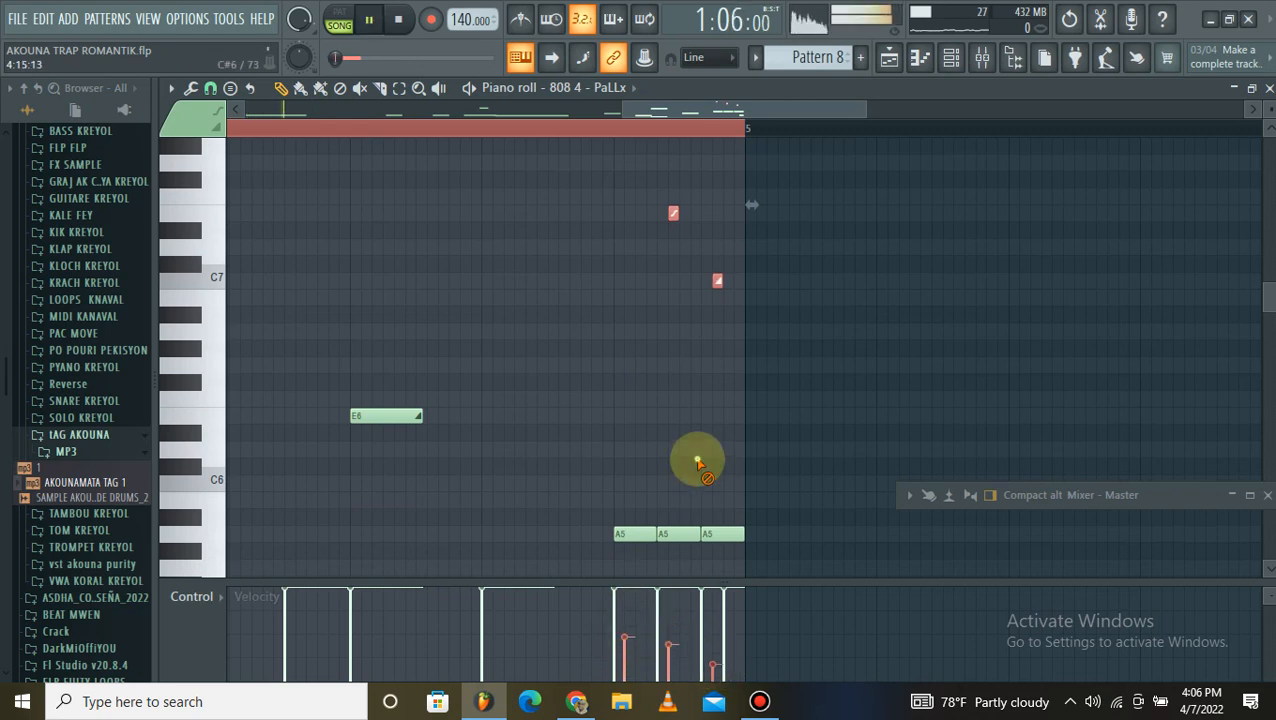
left_click(754, 364)
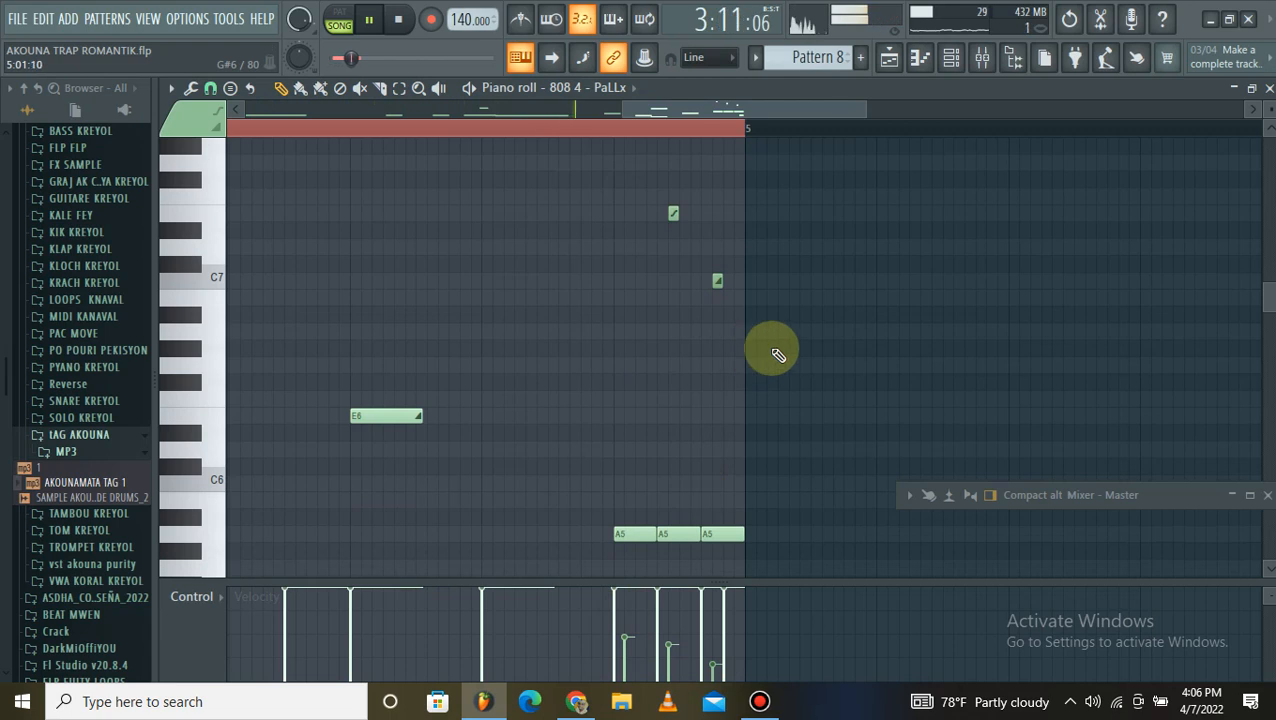
Step: Delete the E7 portamento note and check the note properties of the A7 slide note at 4:13:08
scroll(778, 355, "down", 4)
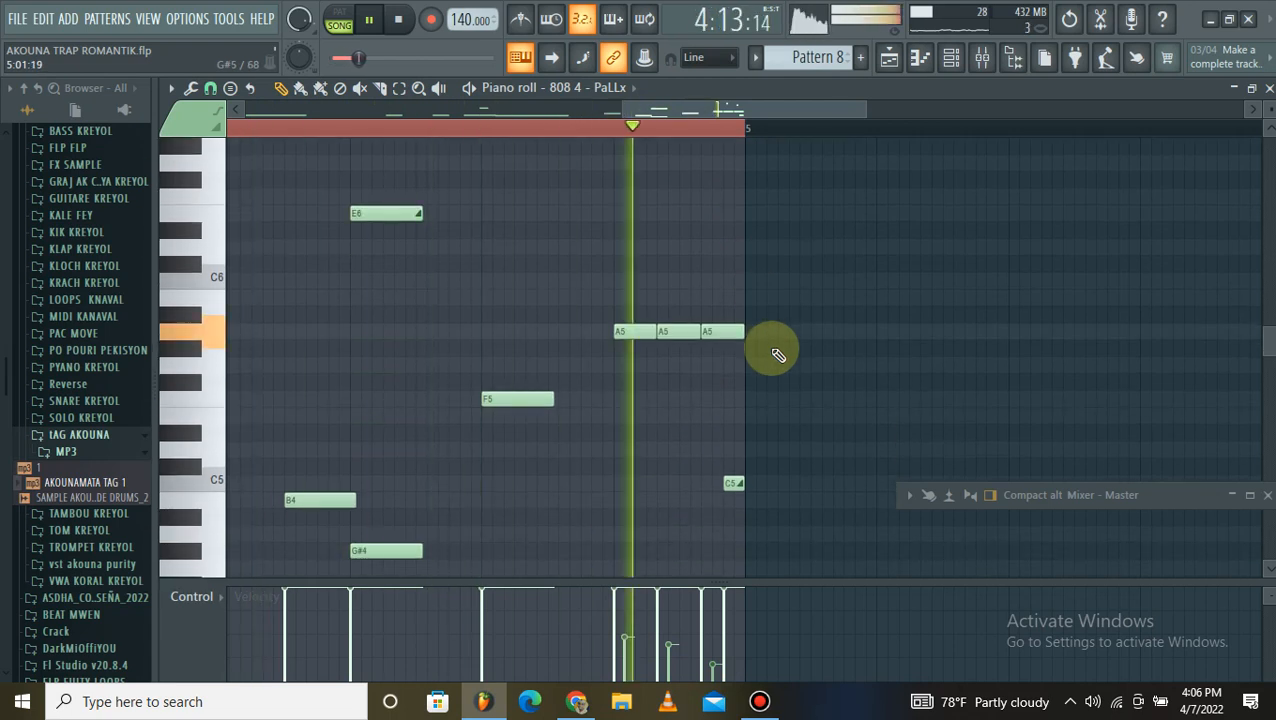
scroll(661, 256, "up", 4)
scroll(672, 250, "down", 1)
scroll(672, 265, "up", 1)
double_click(625, 226)
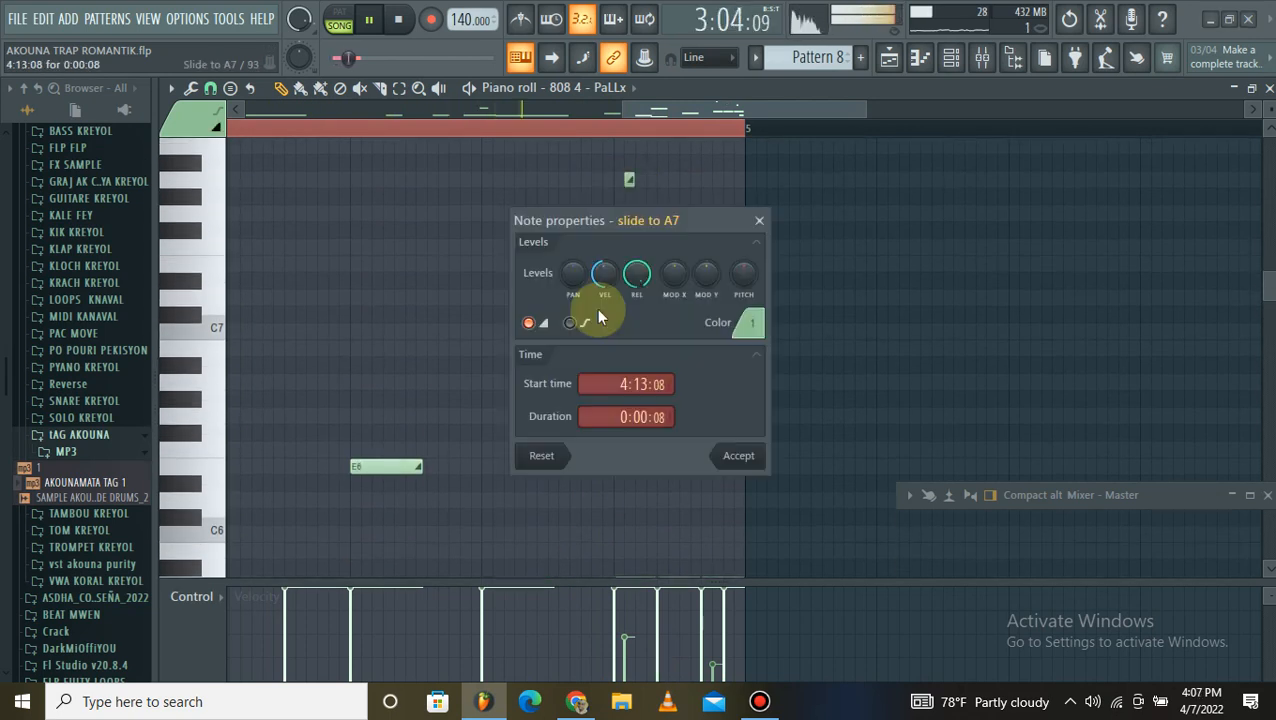
left_click(745, 458)
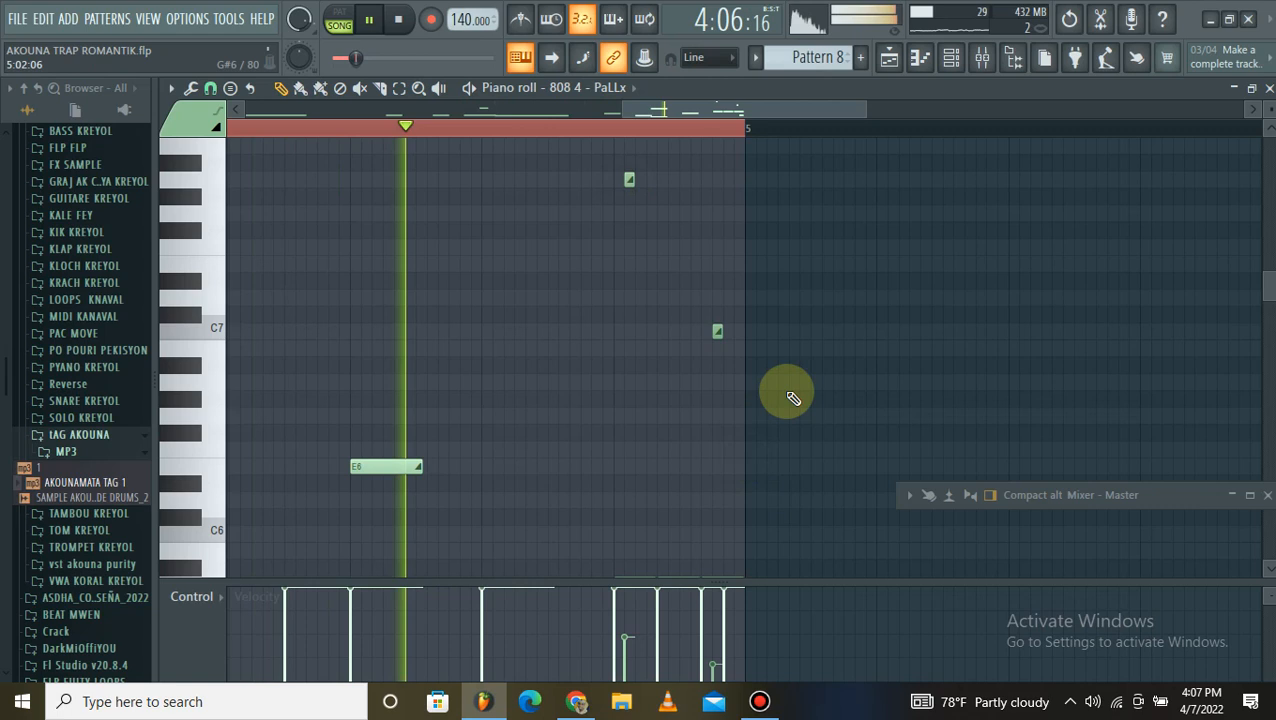
Step: Remove the third A5 note and extend the second A5 note to the end of bar 4
scroll(750, 380, "down", 6)
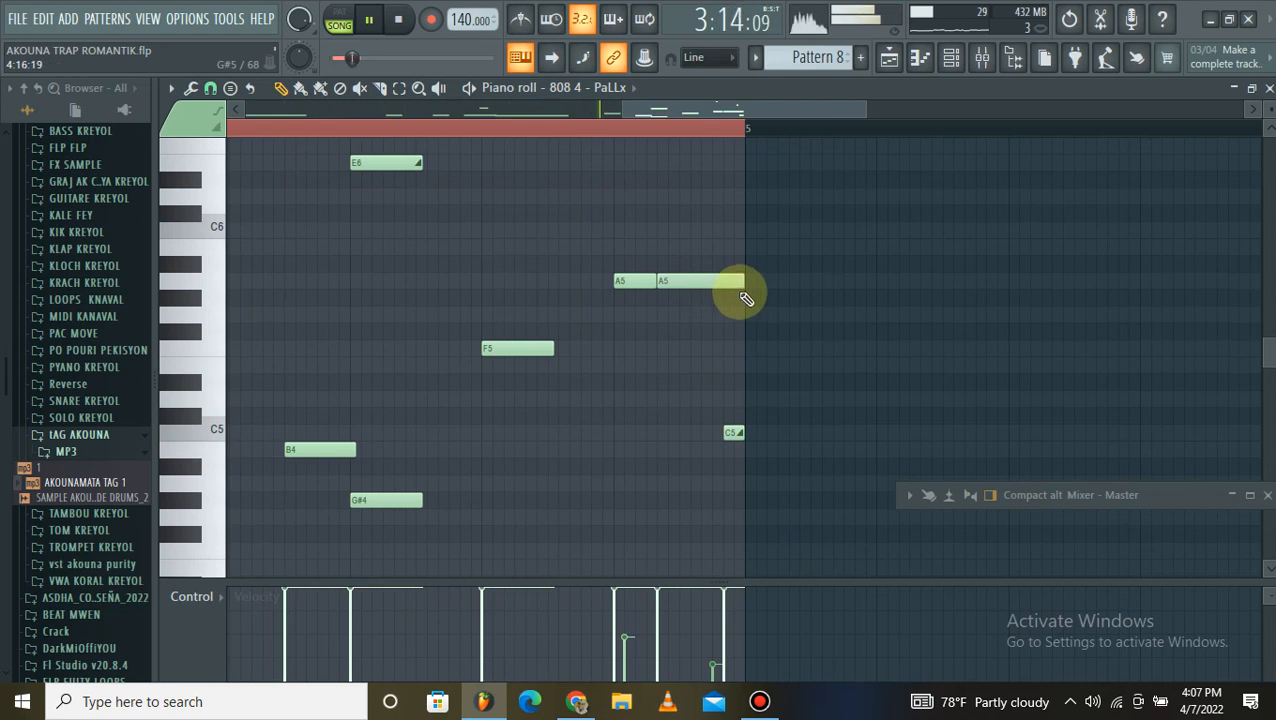
scroll(742, 295, "up", 3)
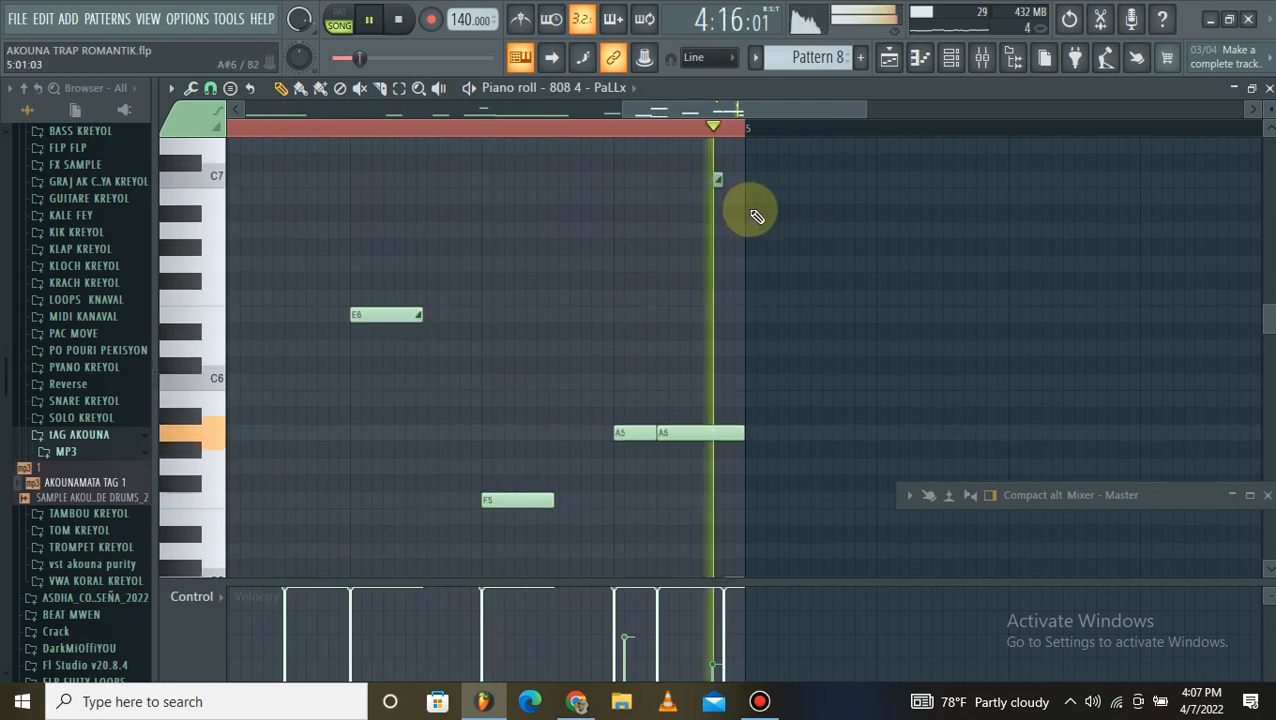
Step: Lengthen the C7 slide note at the end of bar 4
scroll(700, 280, "up", 2)
scroll(700, 315, "up", 1)
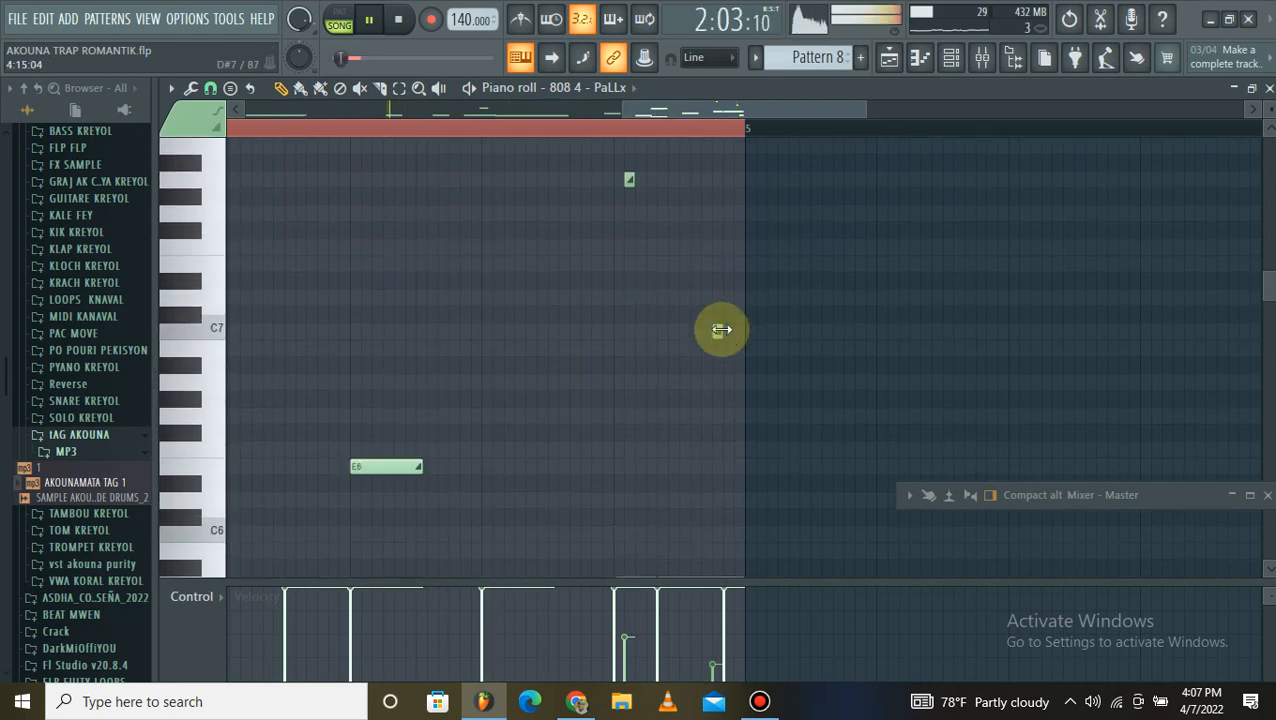
scroll(732, 360, "down", 4)
scroll(727, 300, "up", 2)
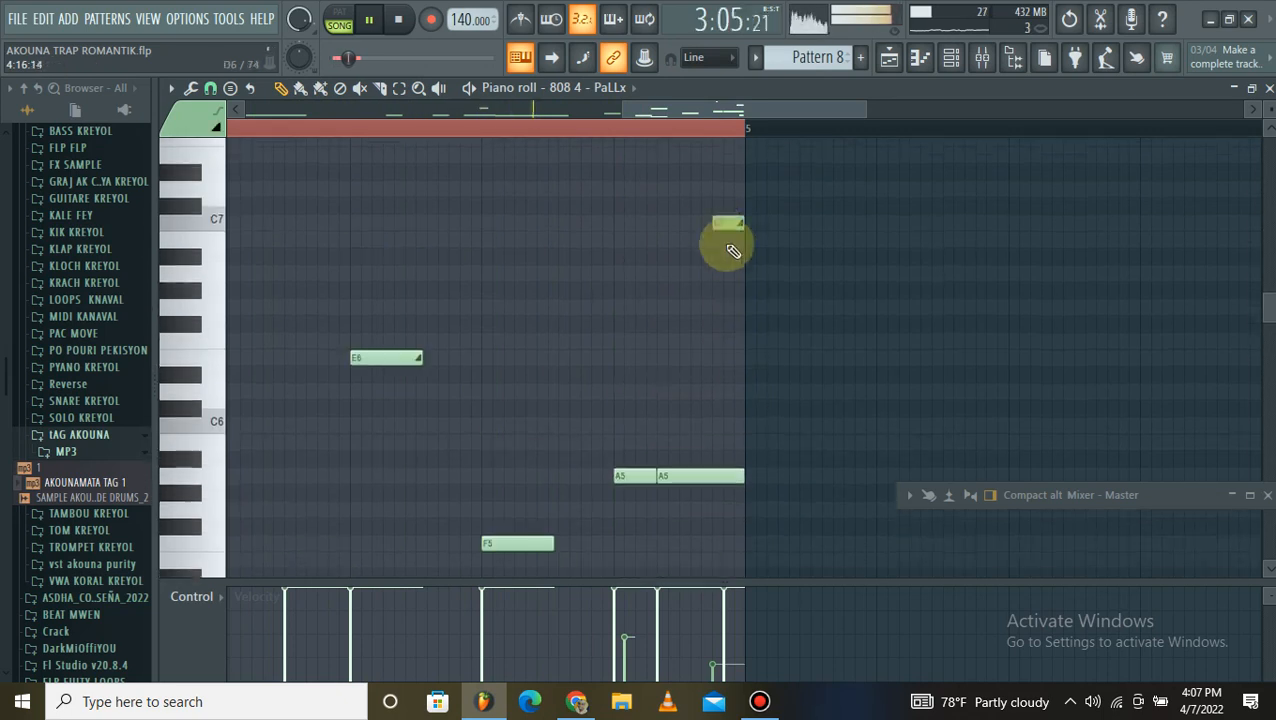
left_click_drag(691, 234, 681, 234)
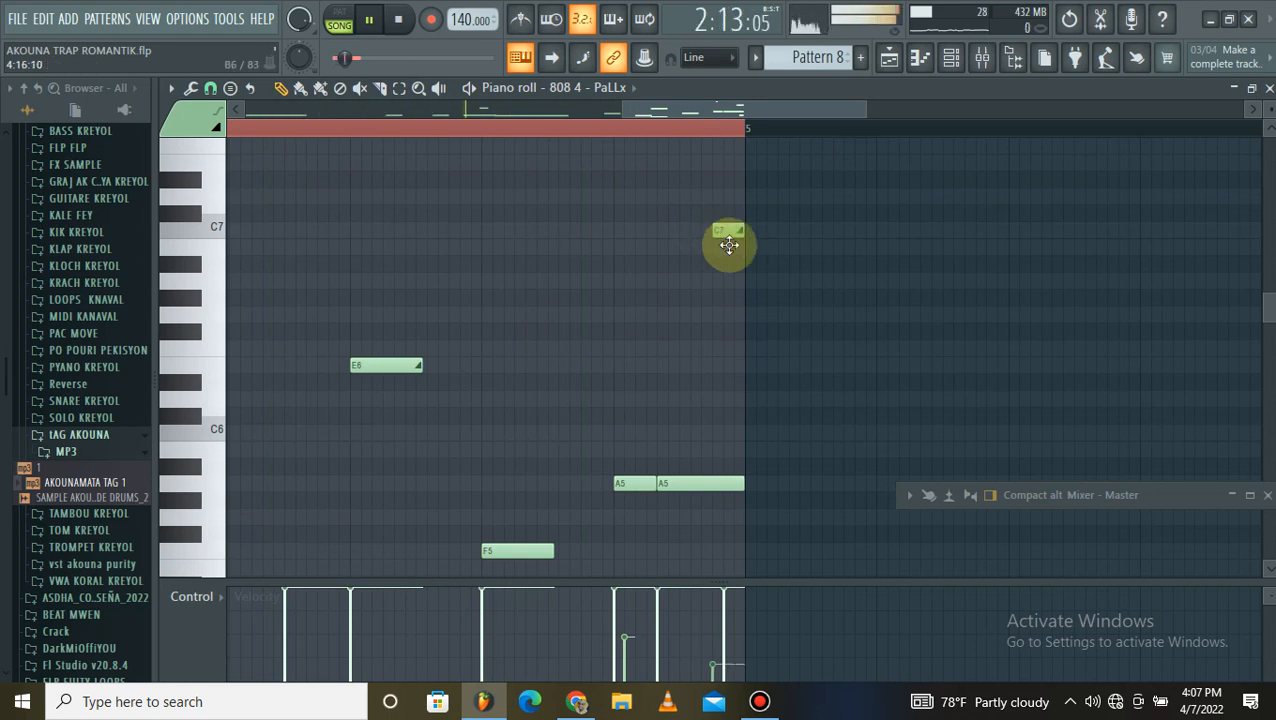
scroll(735, 255, "down", 5)
scroll(745, 248, "up", 4)
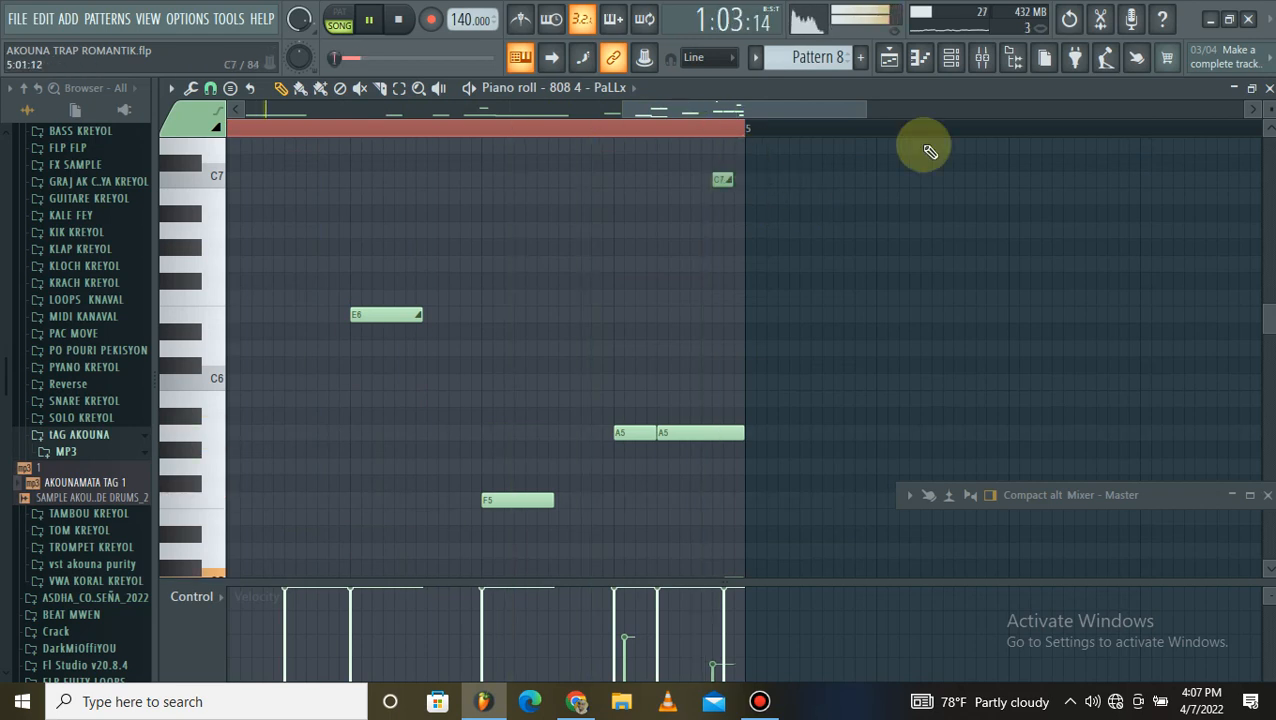
scroll(655, 434, "down", 1)
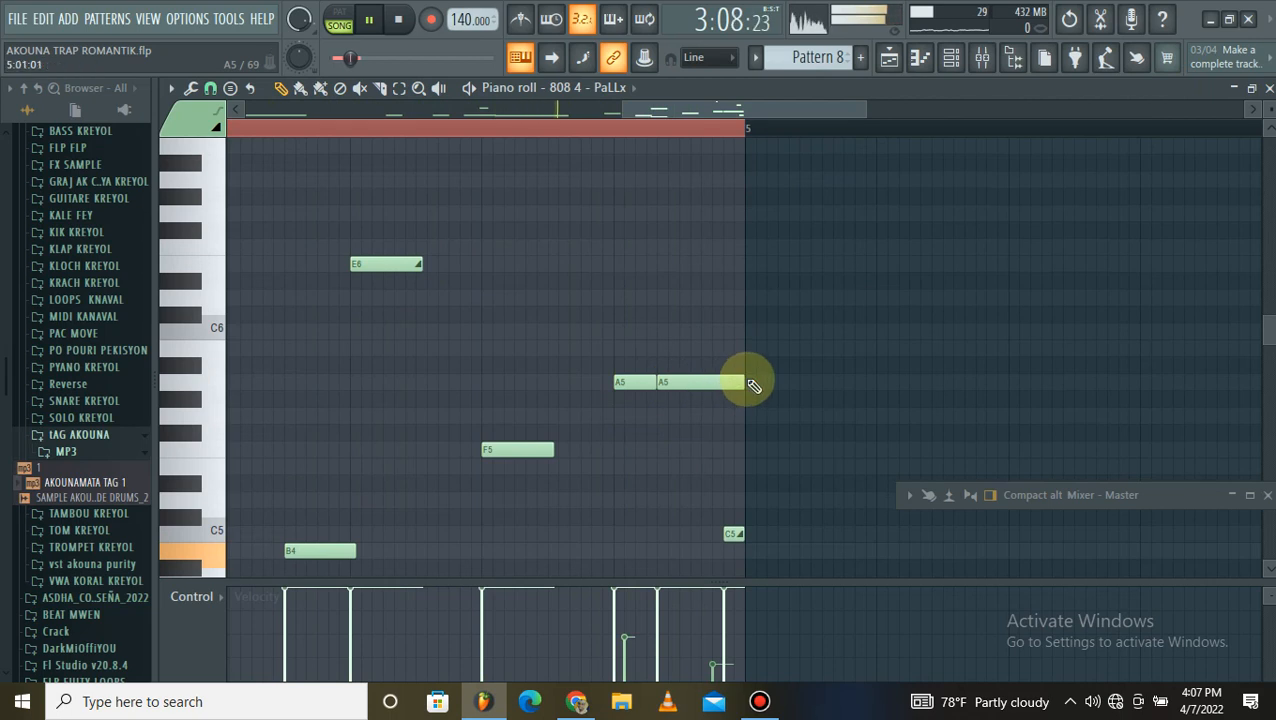
Step: Shorten the second A5 note at the end of bar 4 and add a third A5 note directly after it
left_click_drag(738, 379, 690, 378)
left_click(702, 381)
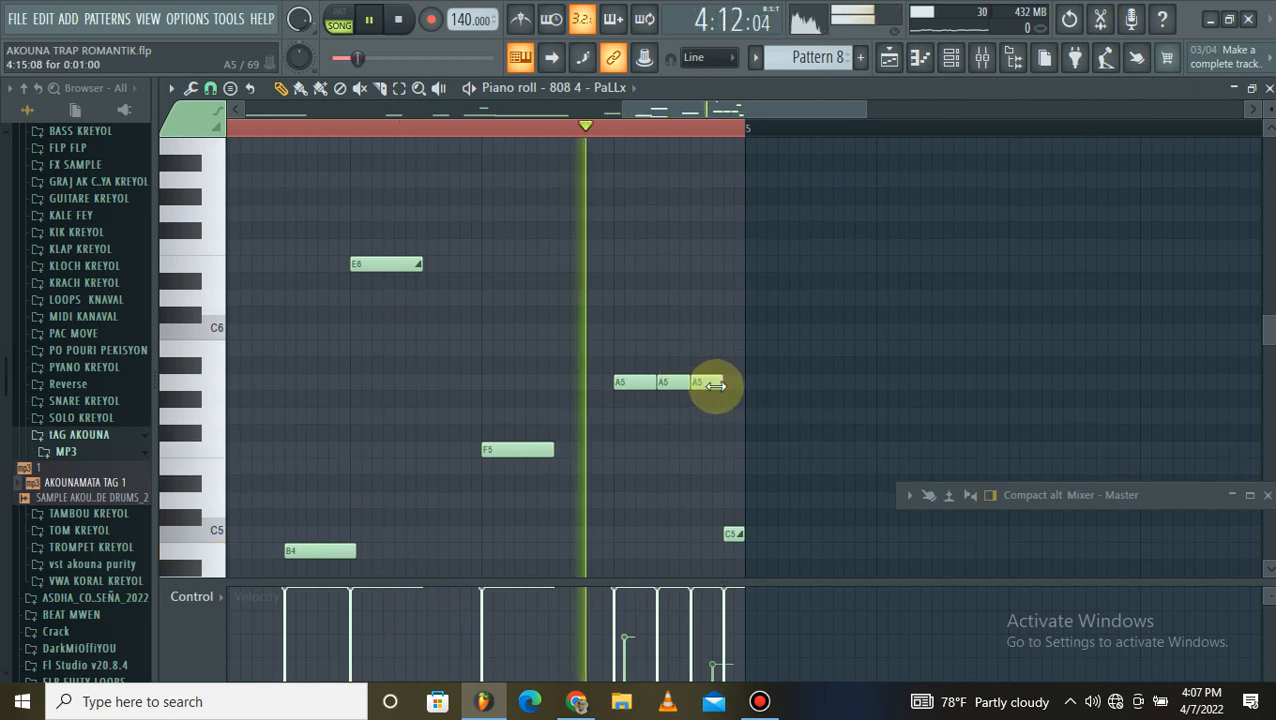
left_click(1251, 91)
key("space")
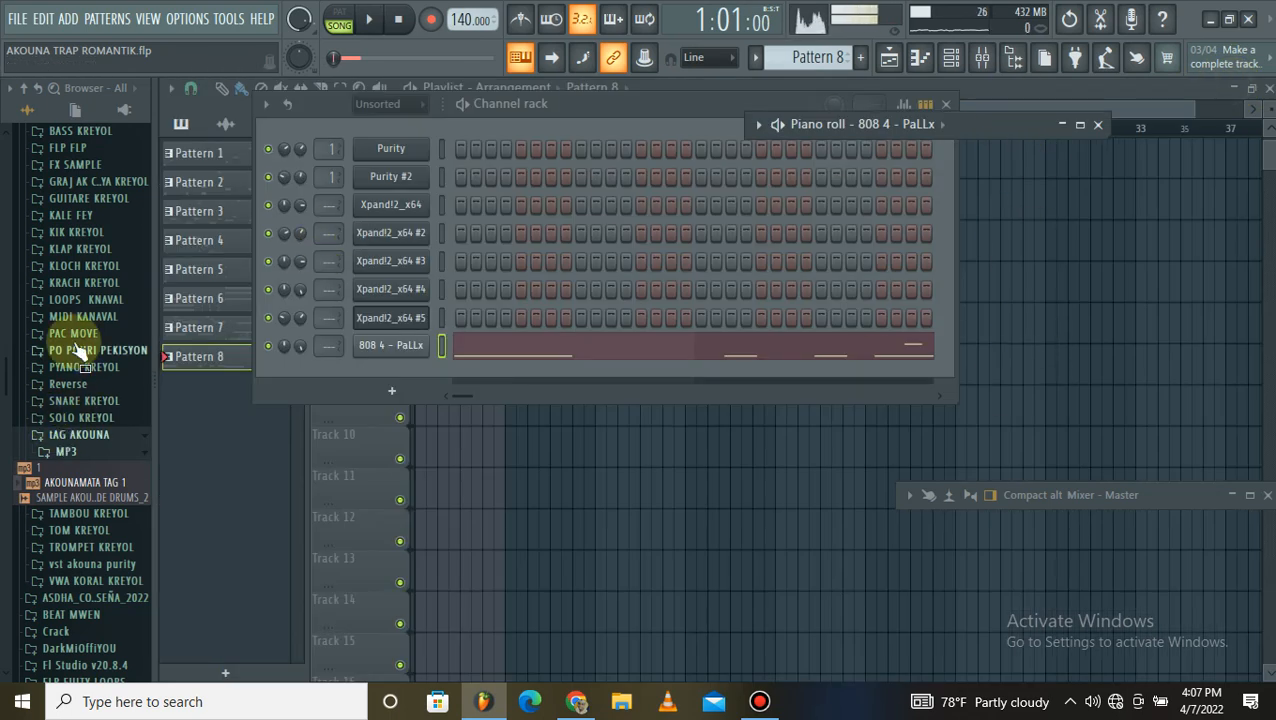
scroll(34, 272, "up", 5)
scroll(37, 284, "down", 5)
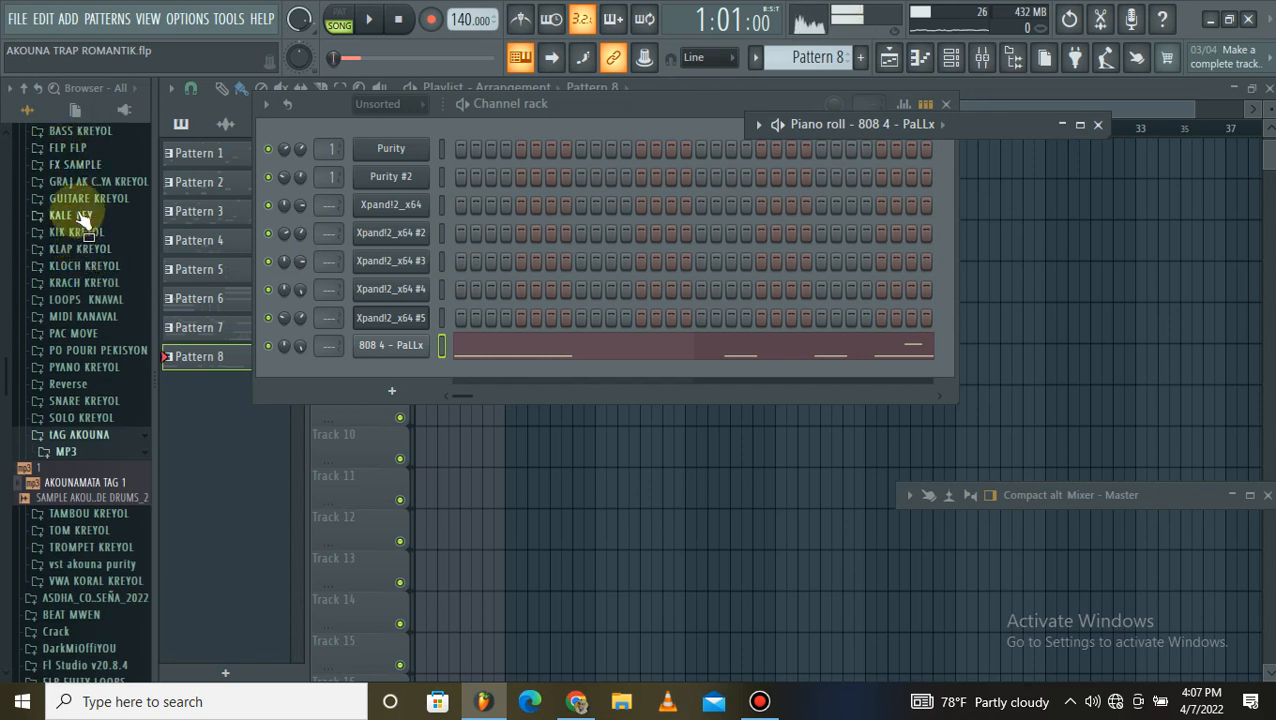
left_click(757, 702)
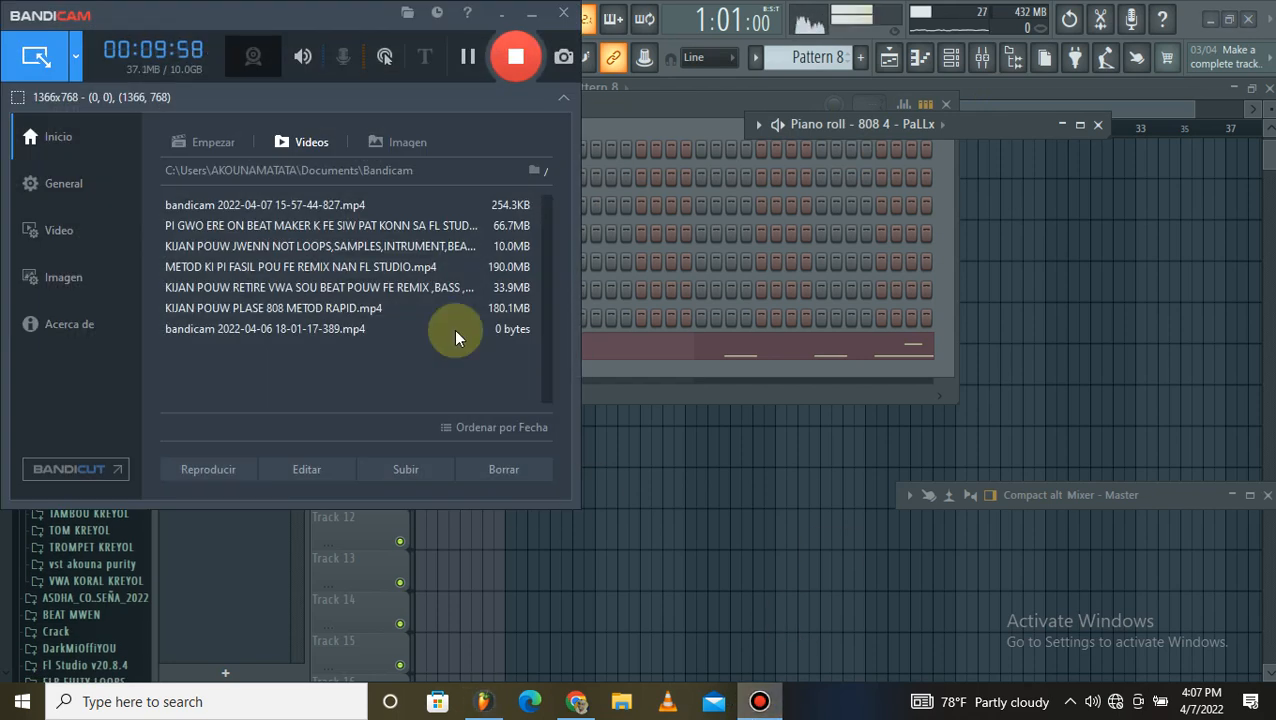
left_click(535, 15)
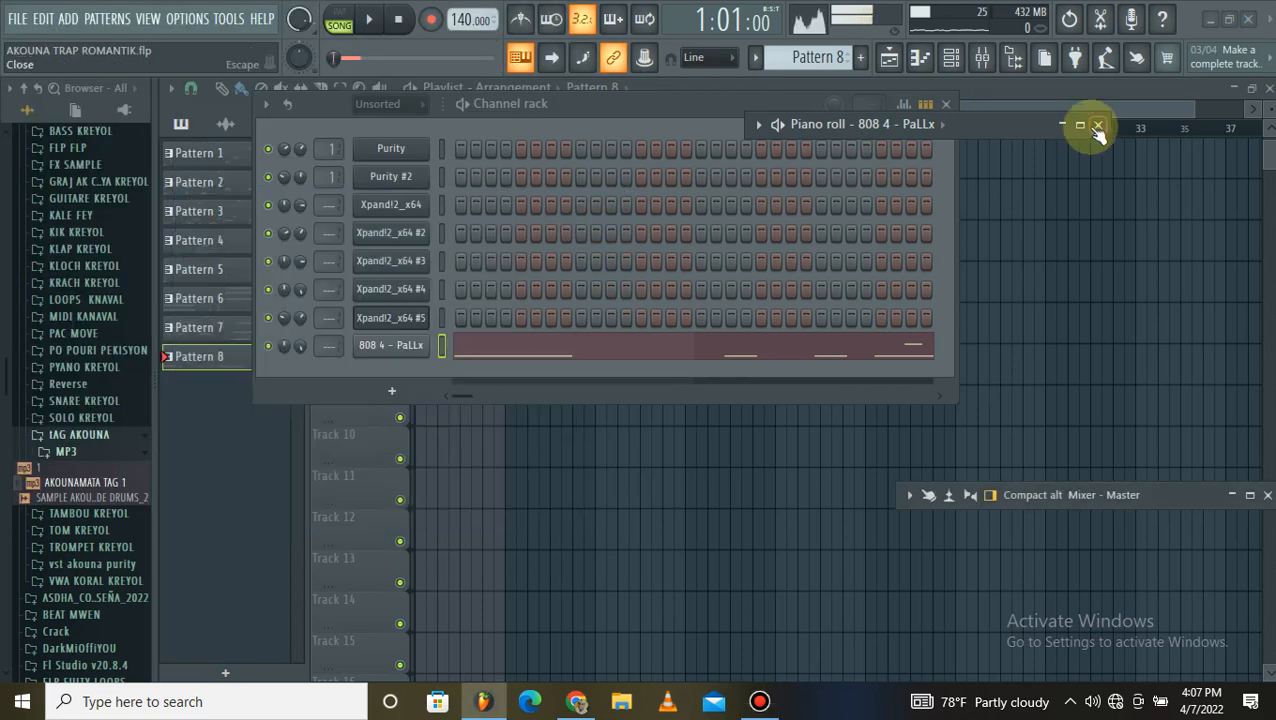
Step: Close the 808 piano roll and extend the playlist's time selection from bar 1 to the start of bar 25
left_click(1098, 125)
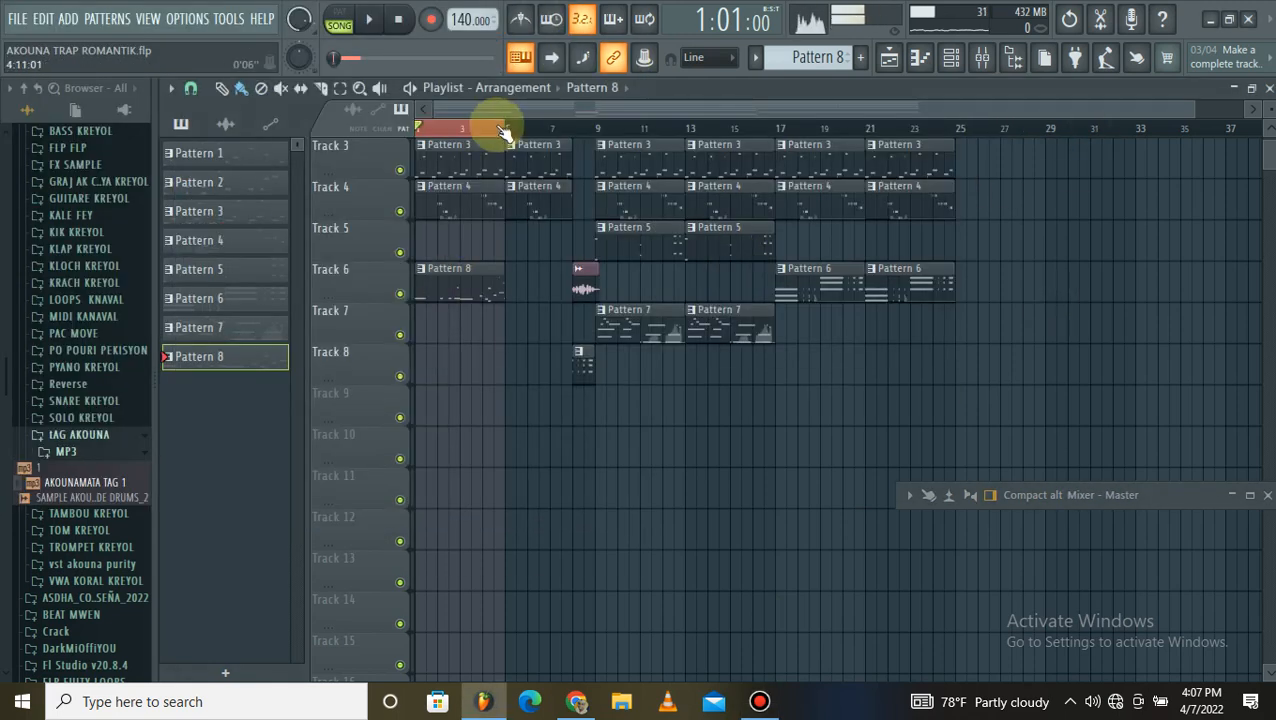
scroll(508, 124, "up", 2)
scroll(520, 104, "down", 3)
left_click_drag(502, 128, 891, 134)
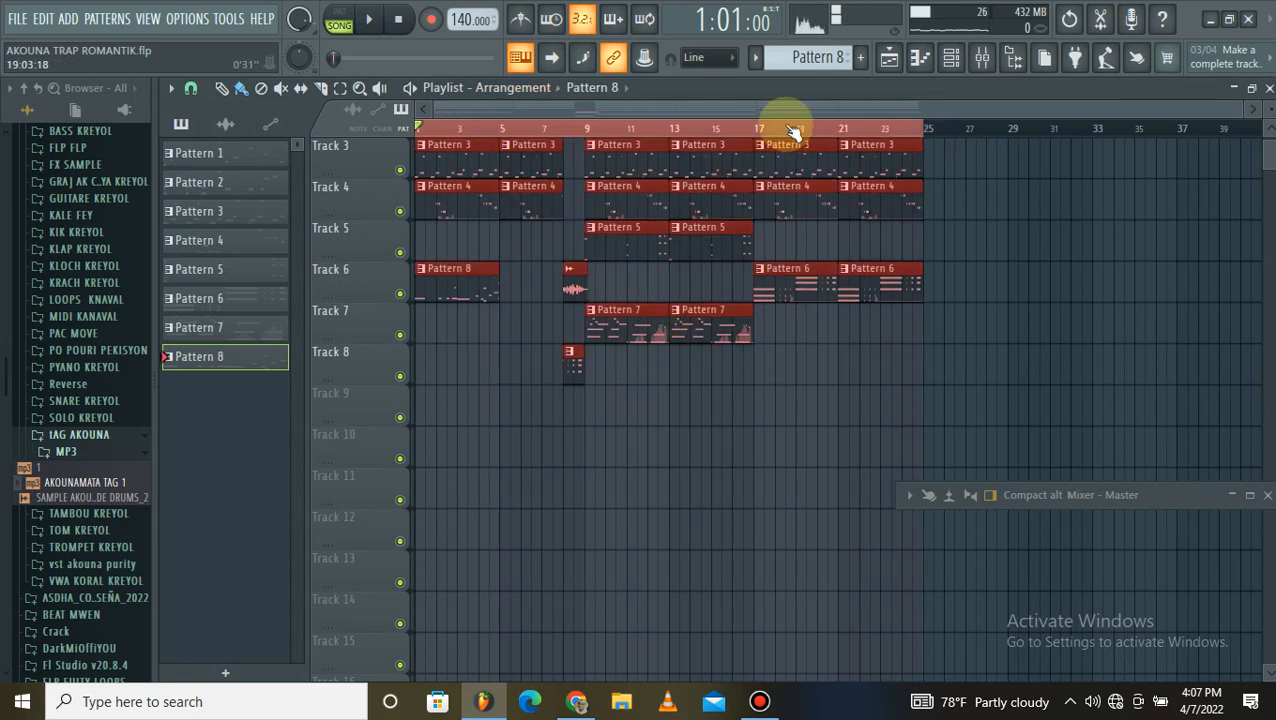
scroll(908, 380, "up", 1)
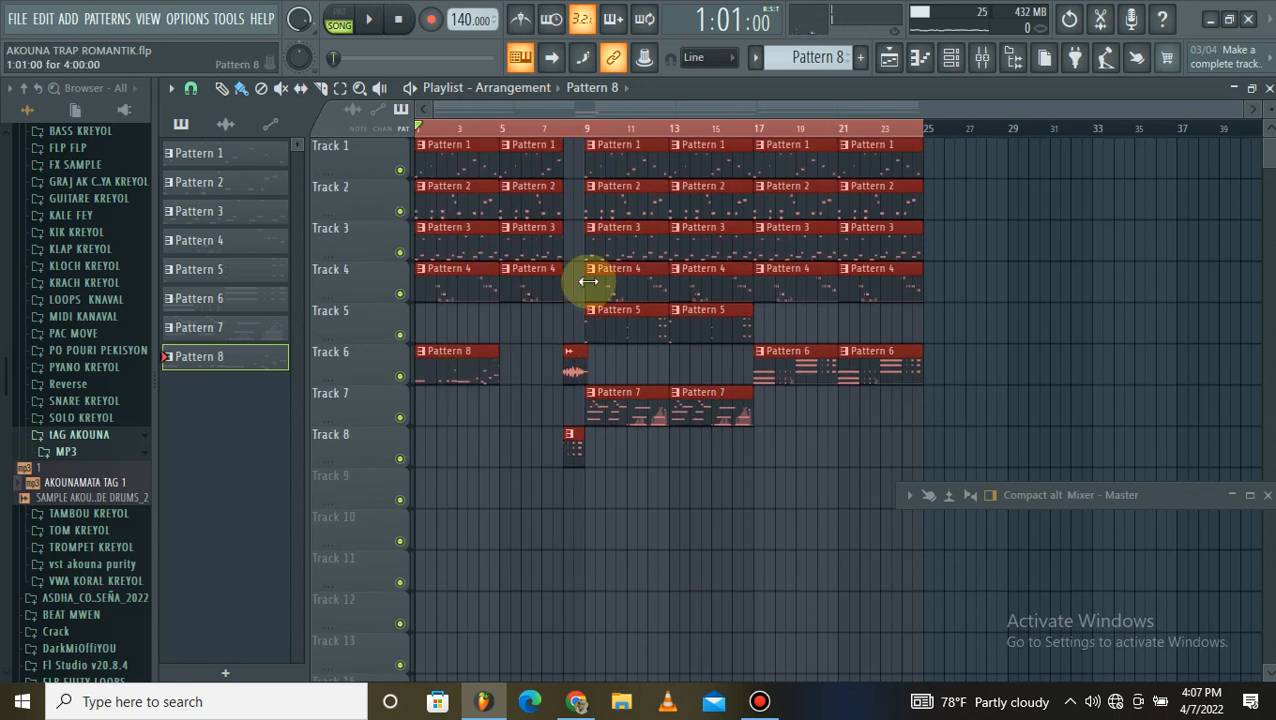
Step: Add the Kick Base sample from the PAC MOVE Kick folder as a new channel below 808 4 - PaLLx
left_click(951, 60)
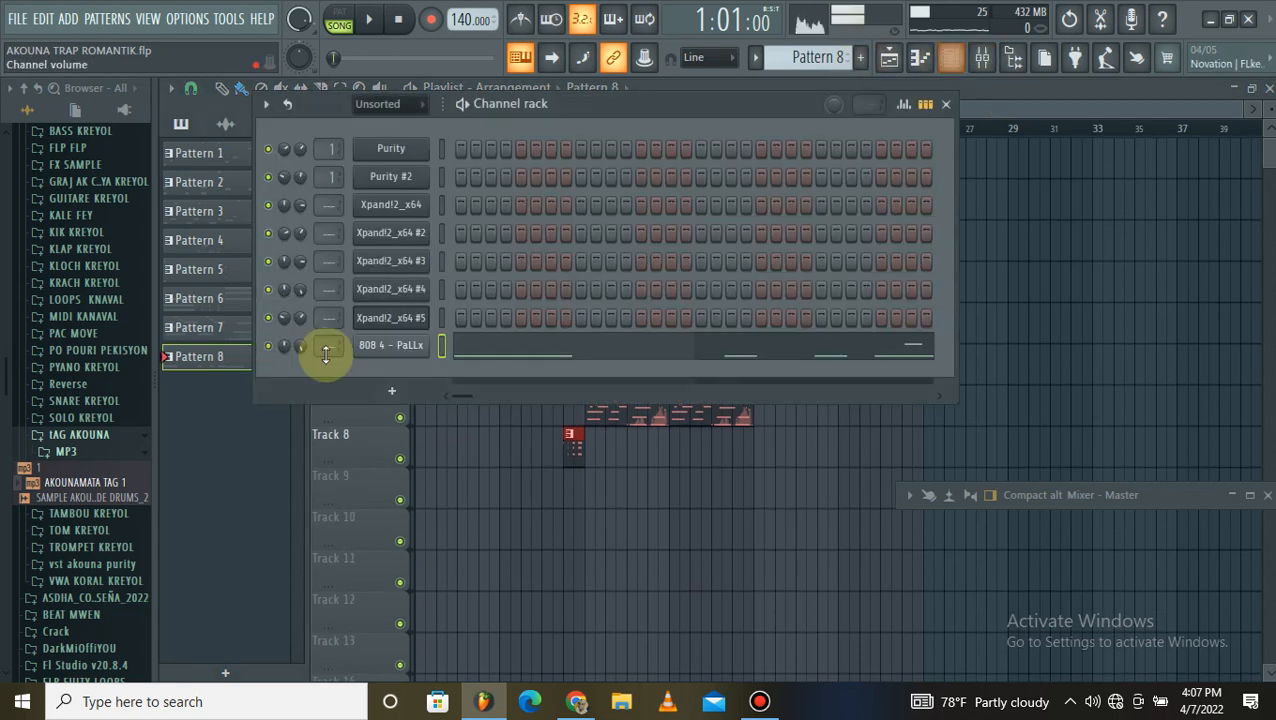
left_click(78, 232)
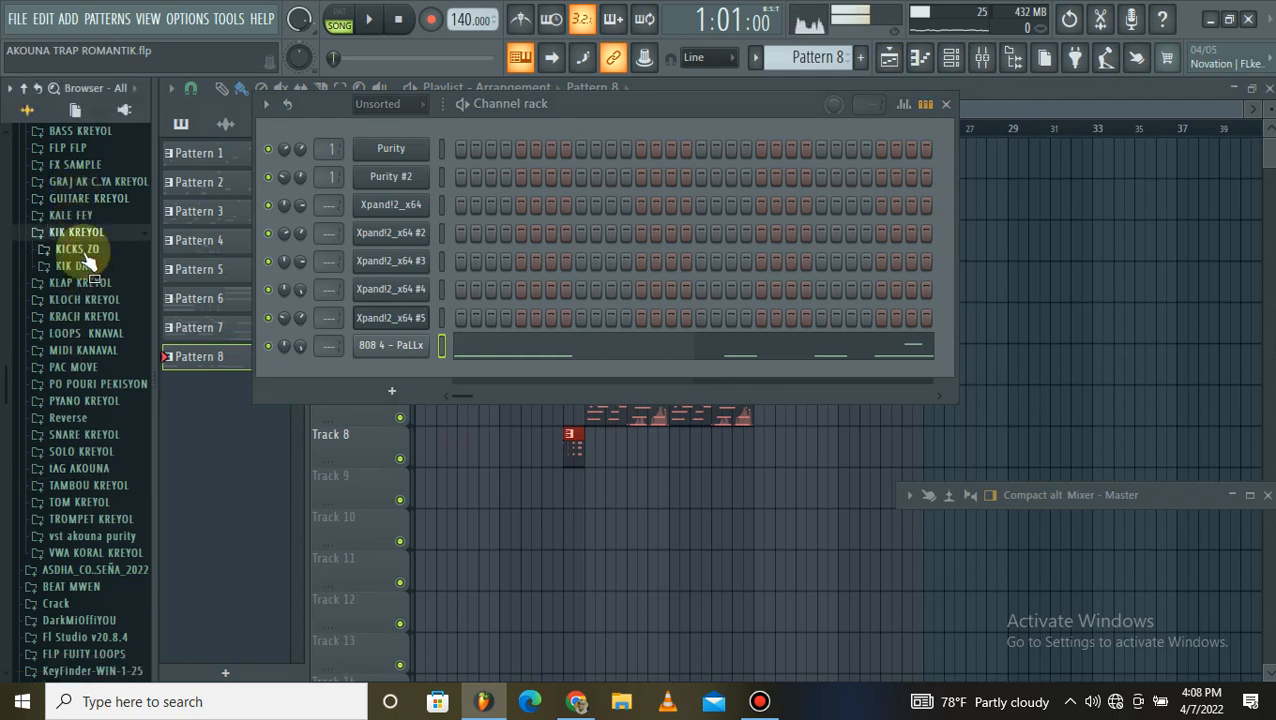
scroll(88, 290, "down", 3)
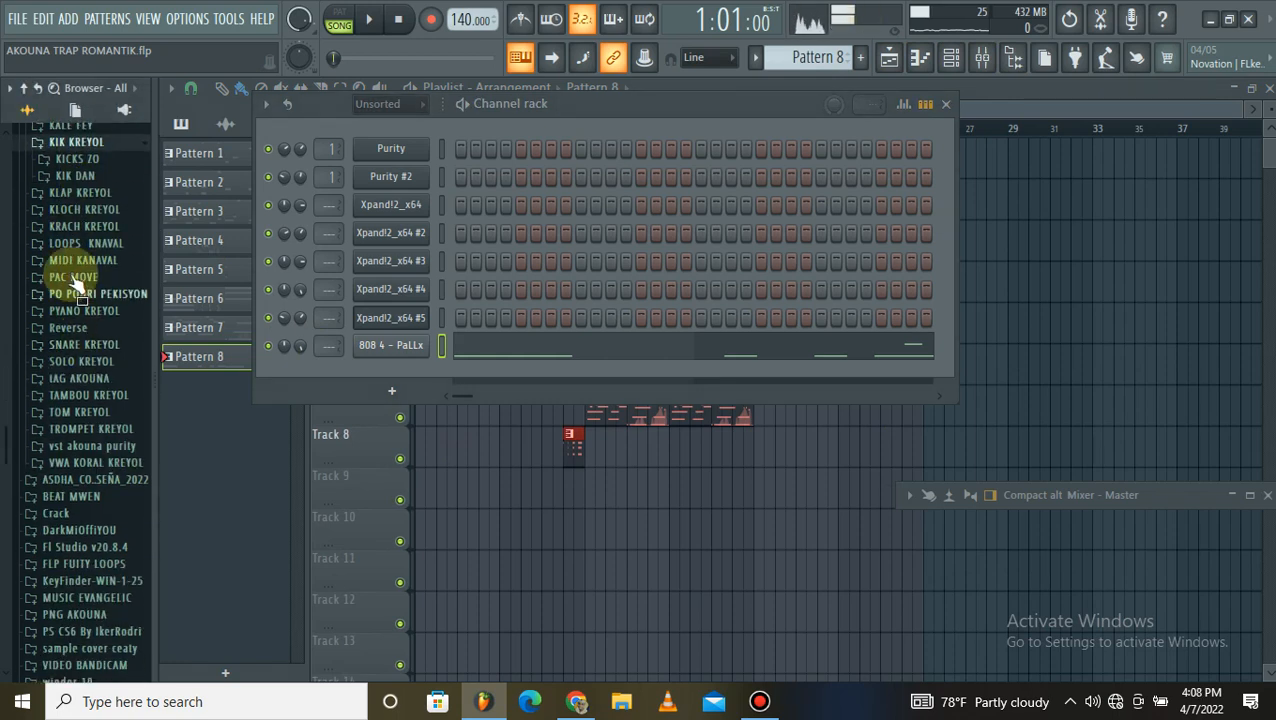
left_click(74, 279)
left_click(66, 379)
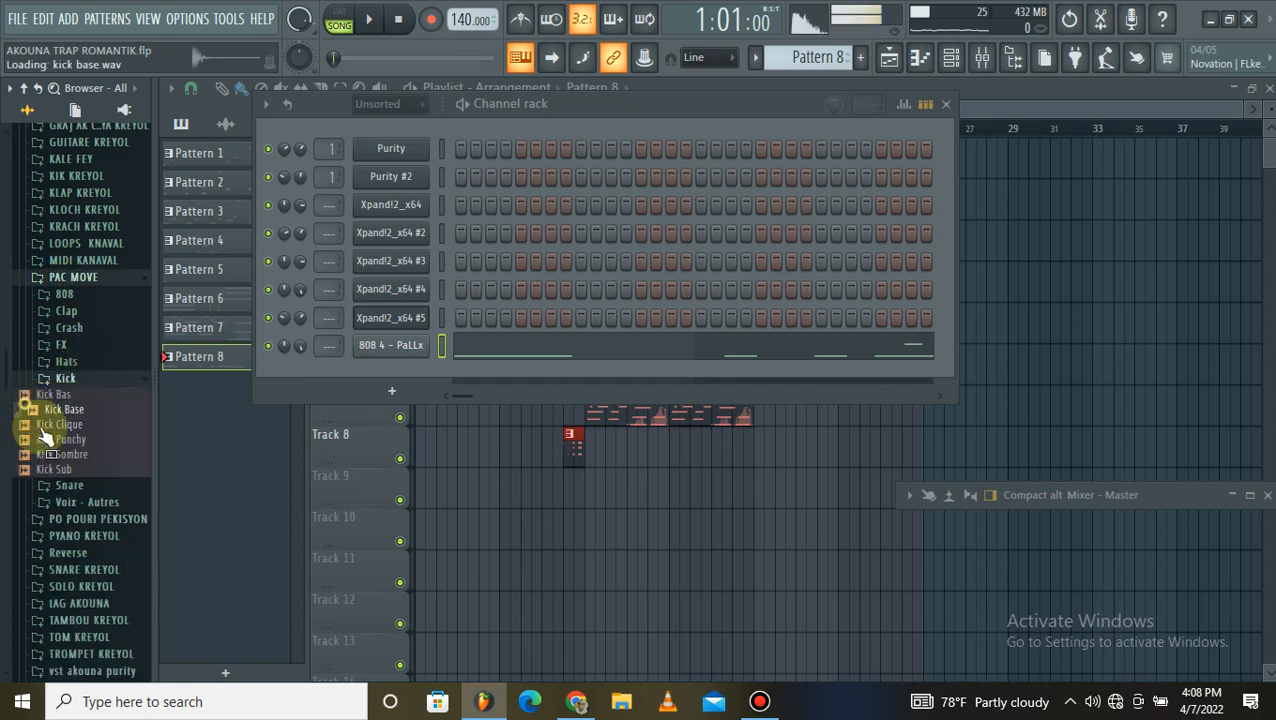
left_click_drag(280, 390, 399, 372)
Step: Open the Kick Base piano roll and place C5 notes at the start of bar 1 and on the first 808 note of bar 2
right_click(365, 368)
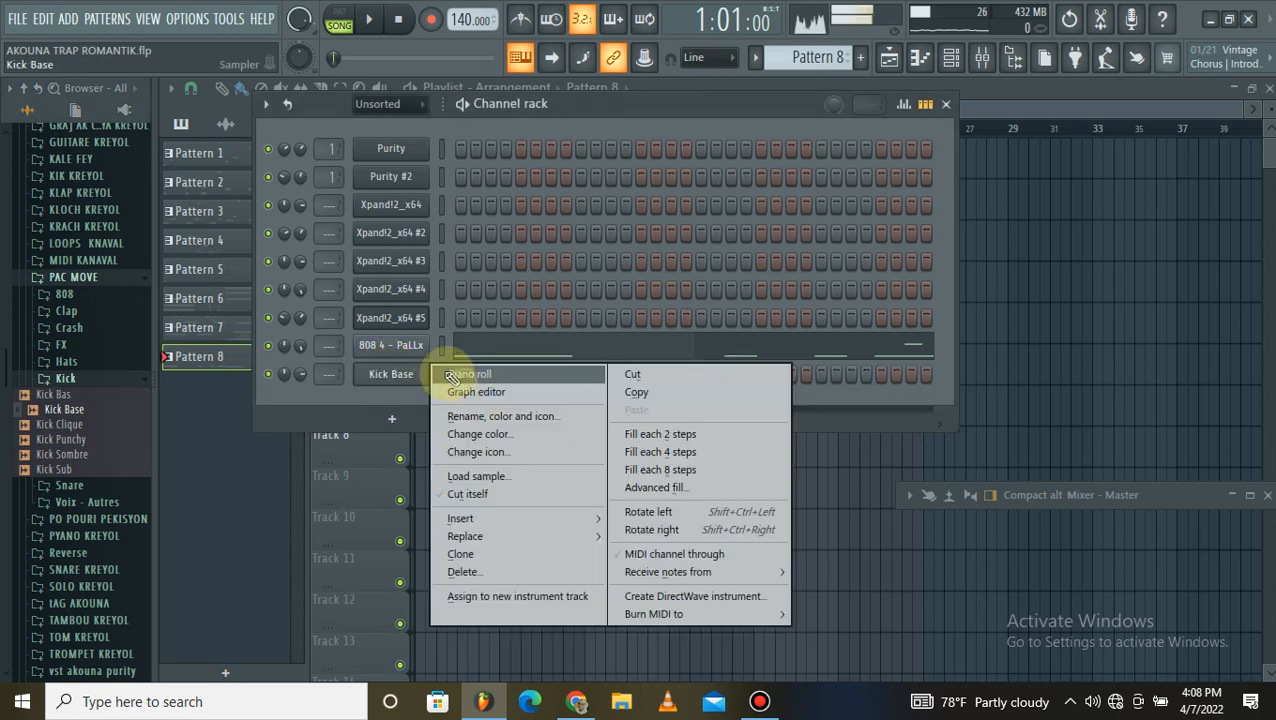
left_click(382, 374)
left_click(1080, 126)
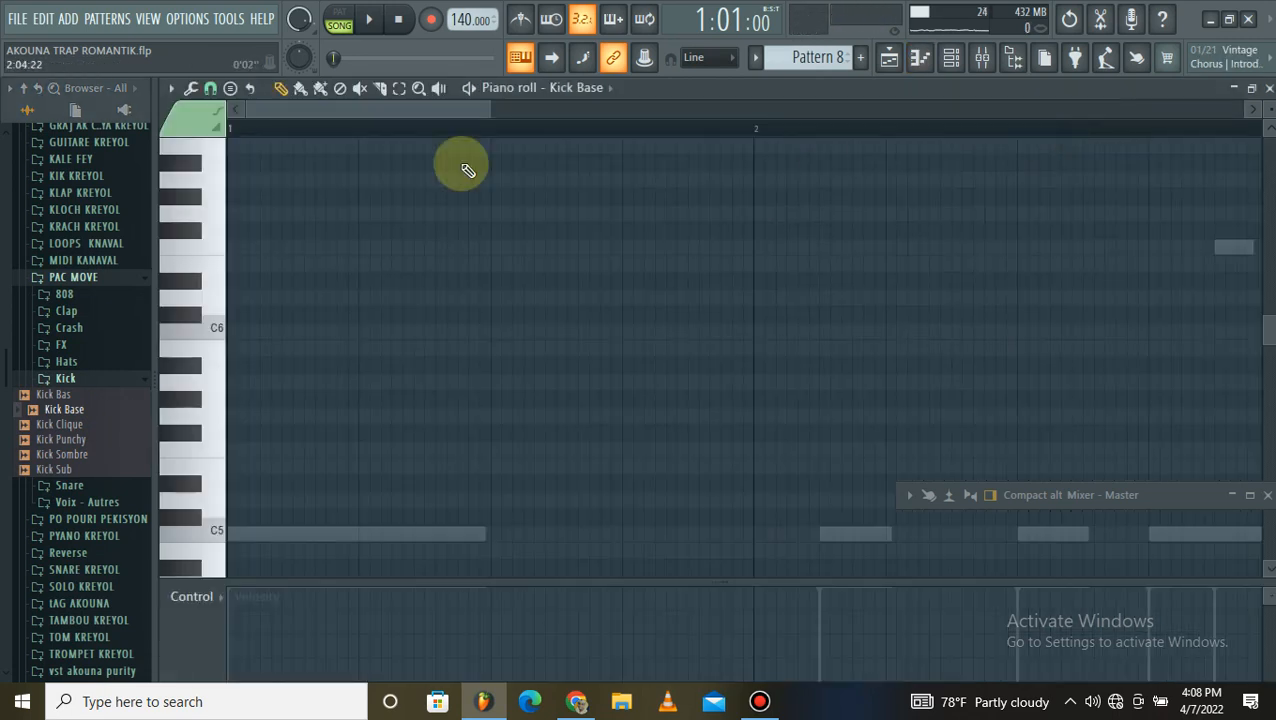
key("space")
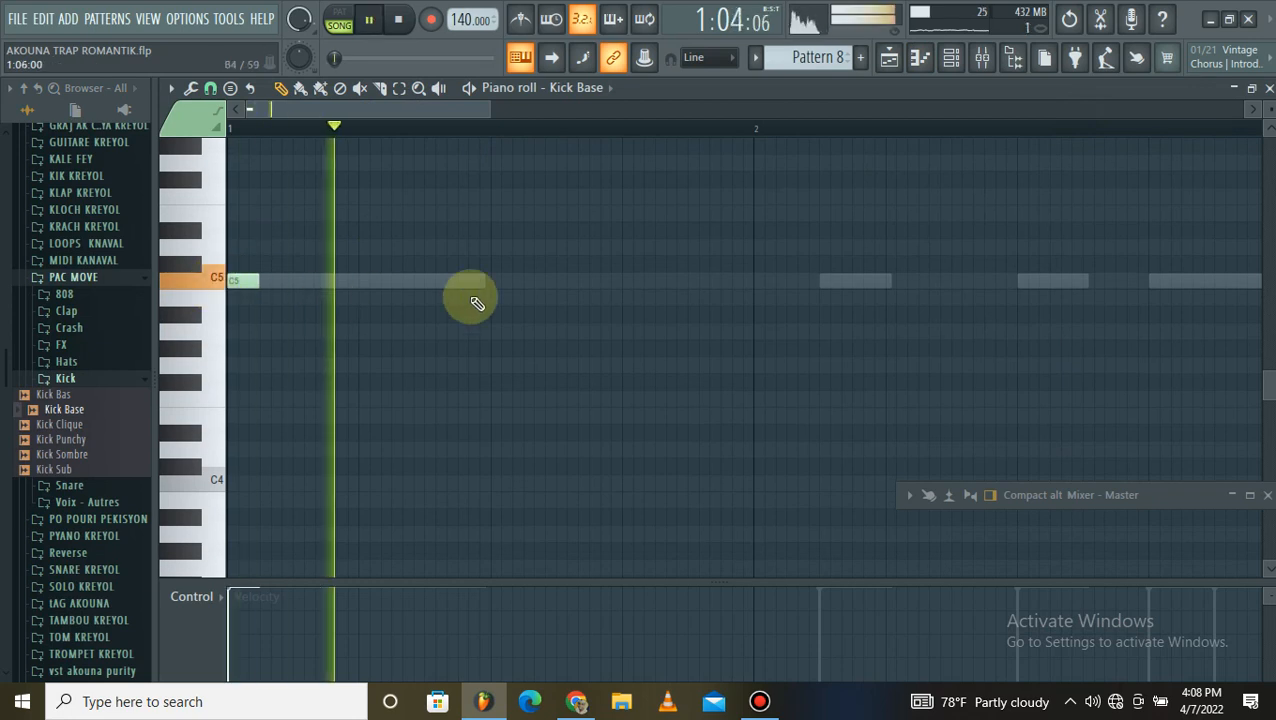
left_click(840, 283)
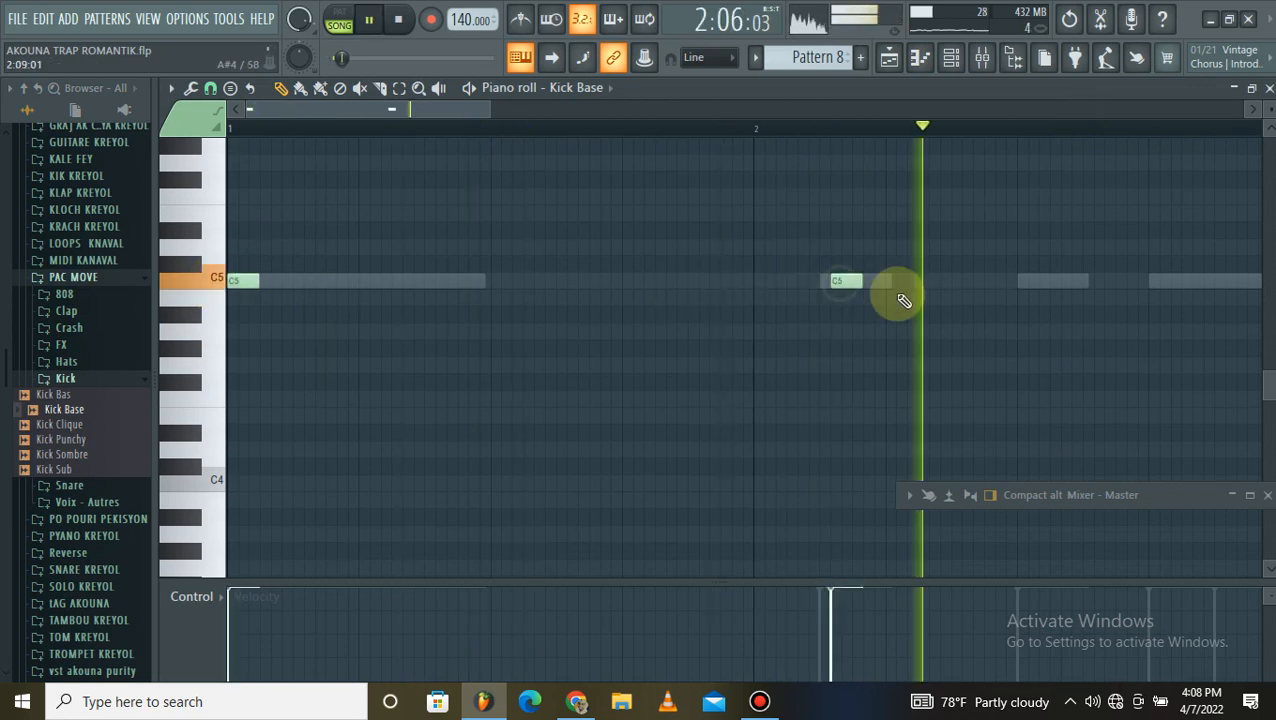
key("space")
left_click(858, 283)
key("space")
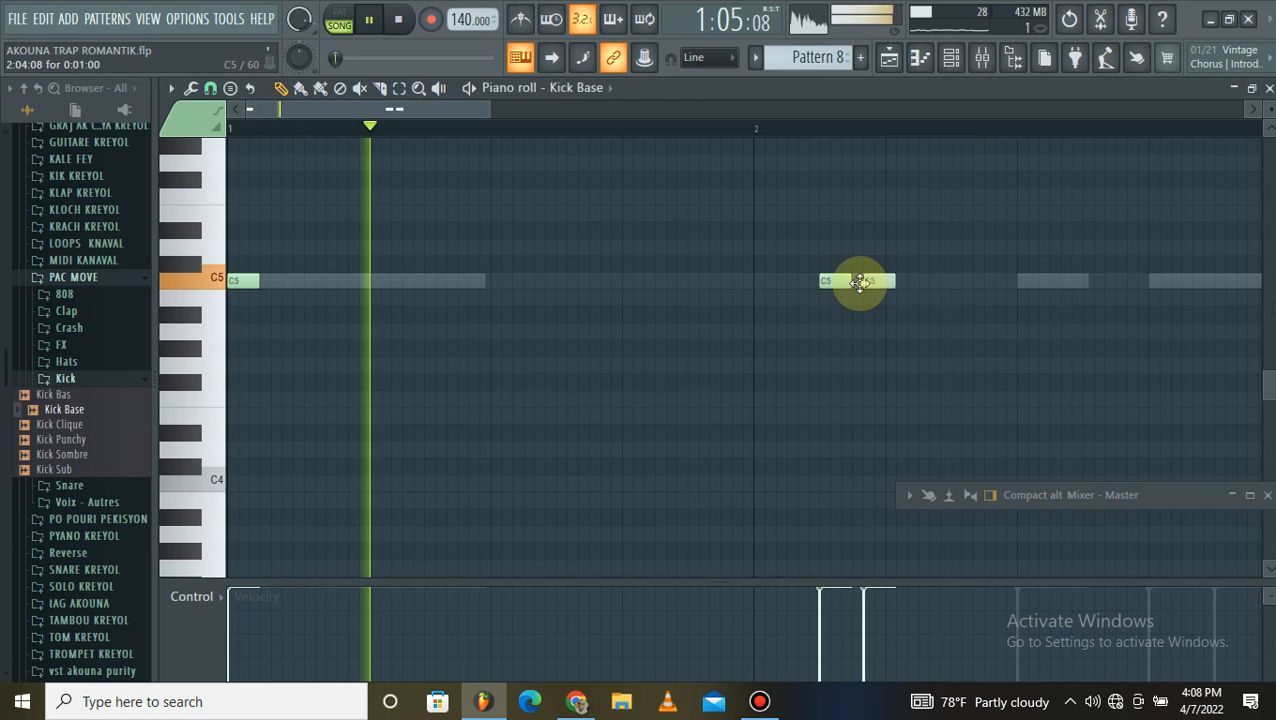
scroll(772, 130, "down", 2)
right_click(696, 283)
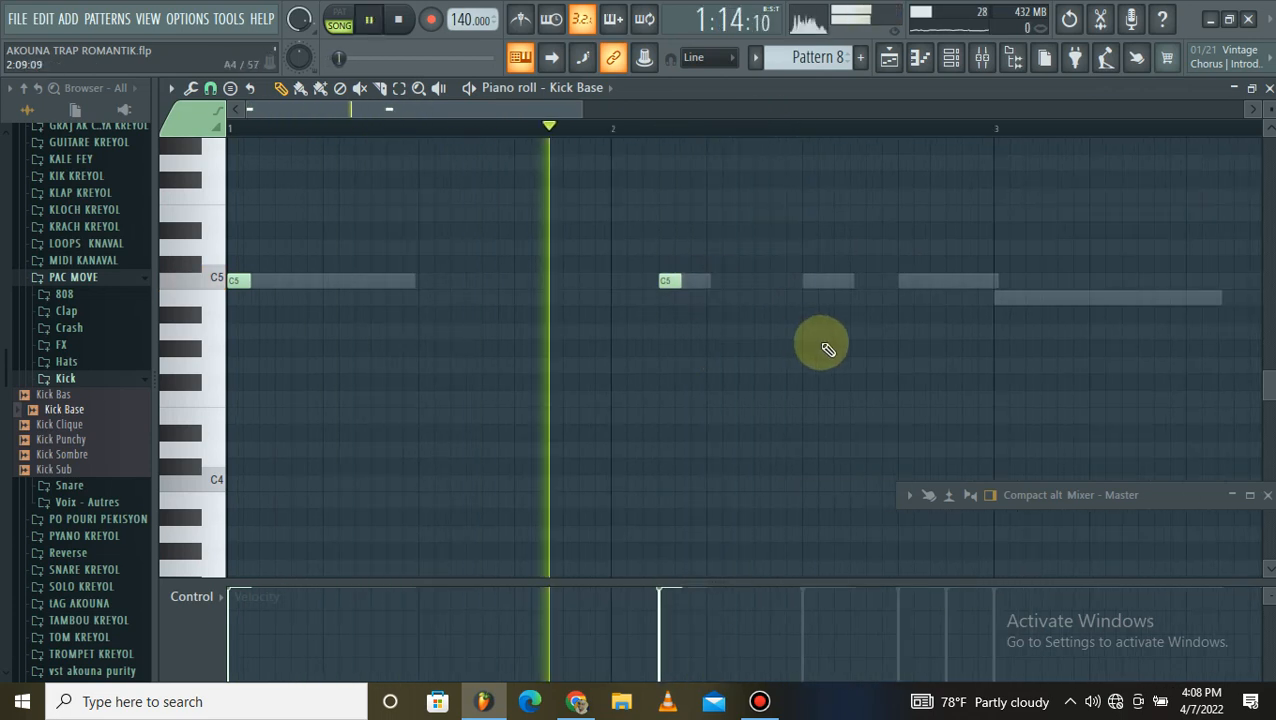
Step: Place C5 kick notes on the next two 808 note starts in bar 2 and at the start of bar 3
left_click(832, 282)
left_click_drag(839, 281, 846, 281)
scroll(668, 120, "down", 4)
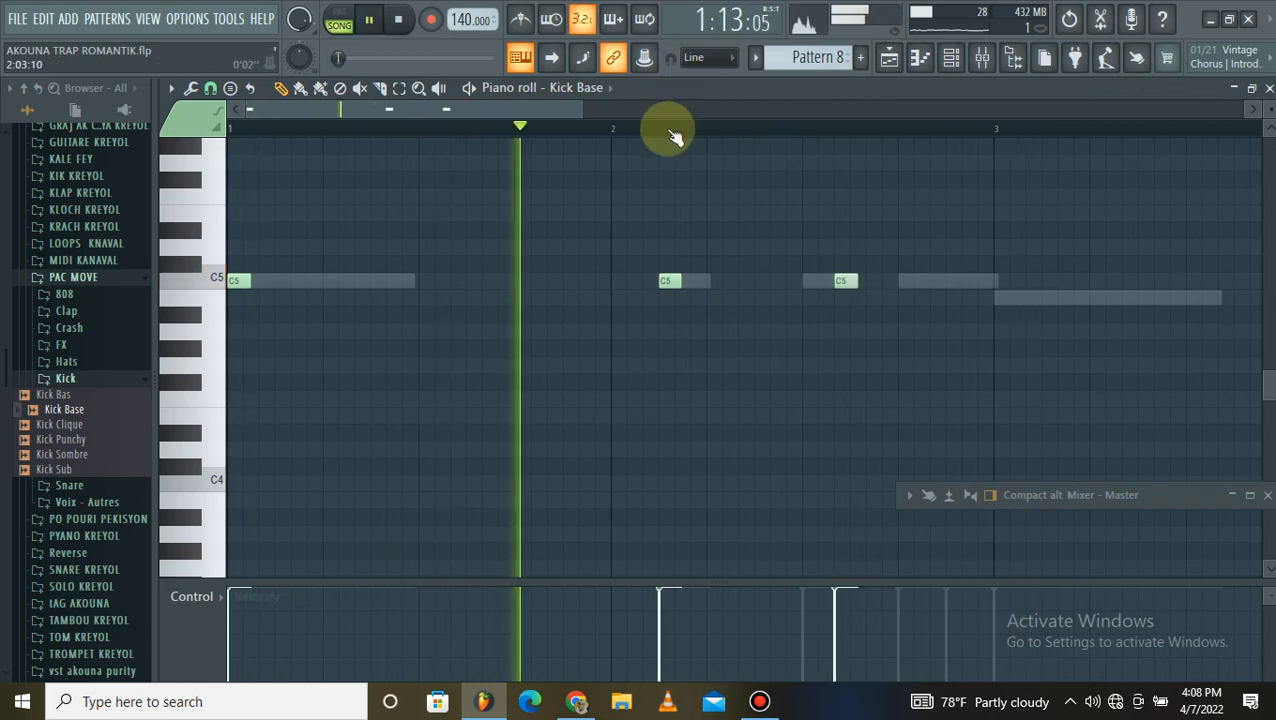
left_click_drag(650, 281, 630, 280)
left_click(692, 280)
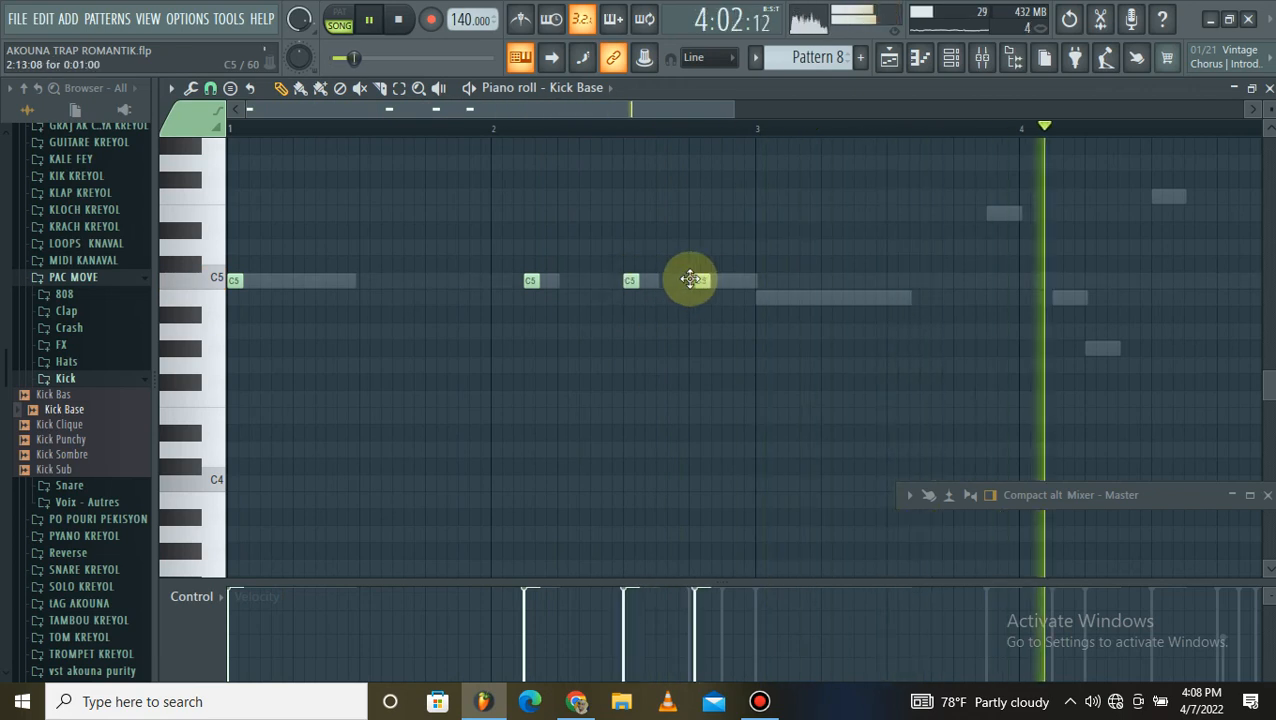
left_click(754, 280)
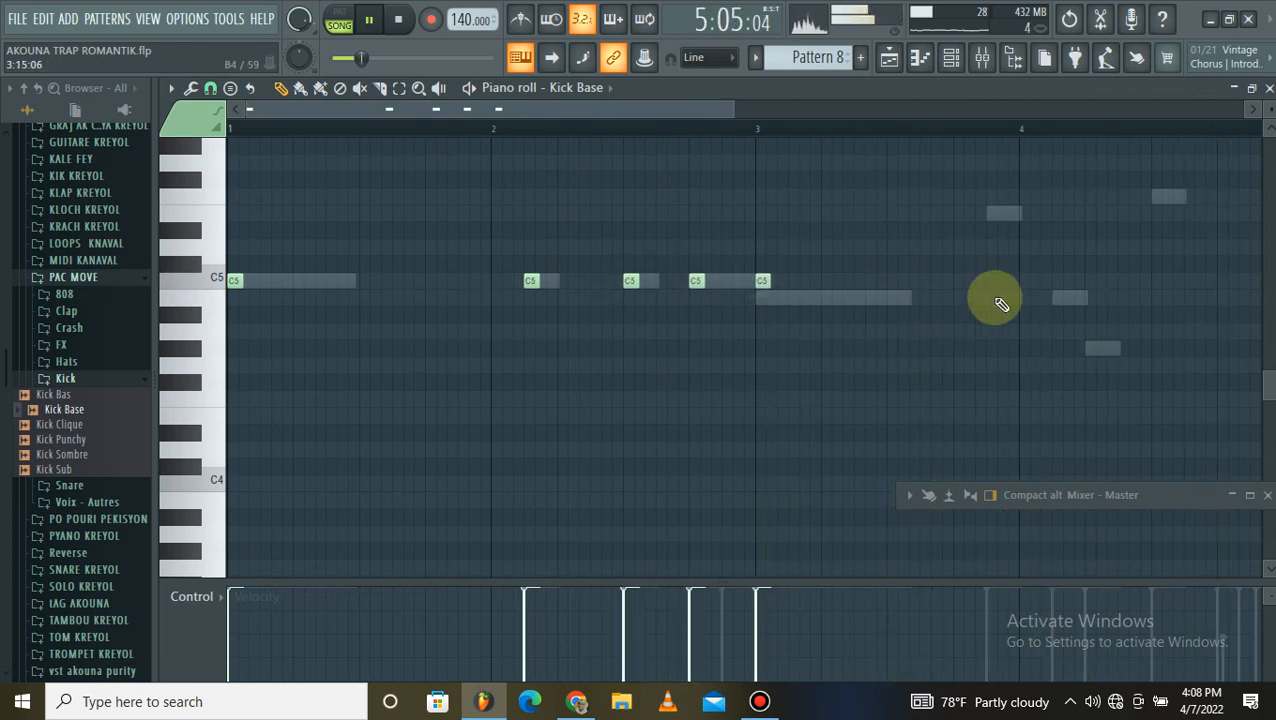
Step: Stop playback and place C5 kicks on the last 808 note of bar 3 and the first three of bar 4
key("space")
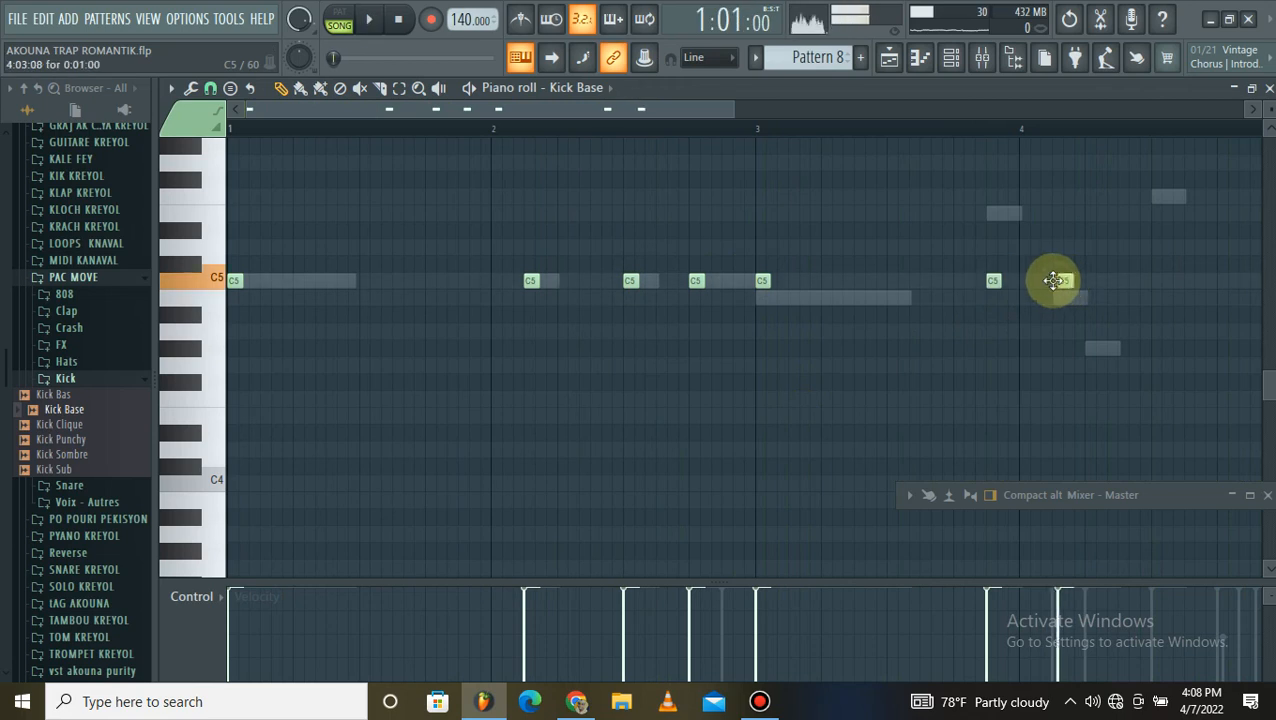
left_click_drag(782, 114, 866, 130)
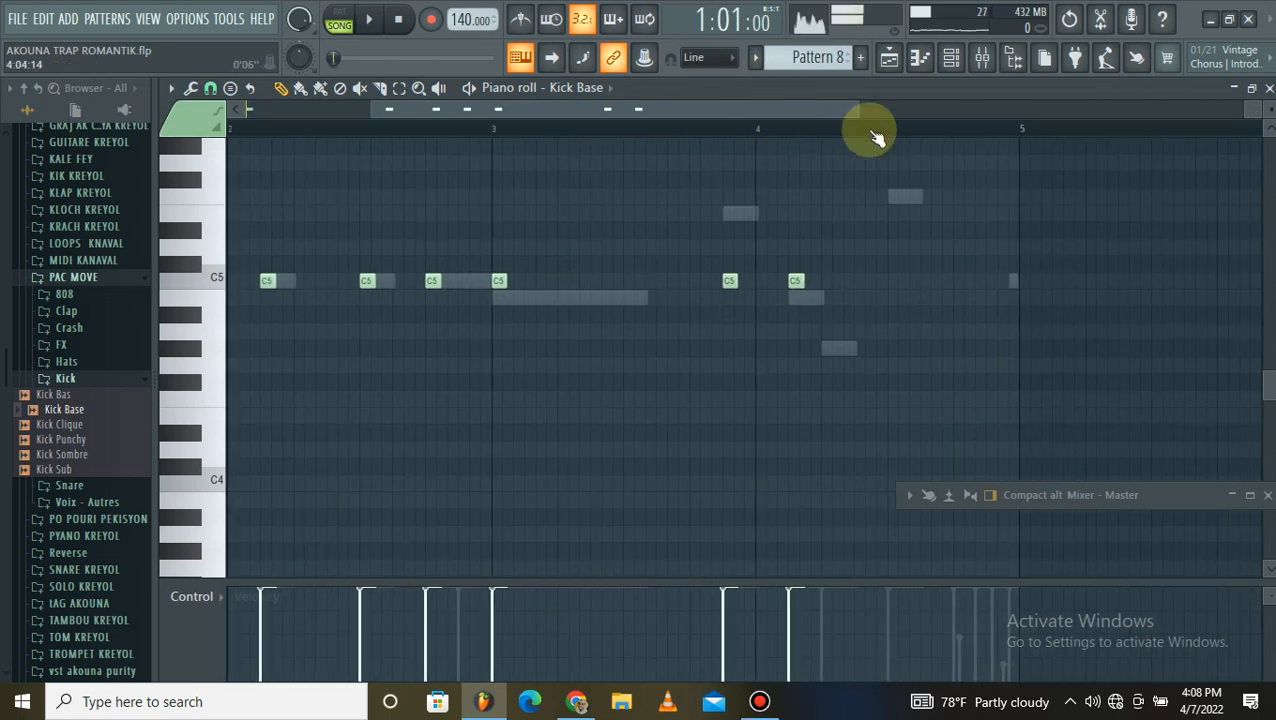
scroll(781, 282, "up", 3)
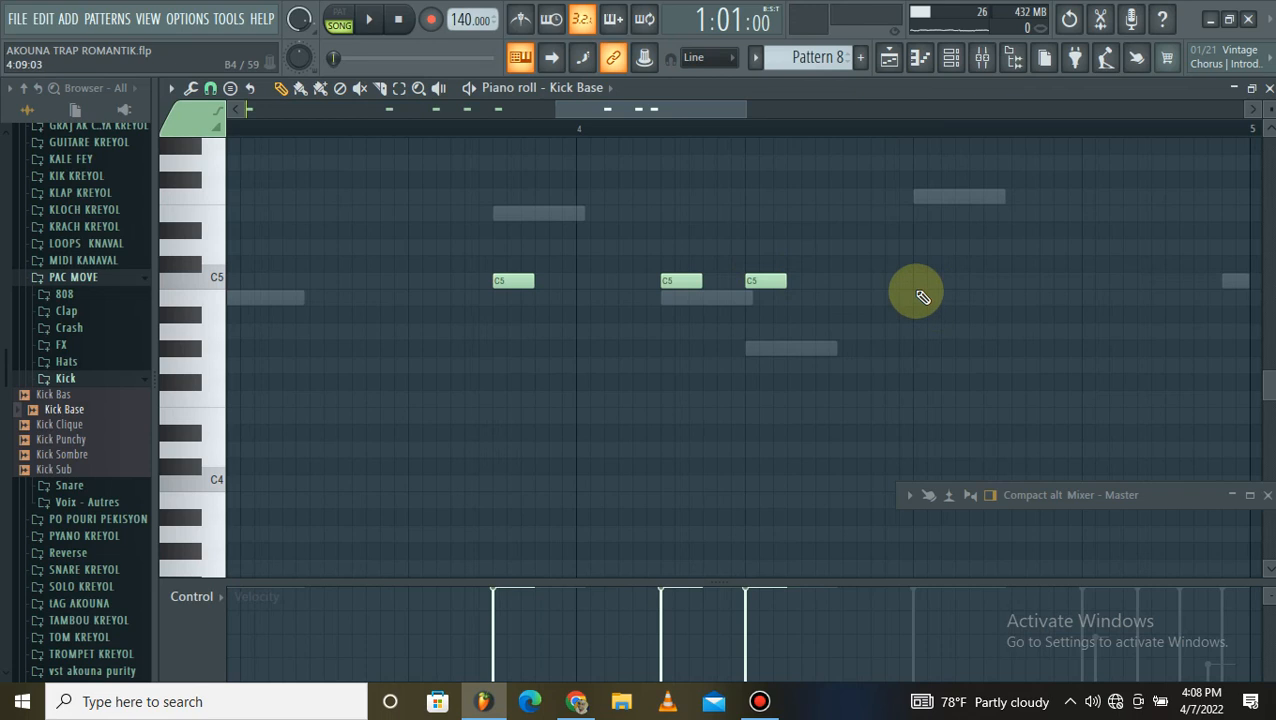
scroll(864, 112, "right", 2)
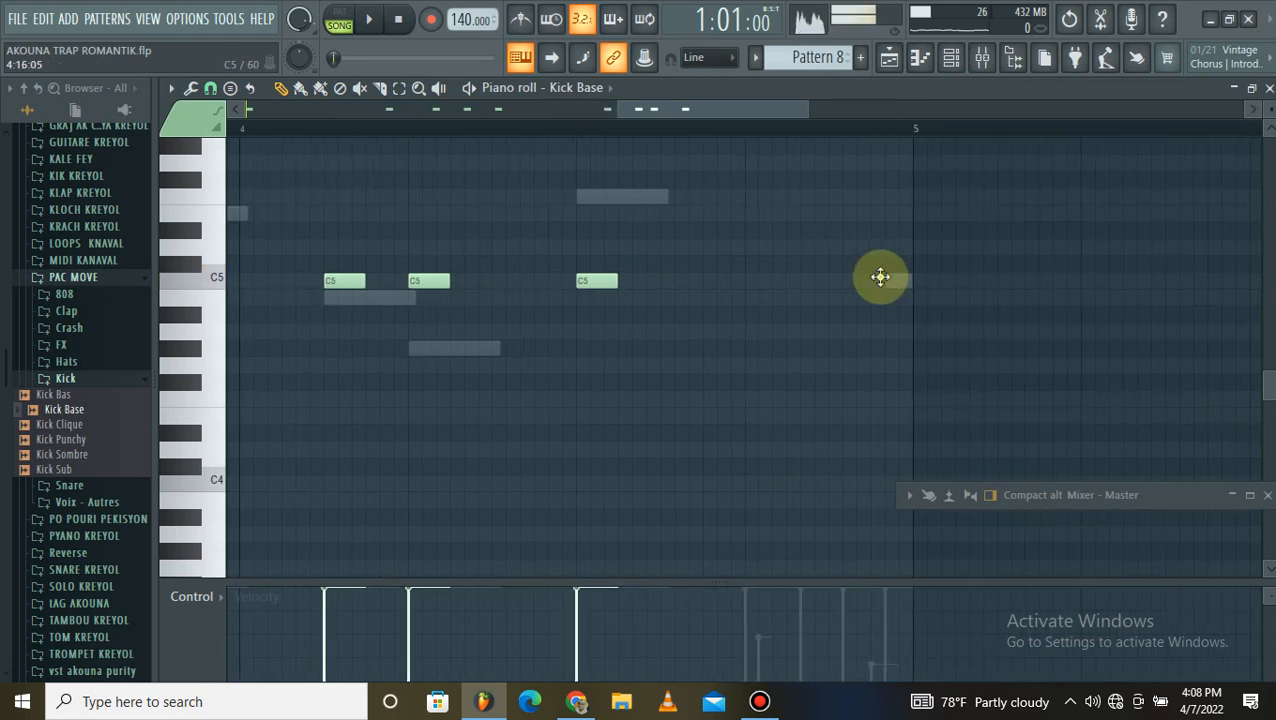
Step: Place three C5 kicks at the starts of the three joined A5 bass notes ending bar 4 and play the result
scroll(907, 285, "up", 3)
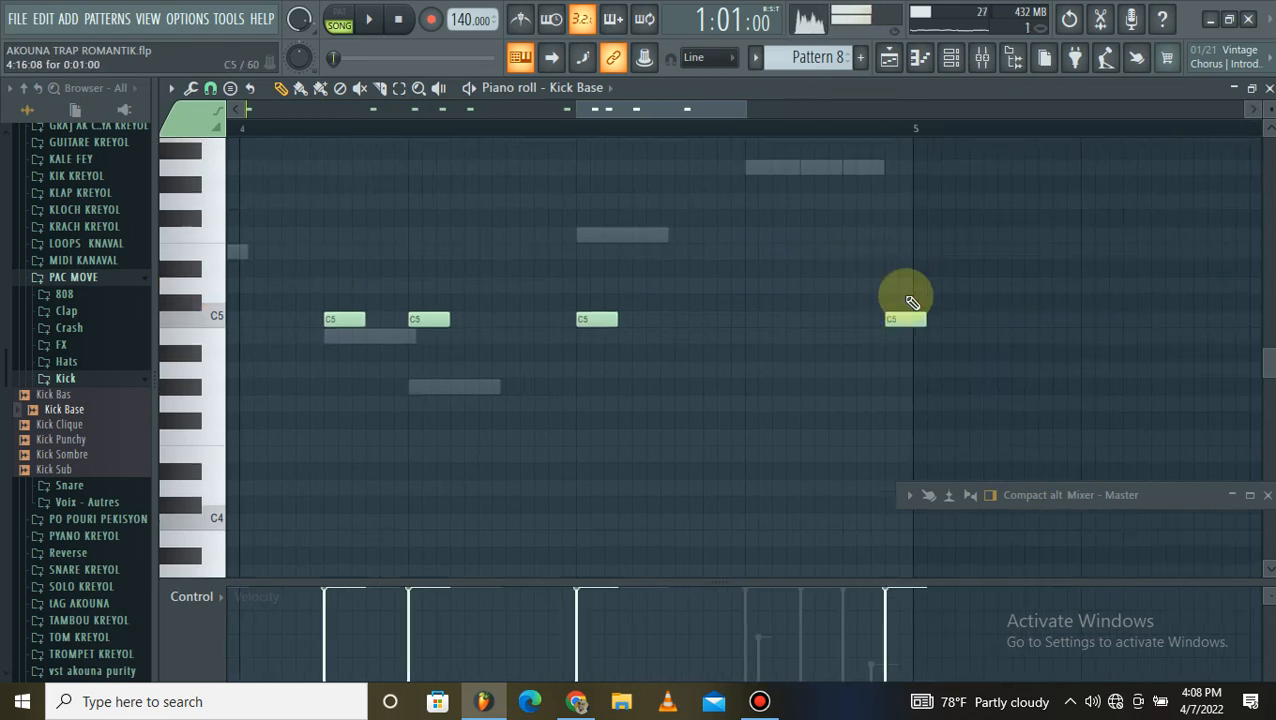
left_click_drag(886, 377, 726, 379)
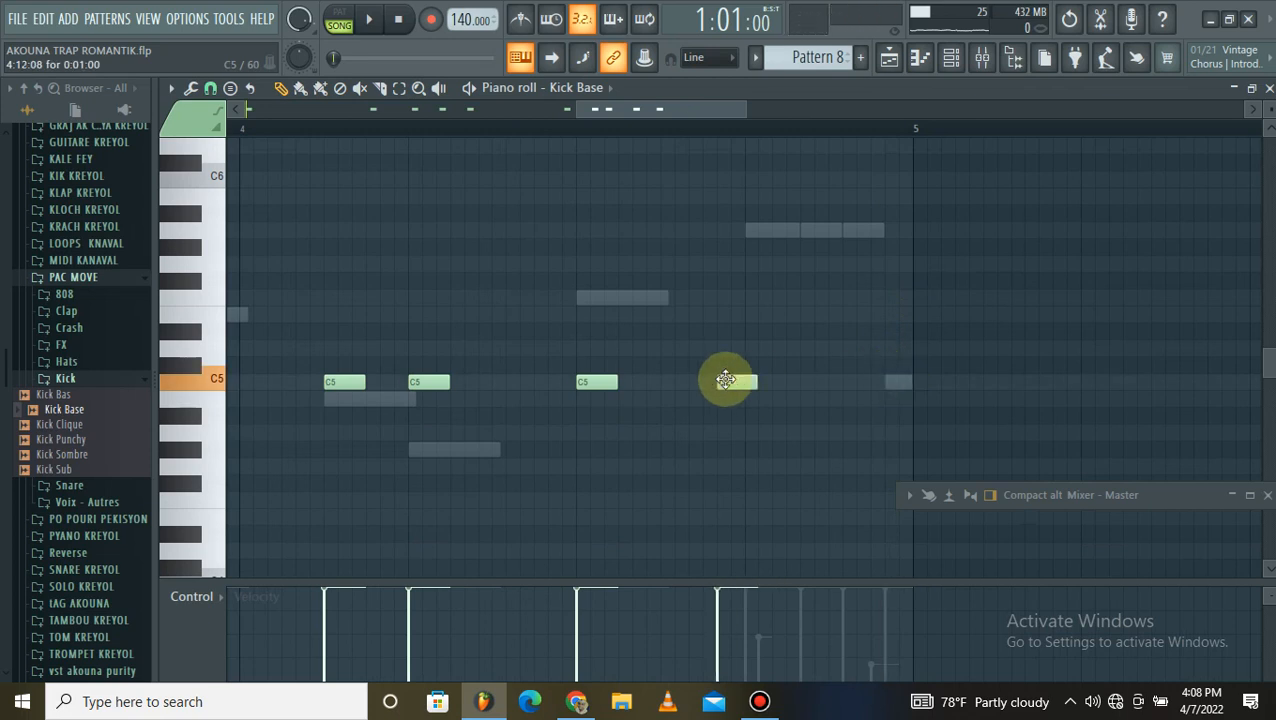
left_click(809, 384)
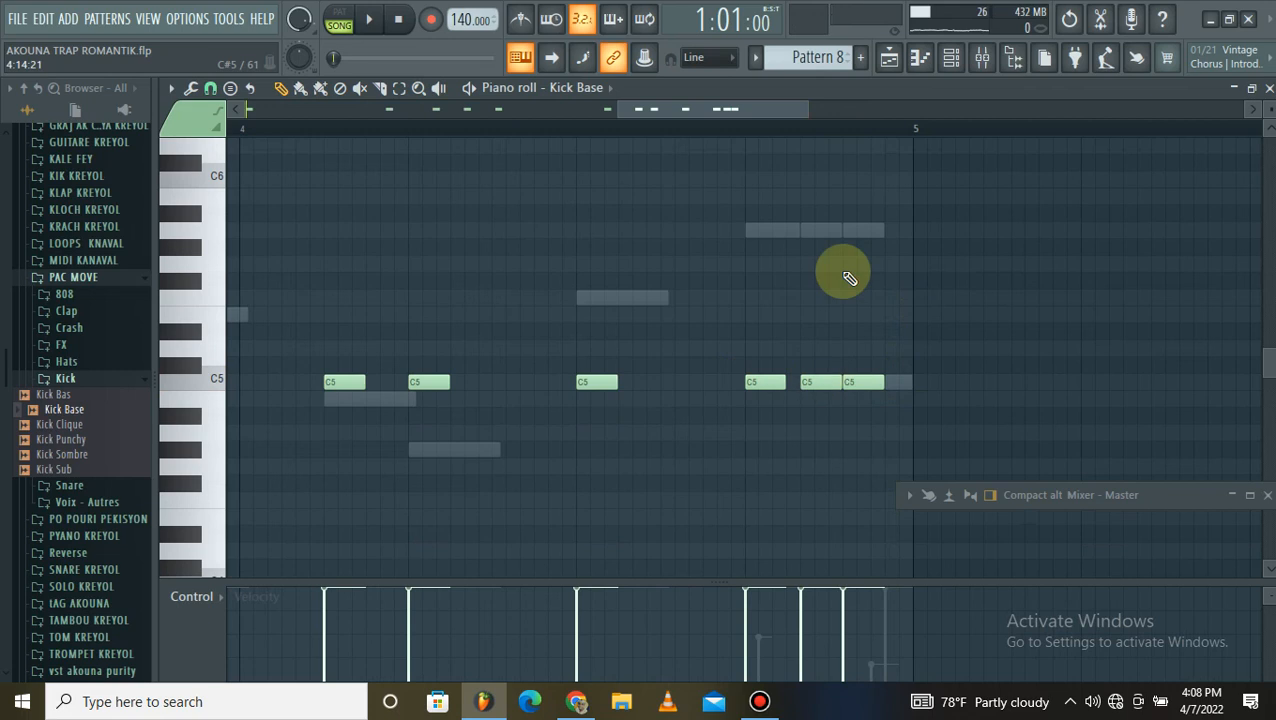
scroll(873, 131, "up", 3)
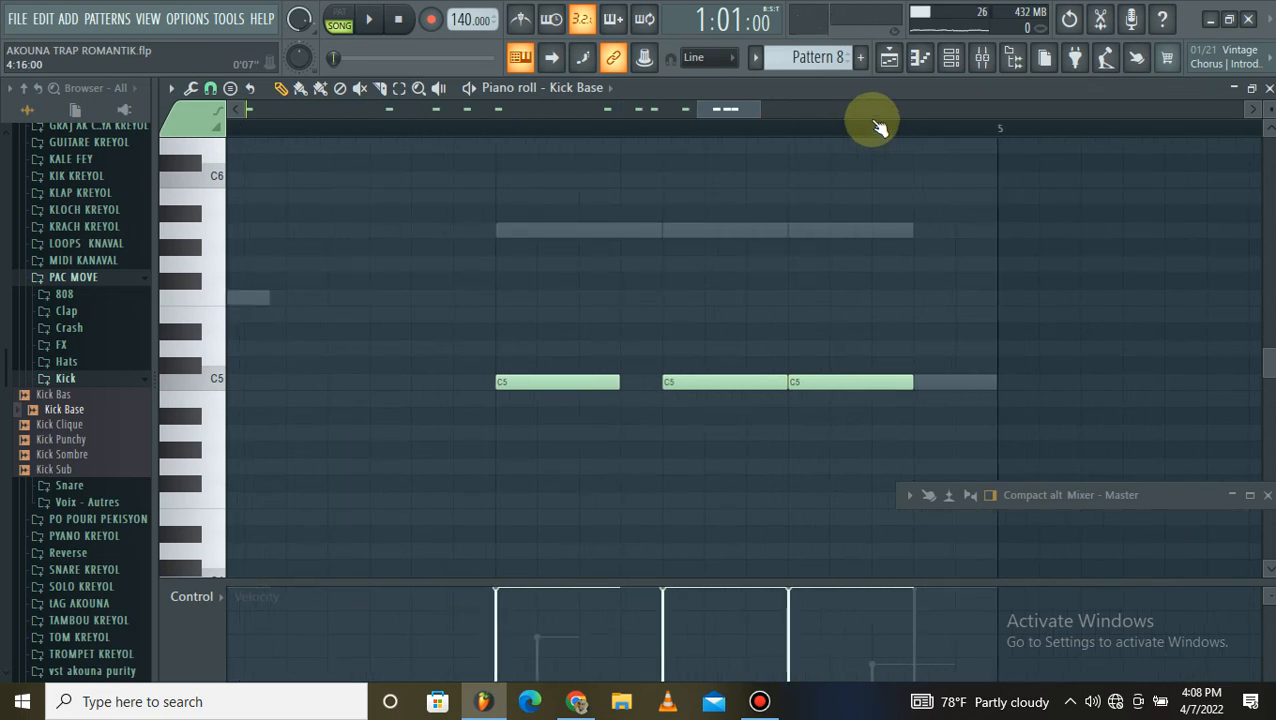
scroll(876, 126, "down", 4)
scroll(613, 326, "down", 2)
scroll(613, 326, "down", 1)
scroll(810, 138, "down", 3)
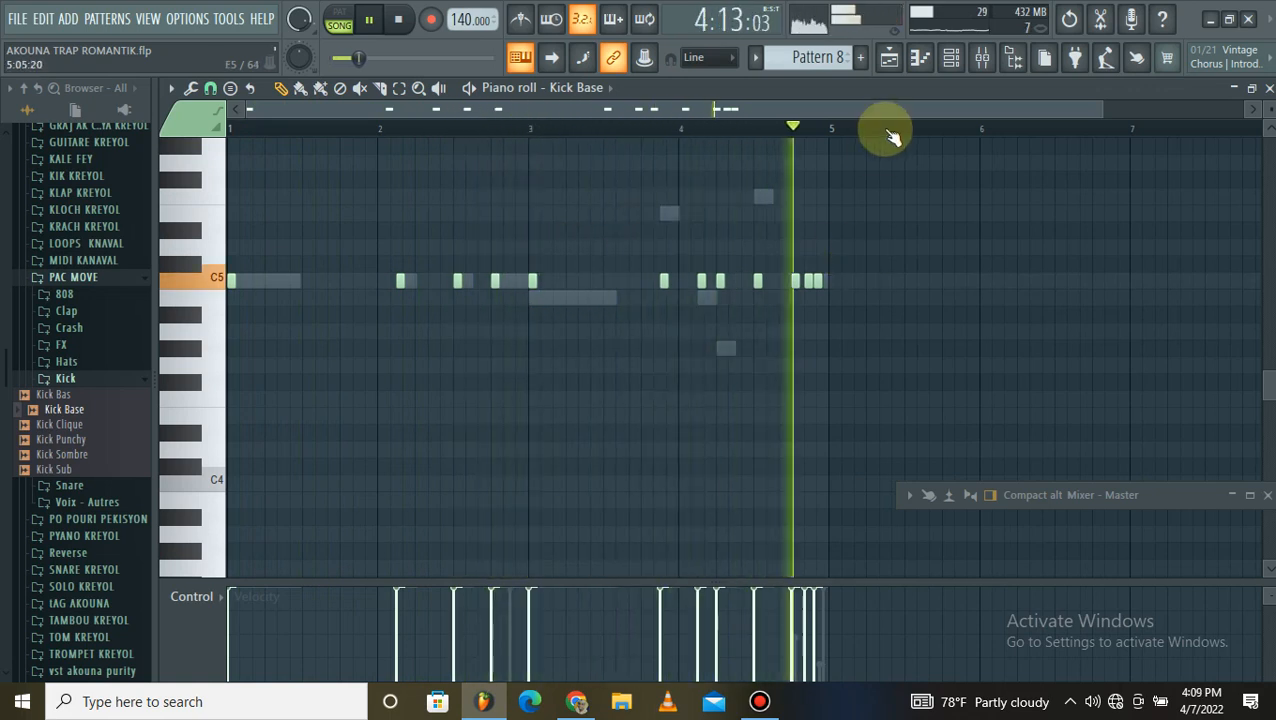
Step: Leave the piano roll, move the Pattern 8 clip to bar 9 of Track 9 with a second at bar 13, and play the song
left_click(949, 63)
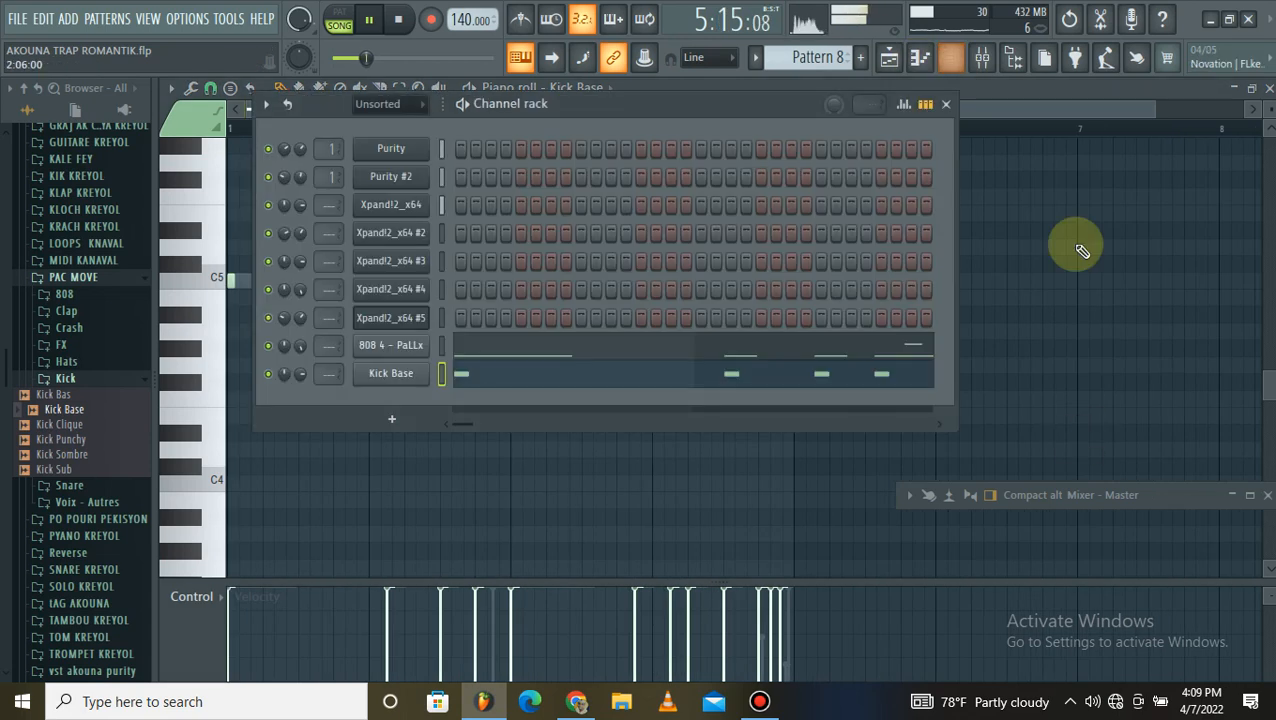
left_click(946, 104)
left_click(1268, 88)
key("space")
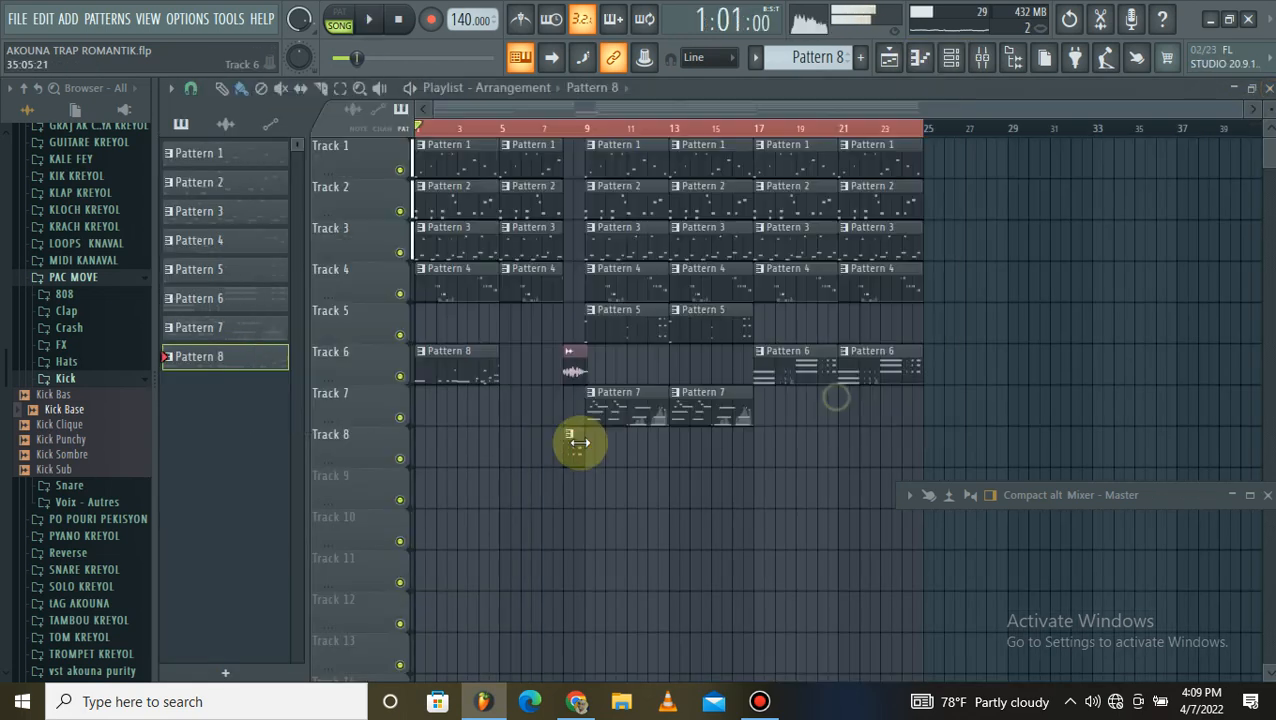
left_click_drag(520, 450, 626, 483)
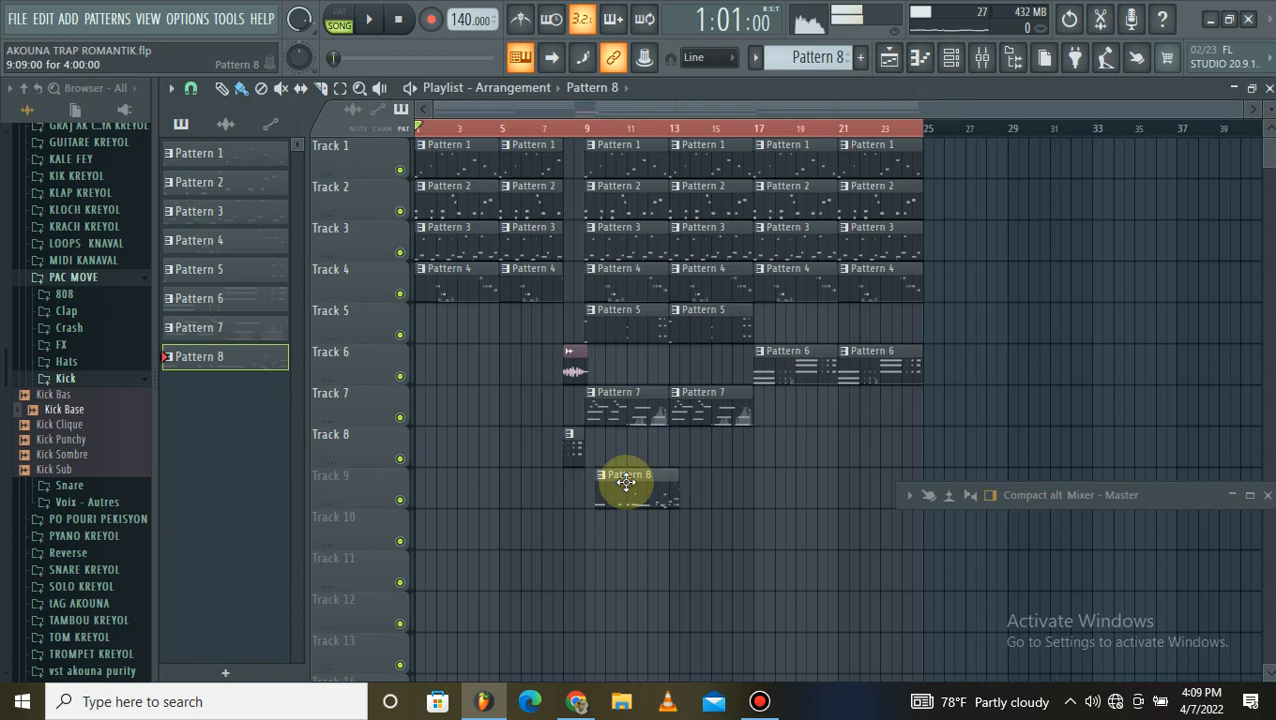
left_click(692, 485)
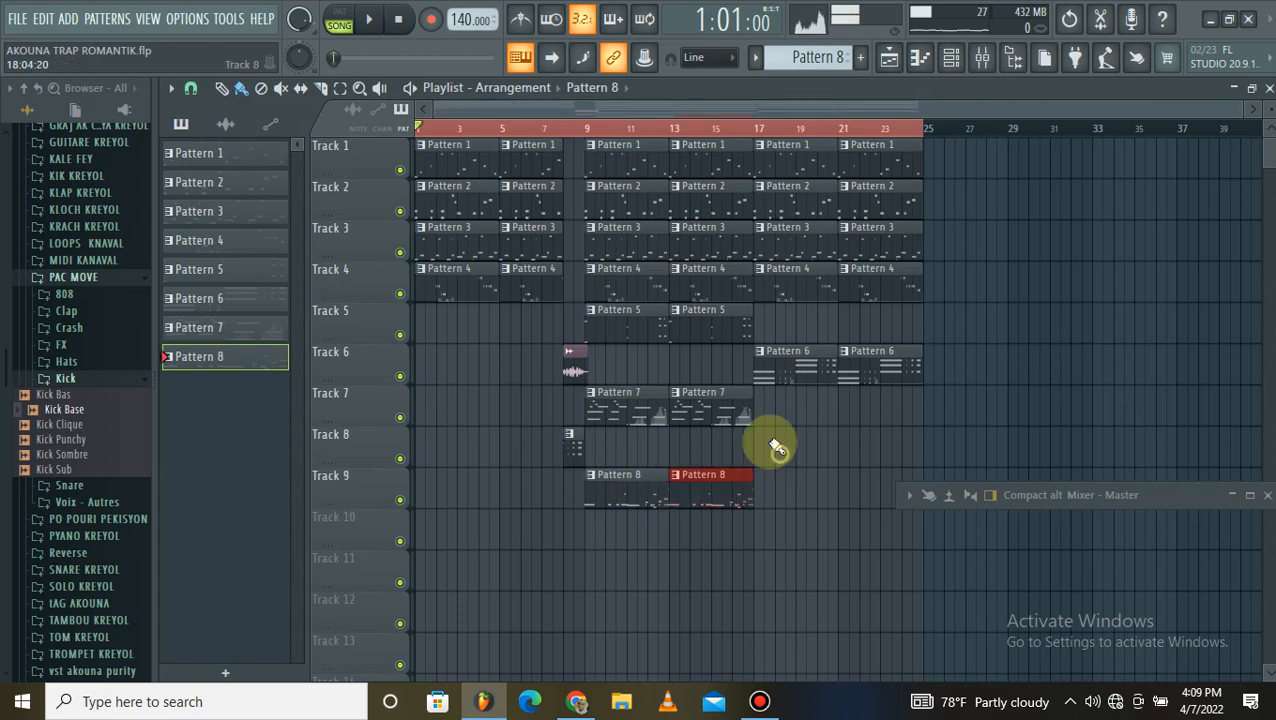
key("space")
scroll(525, 131, "up", 2)
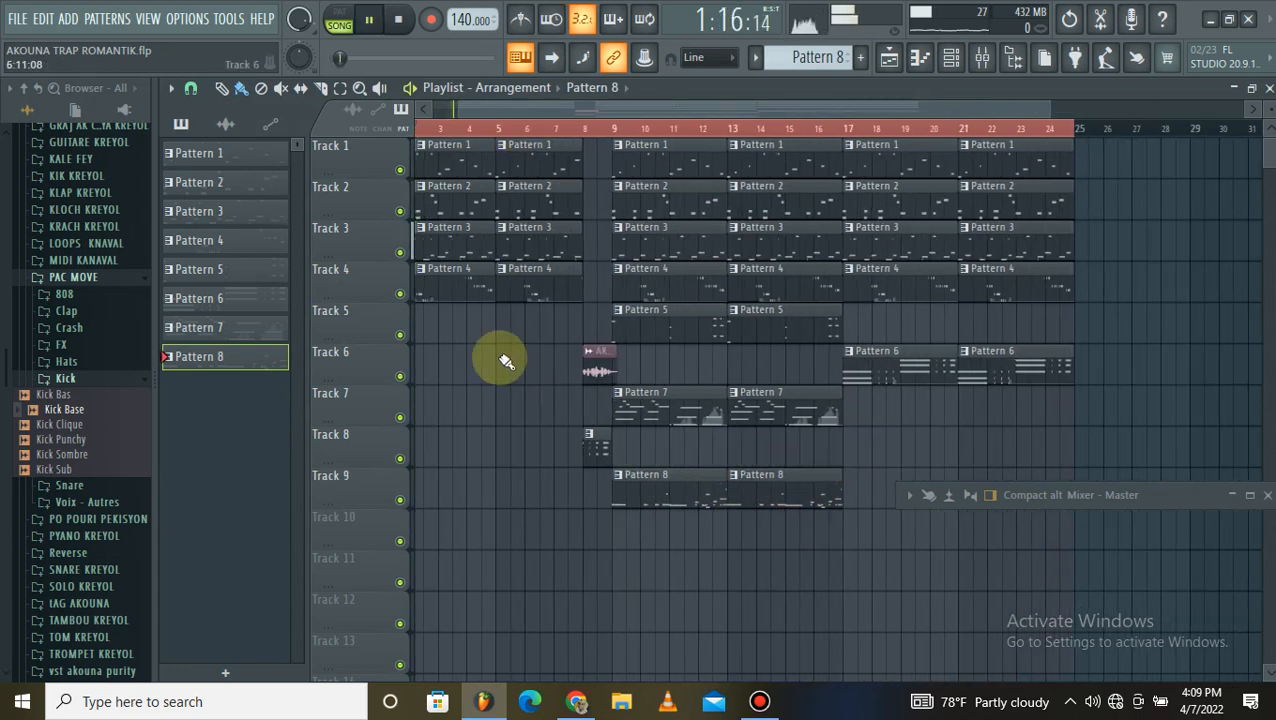
scroll(507, 351, "down", 2)
key("space")
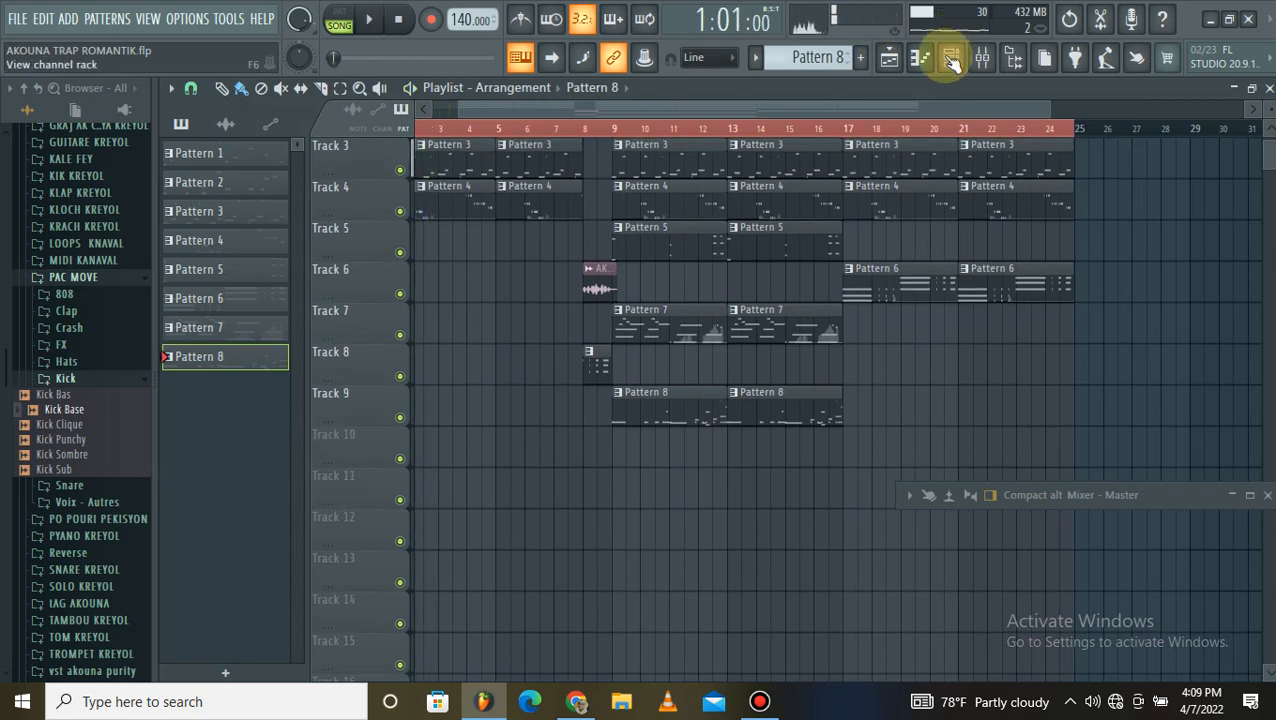
Step: Cut the Kick Base notes from Pattern 8, paste them into a new Pattern 9, and place its clip at bar 9 of Track 10
left_click(951, 58)
right_click(396, 375)
left_click(634, 375)
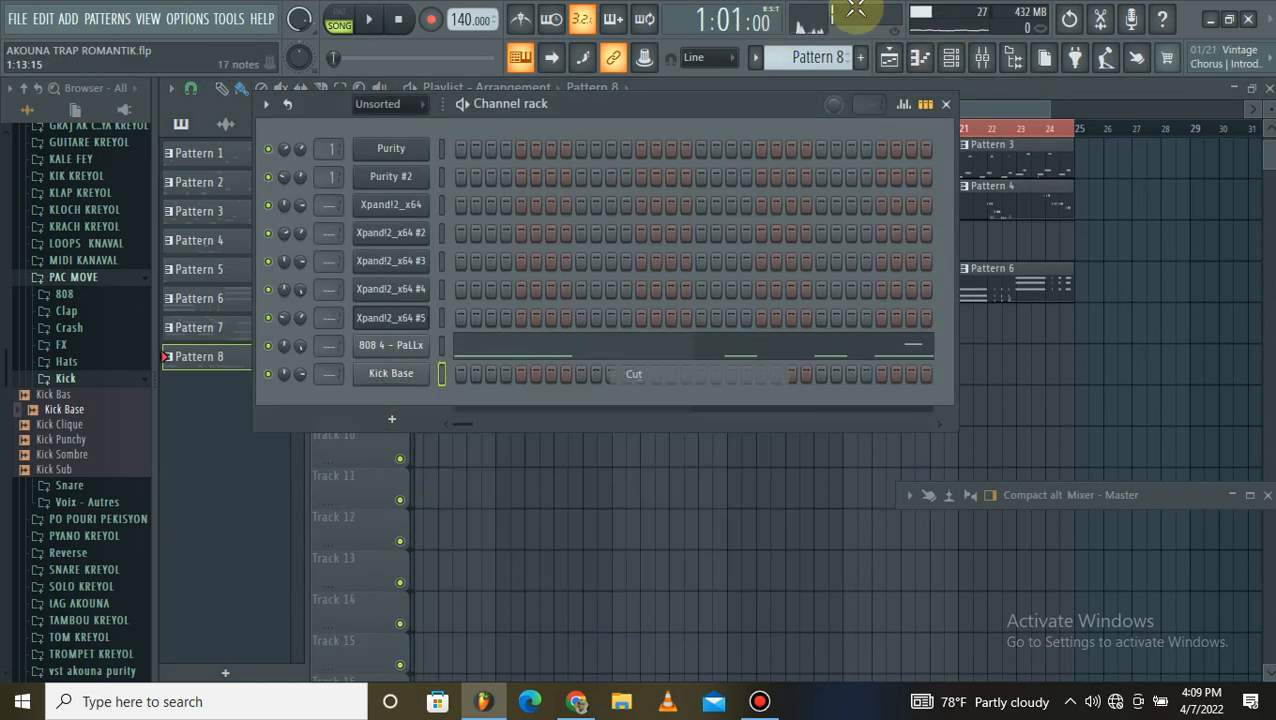
left_click(861, 57)
left_click(901, 80)
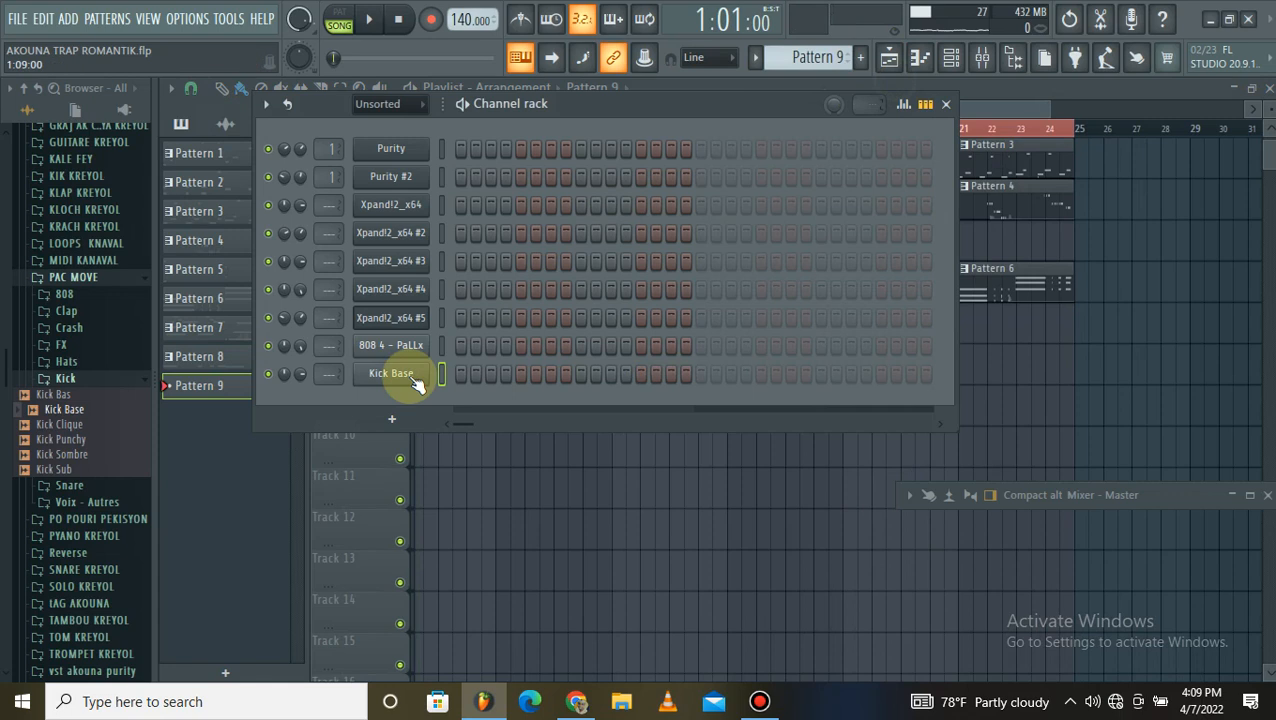
right_click(393, 376)
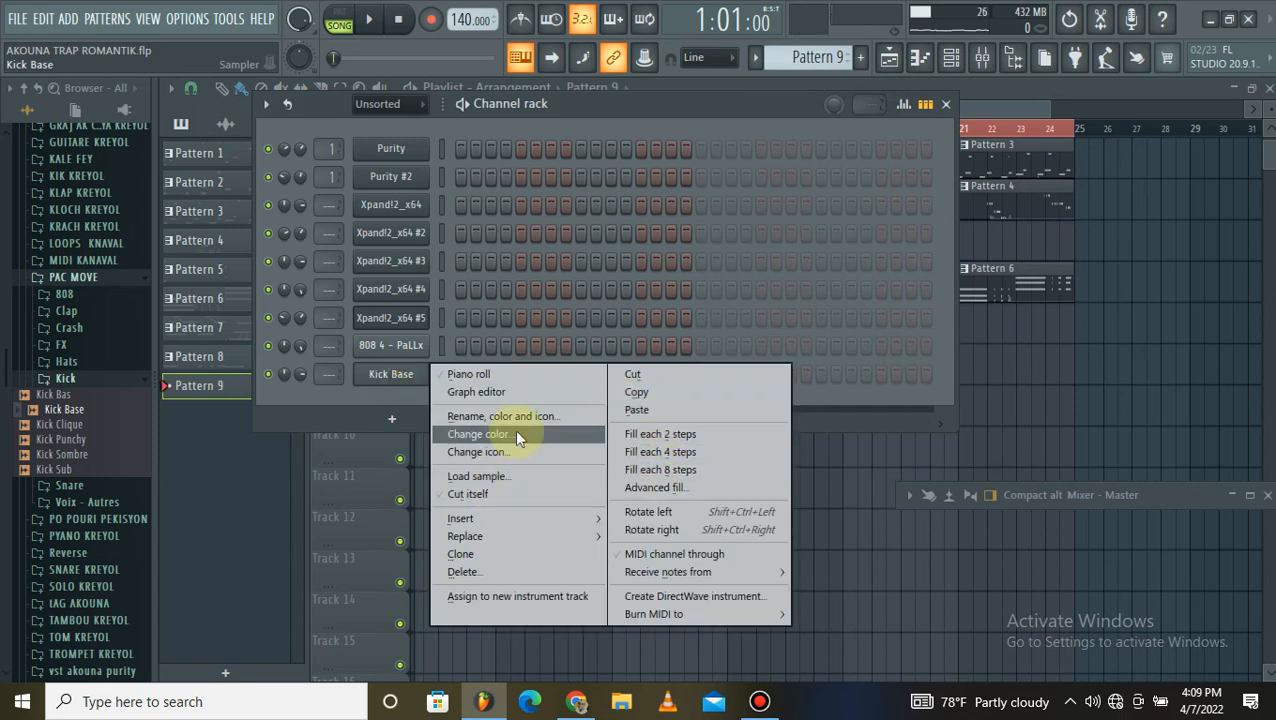
left_click(619, 410)
key("F6")
left_click(641, 431)
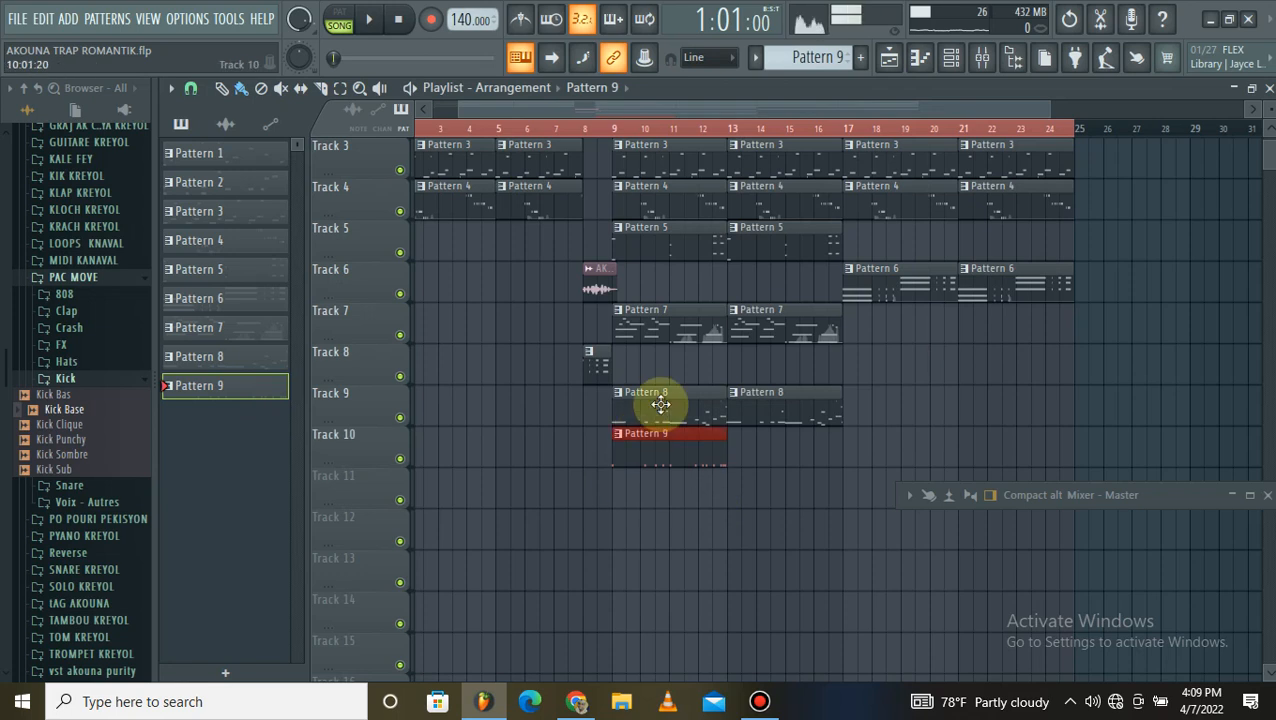
Step: Arrange one-bar Pattern 8 clips on Track 7 at bars 1, 2, 5 and midway through bar 6, removing those at bars 3 and 4
left_click_drag(400, 310, 402, 305)
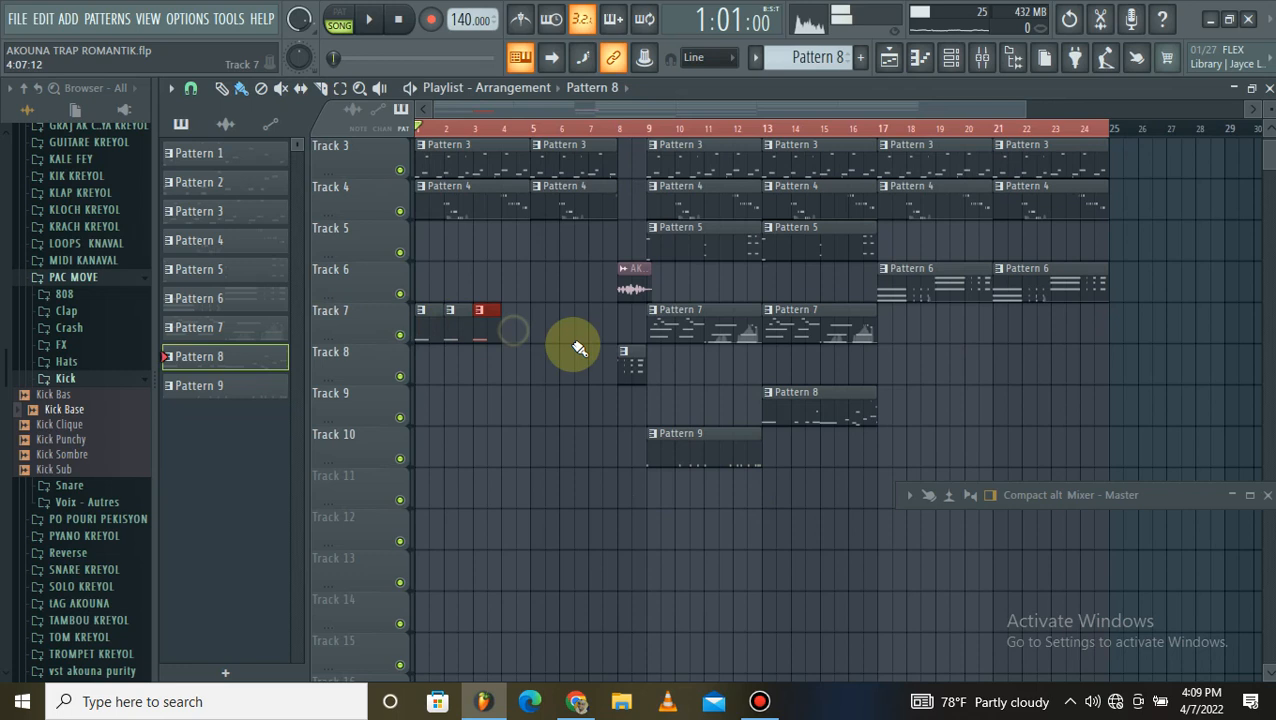
key("space")
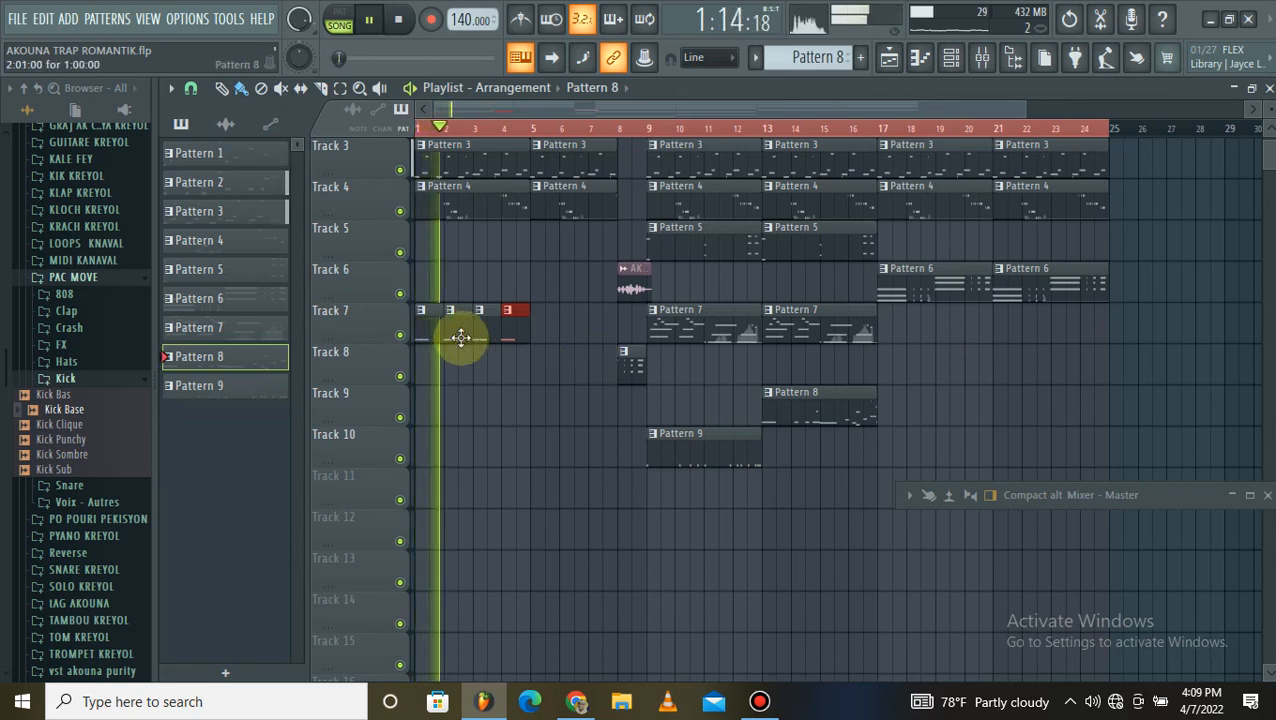
left_click(504, 333)
right_click(495, 332)
right_click(518, 336)
left_click(556, 335)
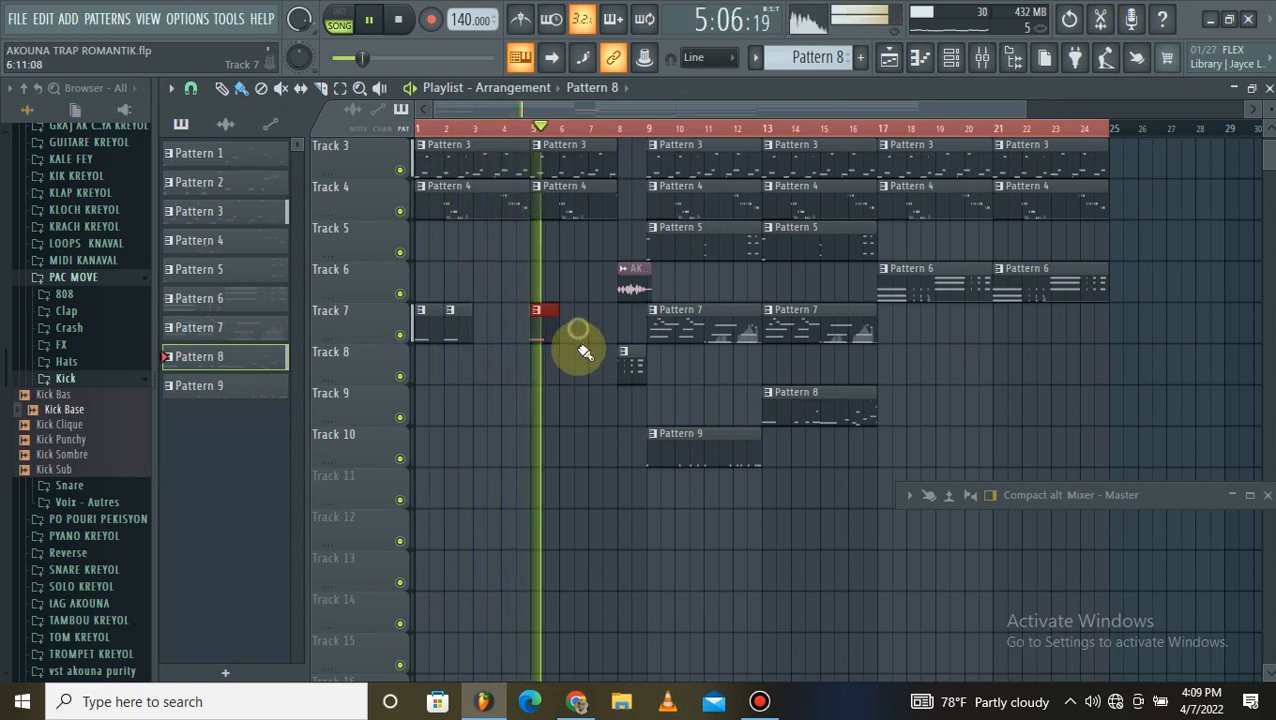
left_click(588, 335)
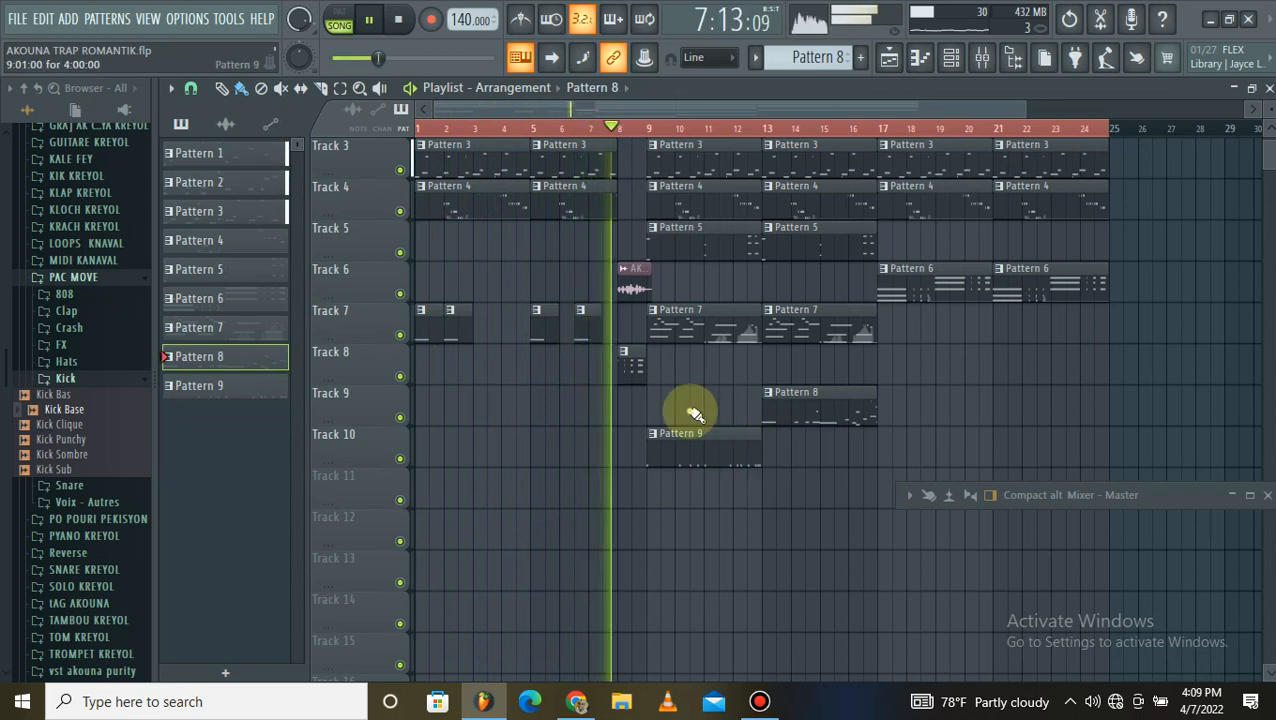
Step: Place a full four-bar Pattern 8 clip at bar 9 of Track 9 and Pattern 9 clips at bars 13, 17 and 21 of Track 10
left_click(657, 410)
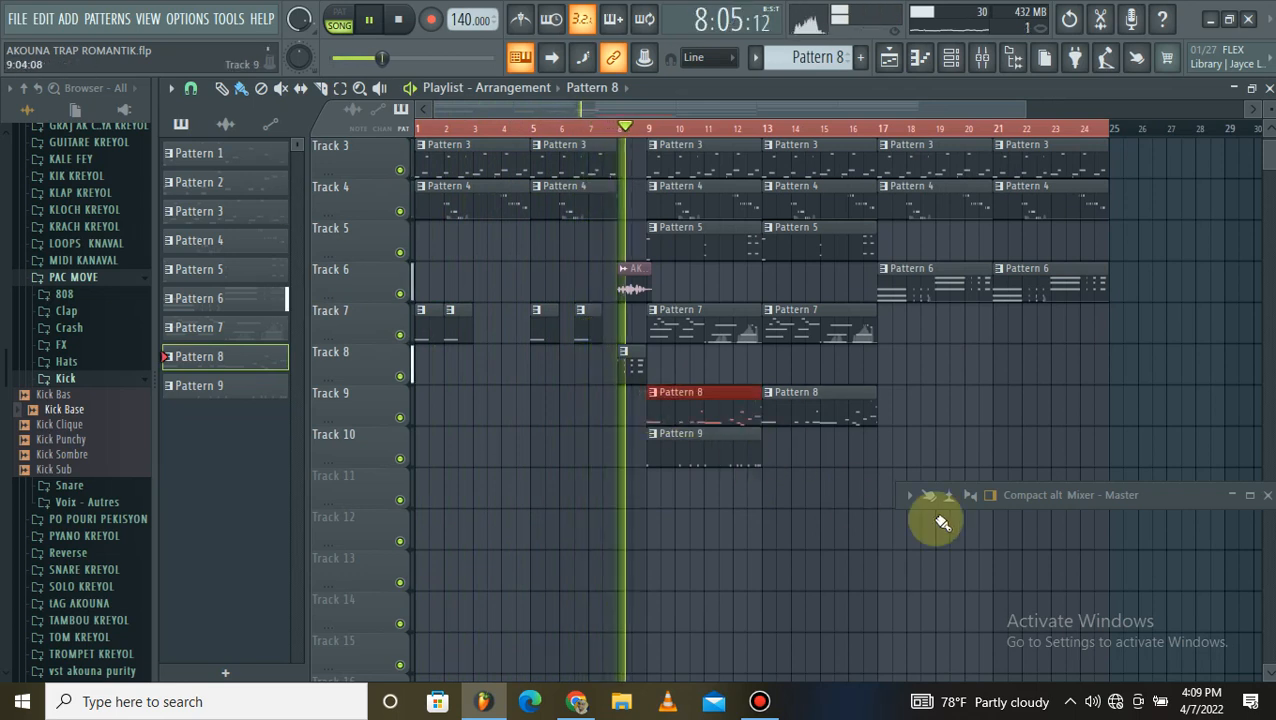
left_click(760, 460)
left_click(834, 462)
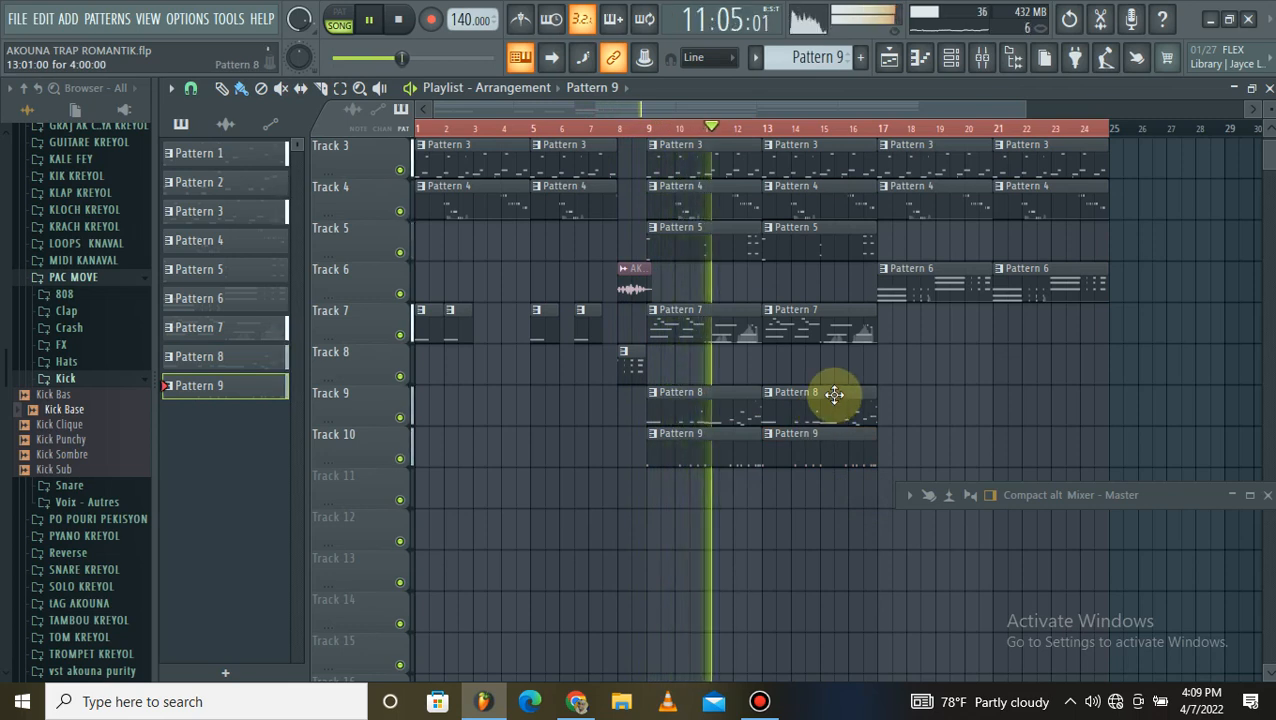
left_click(882, 447)
left_click(1000, 455)
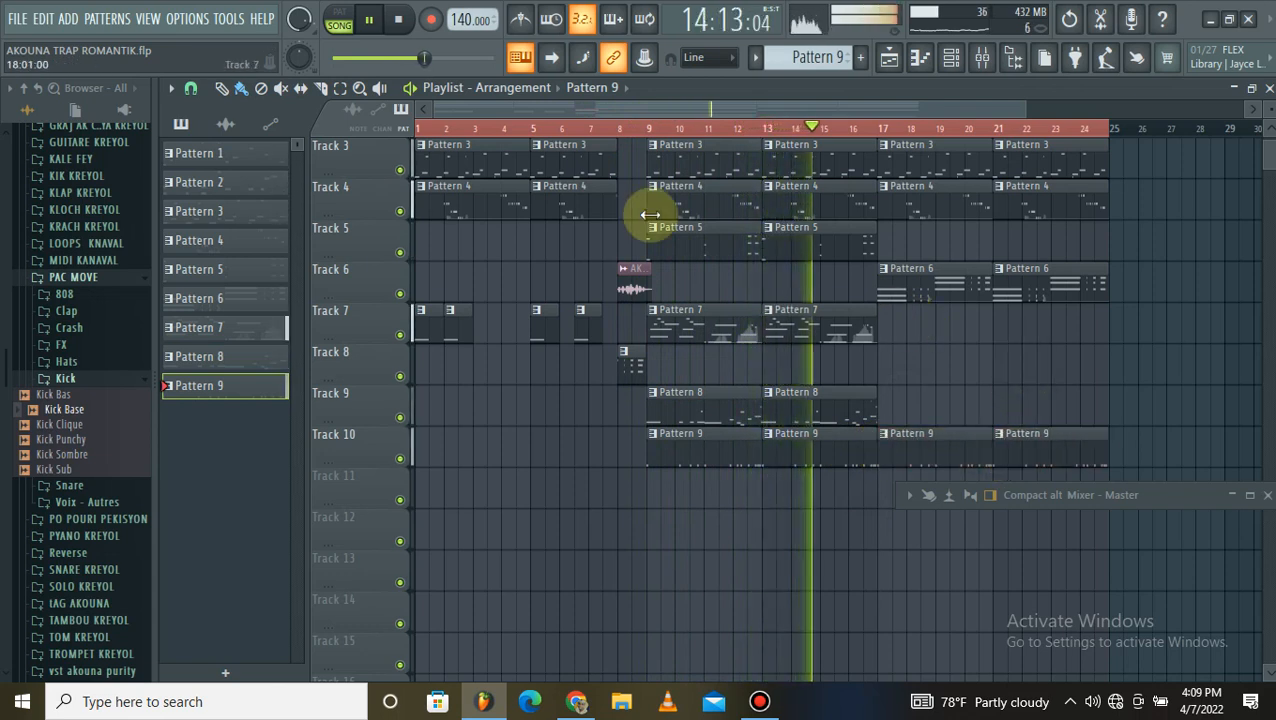
key("space")
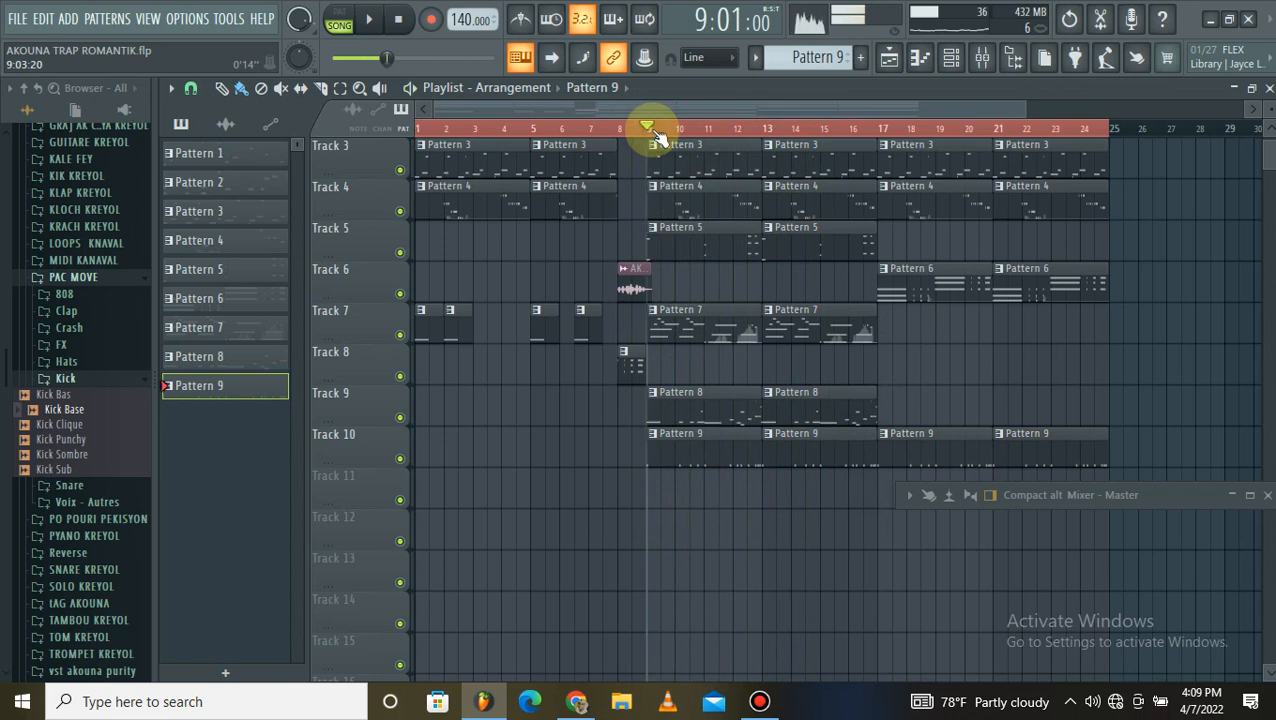
Step: Create Pattern 10, place its clips at bars 9 and 13 of Track 11, and shorten the time selection to bars 1 through 16
left_click(862, 58)
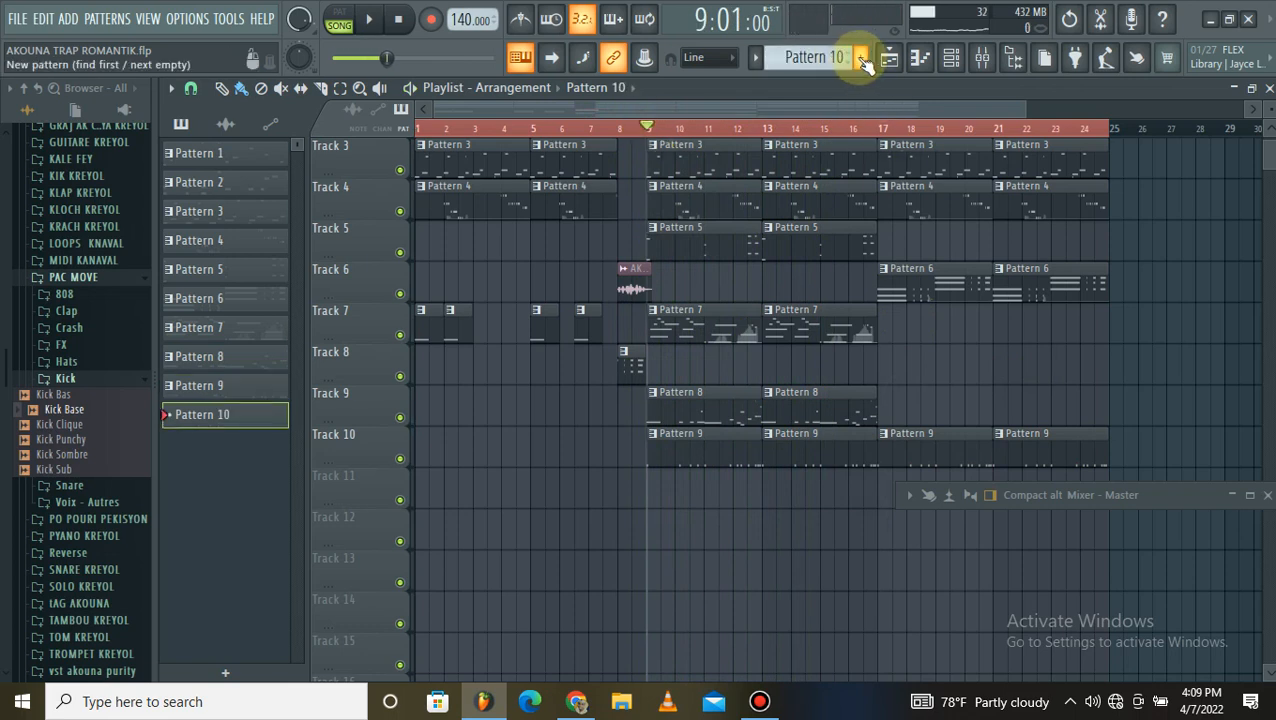
left_click(671, 541)
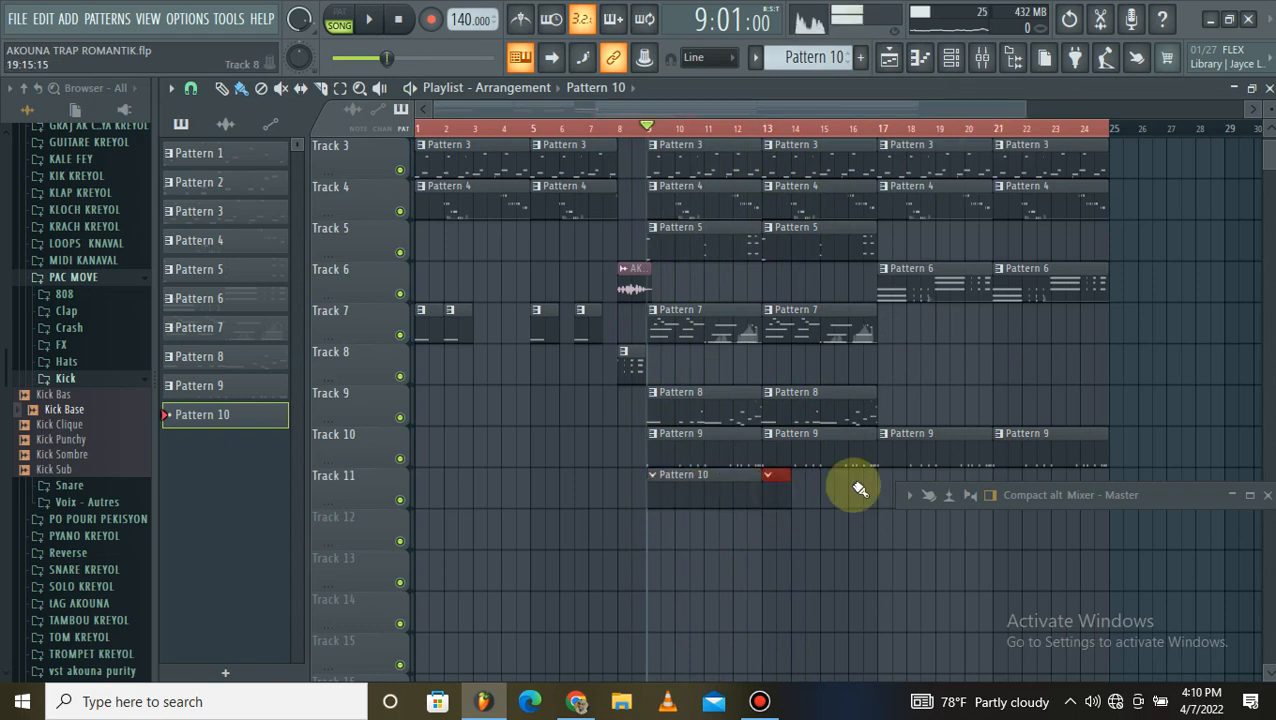
left_click(774, 497)
left_click_drag(1112, 145, 867, 125)
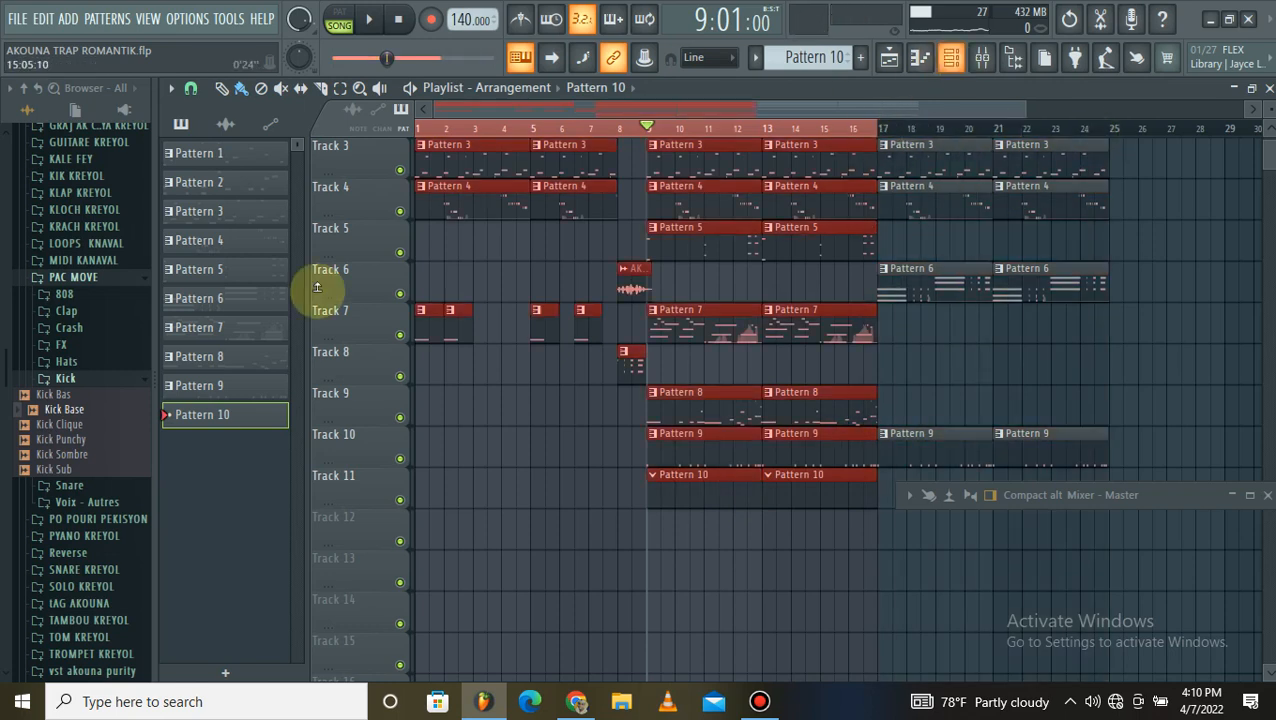
Step: Add the Snare Young Thug sample from the PAC MOVE Snare folder as a new channel and open its piano roll
left_click(55, 380)
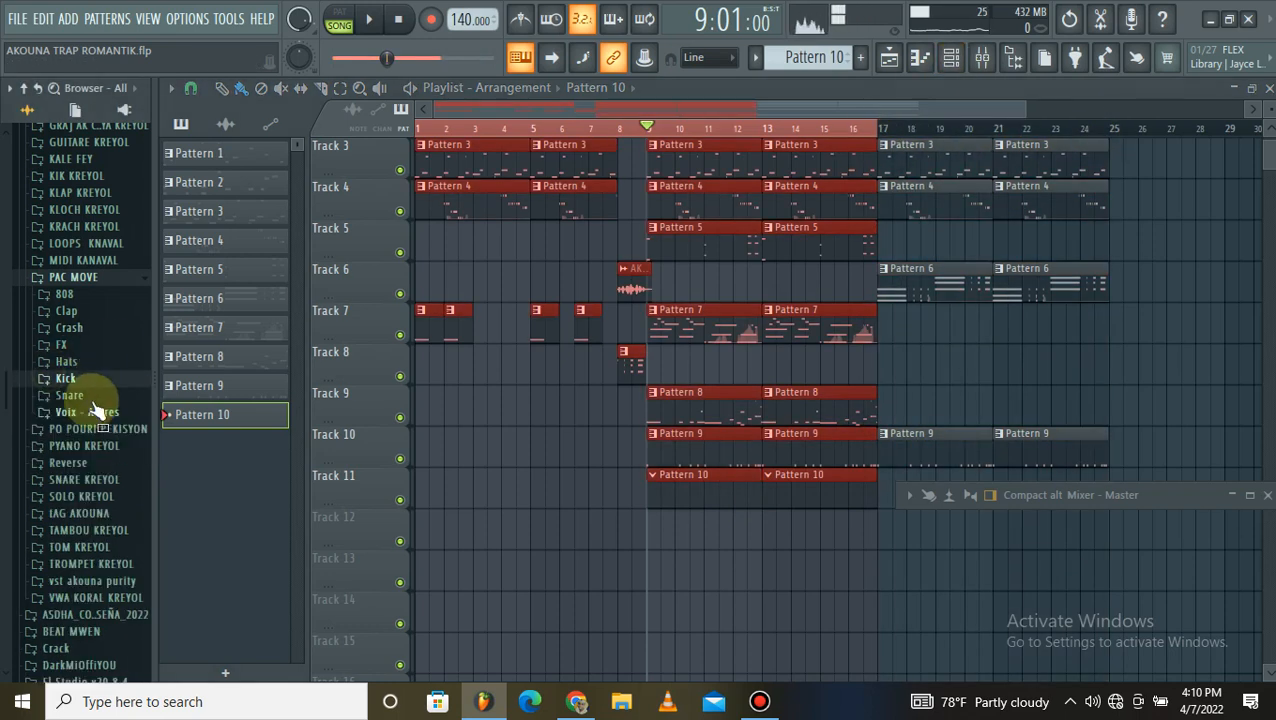
left_click(88, 396)
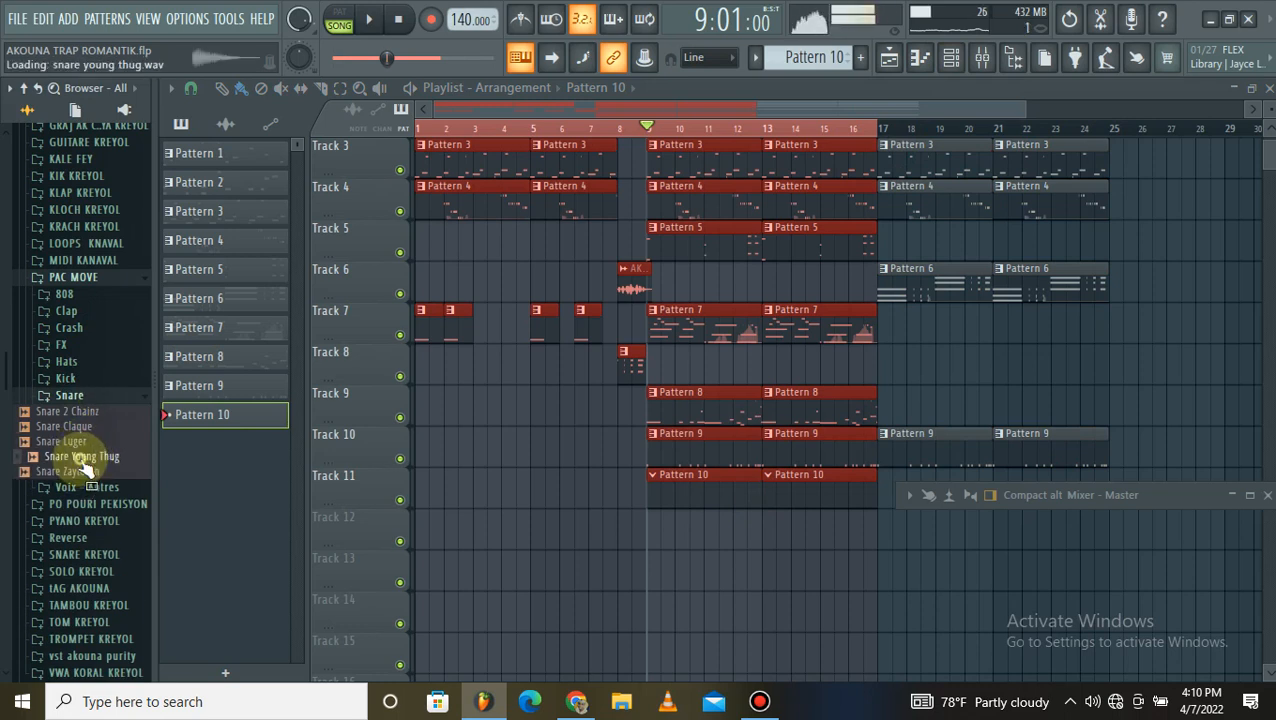
left_click(952, 60)
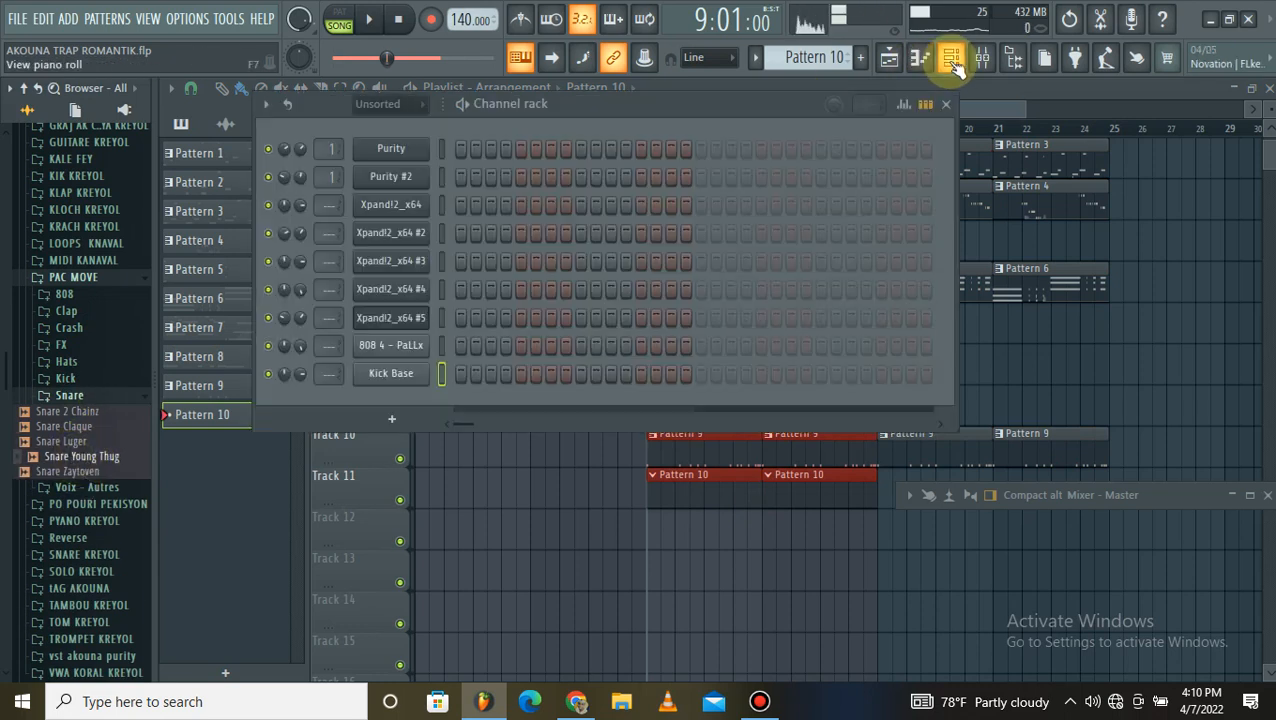
left_click_drag(415, 400, 418, 401)
right_click(418, 402)
left_click(450, 406)
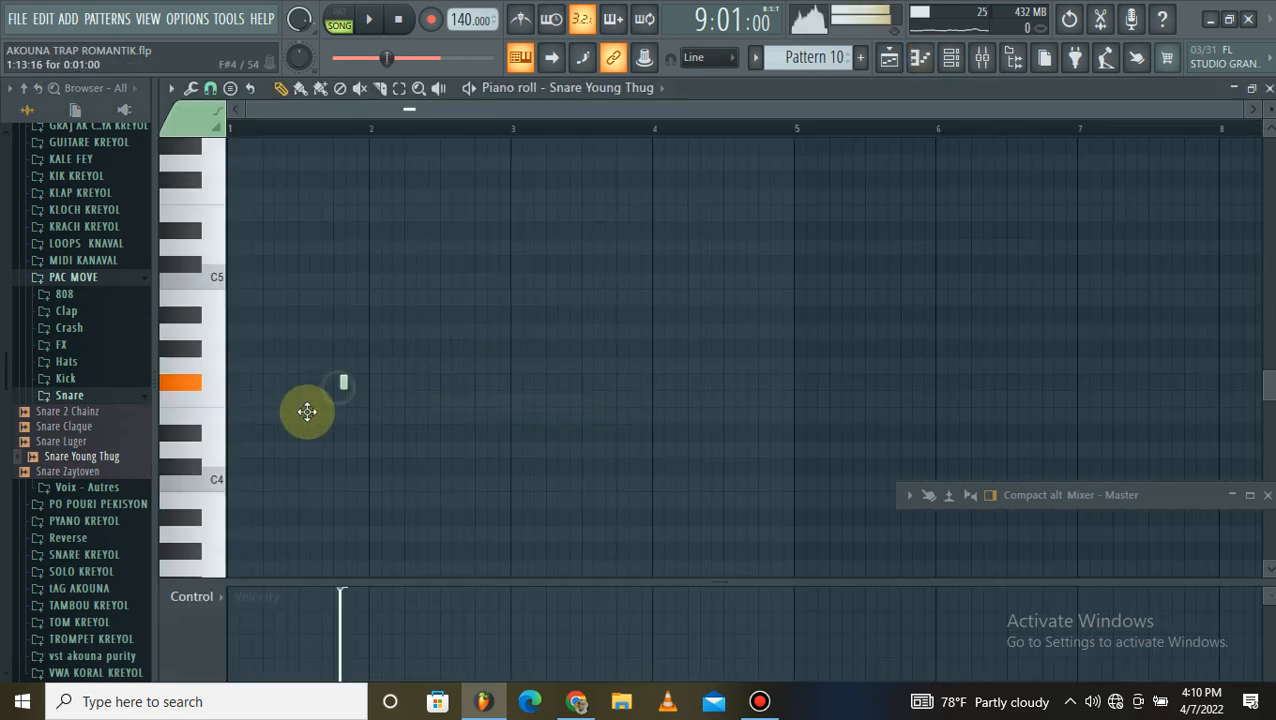
Step: Place C5 snare notes on the third beat of each of the four bars and play the result
left_click_drag(306, 412, 301, 270)
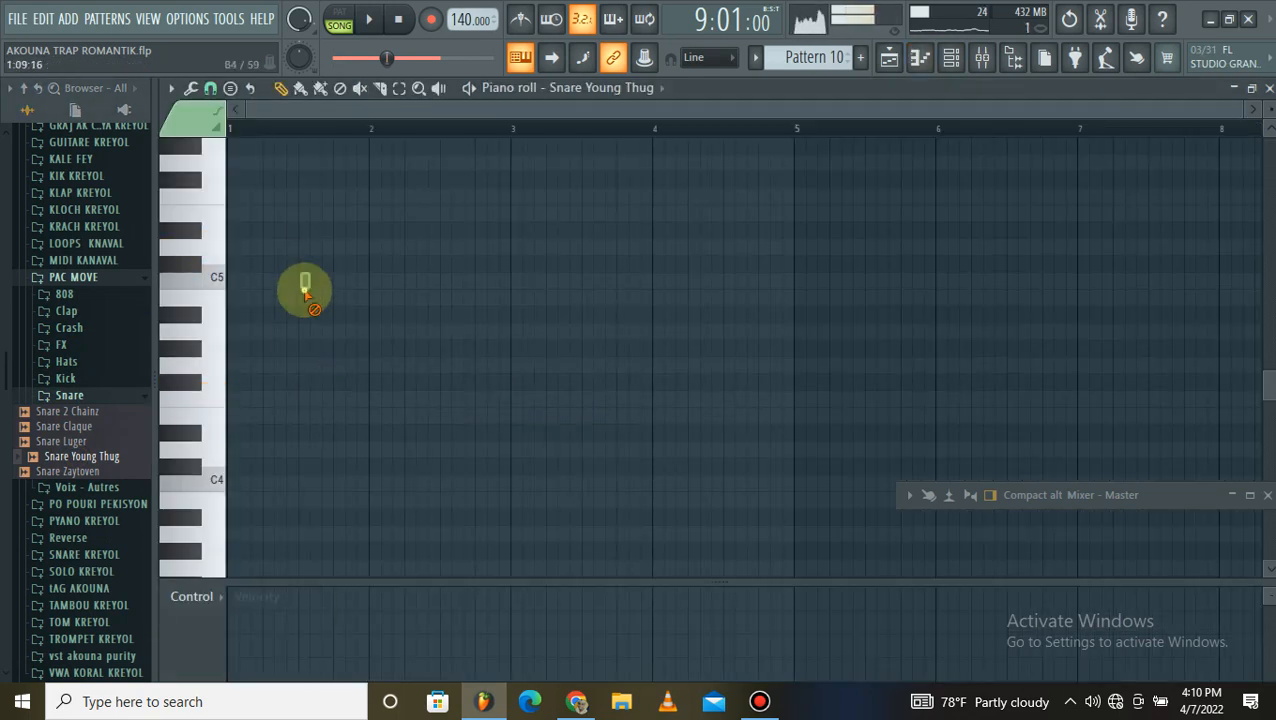
left_click(200, 88)
left_click(229, 176)
left_click(306, 290)
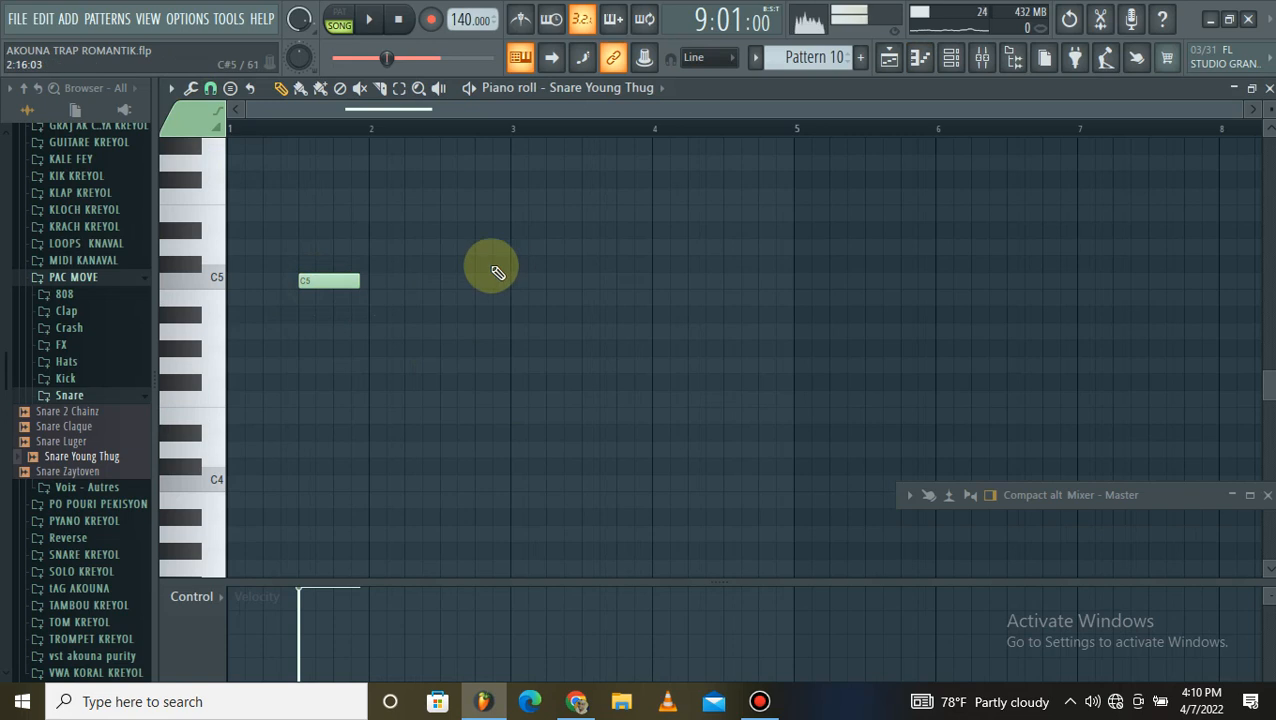
left_click(590, 285)
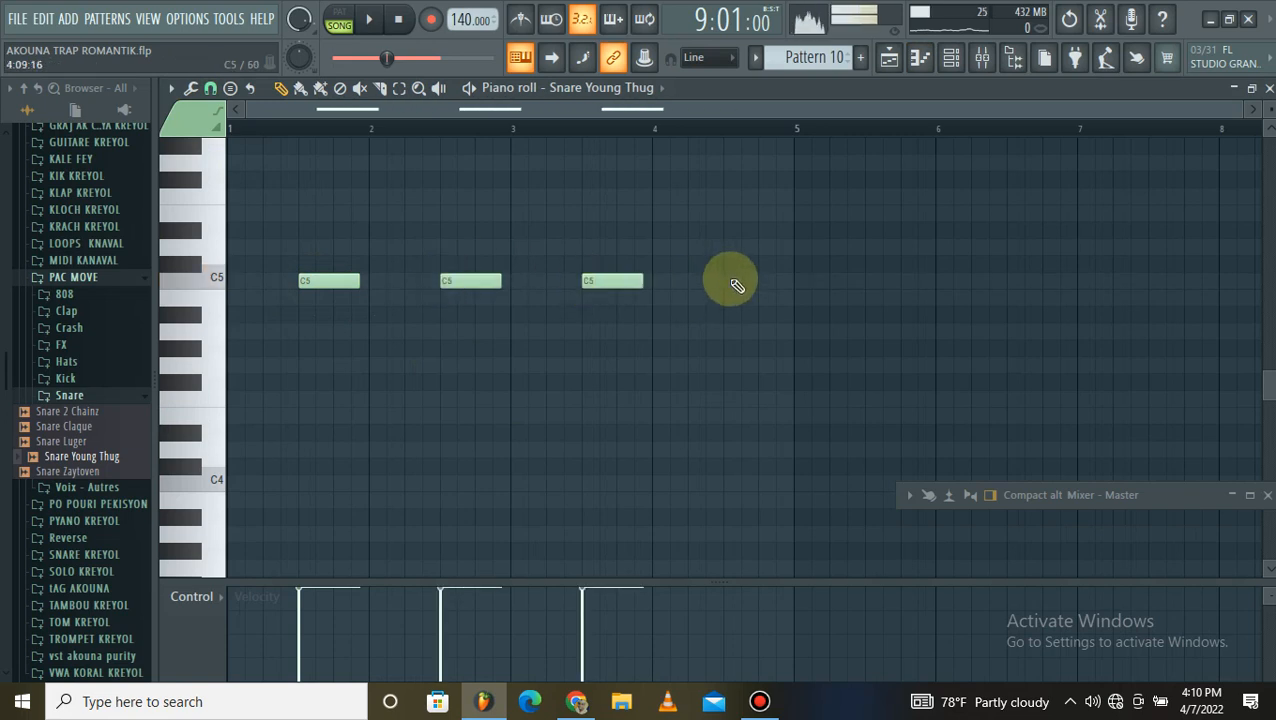
left_click(732, 284)
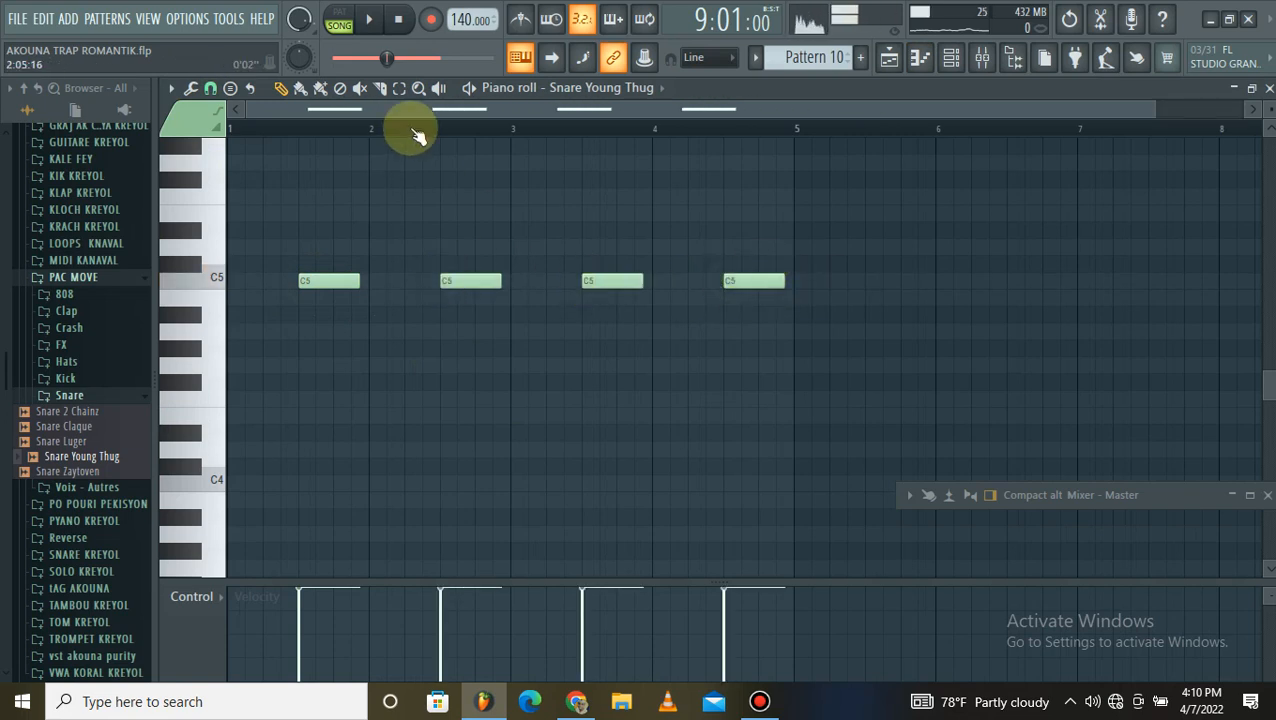
scroll(418, 135, "down", 1)
key("space")
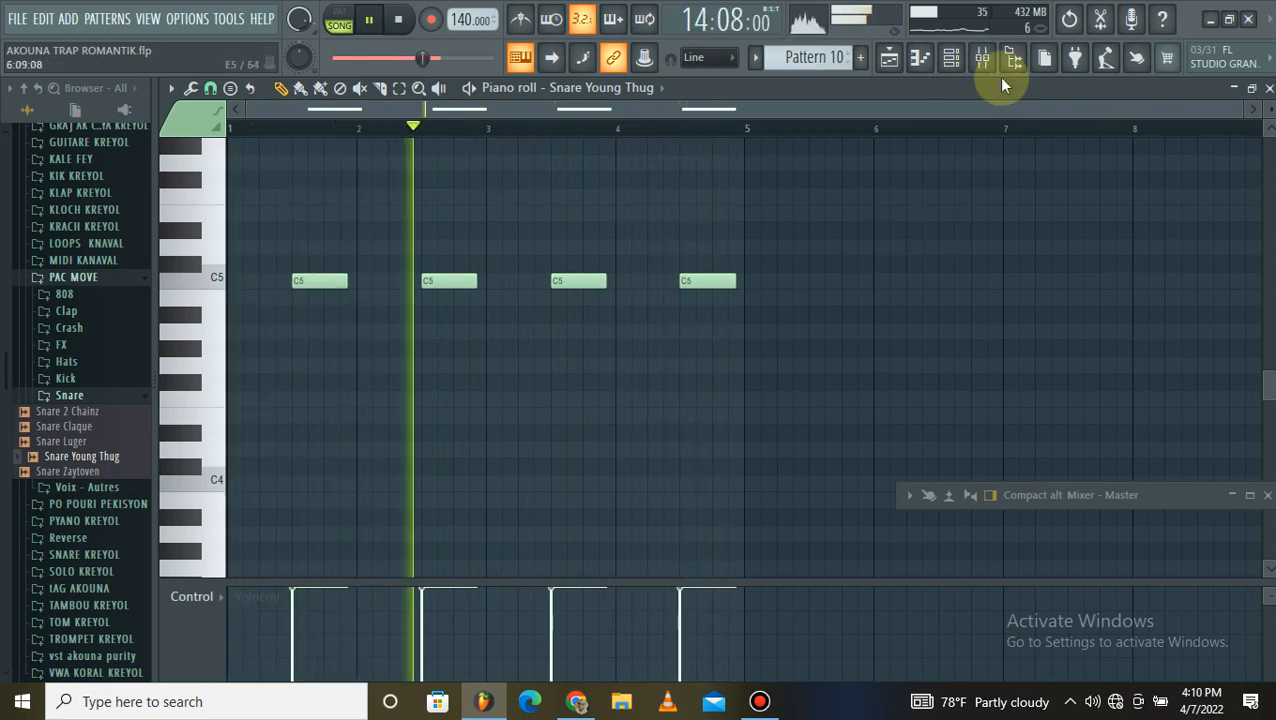
Step: Stop playback, add the Snare Zaytoven sample as a new channel in Pattern 10, and open its piano roll
left_click(952, 59)
key("space")
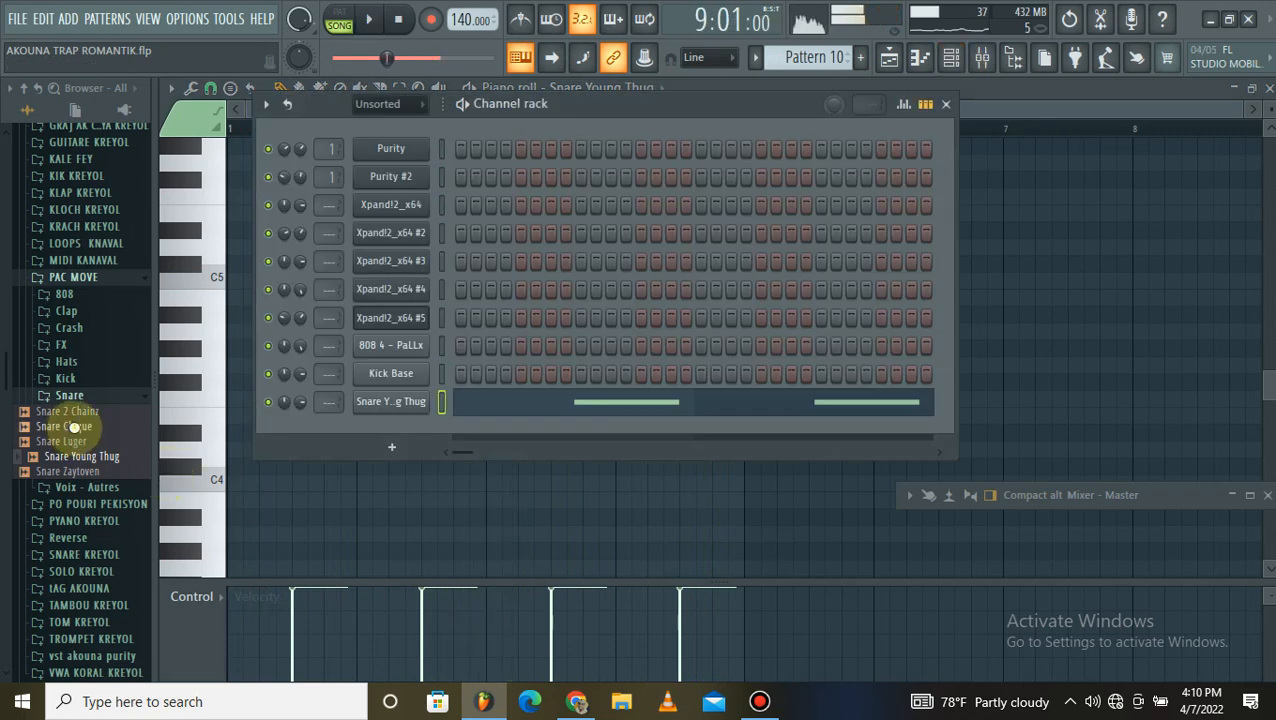
left_click(88, 410)
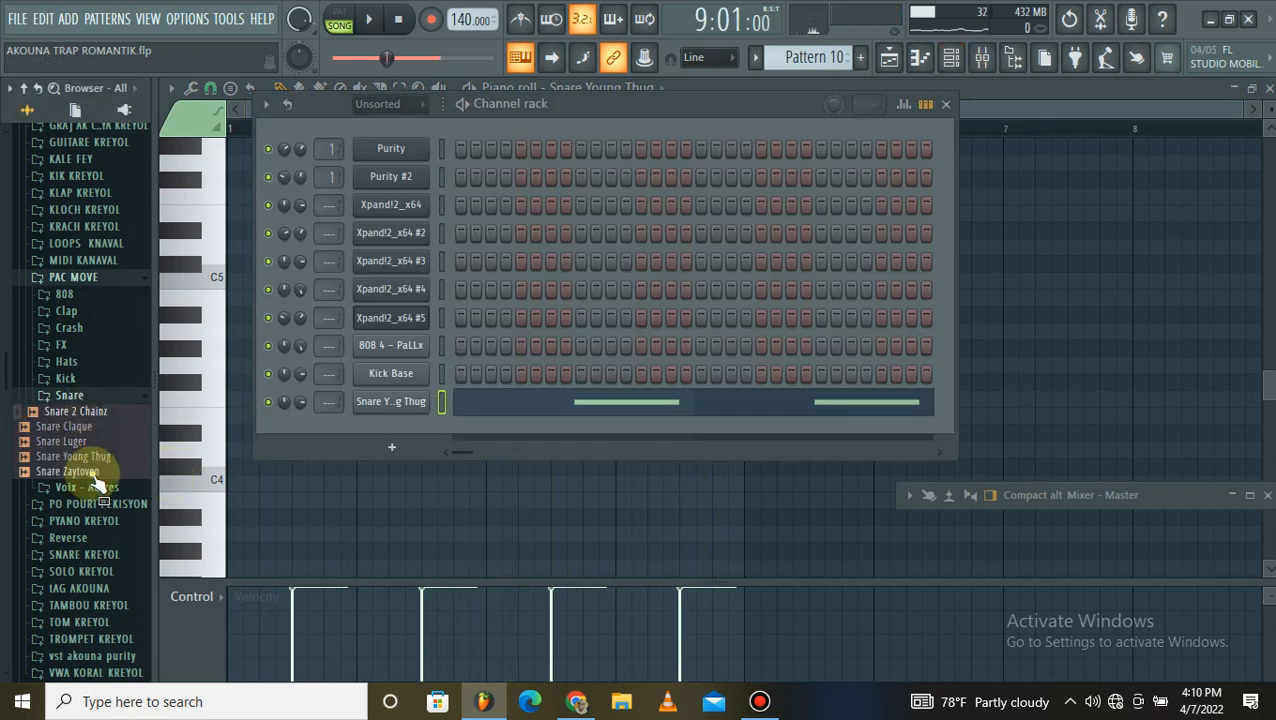
left_click_drag(406, 422, 407, 430)
right_click(407, 430)
left_click(455, 412)
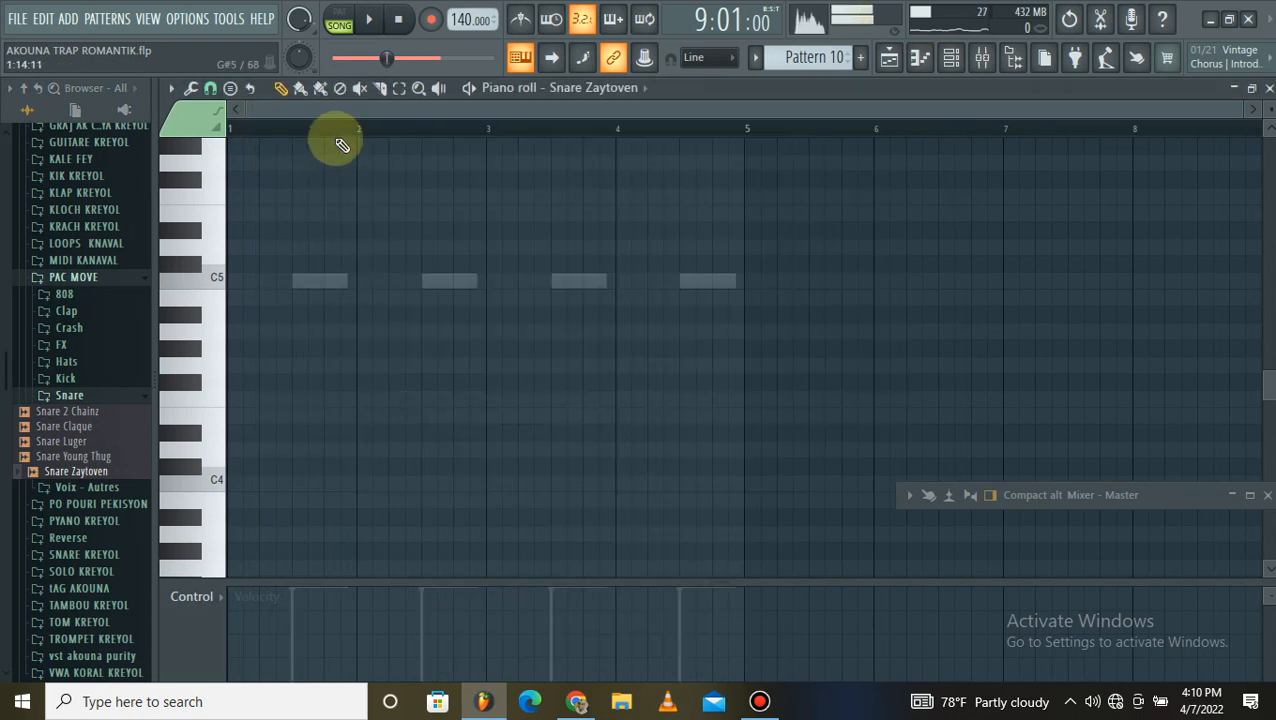
Step: Place a one-step C5 Snare Zaytoven note on the fourth beat of bar 1 and check it in playback
scroll(347, 122, "up", 2)
left_click(503, 250)
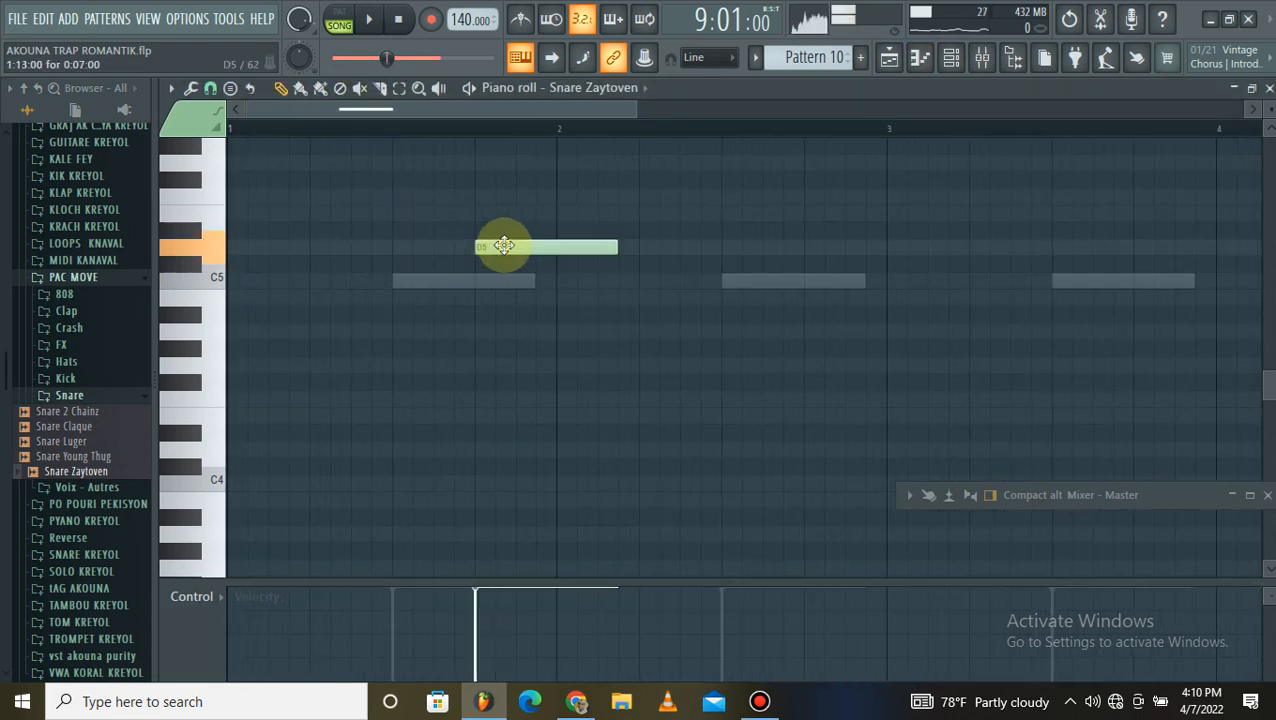
key("space")
left_click_drag(615, 248, 478, 279)
key("space")
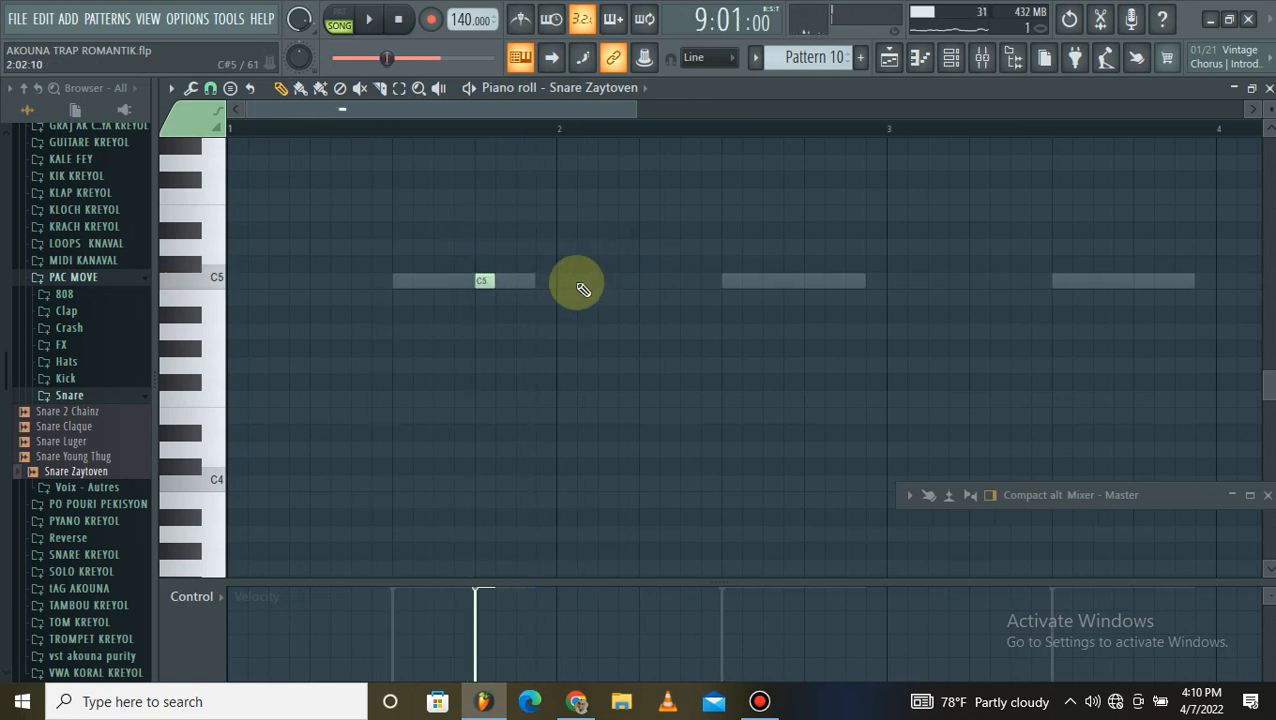
Step: Place a second C5 Snare Zaytoven note early in bar 2, play it, and duplicate bars 1–2 into bars 3–4
key("space")
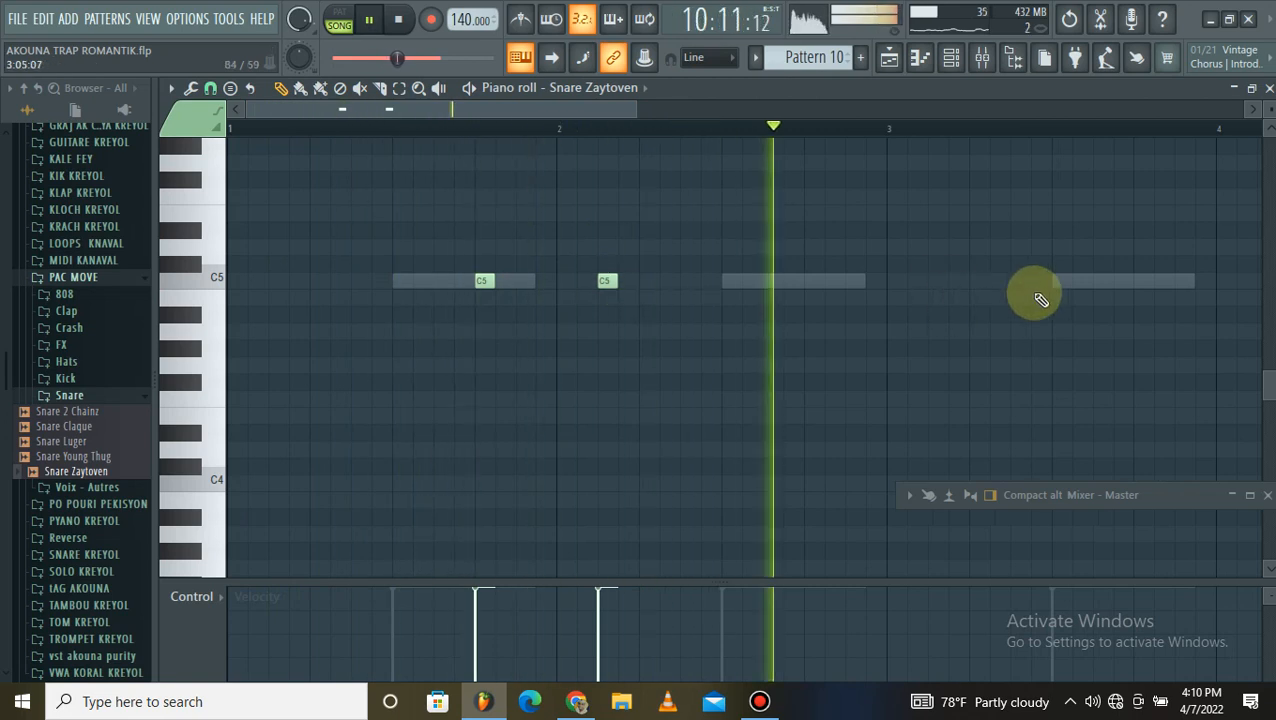
key("space")
left_click_drag(887, 131, 2, 198)
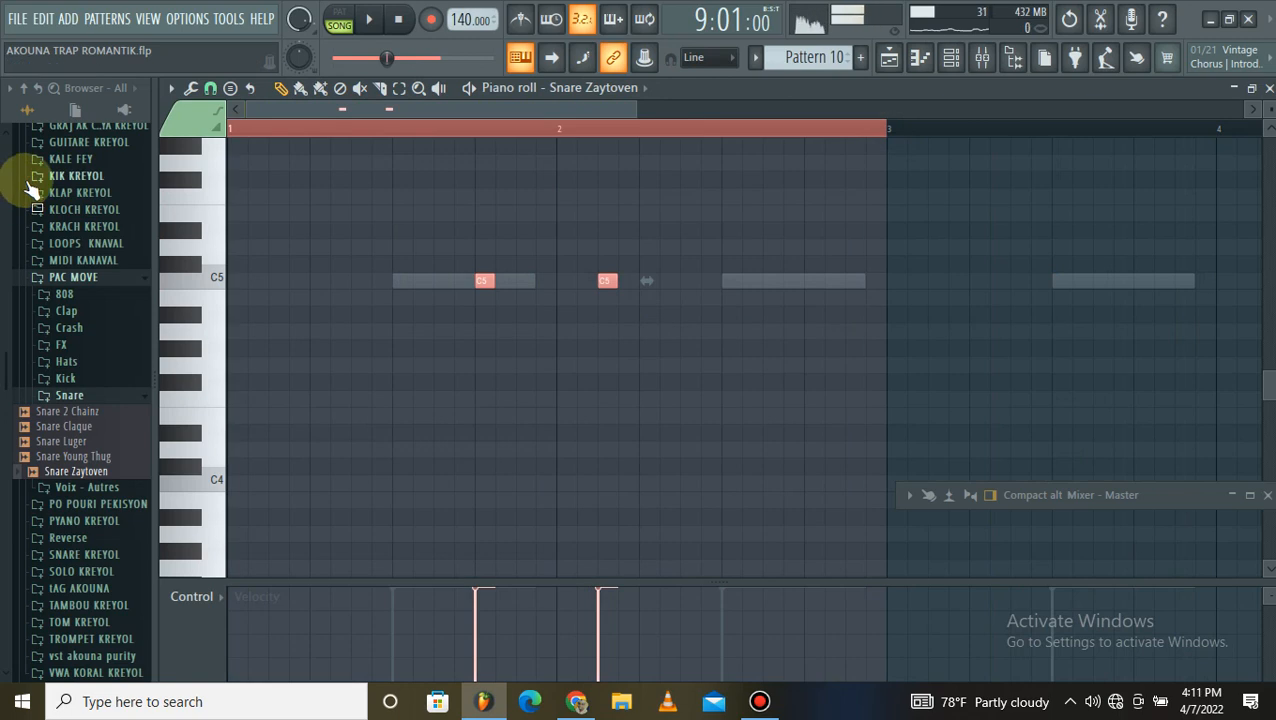
key("ctrl+b")
scroll(537, 135, "down", 4)
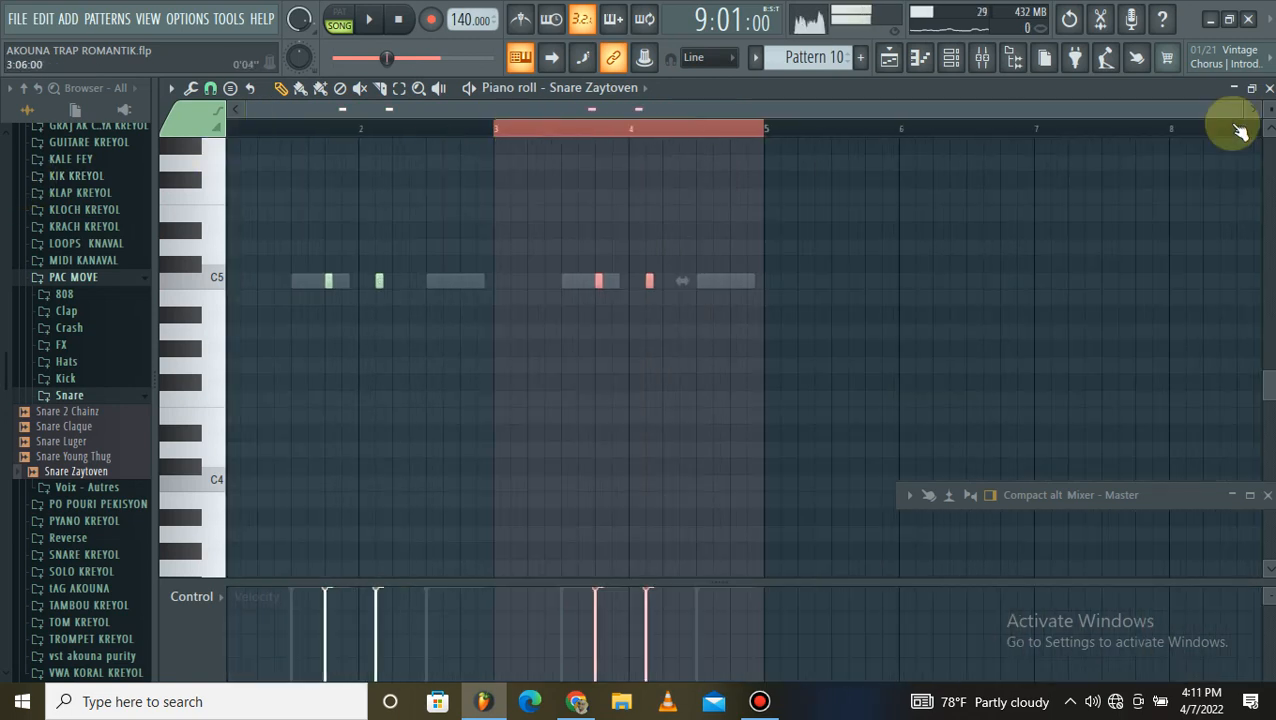
Step: Lower the Snare Zaytoven channel volume during playback and reopen its piano roll
left_click(1269, 88)
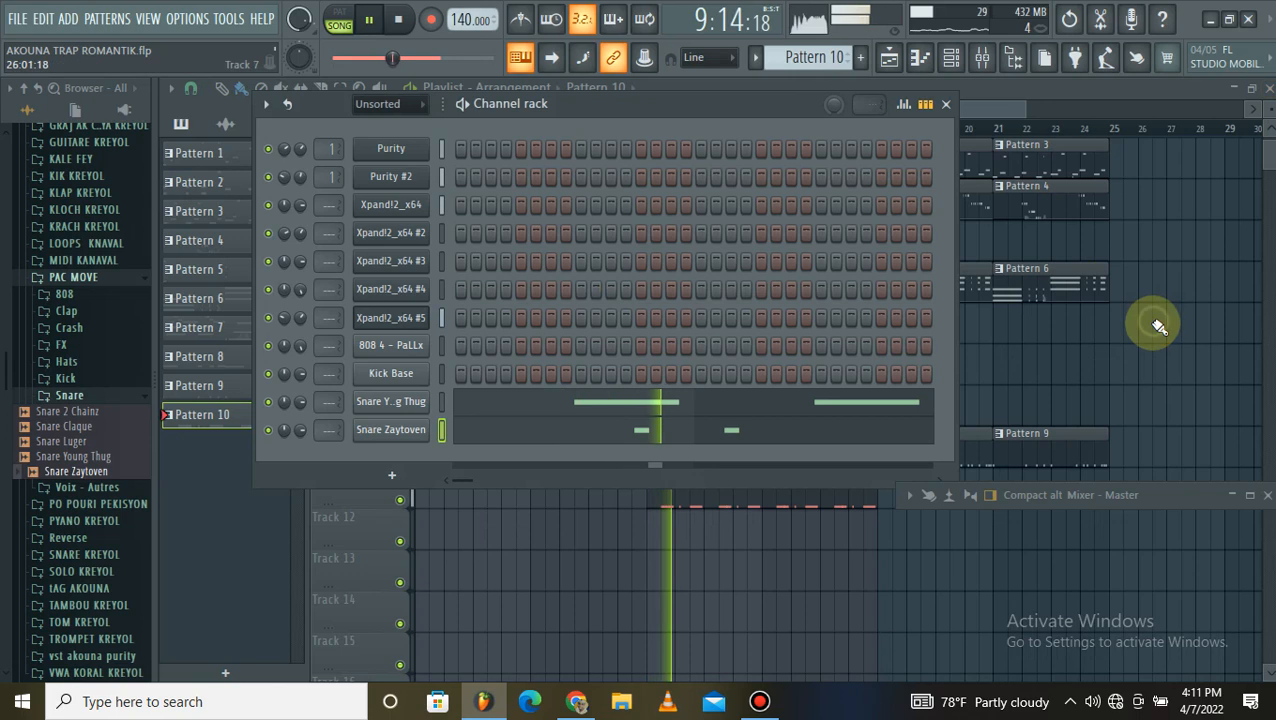
right_click(1148, 322)
left_click(920, 57)
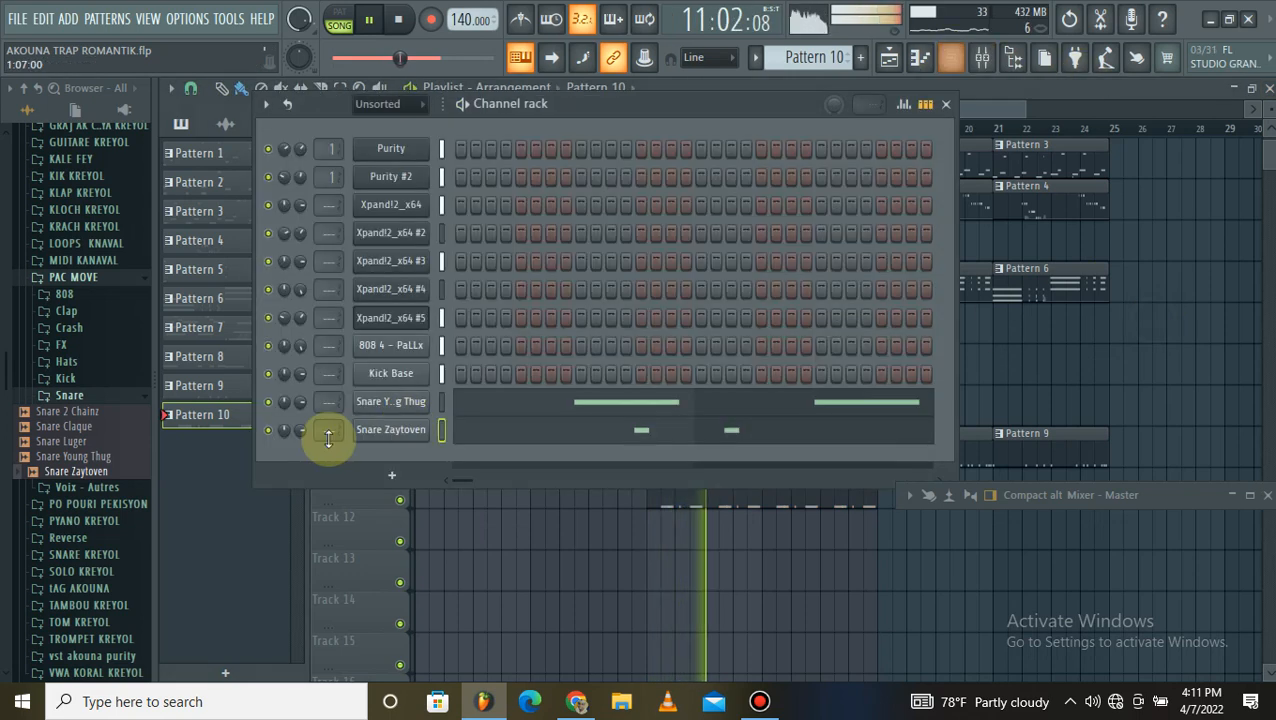
left_click_drag(301, 431, 301, 464)
left_click(587, 442)
key("space")
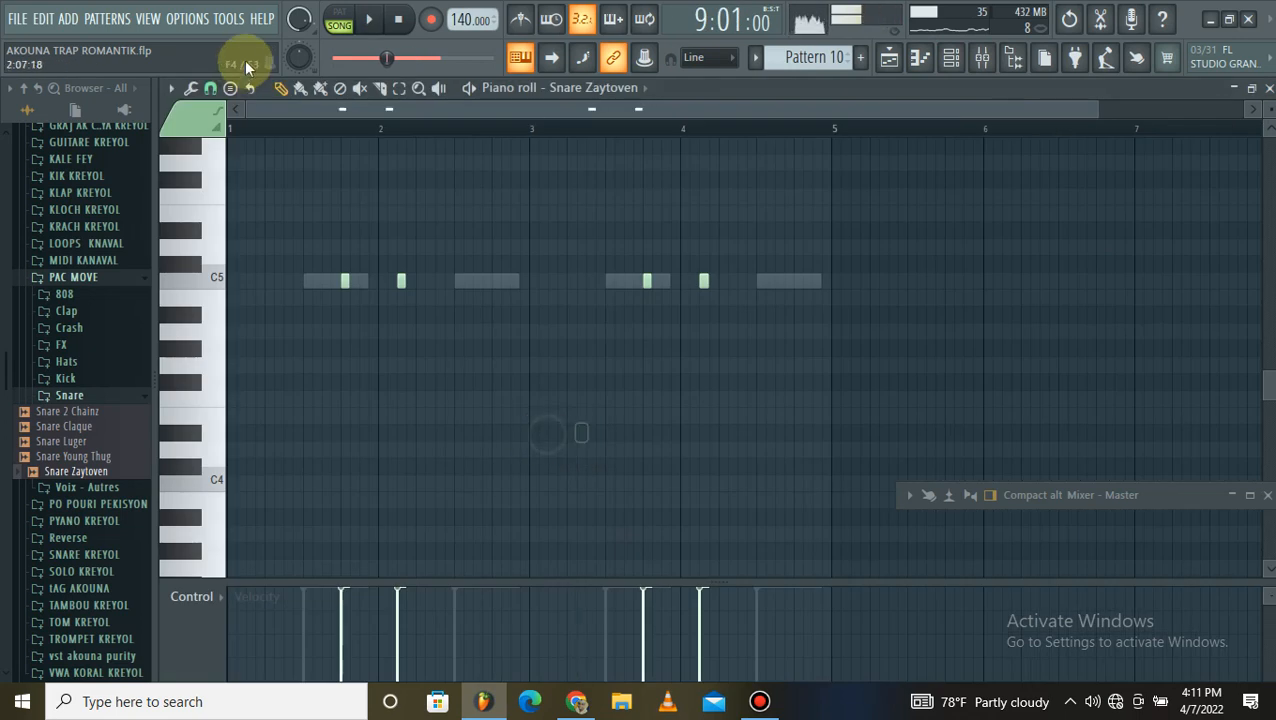
Step: Play the snare part and raise the Snare Zaytoven notes in bars 1 and 2 to F5
key("space")
scroll(407, 112, "up", 3)
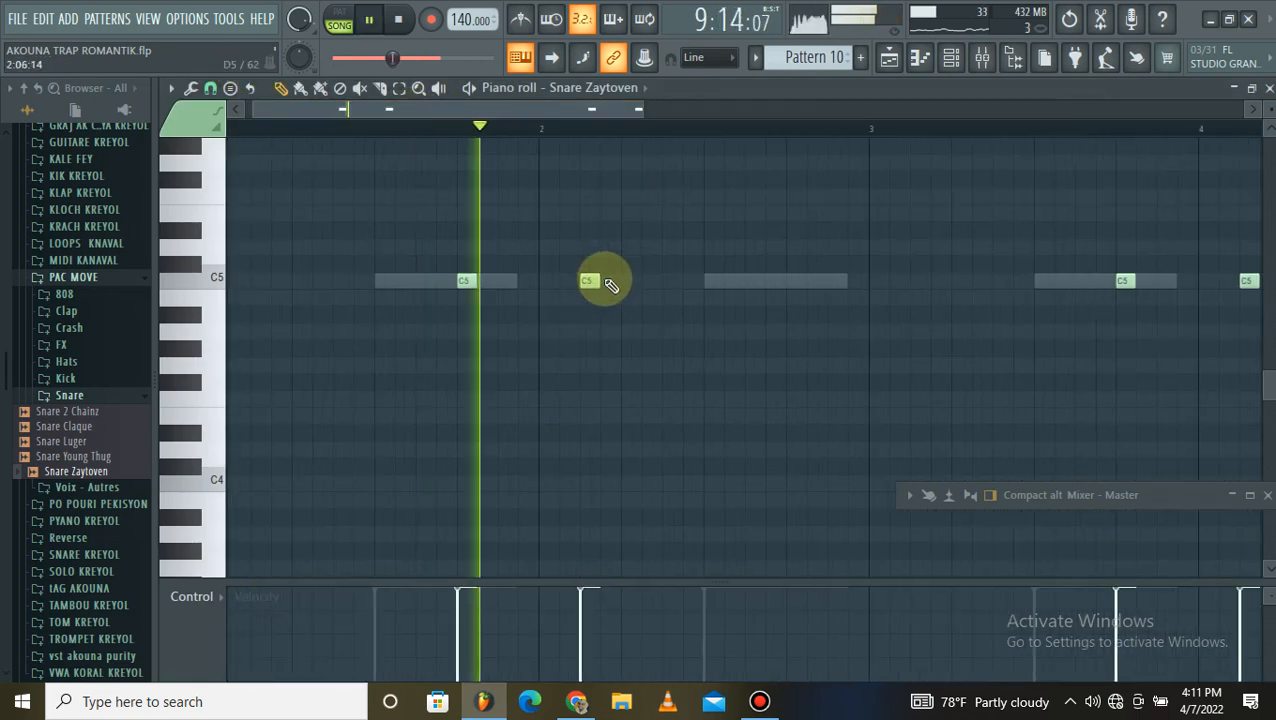
key("space")
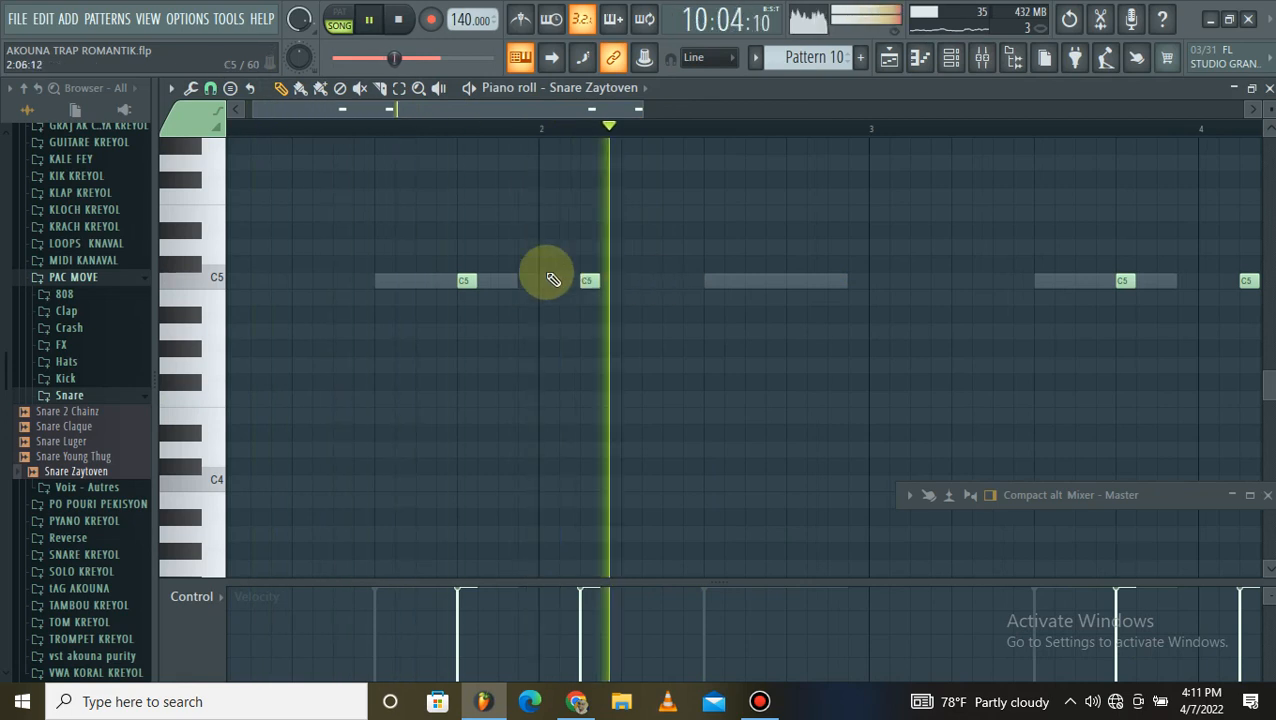
key("space")
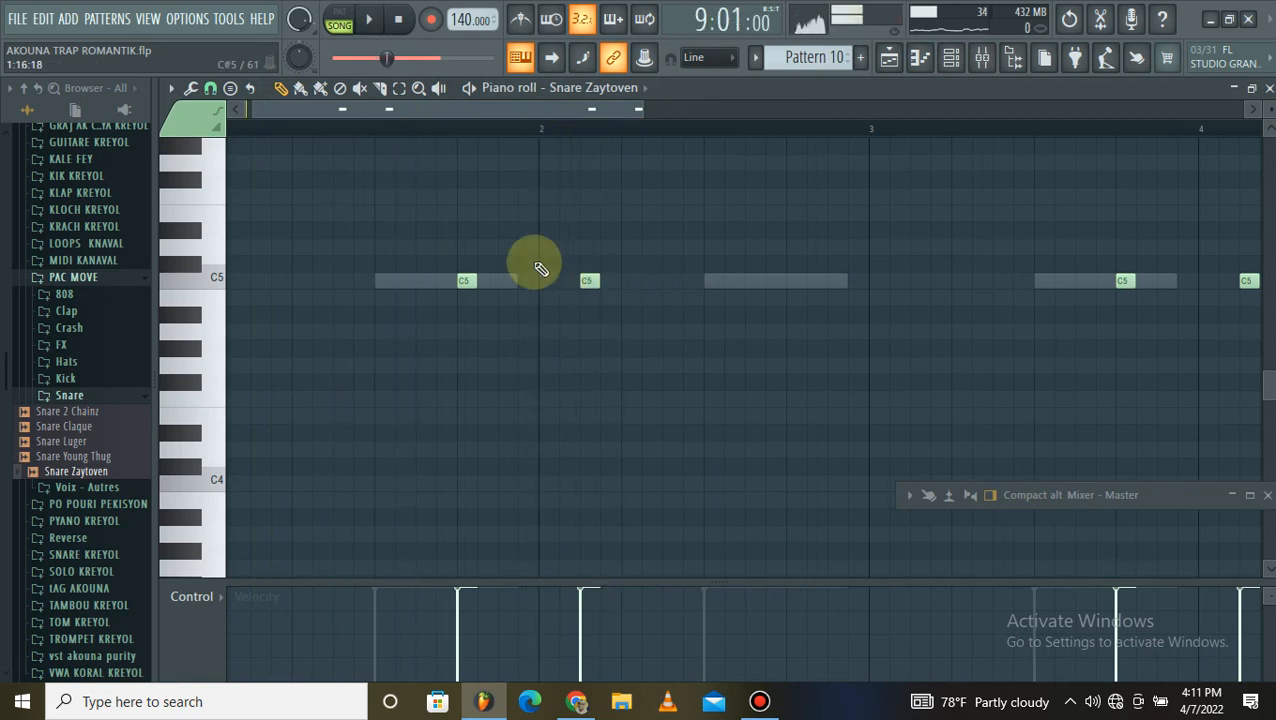
key("space")
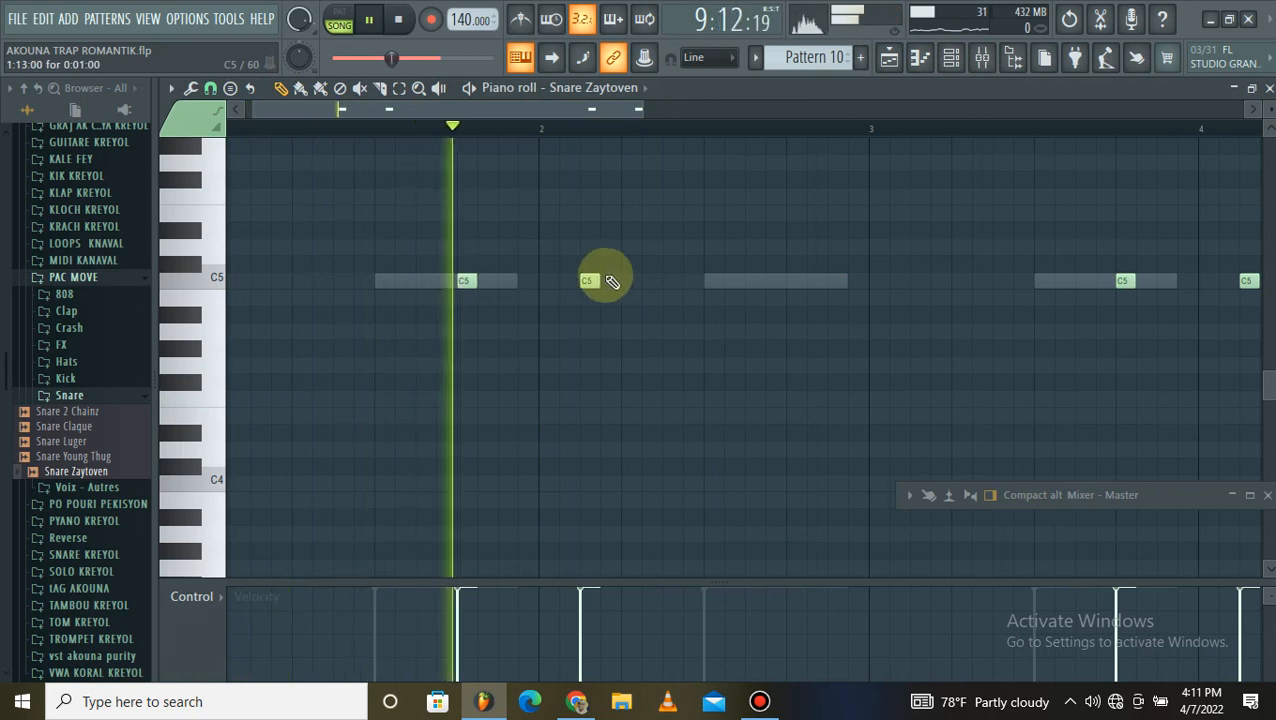
left_click_drag(457, 277, 465, 193)
left_click_drag(592, 279, 590, 196)
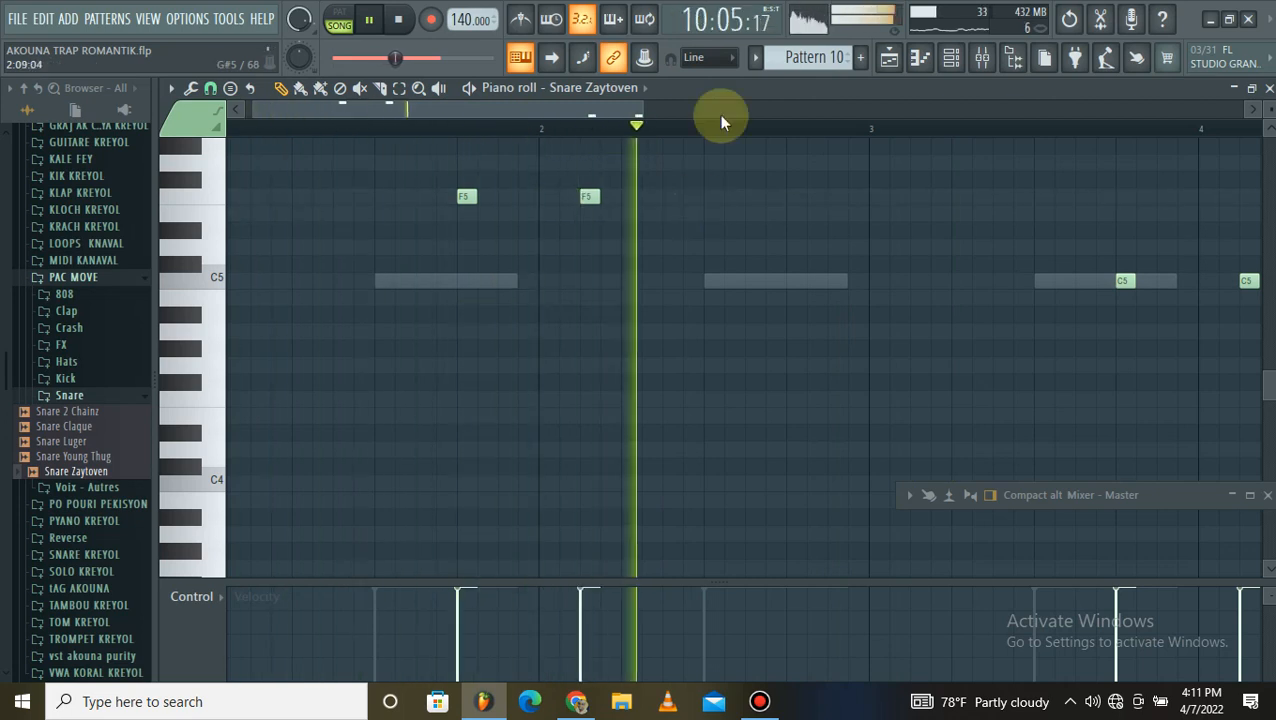
Step: Raise the bar 3 Snare Zaytoven note to E5 and place an E5 note on the third beat of bar 4
scroll(720, 116, "right", 3)
scroll(735, 134, "up", 3)
scroll(629, 256, "down", 5)
left_click_drag(564, 280, 566, 213)
left_click(732, 216)
right_click(733, 215)
key("space")
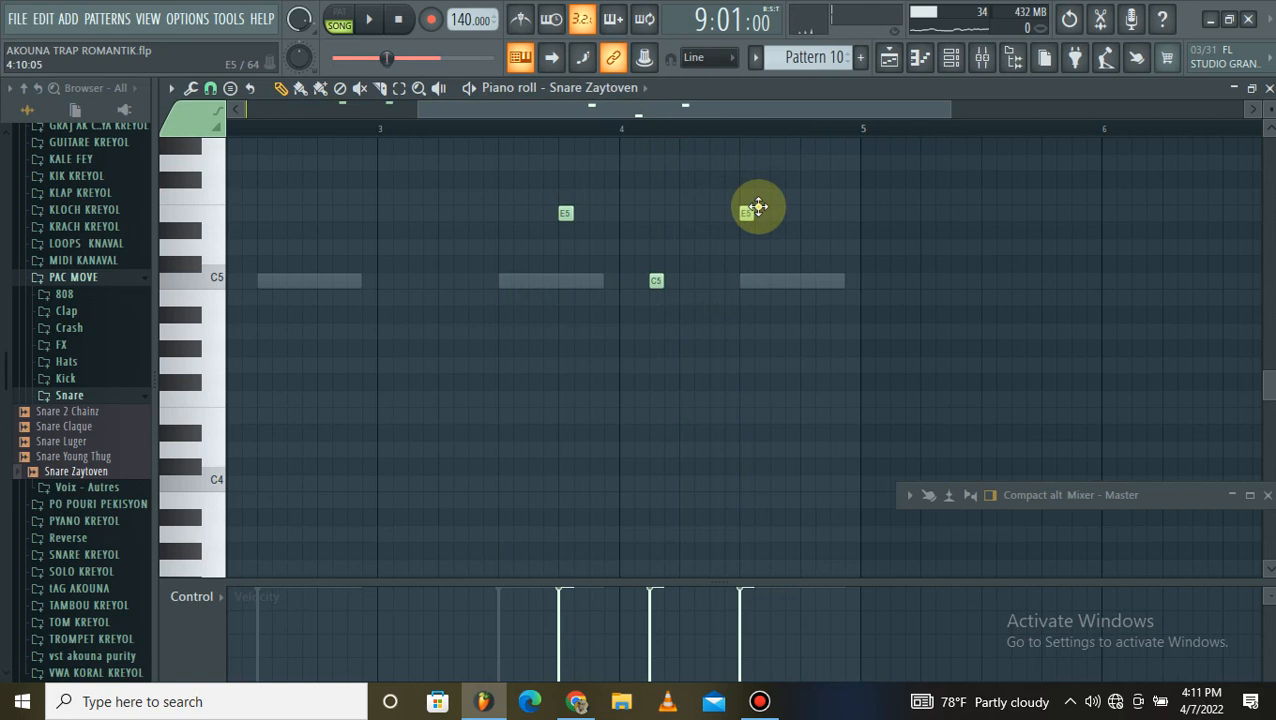
Step: Extend bar 4 to four E5 notes spaced two steps apart, give them descending velocities, and play the result
left_click(807, 213)
left_click(837, 213)
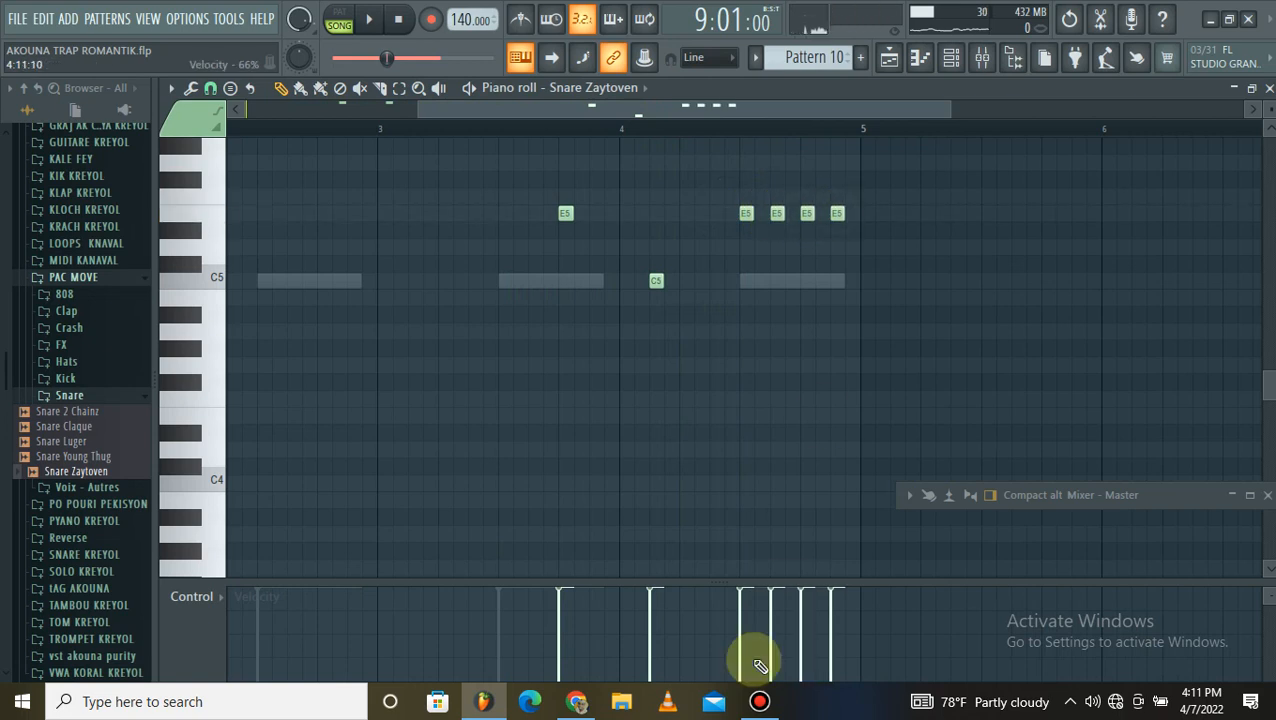
left_click_drag(816, 630, 759, 650)
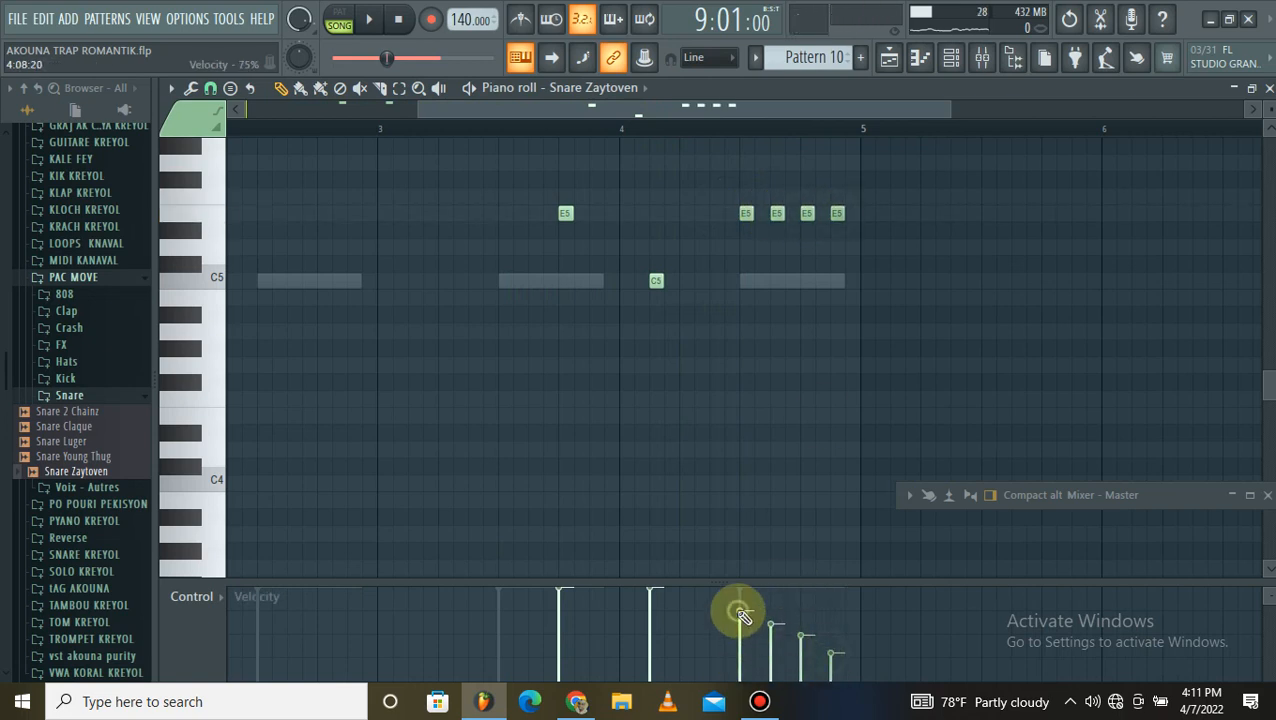
key("space")
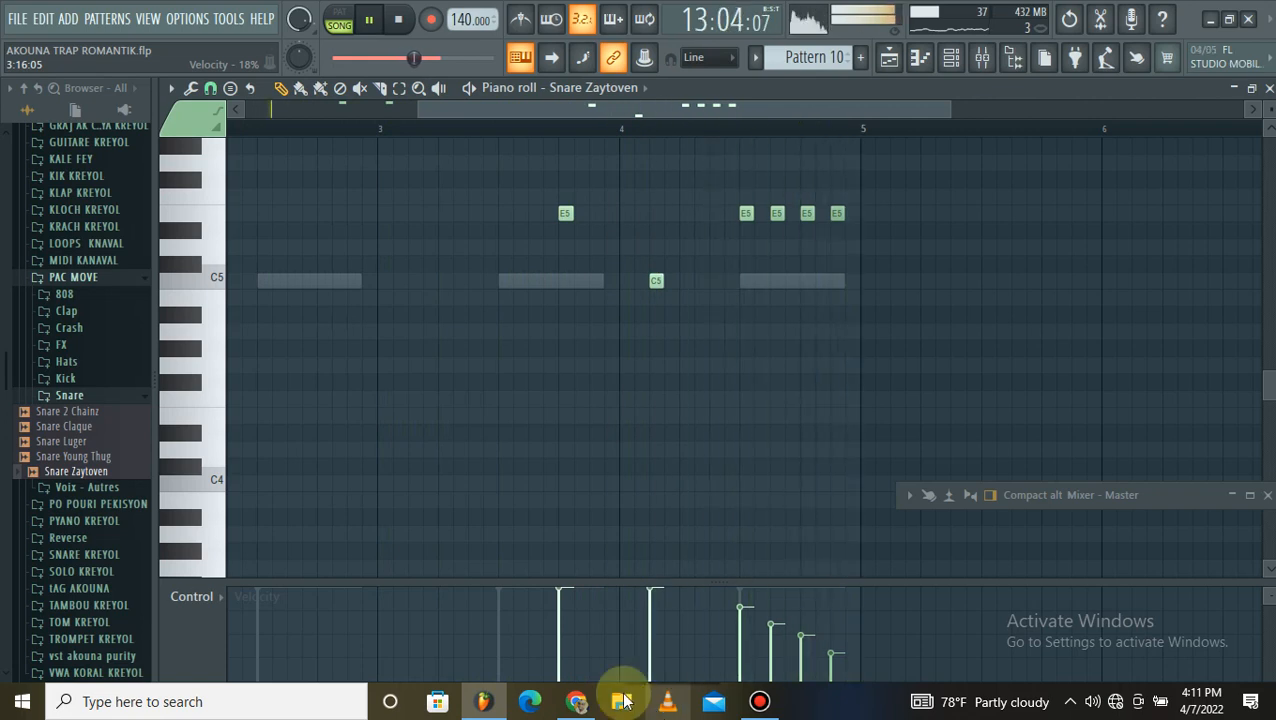
Step: Fill the gaps in bar 4 with one-step E5 notes to form a continuous eight-note roll with descending velocities
scroll(901, 129, "up", 3)
left_click(688, 216)
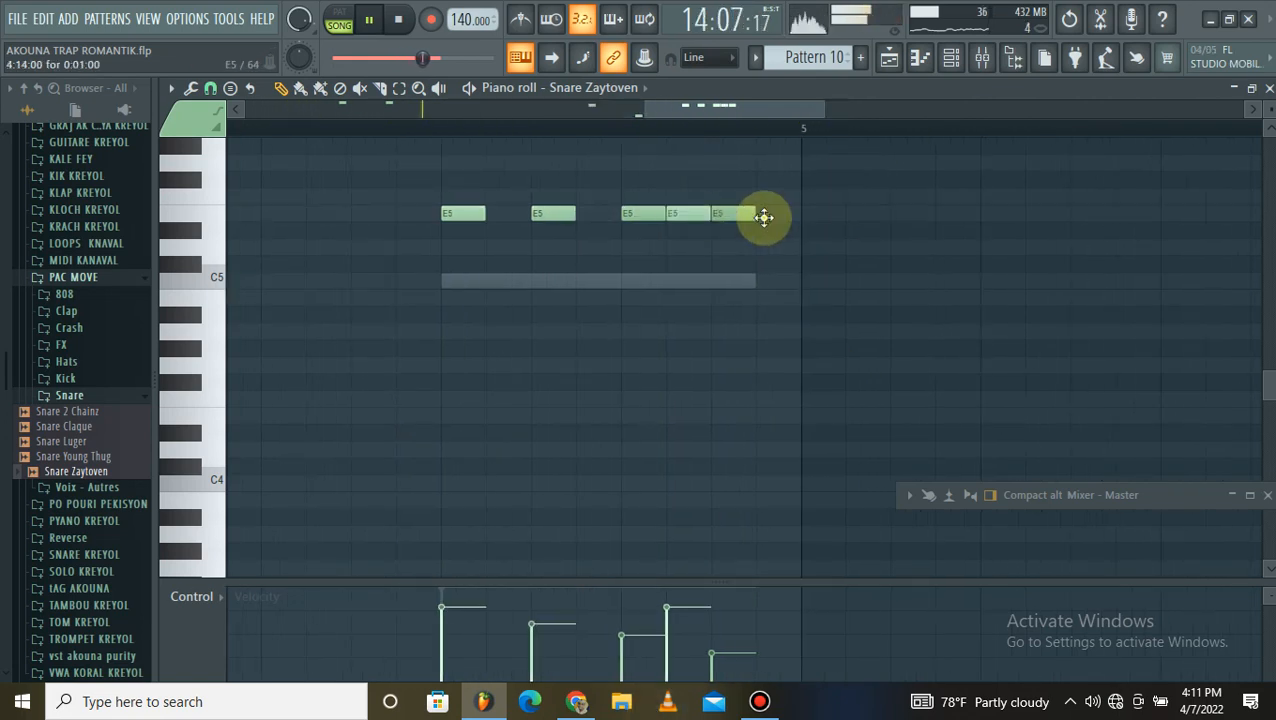
left_click(767, 215)
mouse_move(660, 645)
left_mouse_down()
mouse_move(757, 663)
mouse_move(664, 663)
mouse_move(624, 636)
left_mouse_up()
left_click(590, 215)
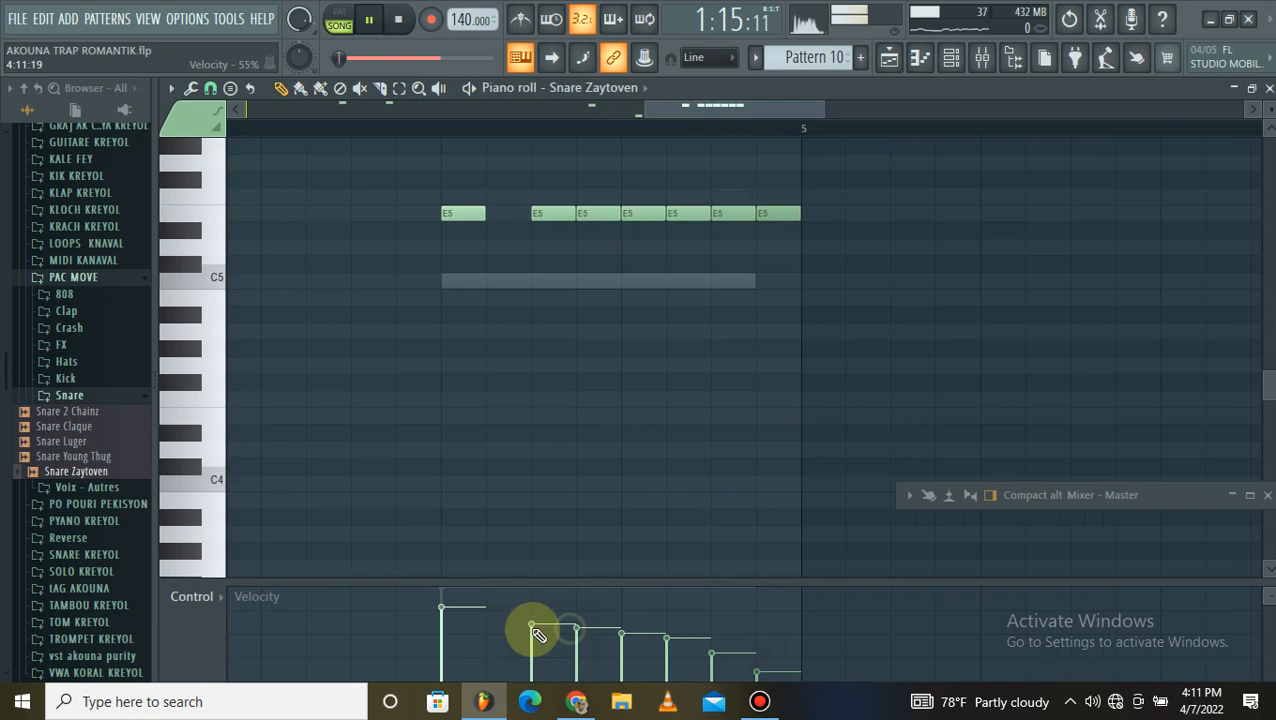
left_click(513, 217)
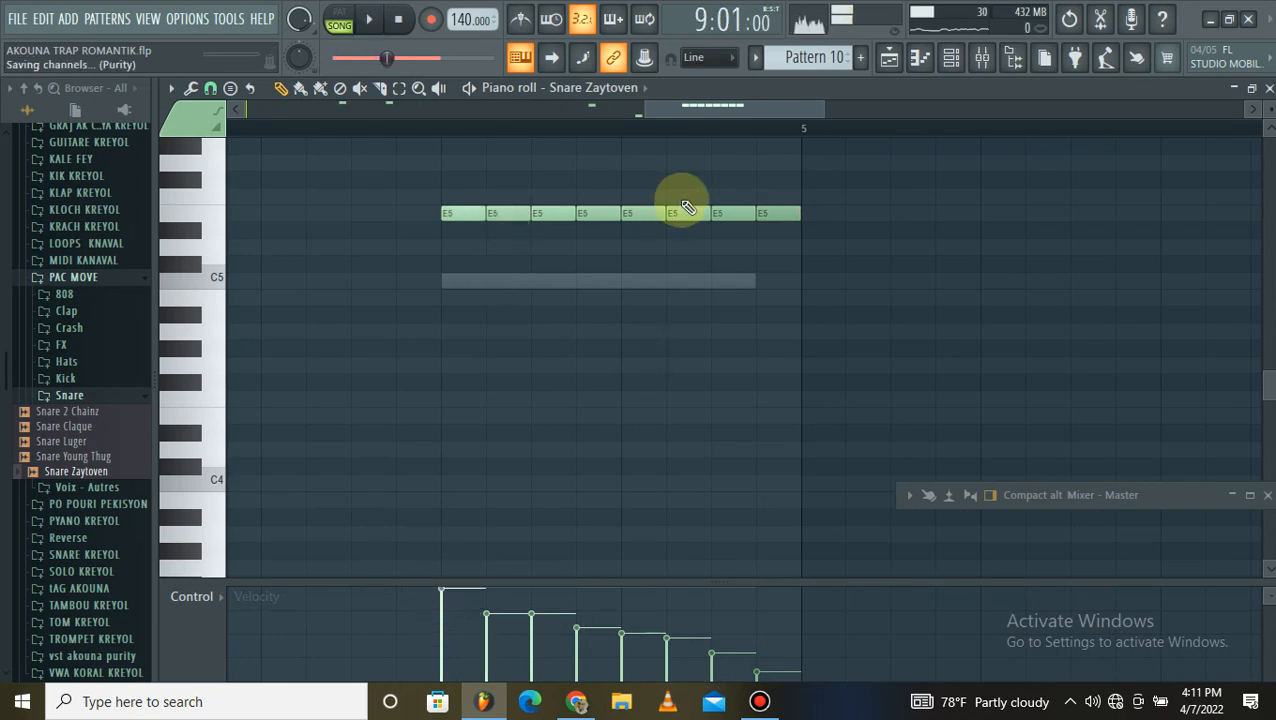
Step: Open the 808 piano roll from Pattern 8 in the playlist and show the note pan values
scroll(748, 173, "down", 5)
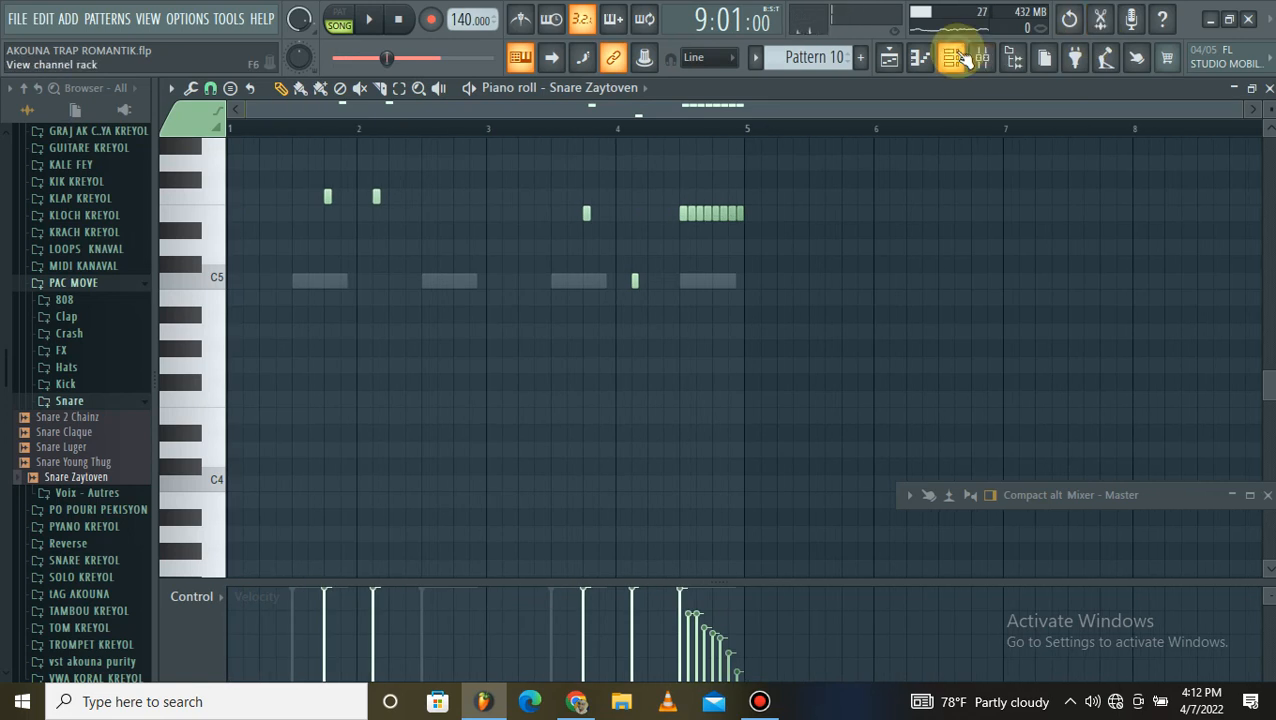
left_click(958, 58)
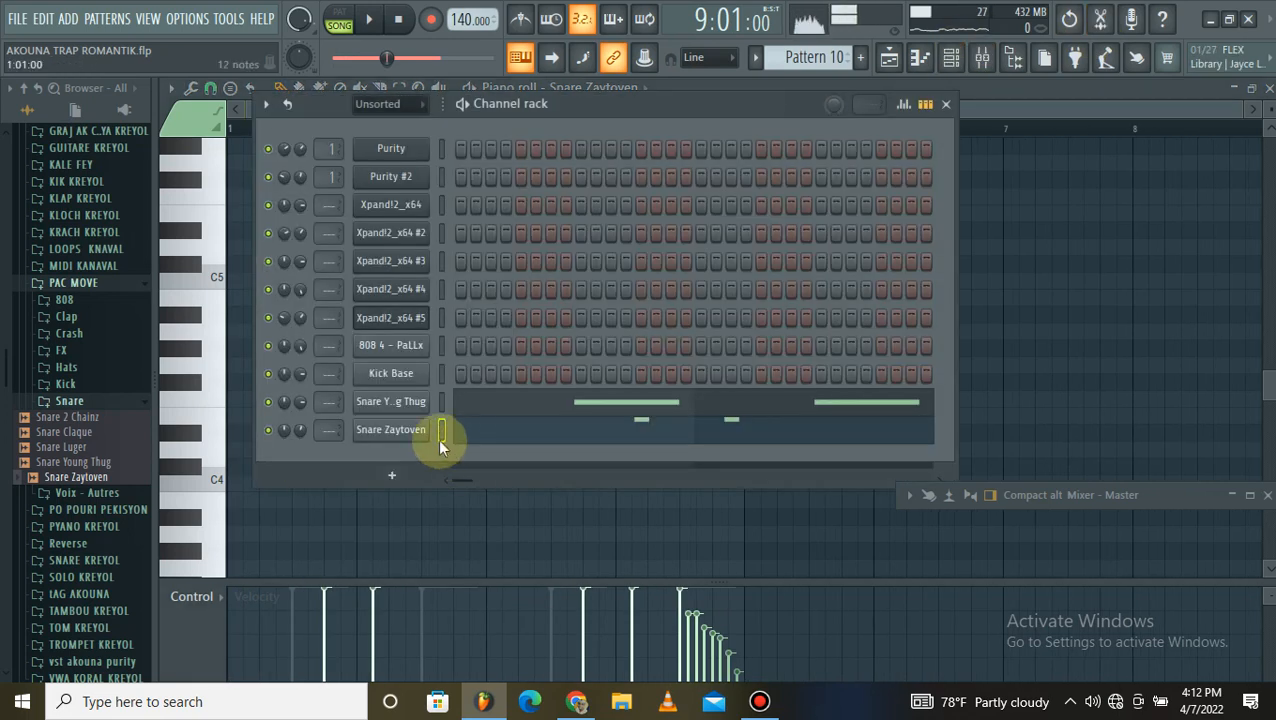
left_click(1269, 90)
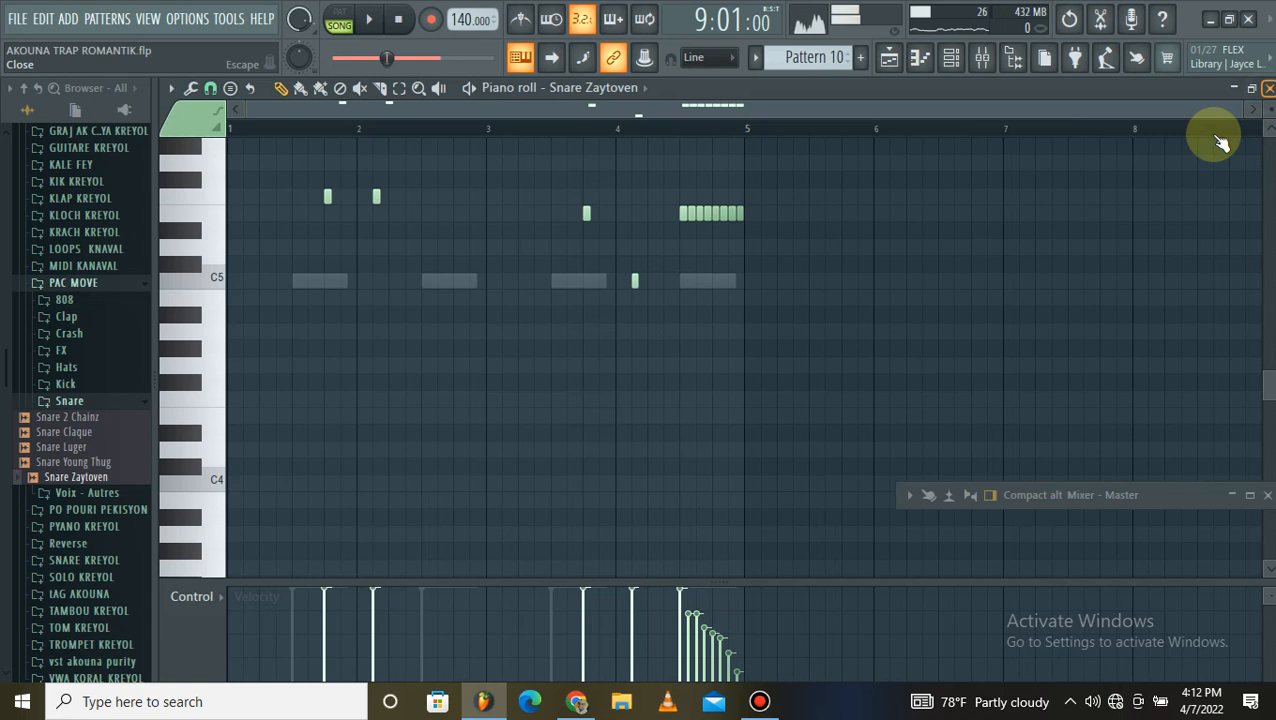
left_click(971, 372)
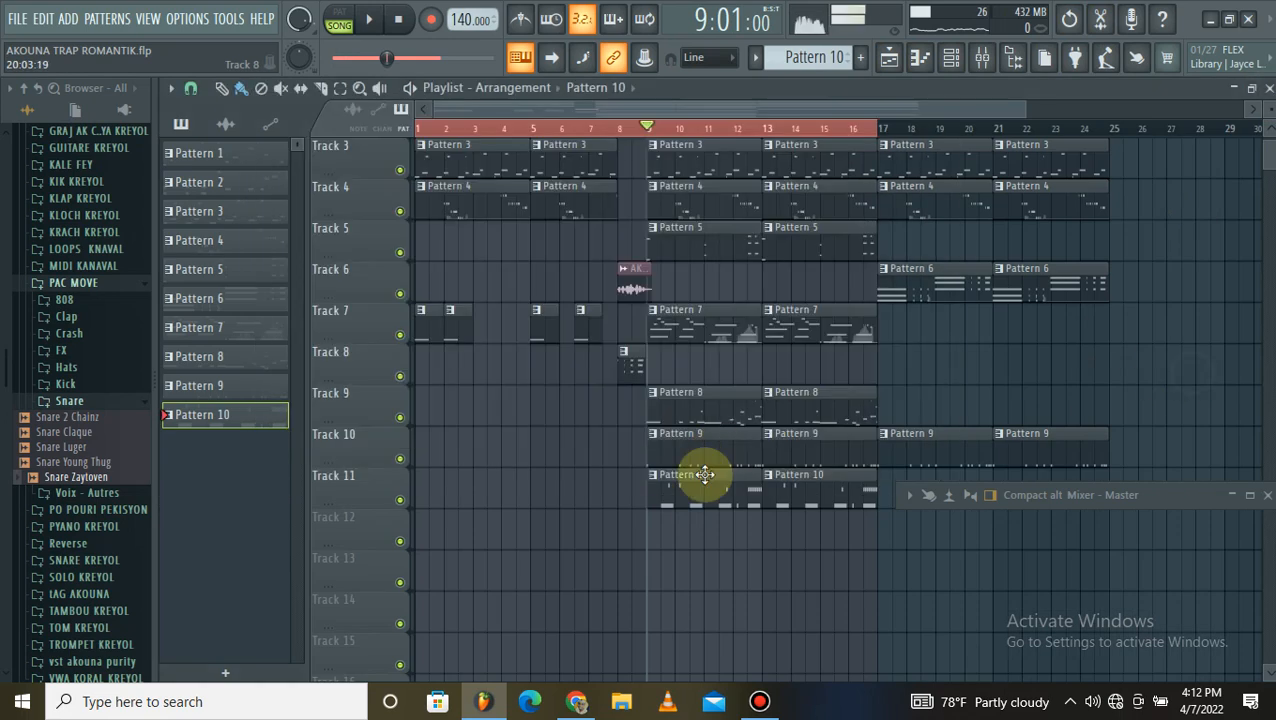
double_click(692, 405)
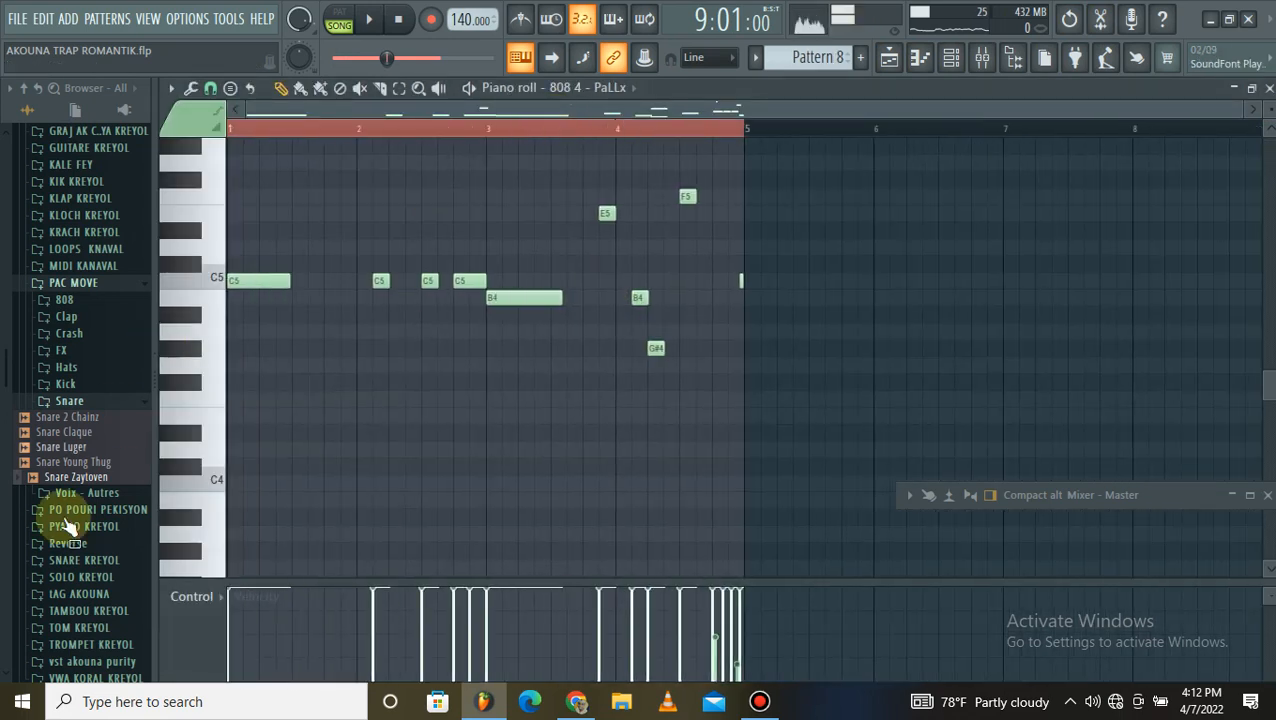
left_click(196, 604)
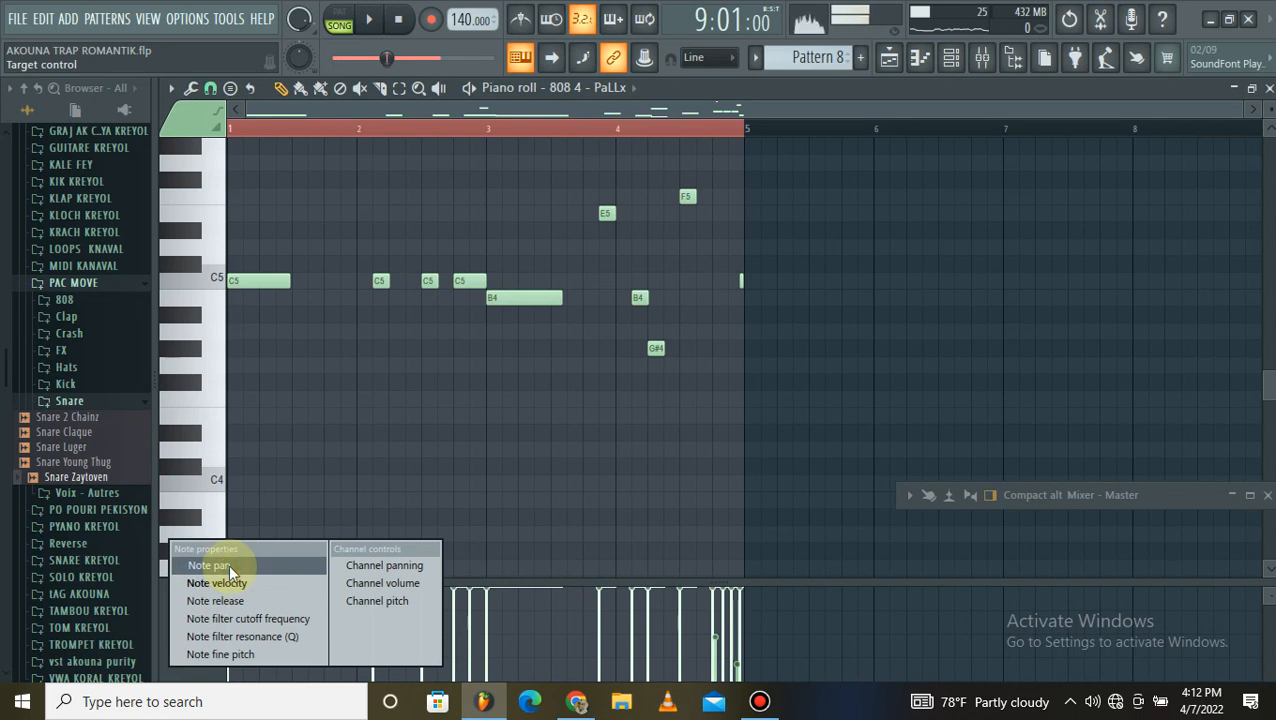
left_click(228, 565)
Step: Play the 808 part briefly, then pan the high F6 slide note at the end of bar 2 fully right
key("space")
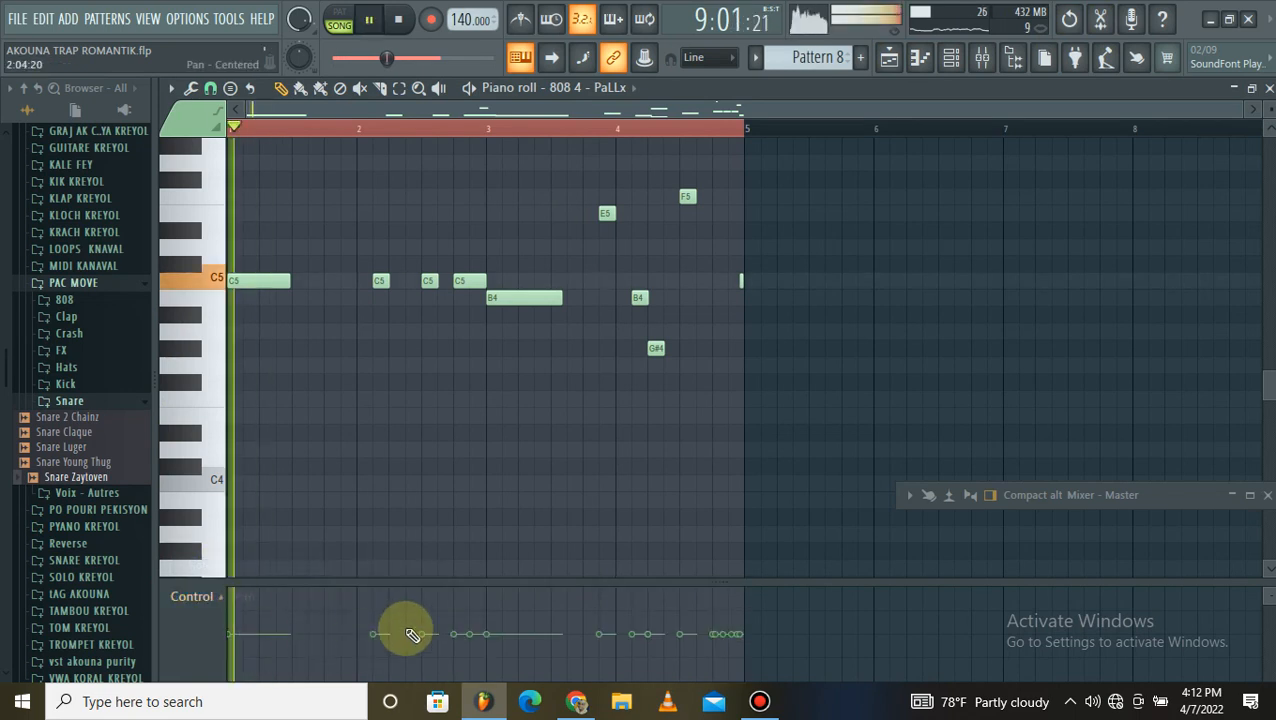
scroll(407, 347, "down", 4)
scroll(498, 498, "up", 4)
scroll(441, 185, "up", 5)
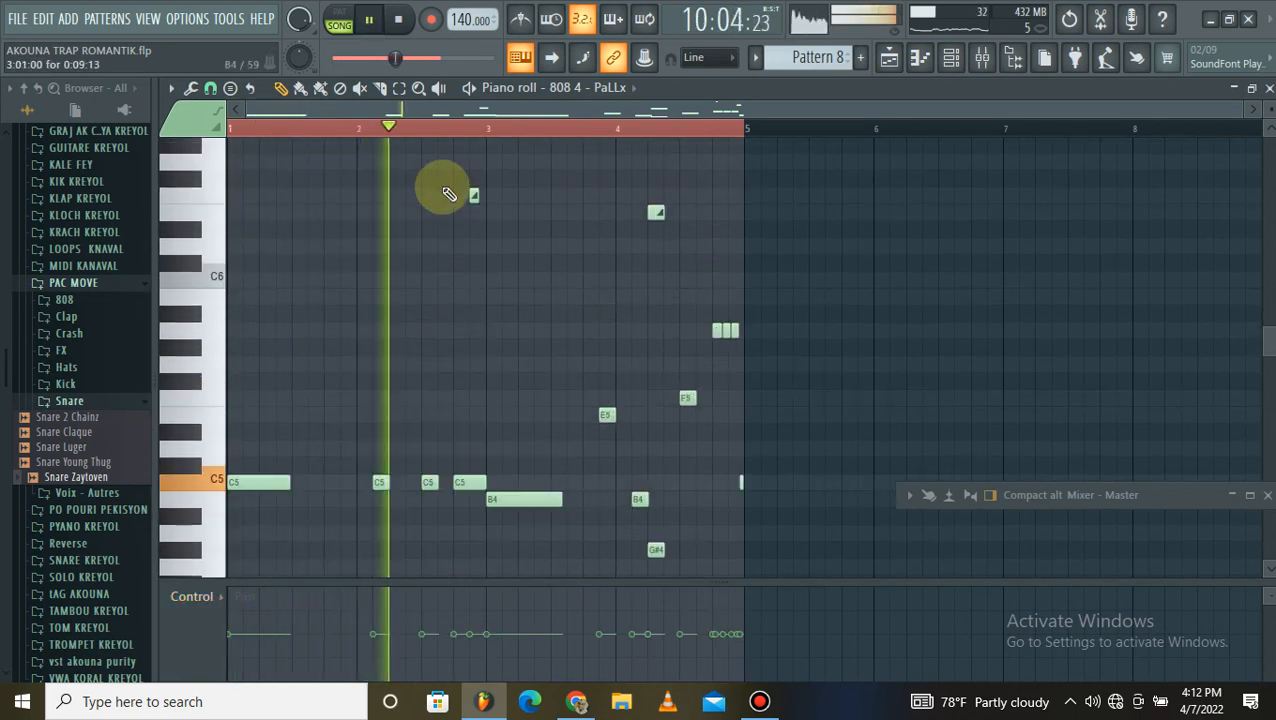
key("space")
scroll(515, 331, "down", 4)
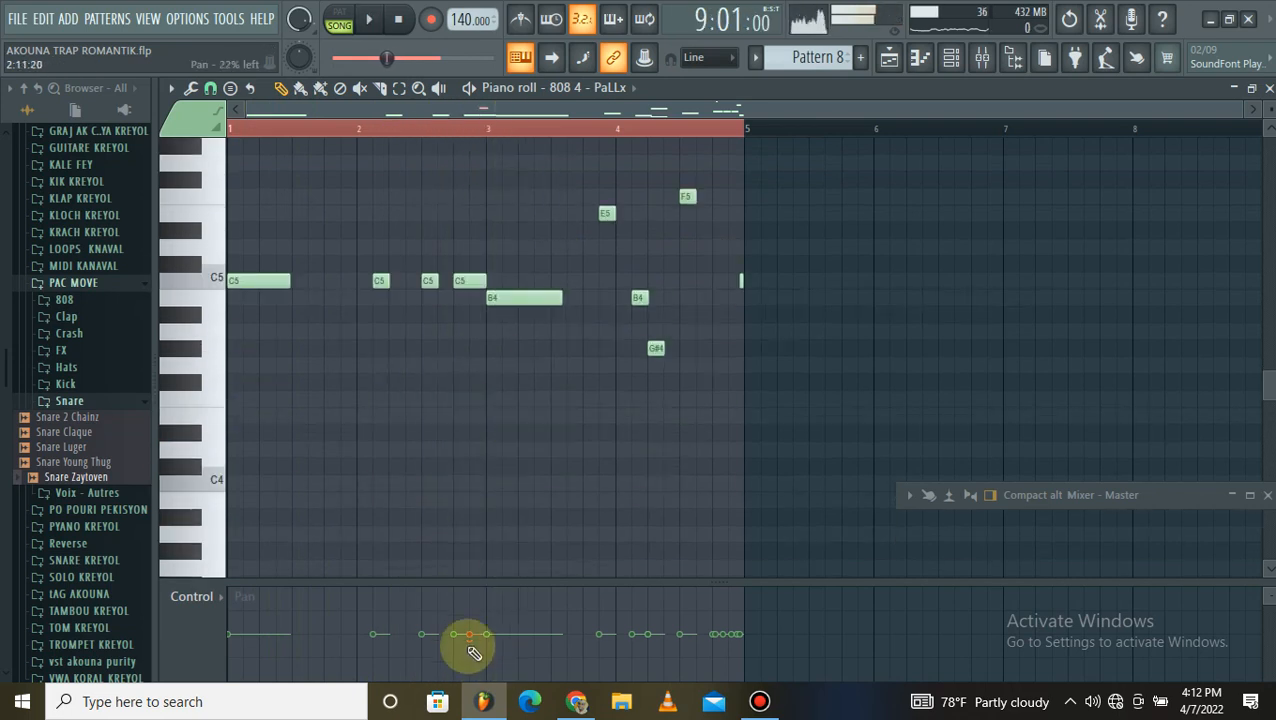
scroll(500, 510, "up", 5)
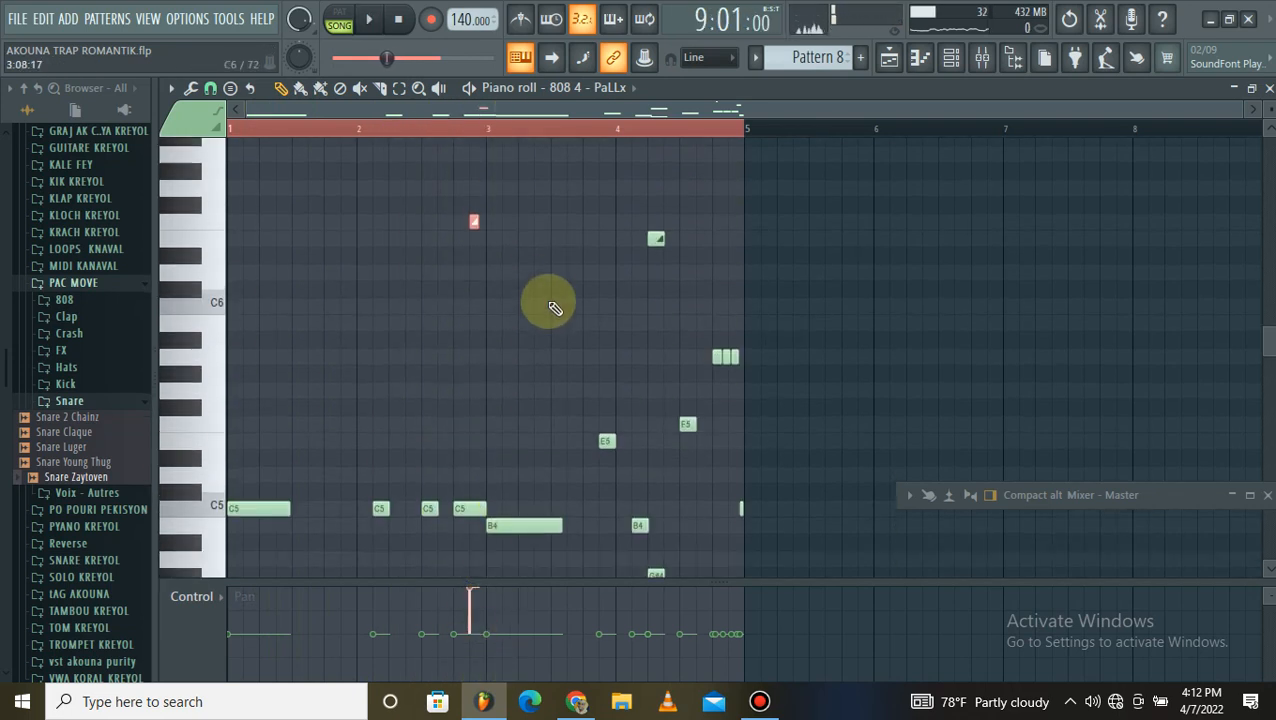
Step: Select the E6 slide note in bar 4 and pan it fully left
scroll(600, 270, "down", 1)
left_click_drag(640, 173, 714, 235)
scroll(698, 291, "down", 3)
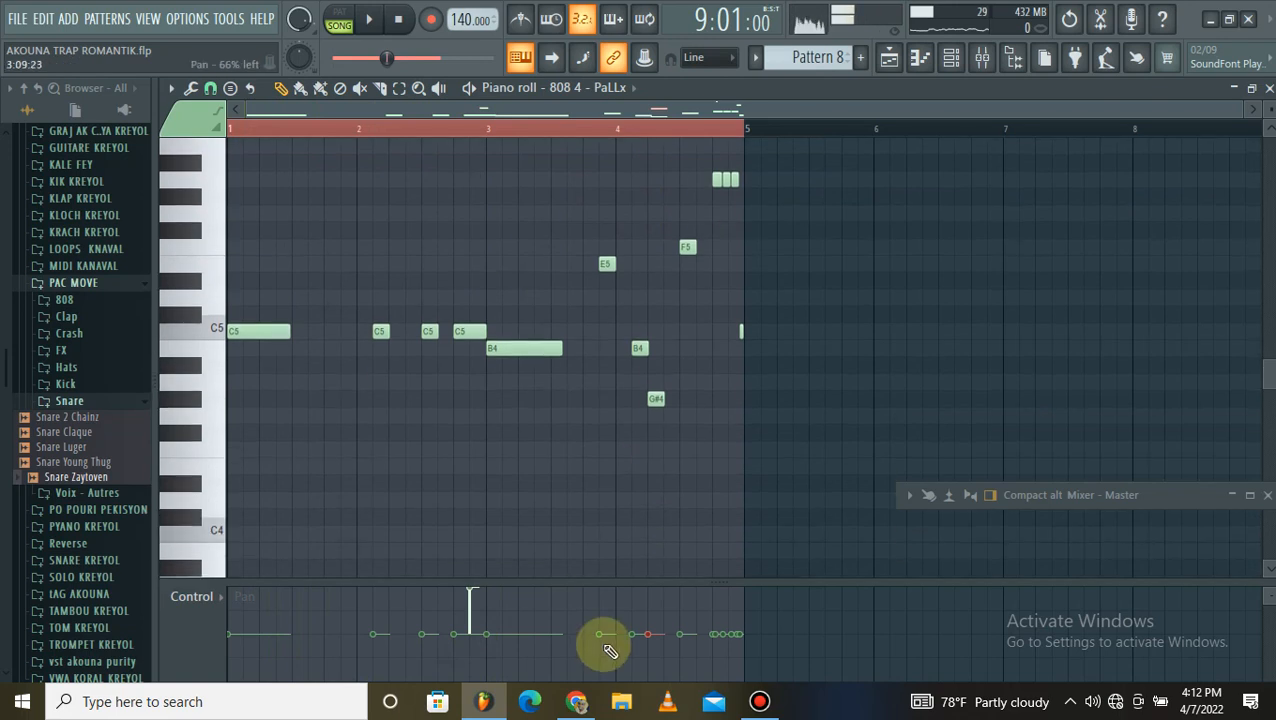
scroll(762, 240, "up", 2)
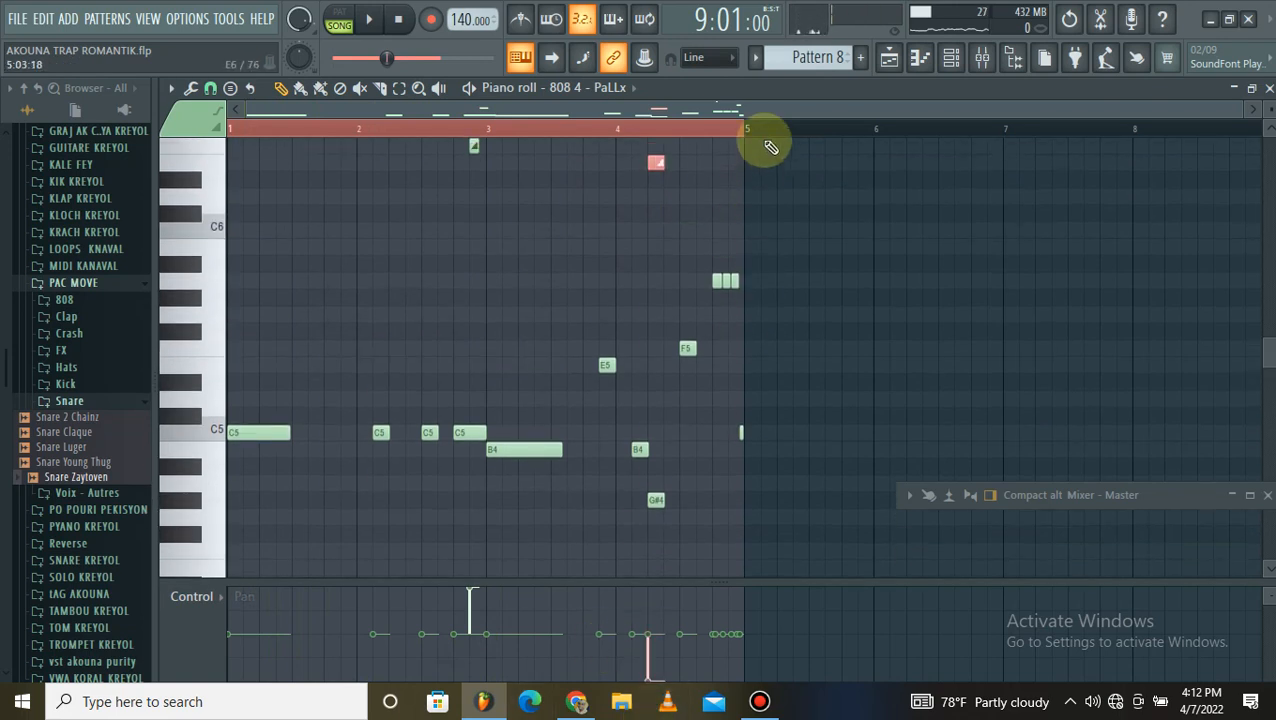
Step: Pan the three short A5 notes at the end of bar 4 alternately fully right, left and right
scroll(684, 165, "up", 3, "ctrl")
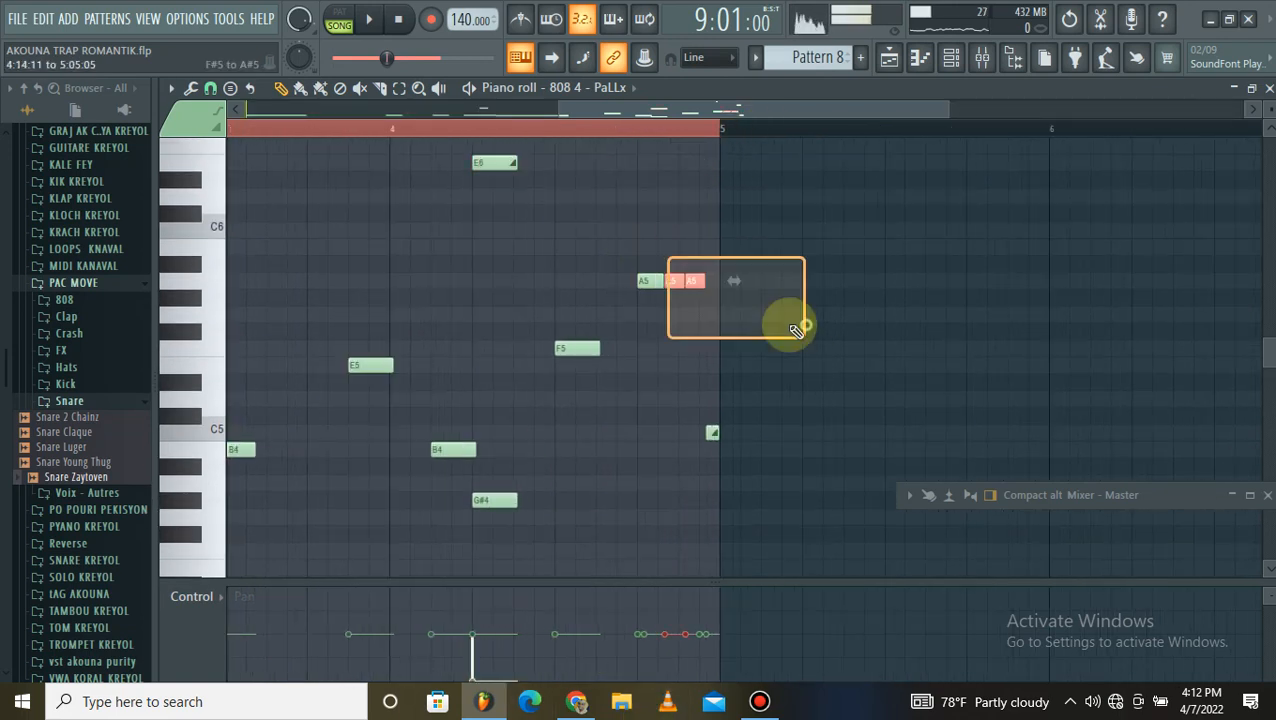
left_click_drag(621, 222, 718, 342)
scroll(644, 649, "down", 4)
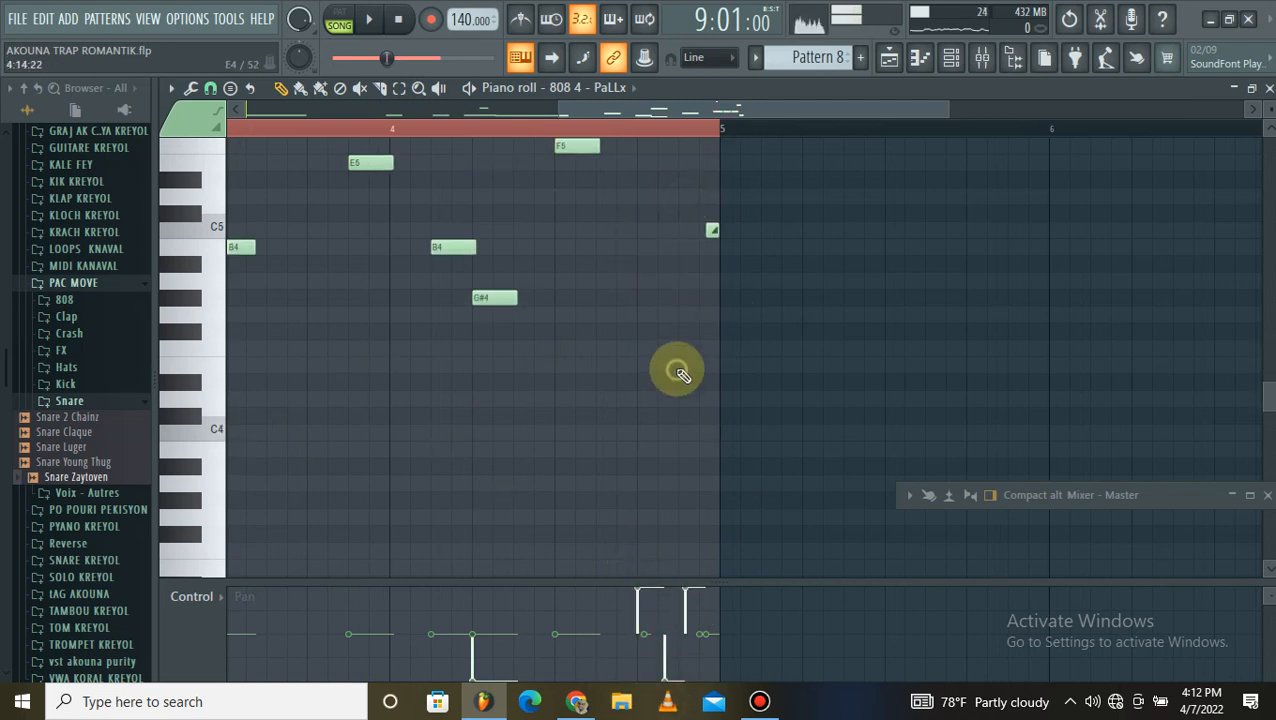
Step: Play the 808 part with the beat to check the panned notes in bars 2 and 4
key("space")
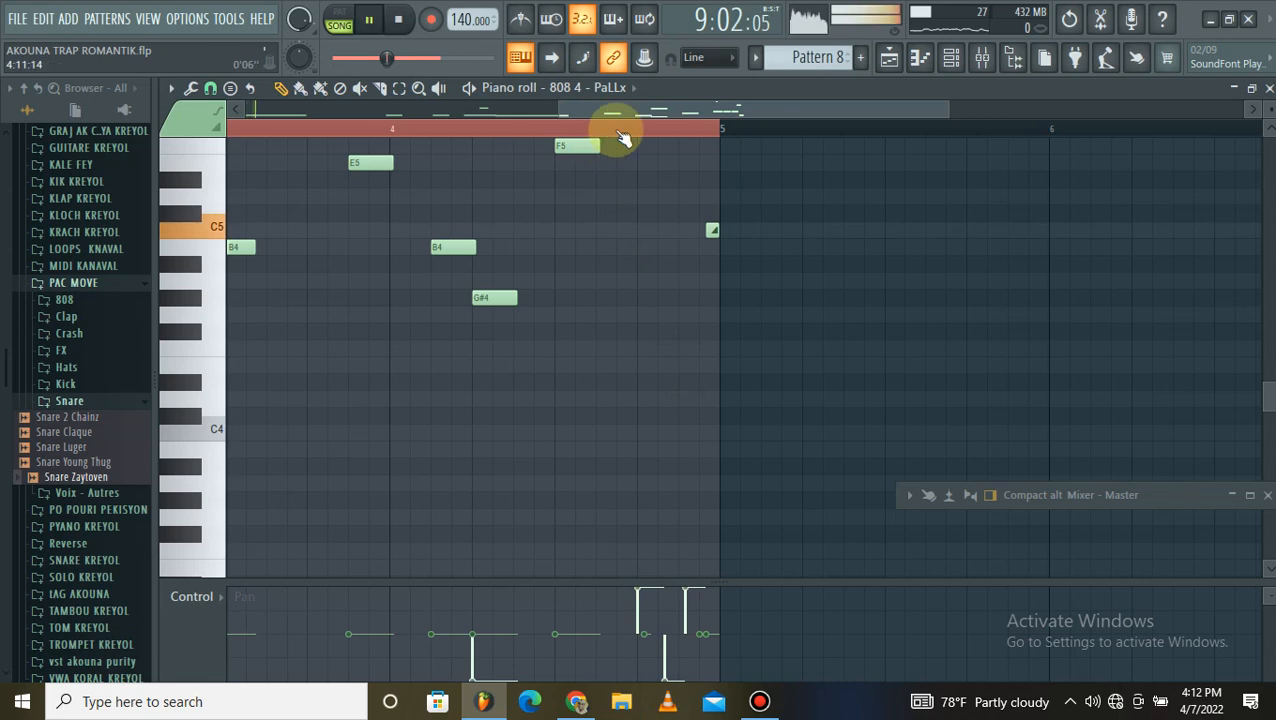
scroll(621, 130, "down", 3)
scroll(490, 305, "up", 5)
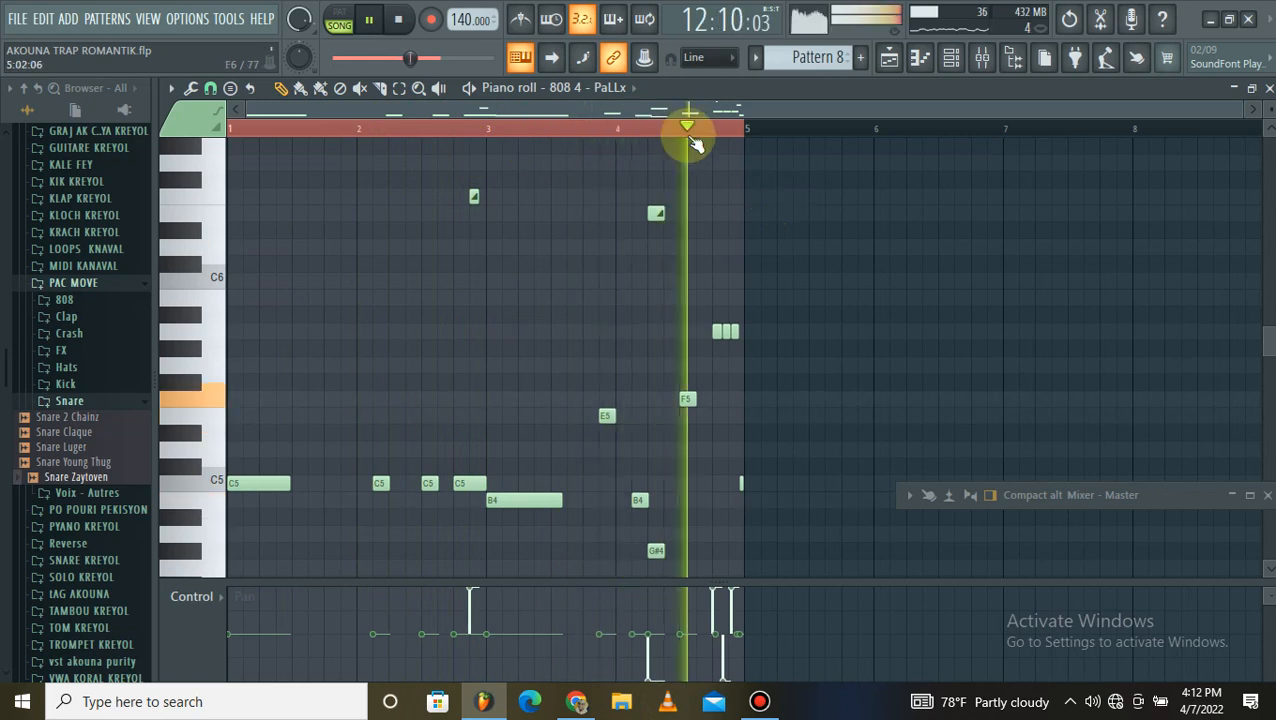
scroll(641, 196, "up", 4)
scroll(641, 203, "down", 1)
scroll(793, 129, "down", 5)
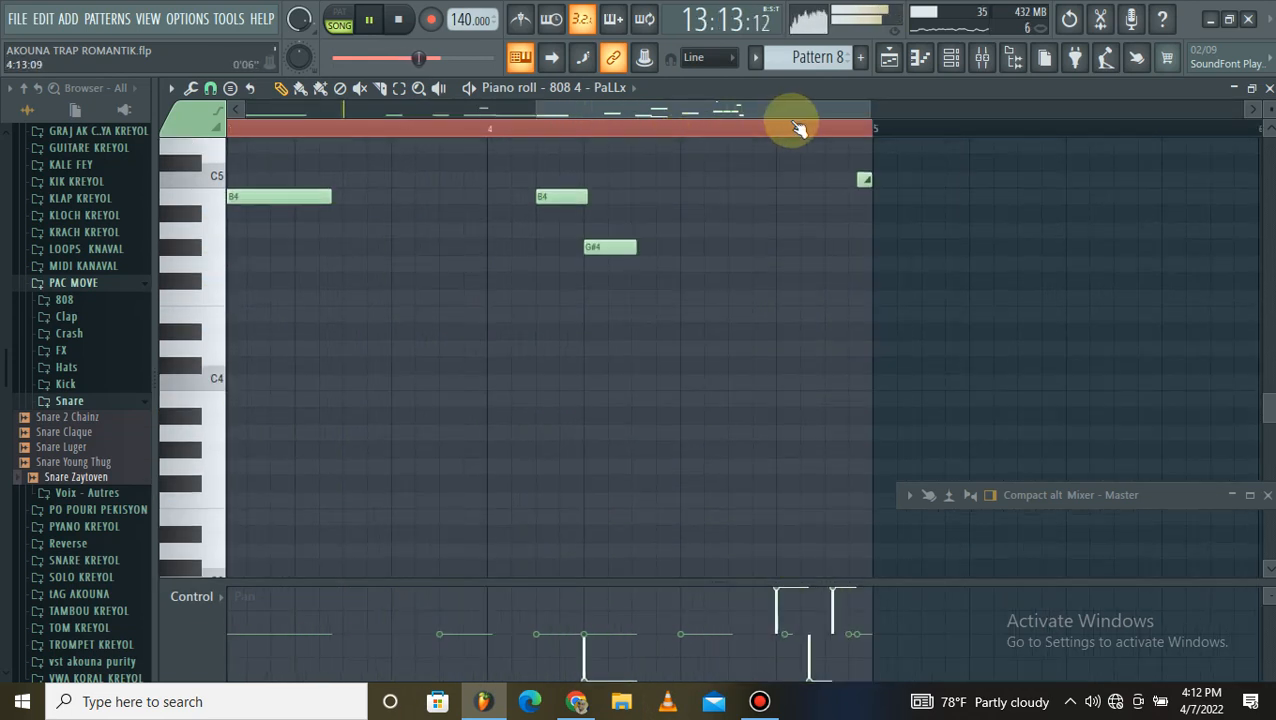
Step: Stop playback and delete the stray D6 note at the end of bar 4
scroll(800, 129, "down", 1)
scroll(870, 315, "up", 3)
key("space")
scroll(727, 181, "up", 3)
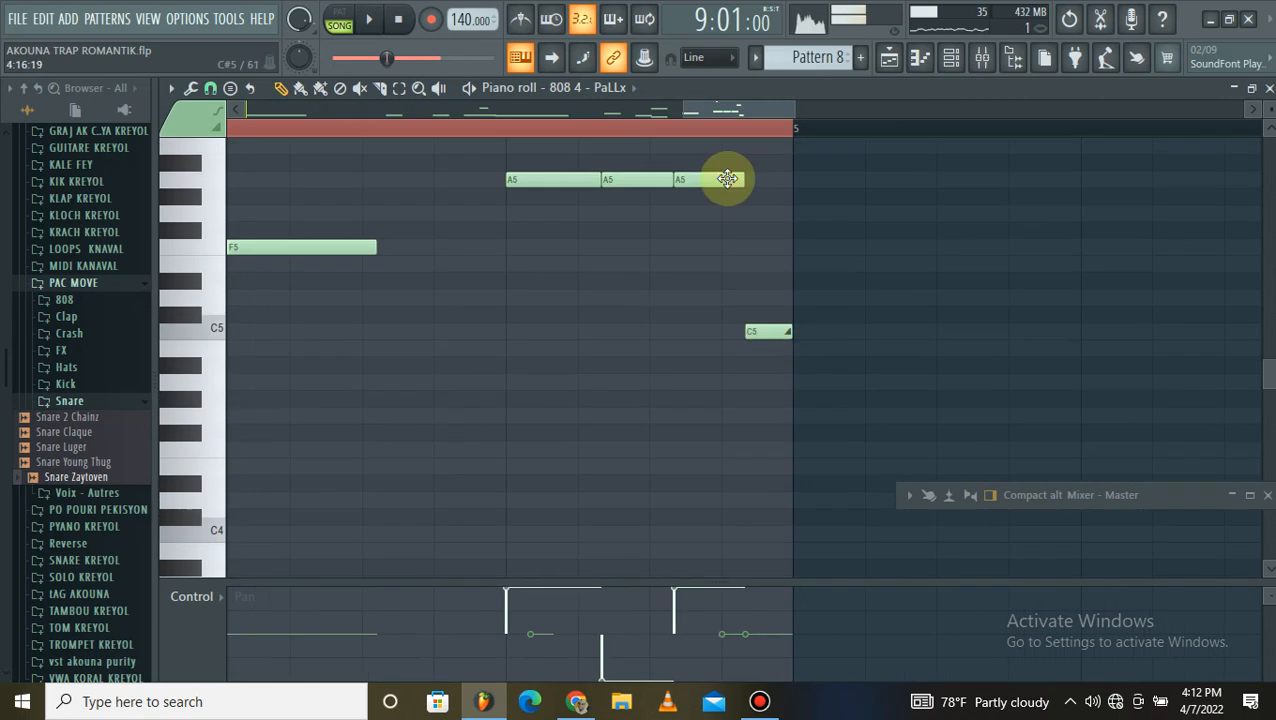
scroll(741, 225, "up", 2)
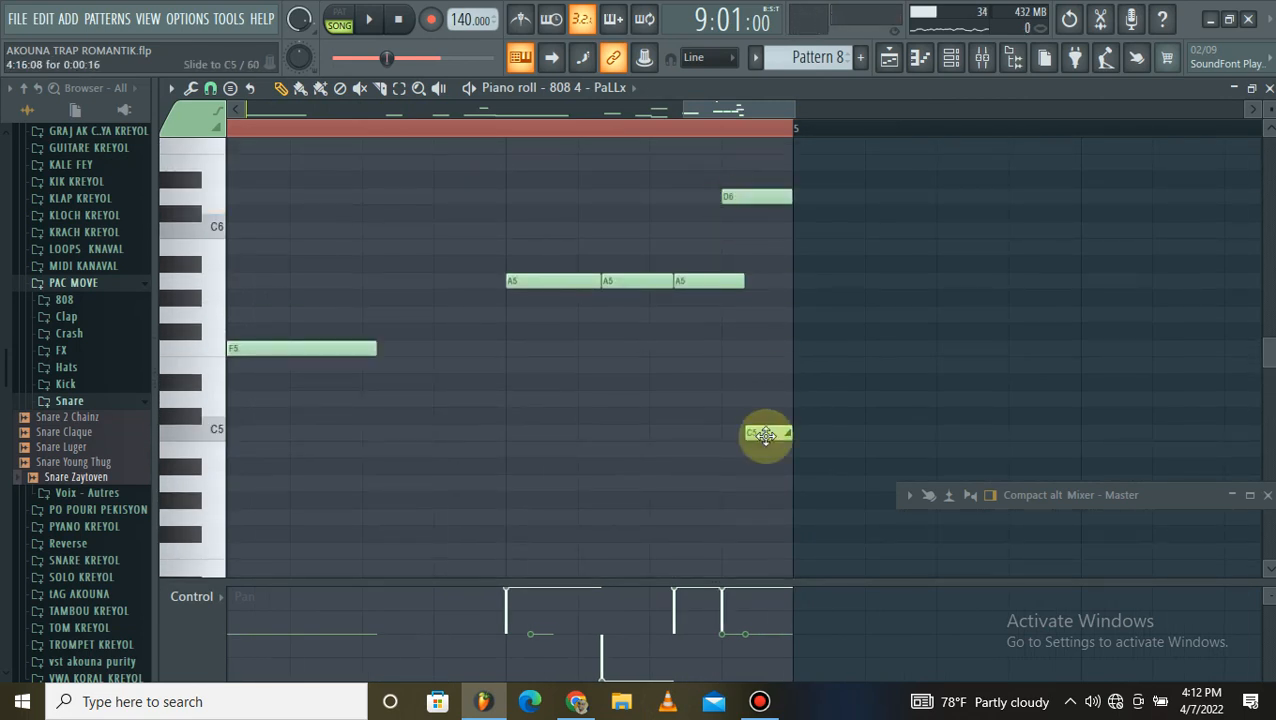
right_click(750, 198)
scroll(688, 197, "up", 3)
left_click(675, 204)
right_click(675, 204)
Step: Select the short C7 and C5 slide notes at the end of bar 4, panning C7 fully right and C5 fully left
left_click_drag(758, 175, 731, 655)
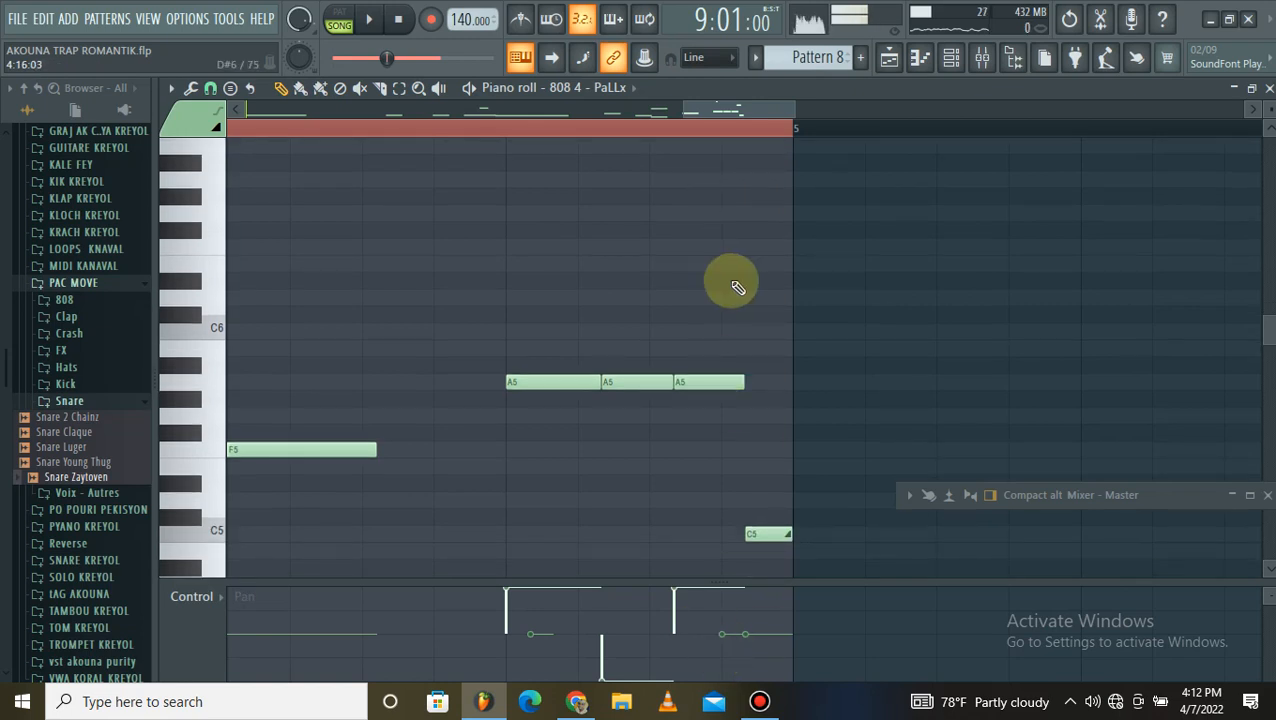
scroll(731, 276, "up", 2)
left_click_drag(771, 263, 777, 264)
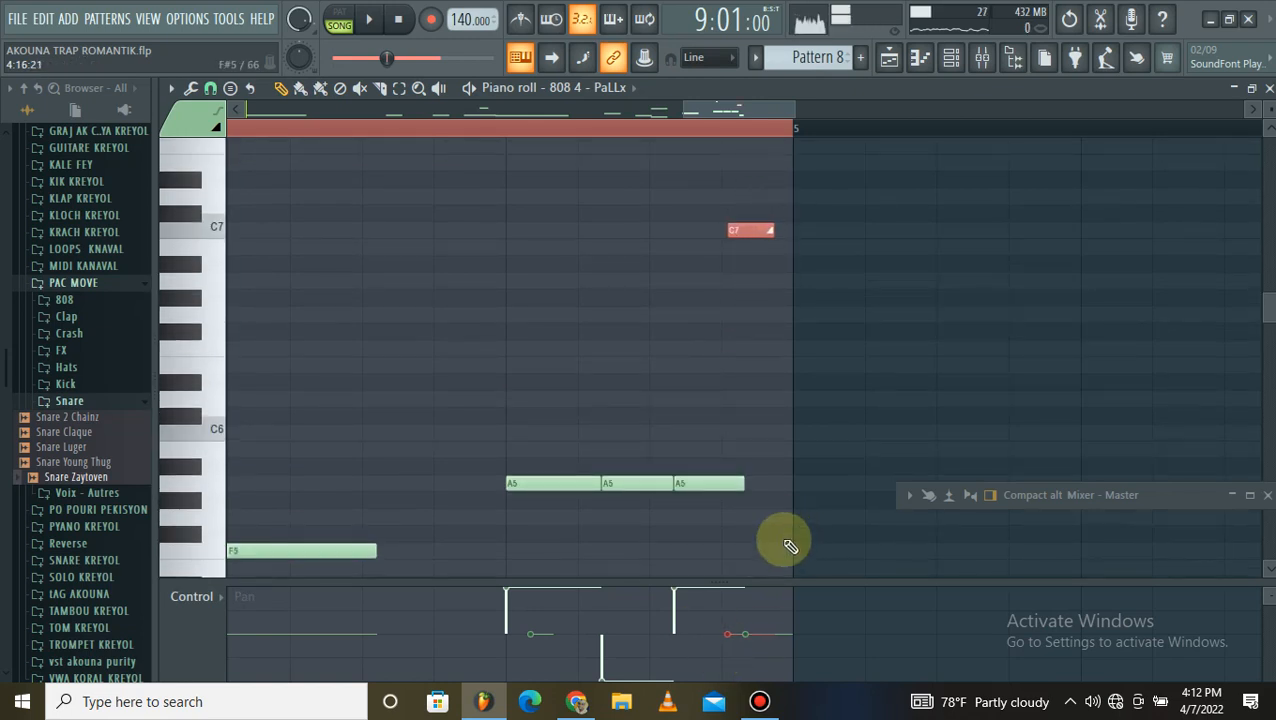
scroll(747, 430, "down", 5)
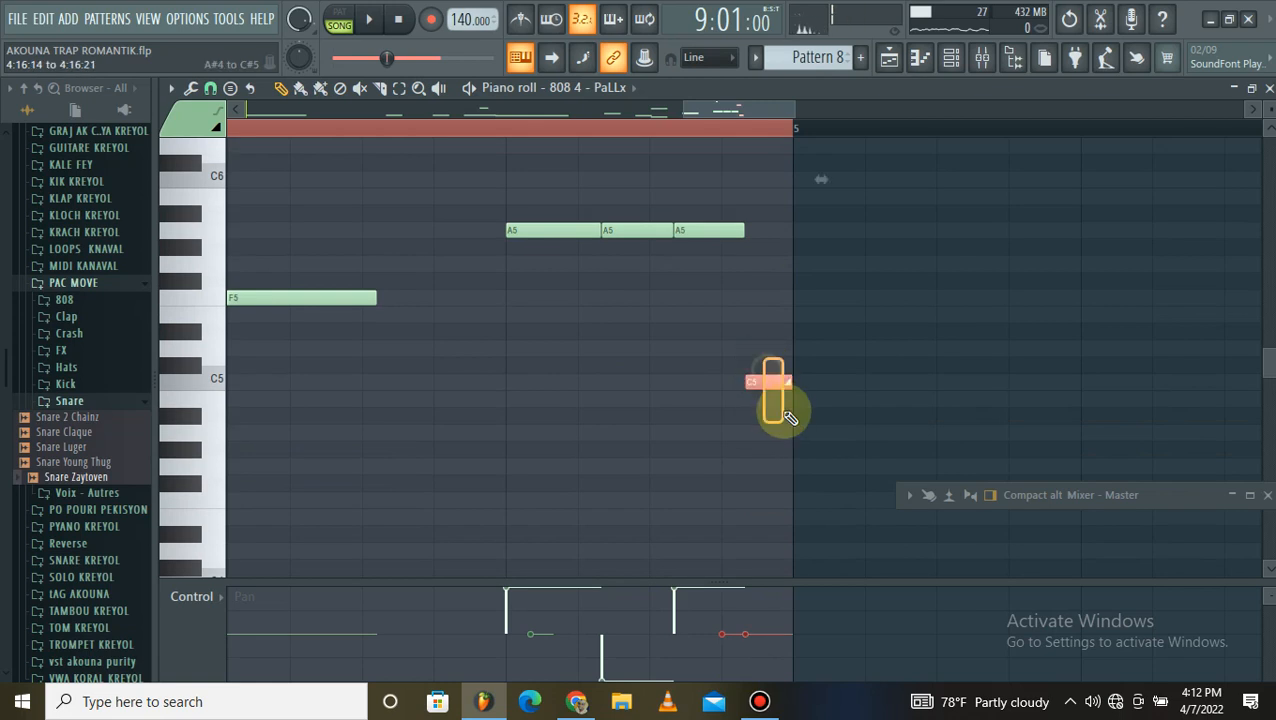
left_click(722, 591)
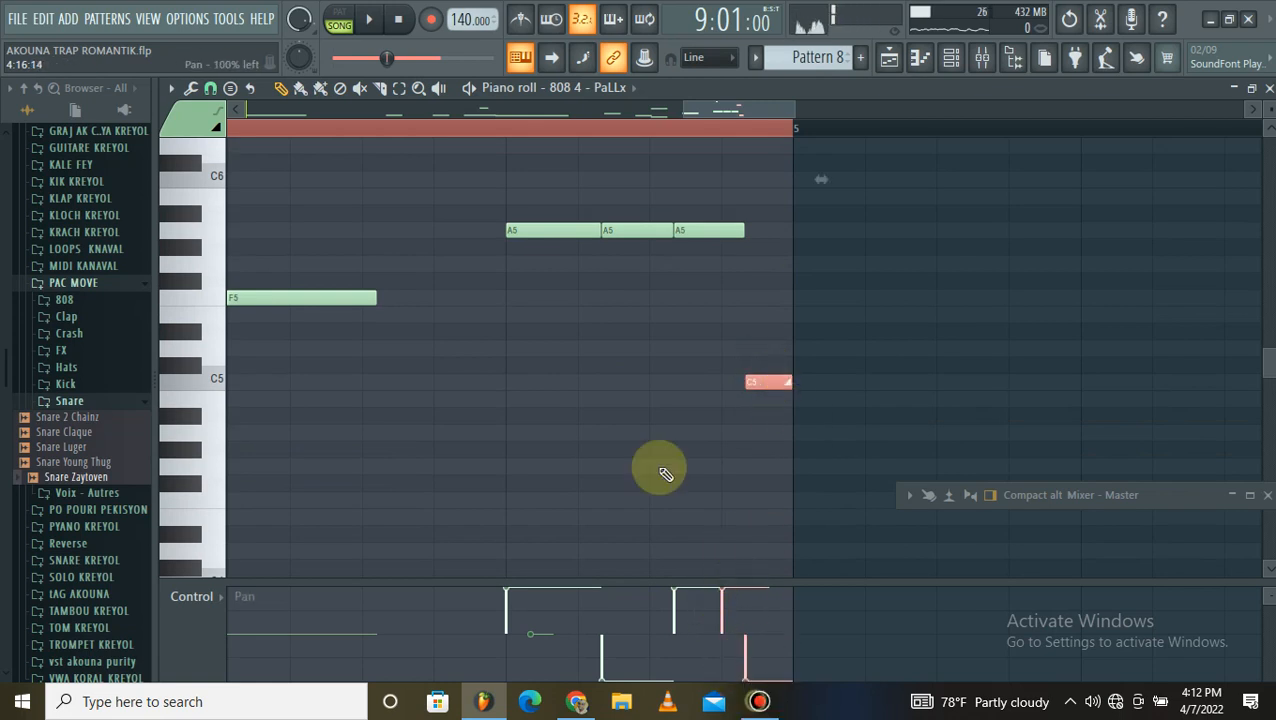
Step: Deselect the notes and play the song with the playlist and mixer in view, with the piano roll and channel rack out of the way
scroll(650, 128, "down", 6)
left_click(579, 174, "ctrl")
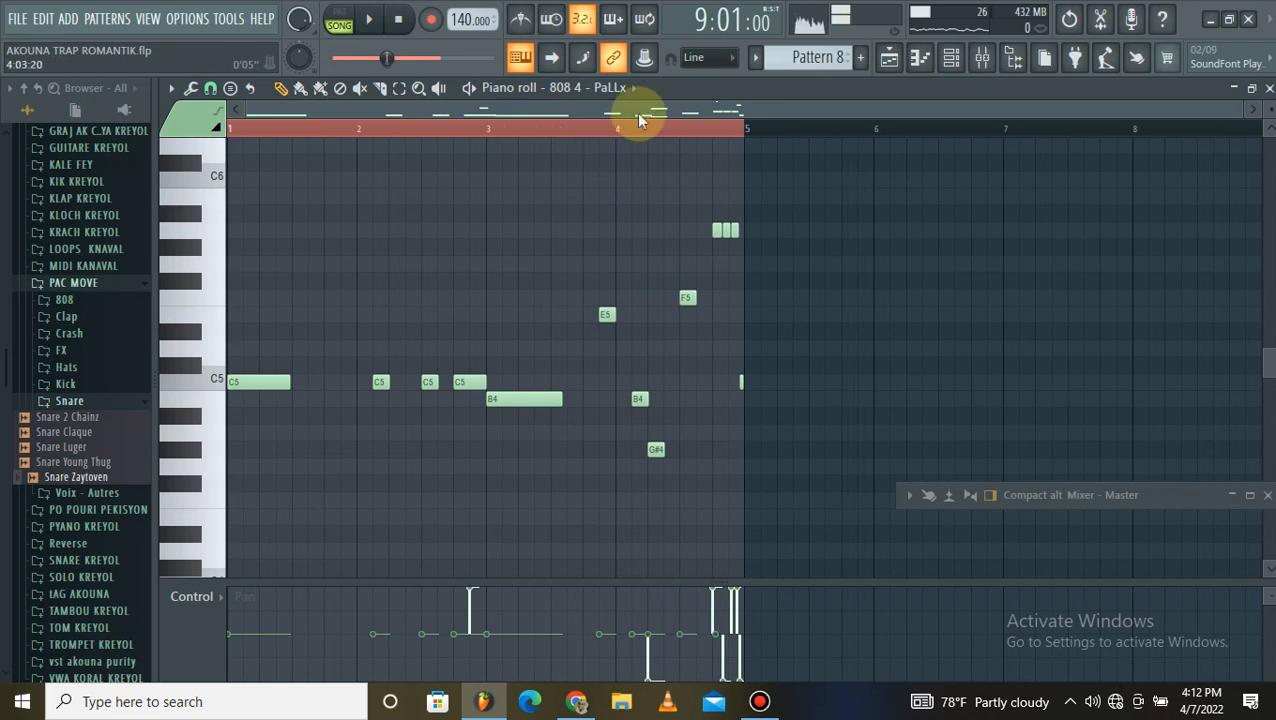
key("space")
left_click(1234, 89)
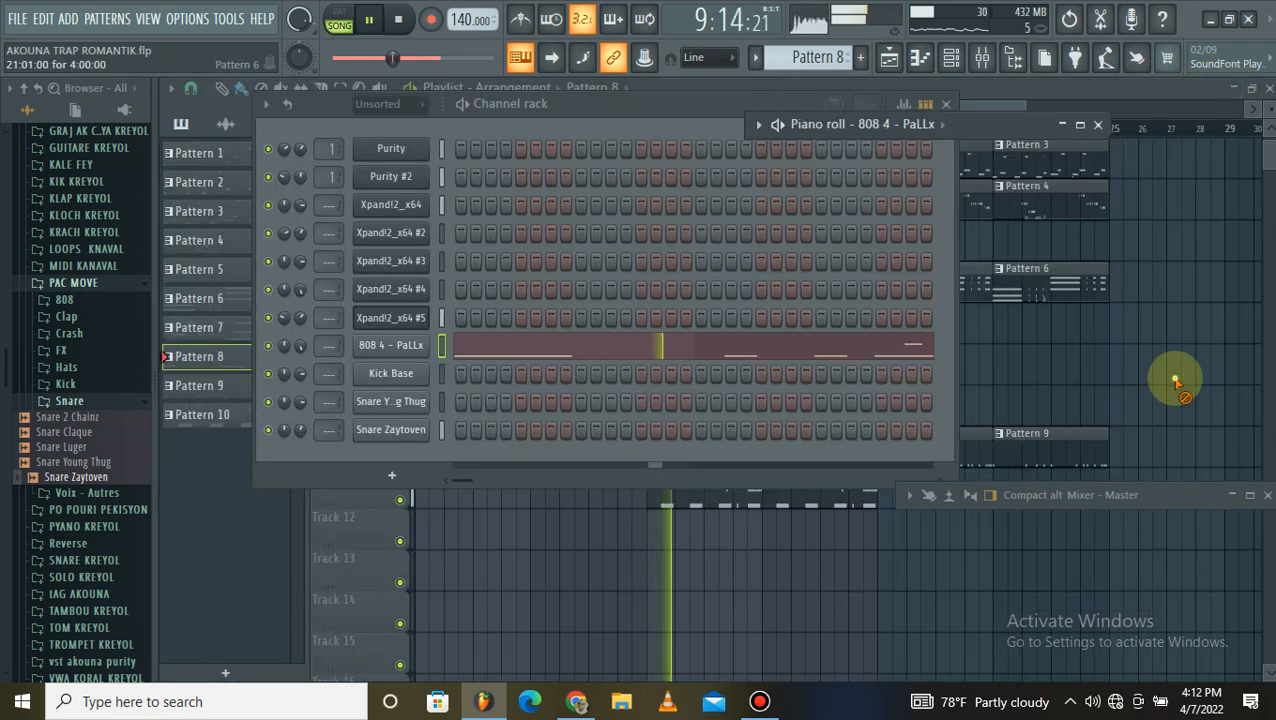
left_click(1098, 334)
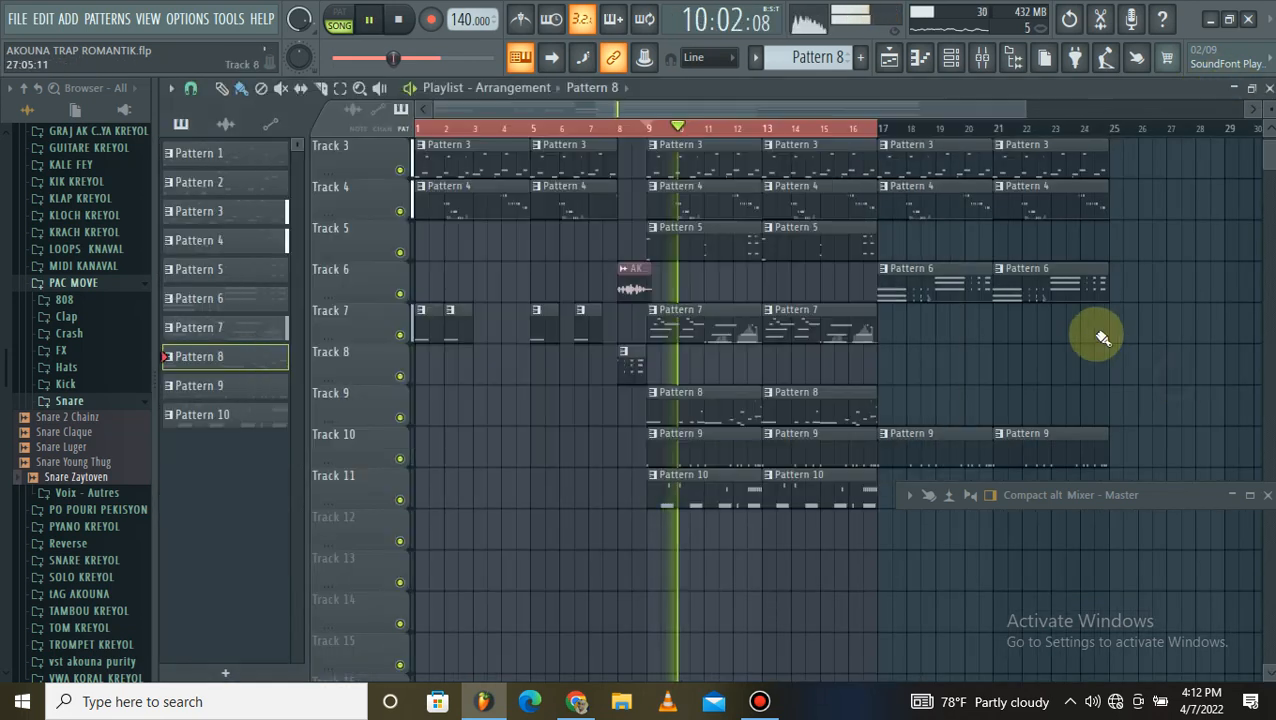
left_click(1235, 490)
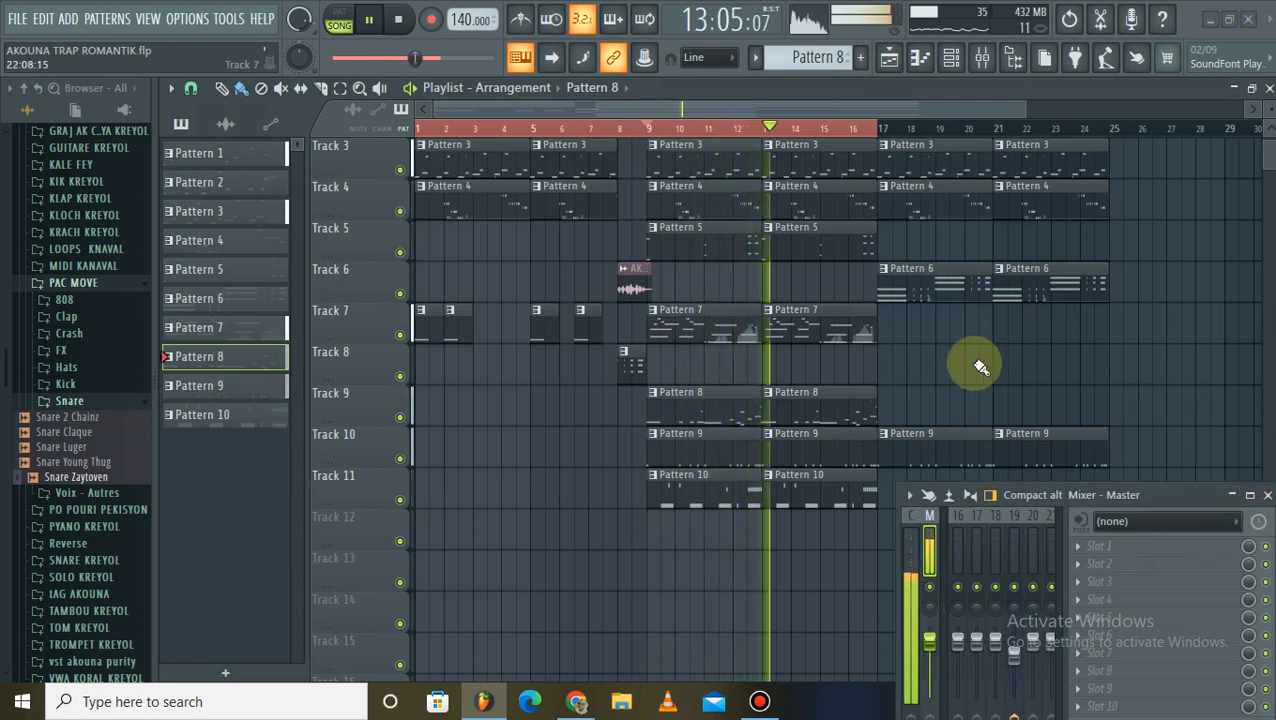
scroll(886, 310, "down", 3)
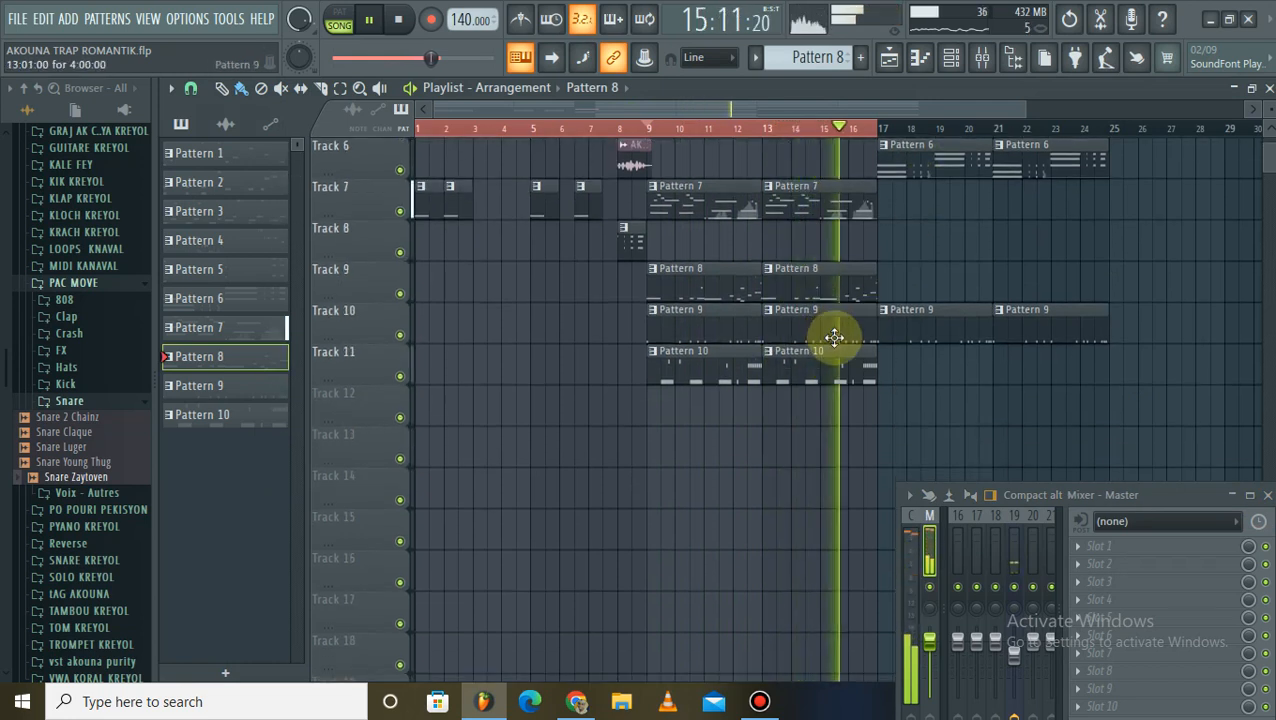
Step: Set the playlist time selection to bars 9 through 24 and delete the Pattern 1 and Pattern 3 clips from bar 17 onward
left_click_drag(420, 129, 1097, 251)
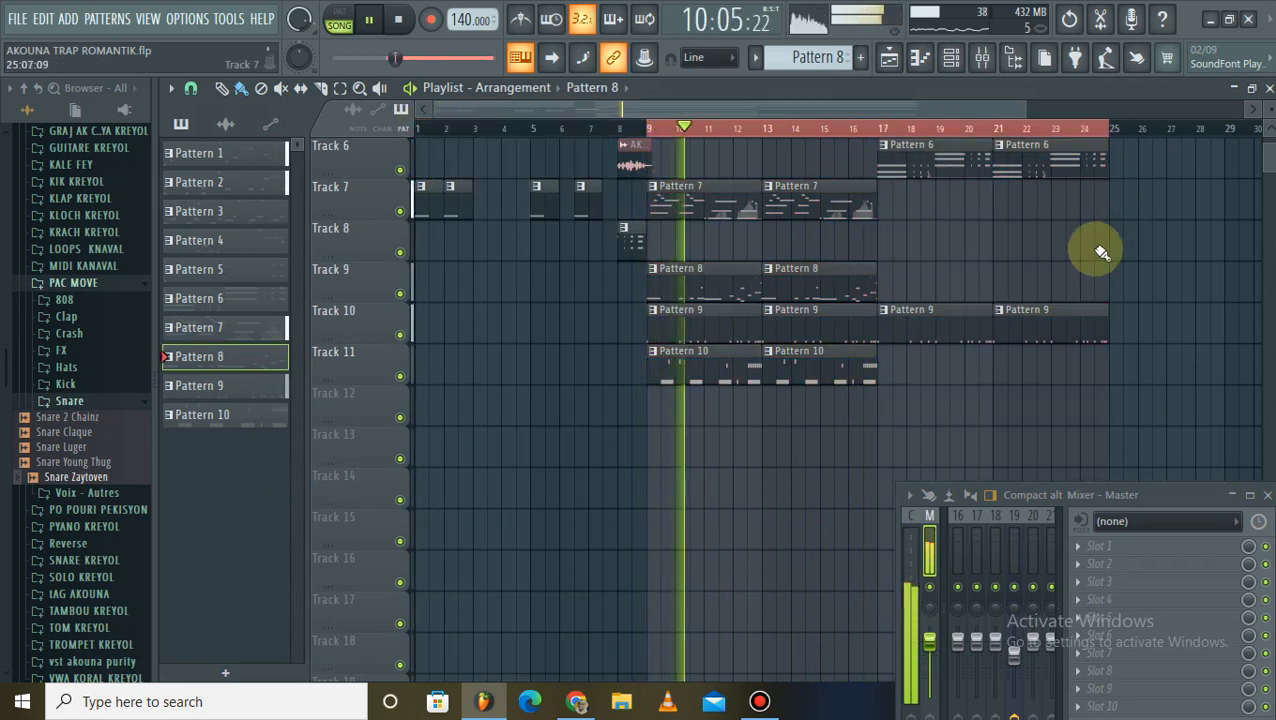
scroll(1090, 250, "up", 5)
right_click(954, 170)
right_click(1005, 162)
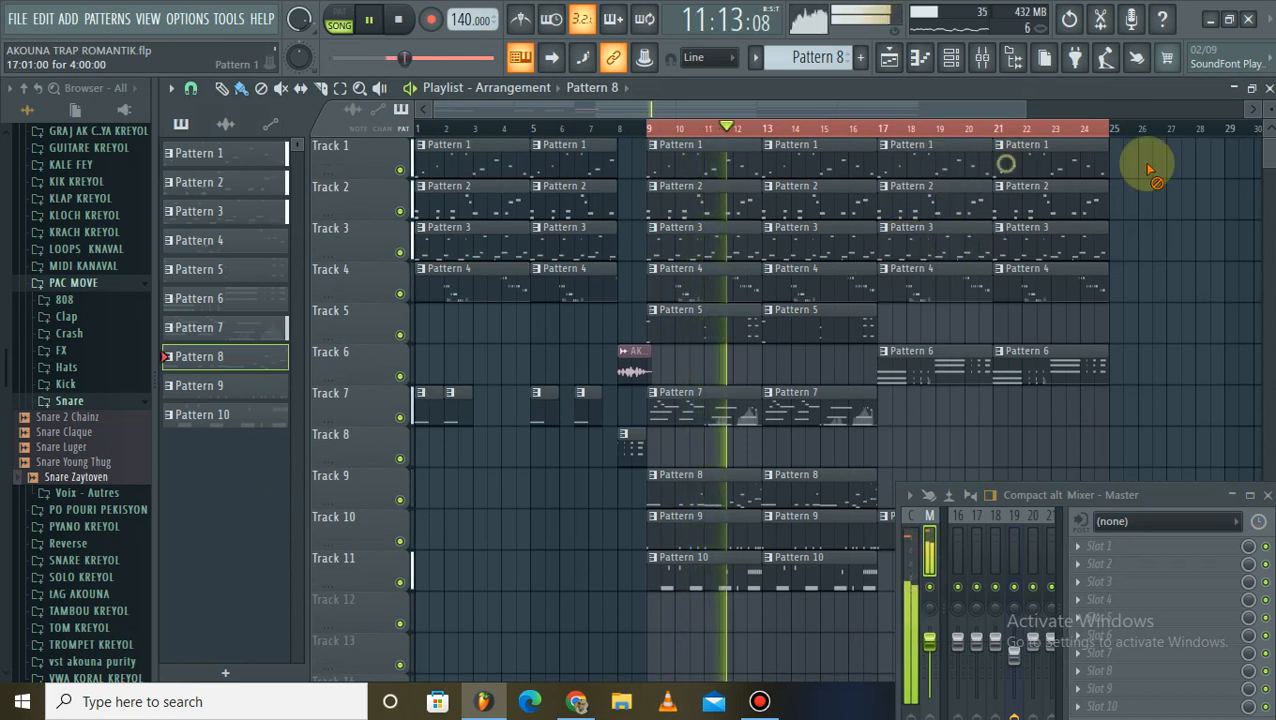
right_click(922, 251)
right_click(1050, 250)
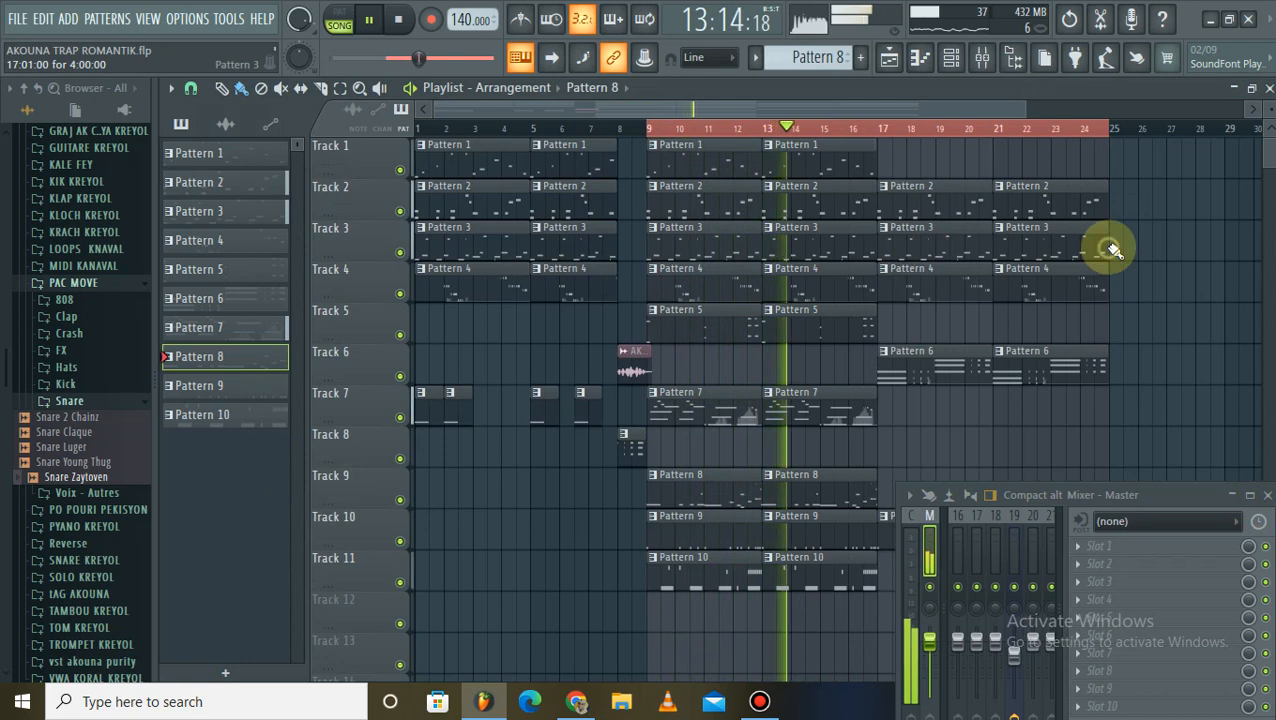
Step: Add two Pattern 8 clips on Track 9 at bars 17 and 21
scroll(984, 213, "down", 1)
scroll(984, 213, "down", 2)
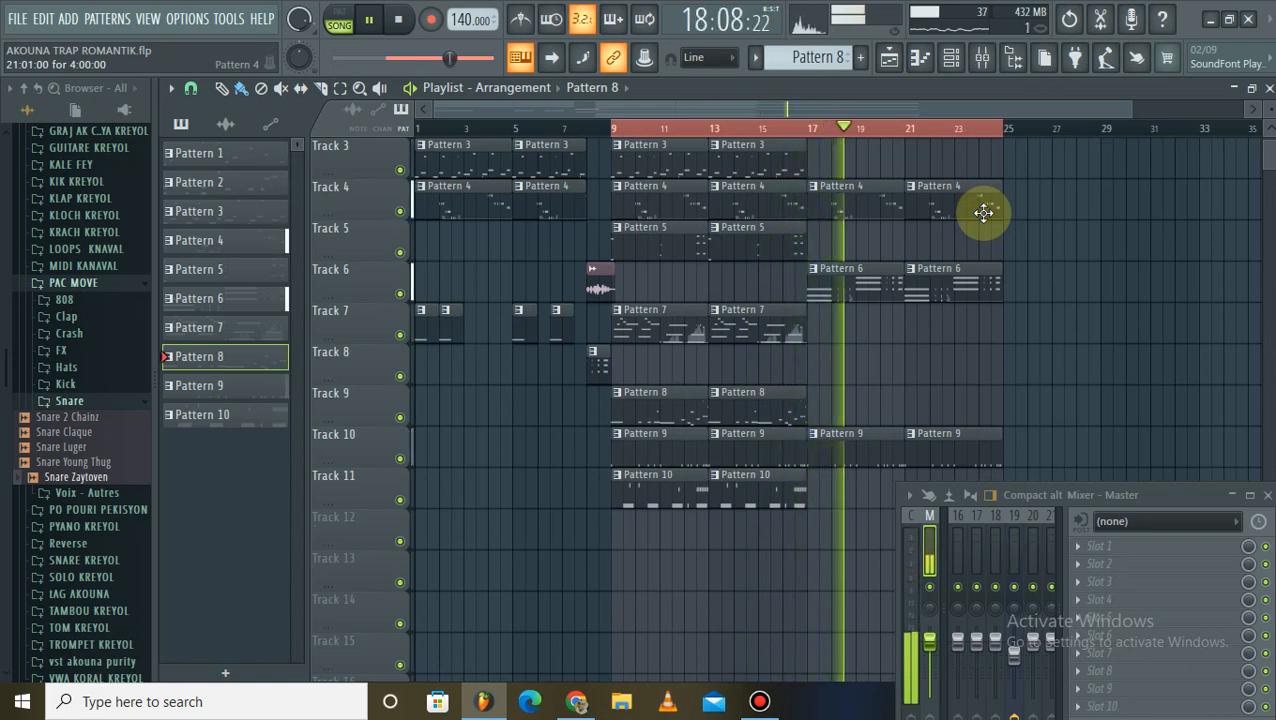
left_click(911, 407)
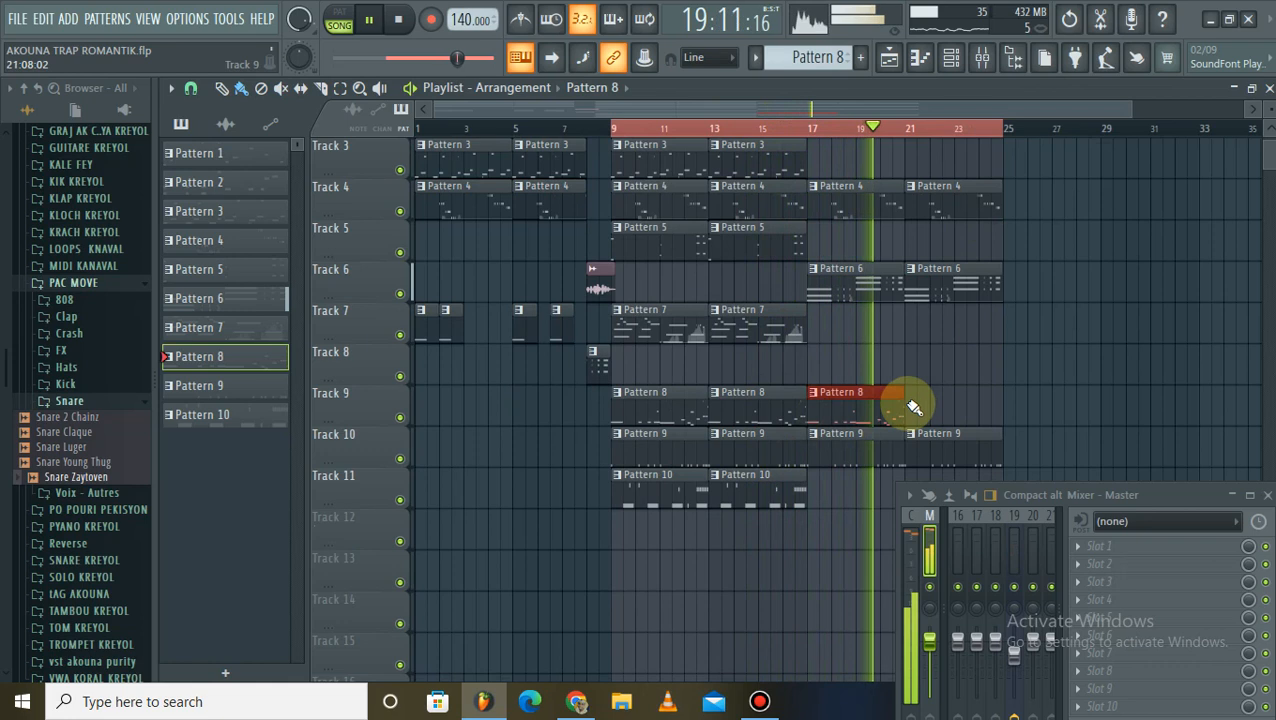
left_click(1009, 405)
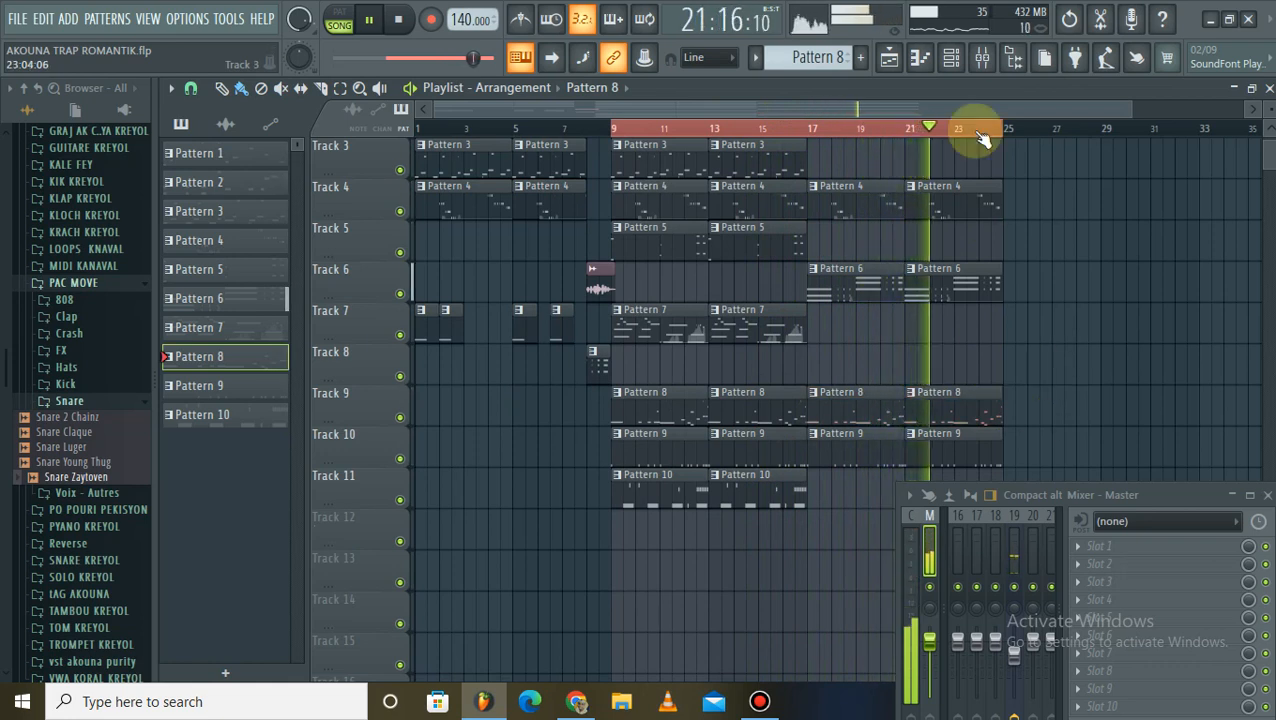
scroll(975, 130, "down", 2)
left_click_drag(723, 531, 672, 137)
right_click(695, 626)
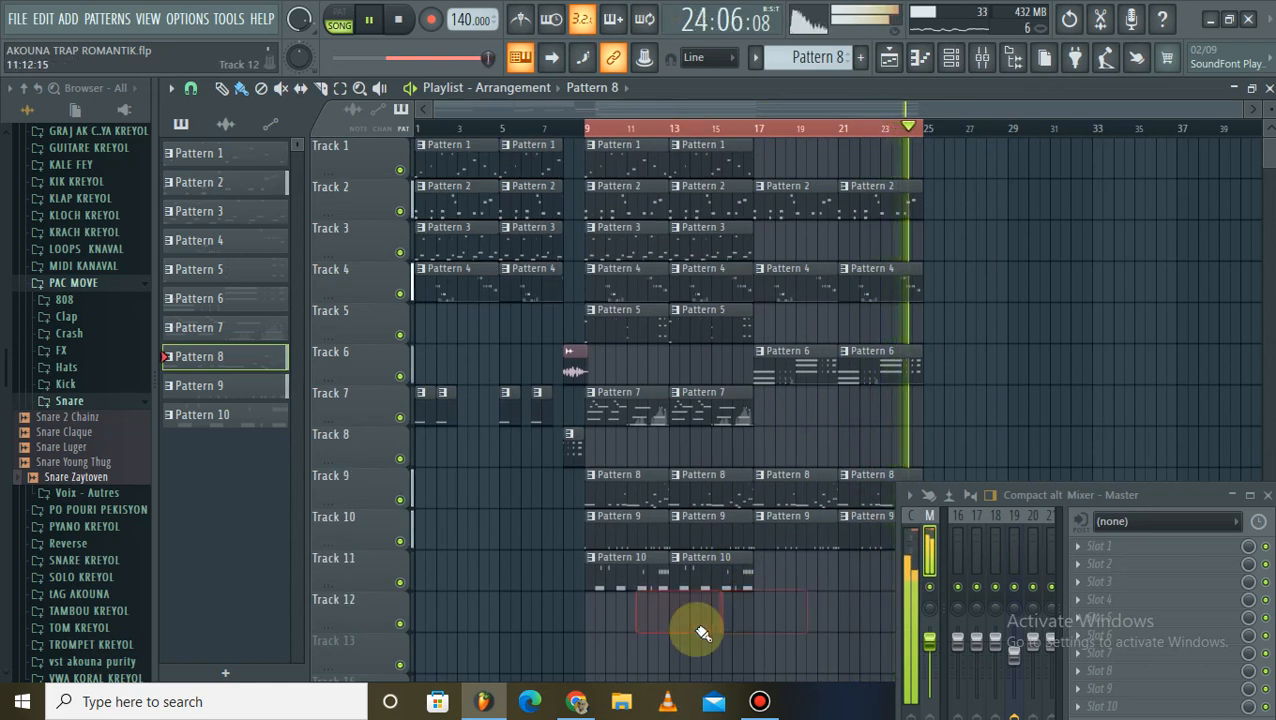
left_click(746, 612)
right_click(748, 615)
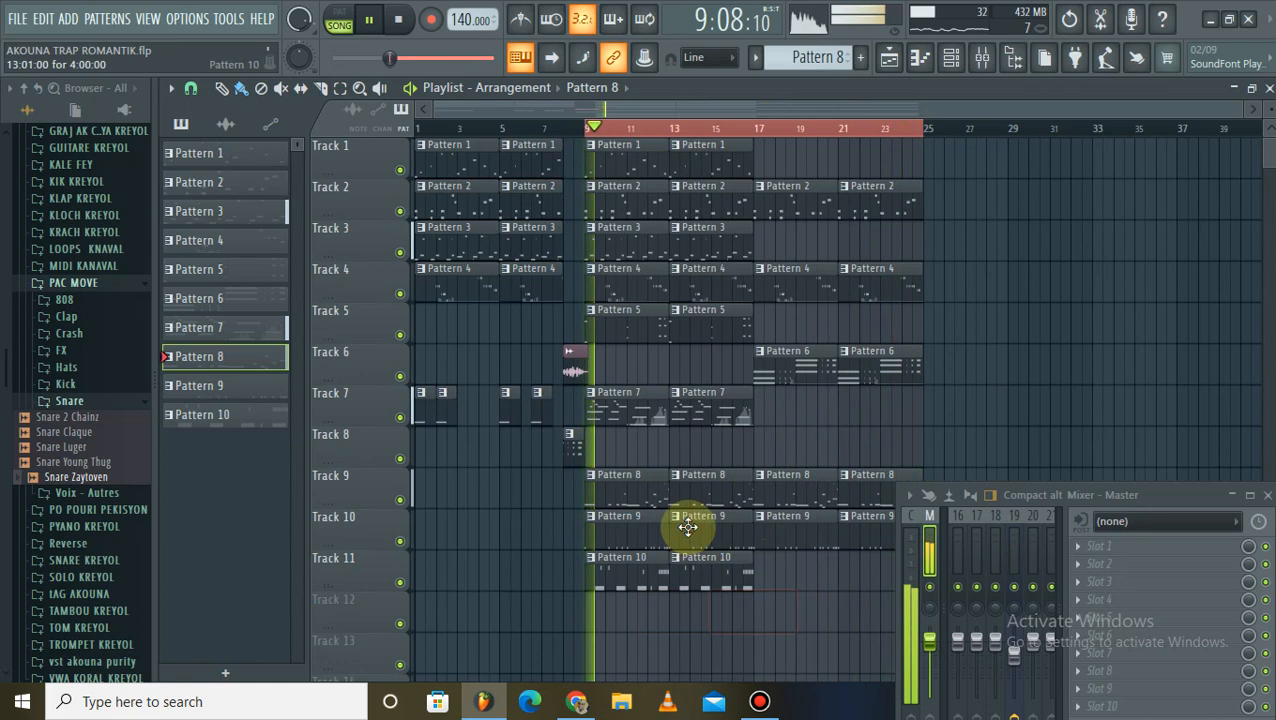
Step: Extend the time selection to cover bars 1 through 24, select all playlist clips and stop playback
left_click_drag(503, 131, 655, 135)
key("ctrl+a")
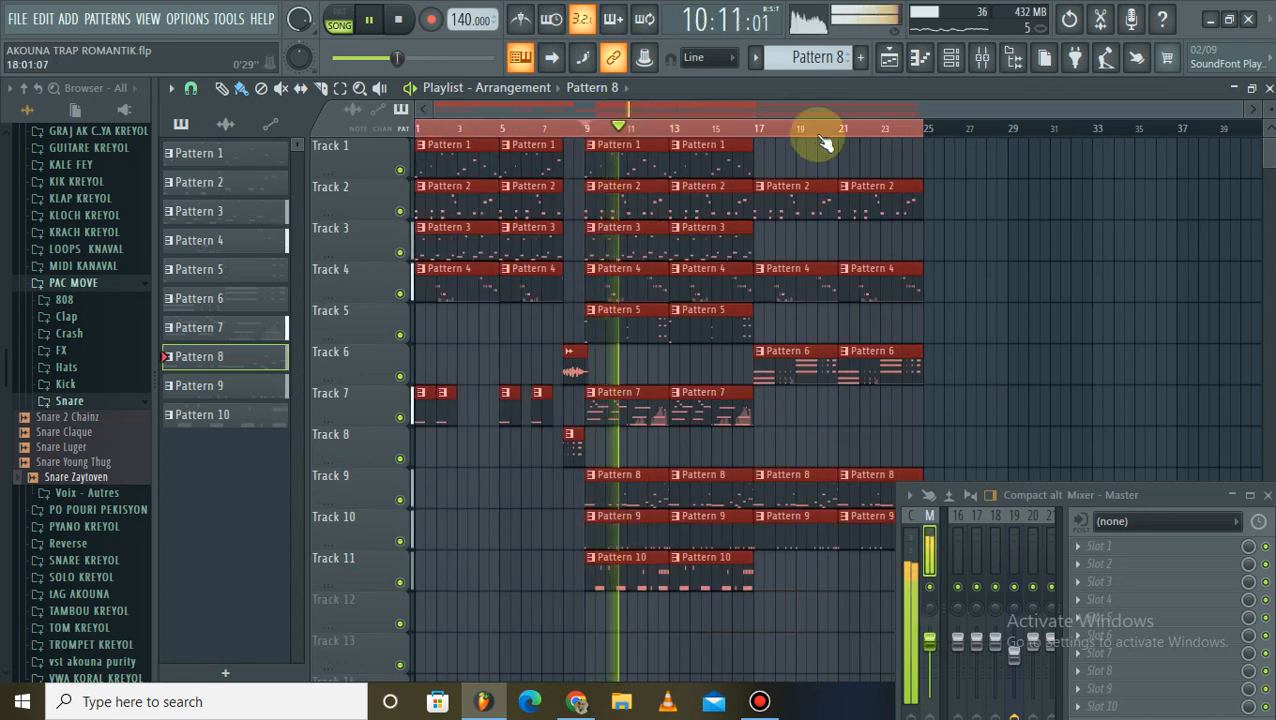
key("space")
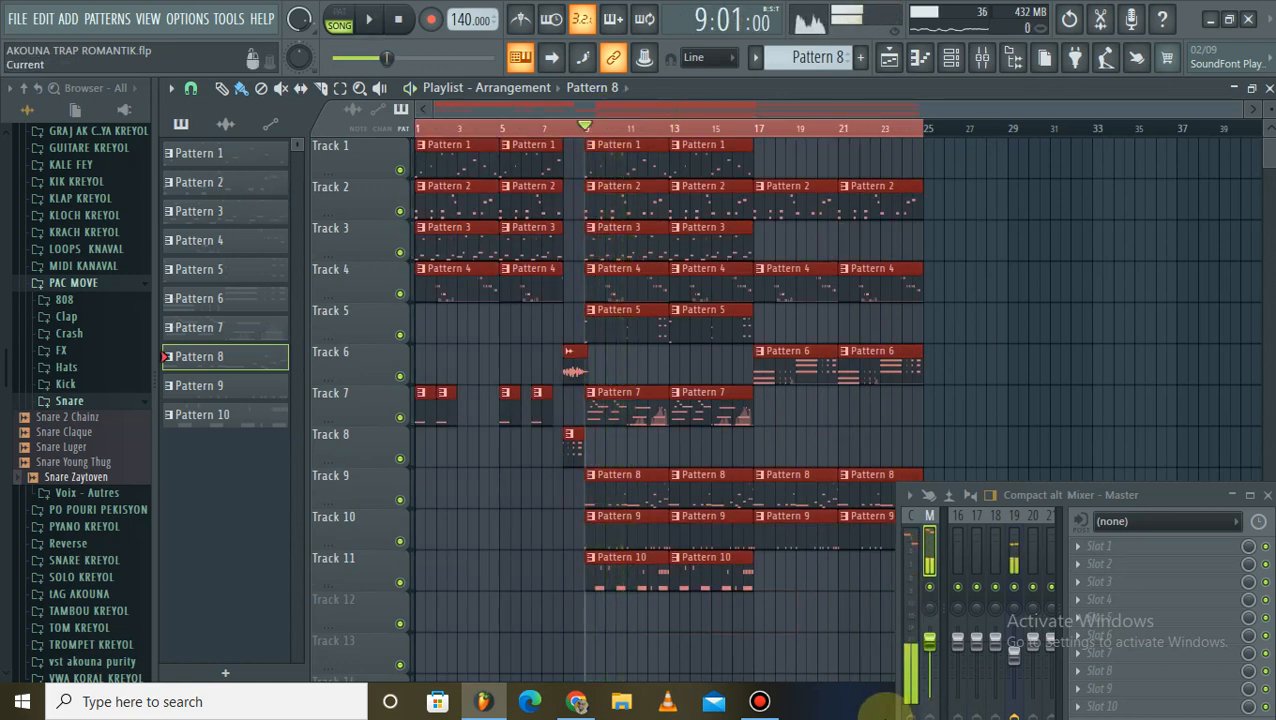
left_click(760, 705)
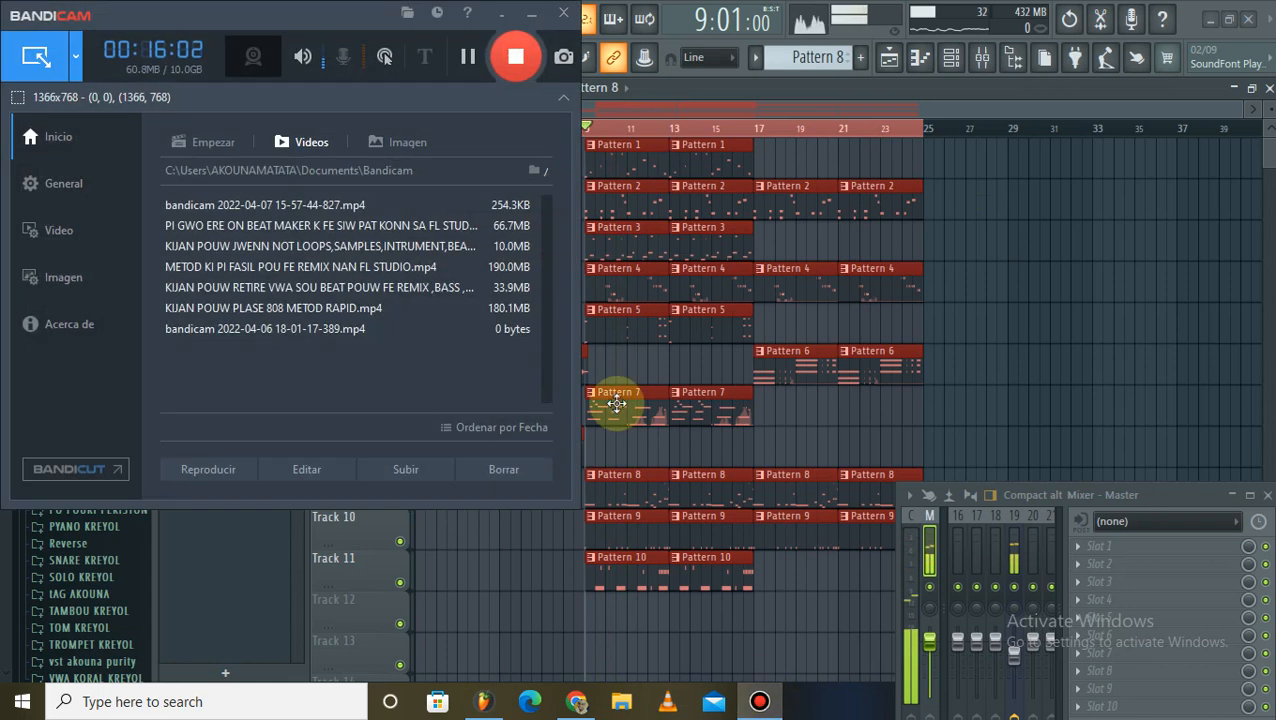
left_click(534, 14)
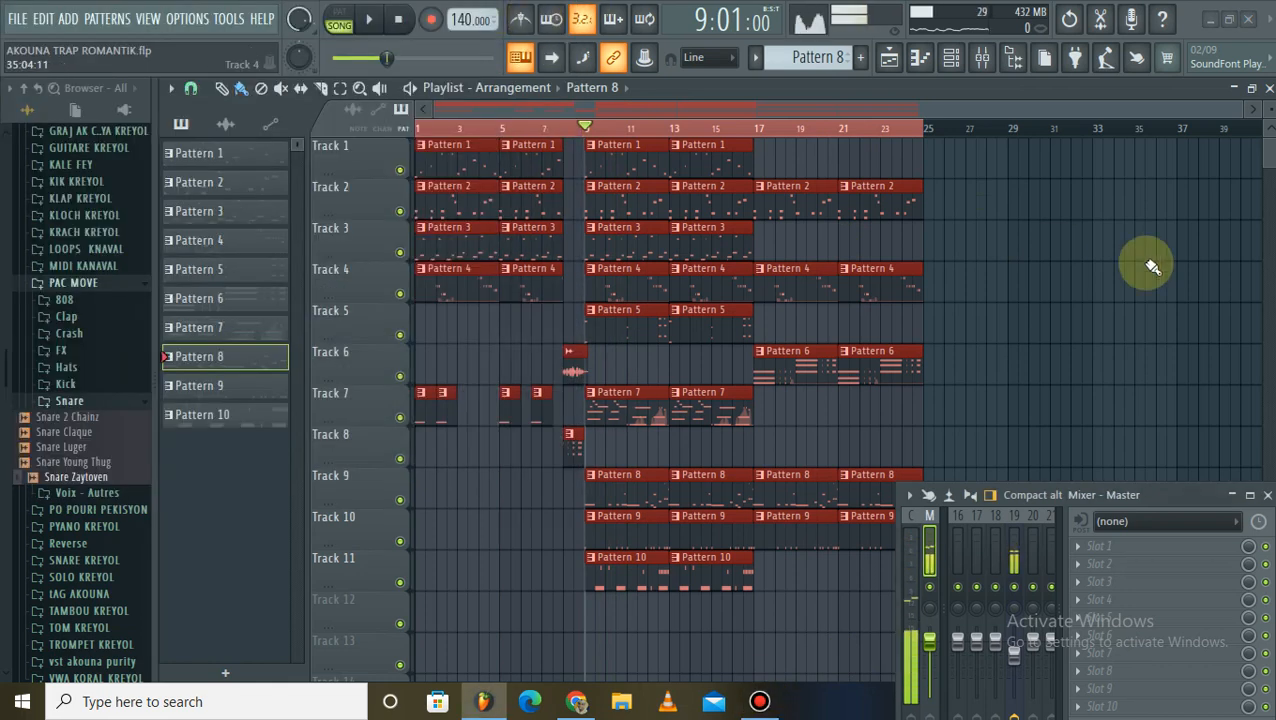
Step: Open the Pattern 8 piano roll of the 808 4 - PaLLx channel and maximize it
left_click(950, 60)
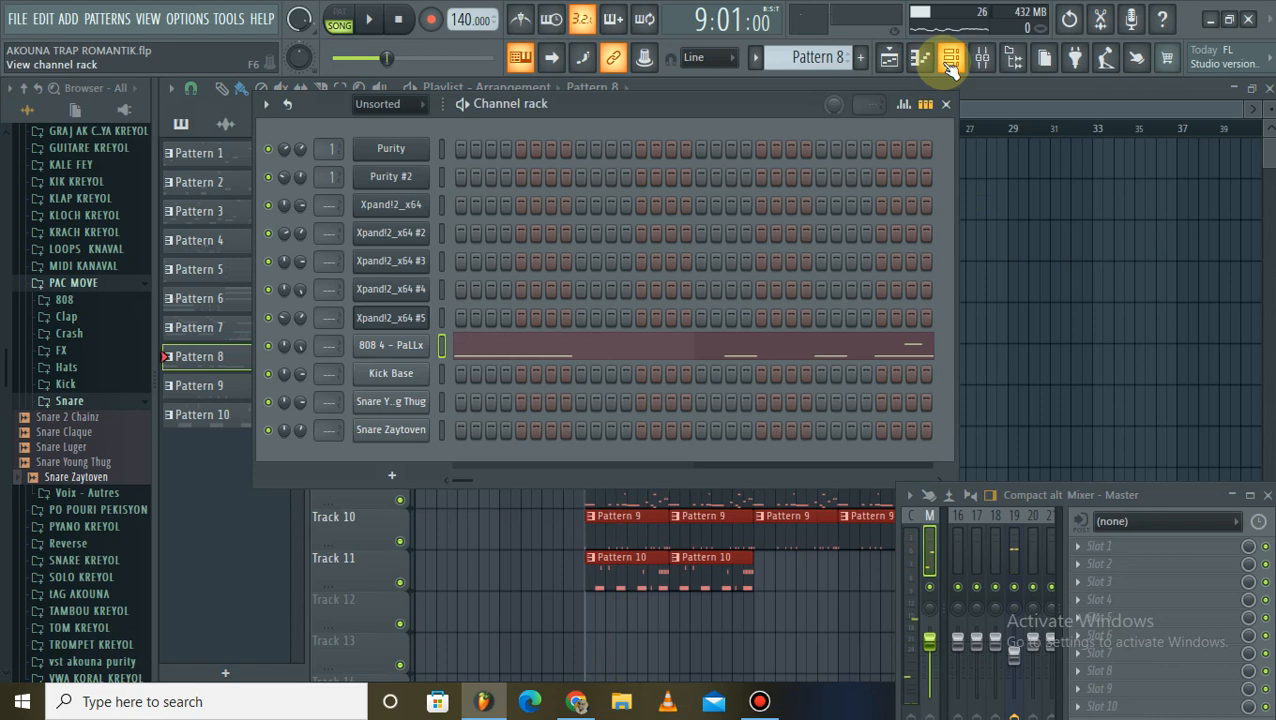
left_click(626, 362)
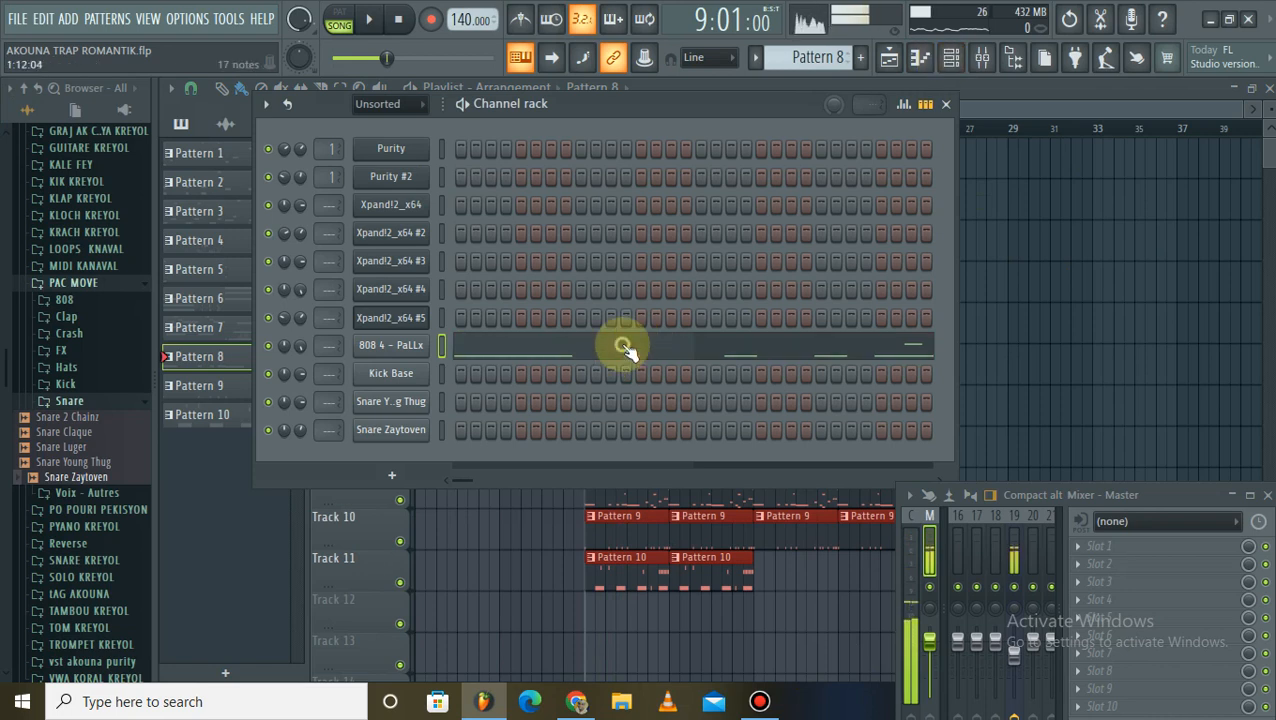
left_click(1084, 125)
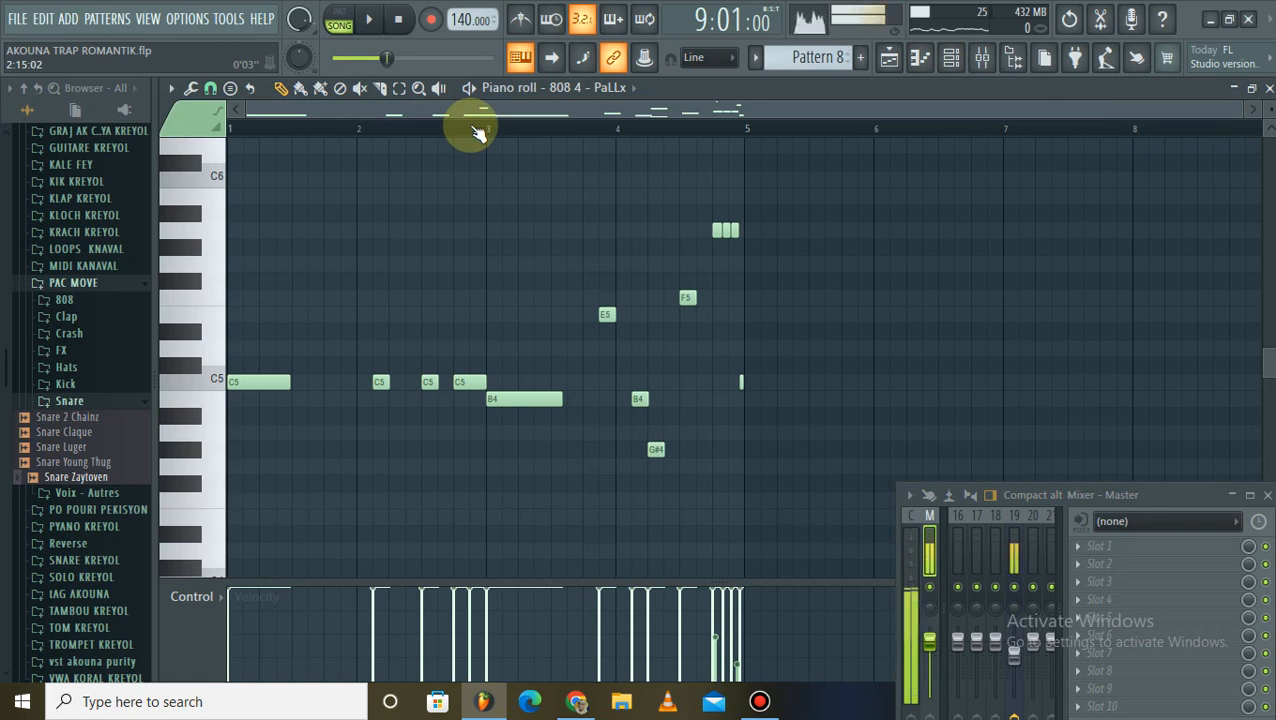
Step: Review the 808 line's notes across all four bars, including the low notes and the high slide notes
scroll(500, 142, "down", 6)
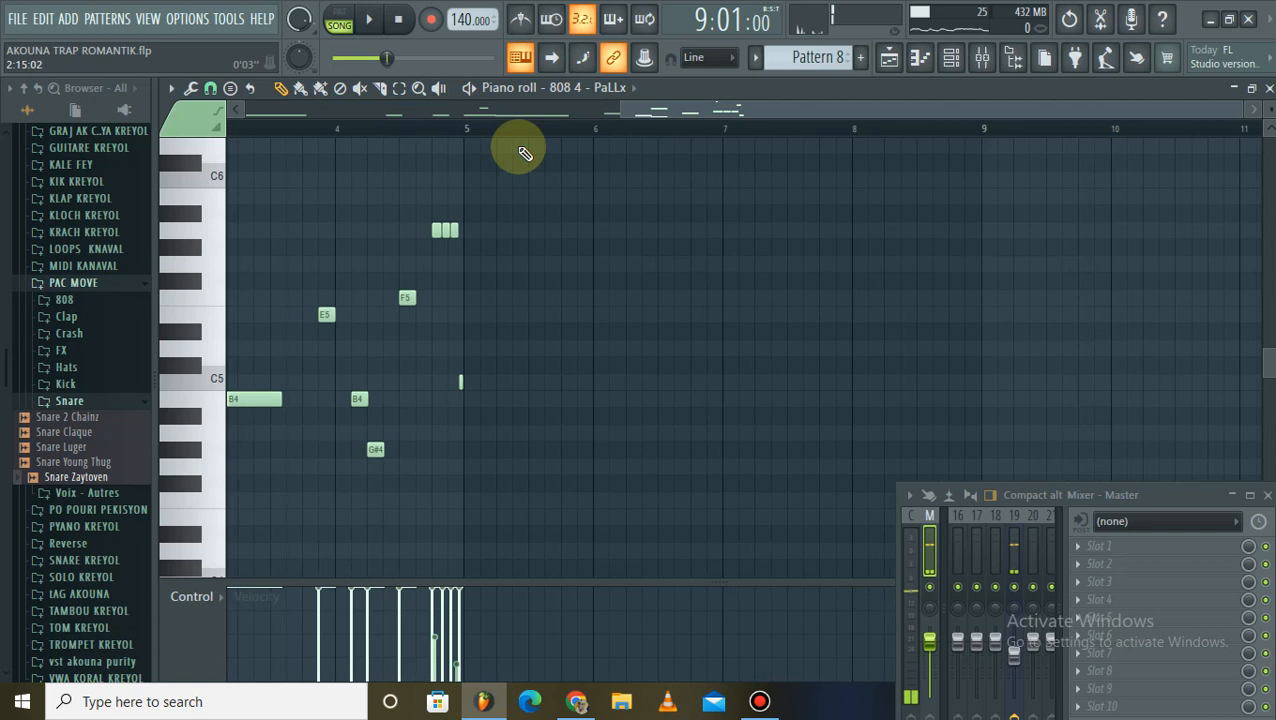
scroll(774, 291, "up", 6)
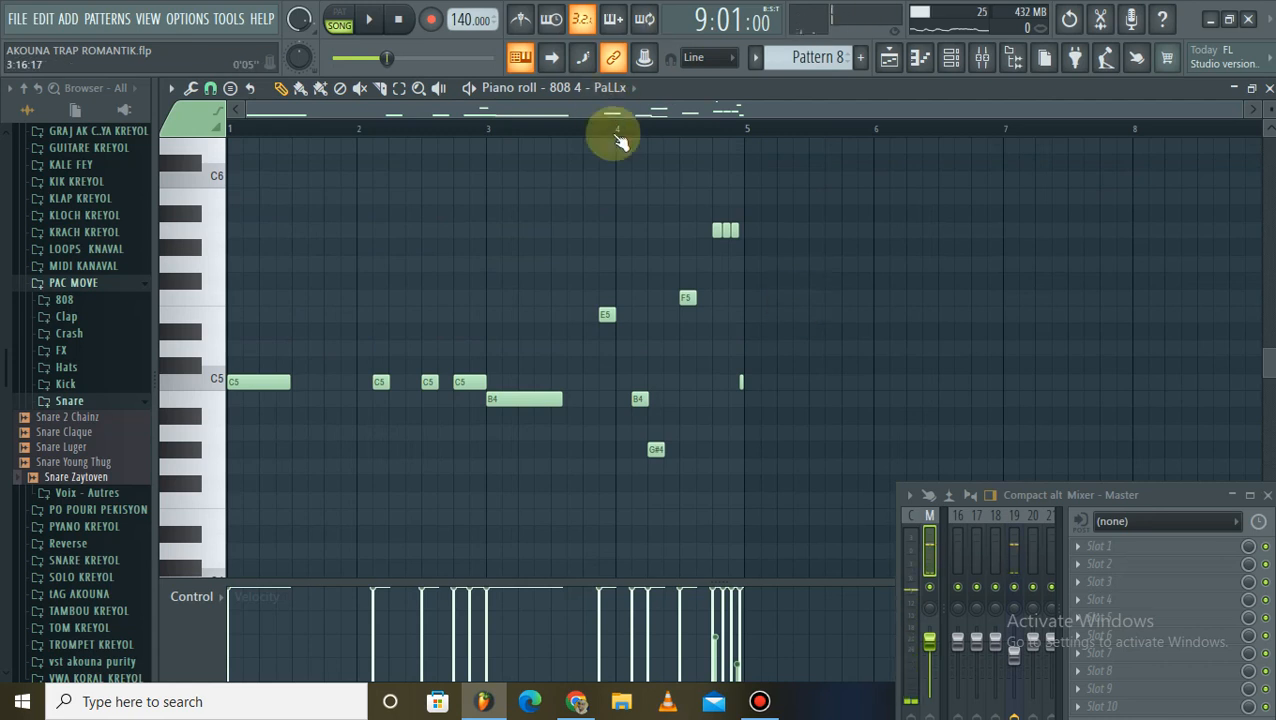
scroll(627, 160, "up", 2)
scroll(632, 148, "down", 4)
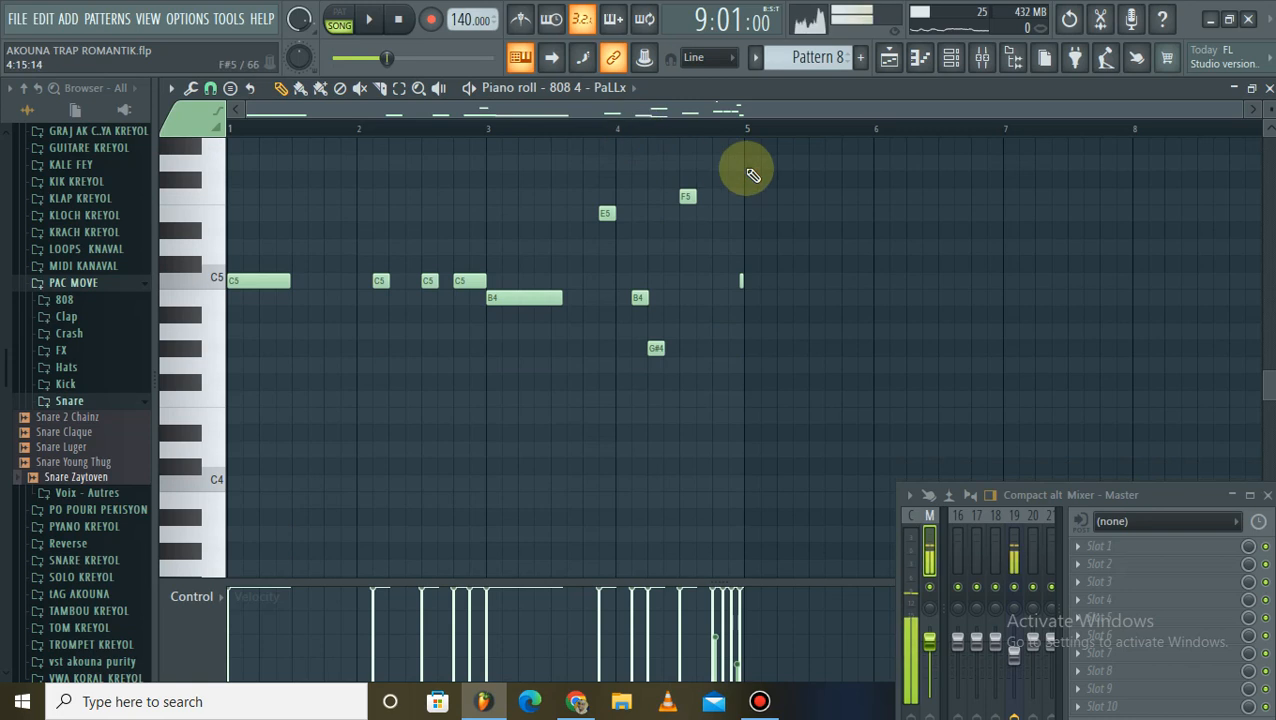
scroll(1214, 257, "up", 6)
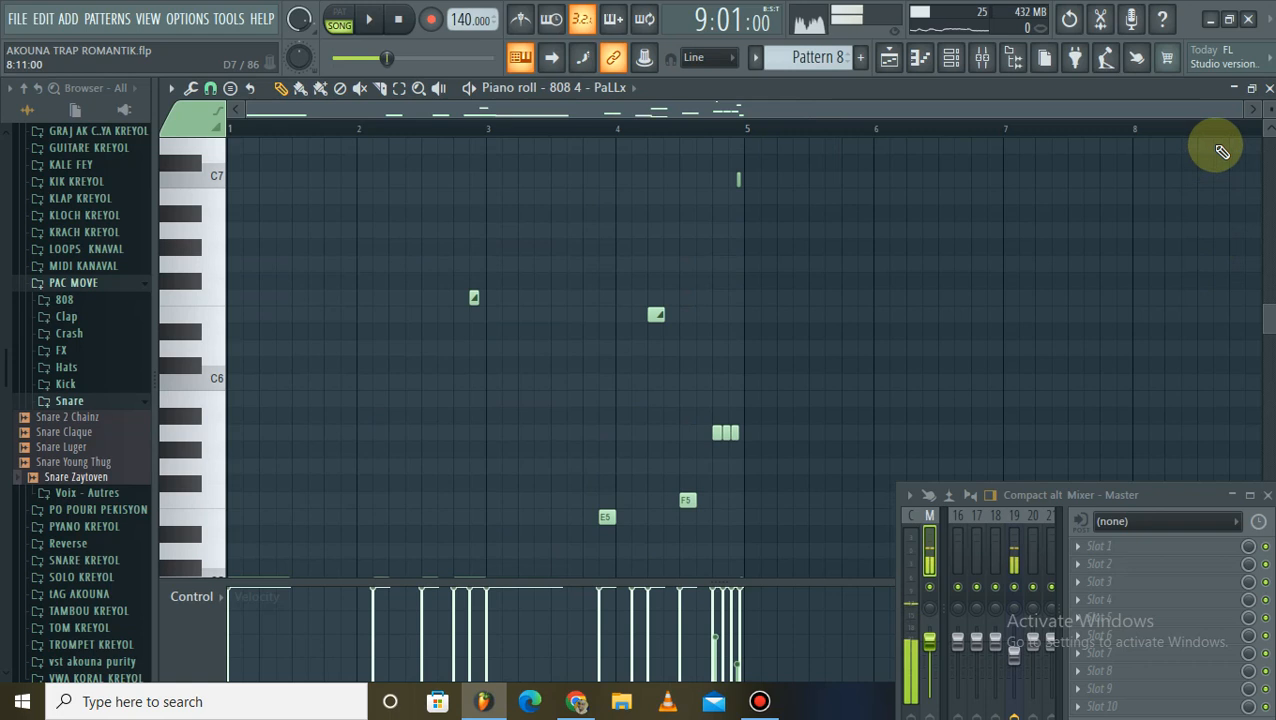
scroll(1232, 147, "down", 2)
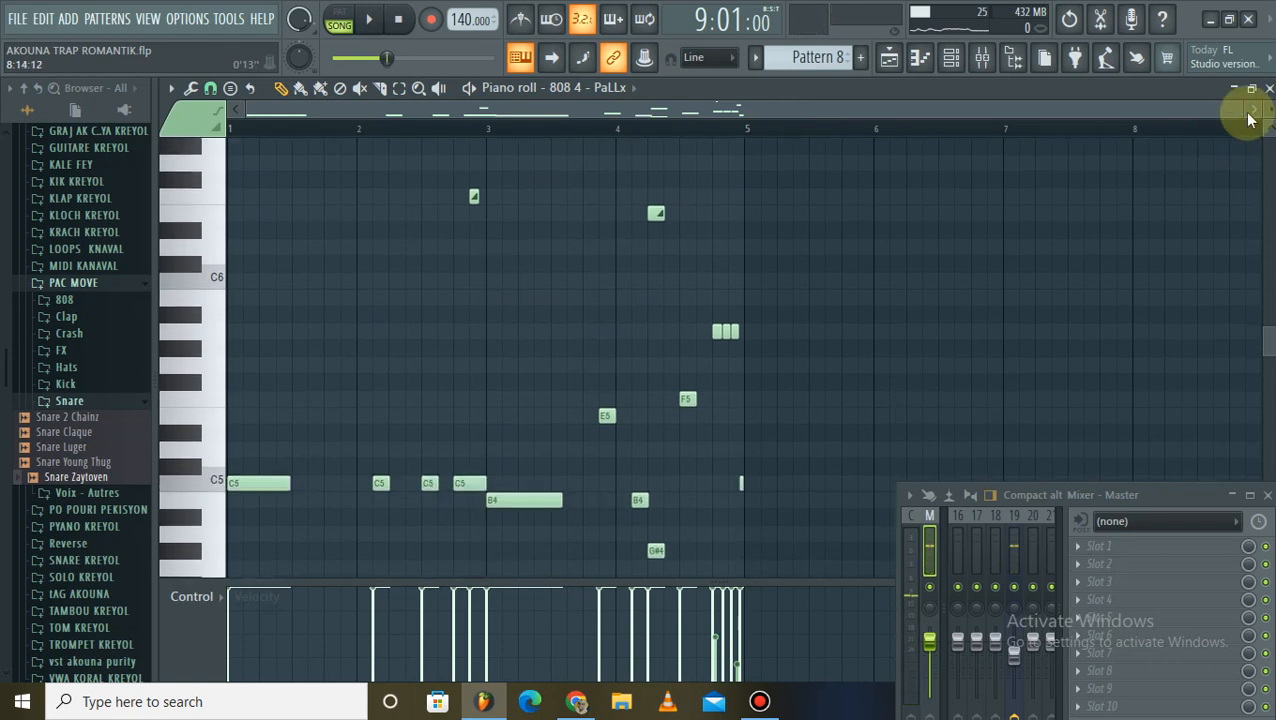
scroll(1152, 231, "down", 2)
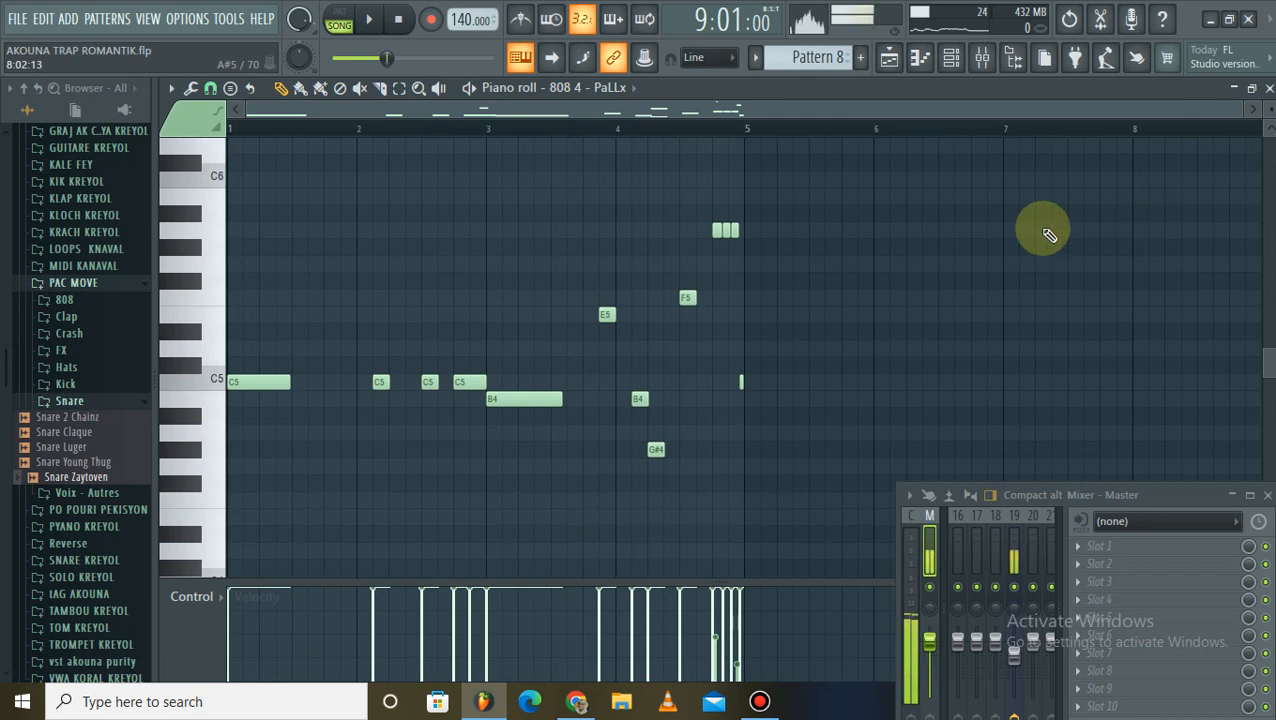
scroll(990, 278, "up", 3)
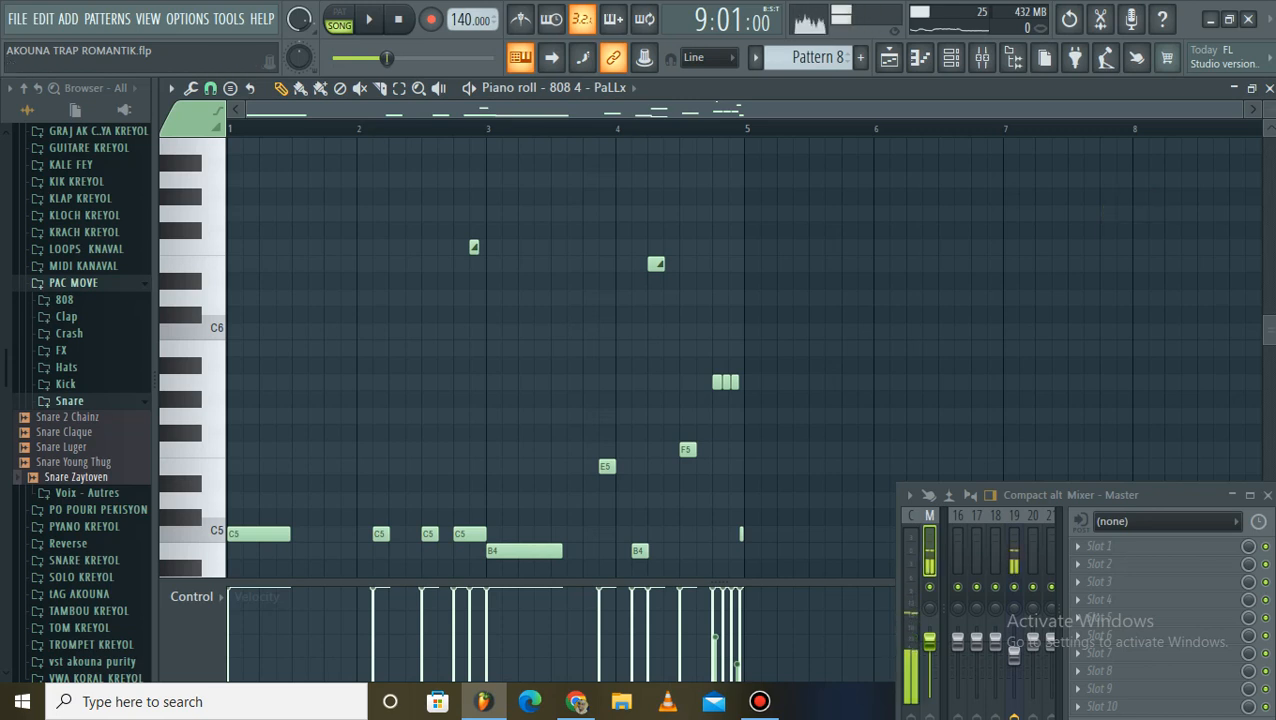
Step: Close the piano roll and channel rack to return to the playlist, and play the arrangement
left_click(1268, 88)
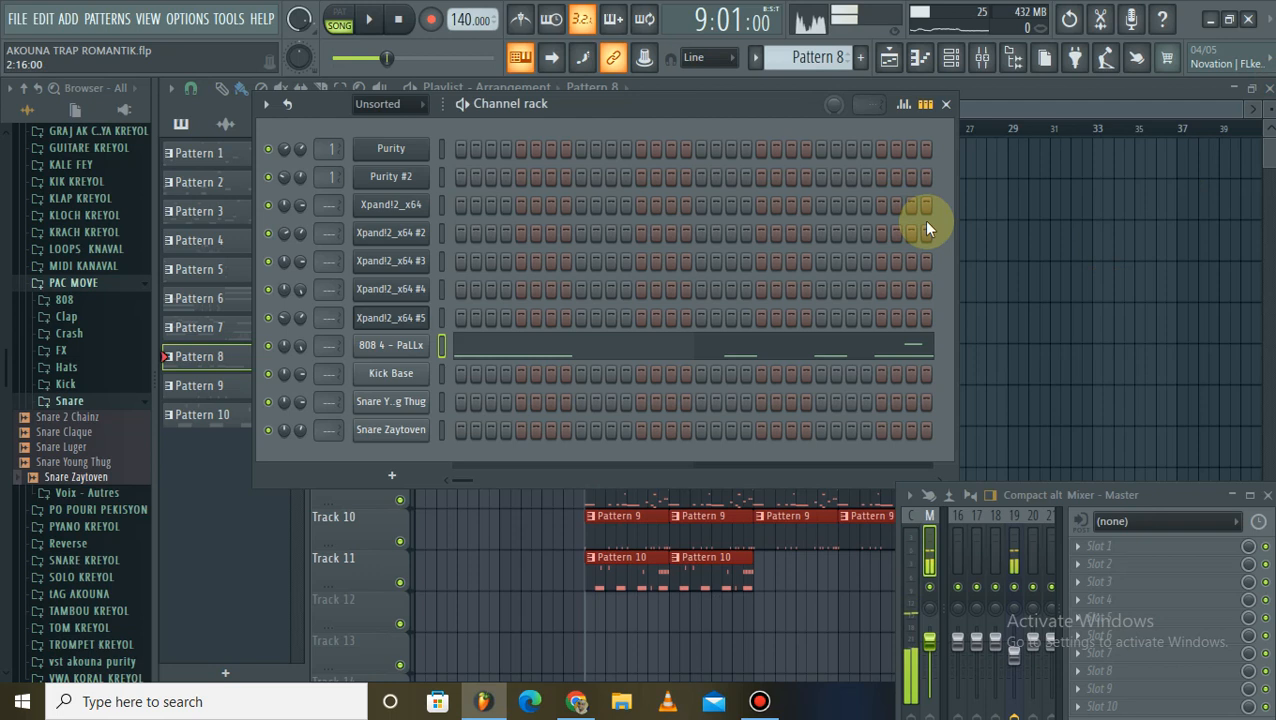
left_click(889, 57)
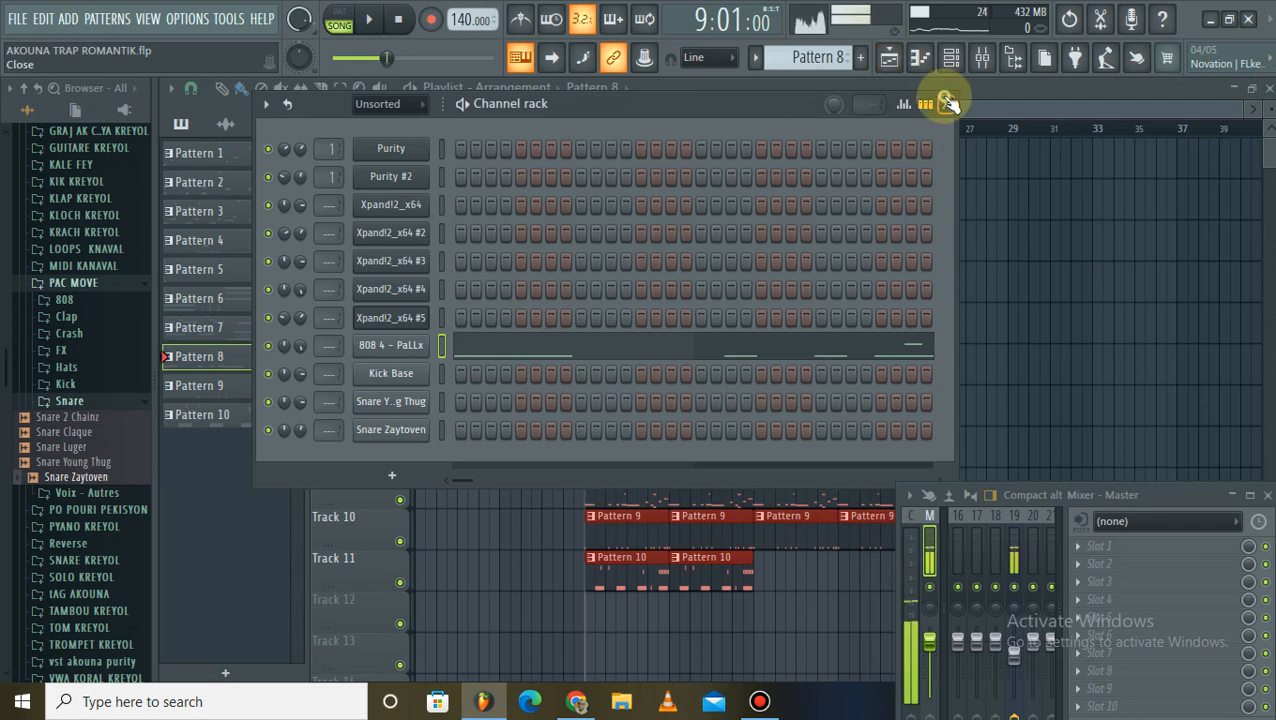
left_click(948, 103)
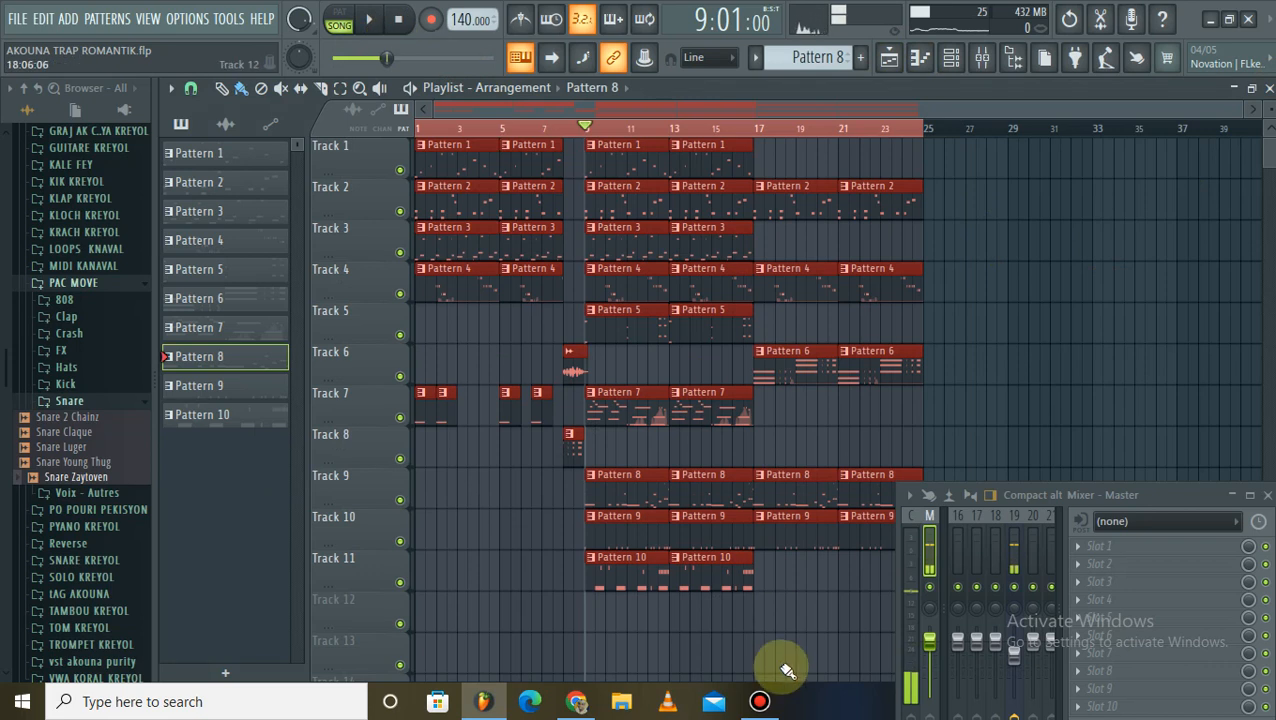
left_click(759, 702)
left_click_drag(355, 15, 291, 149)
left_click(368, 19)
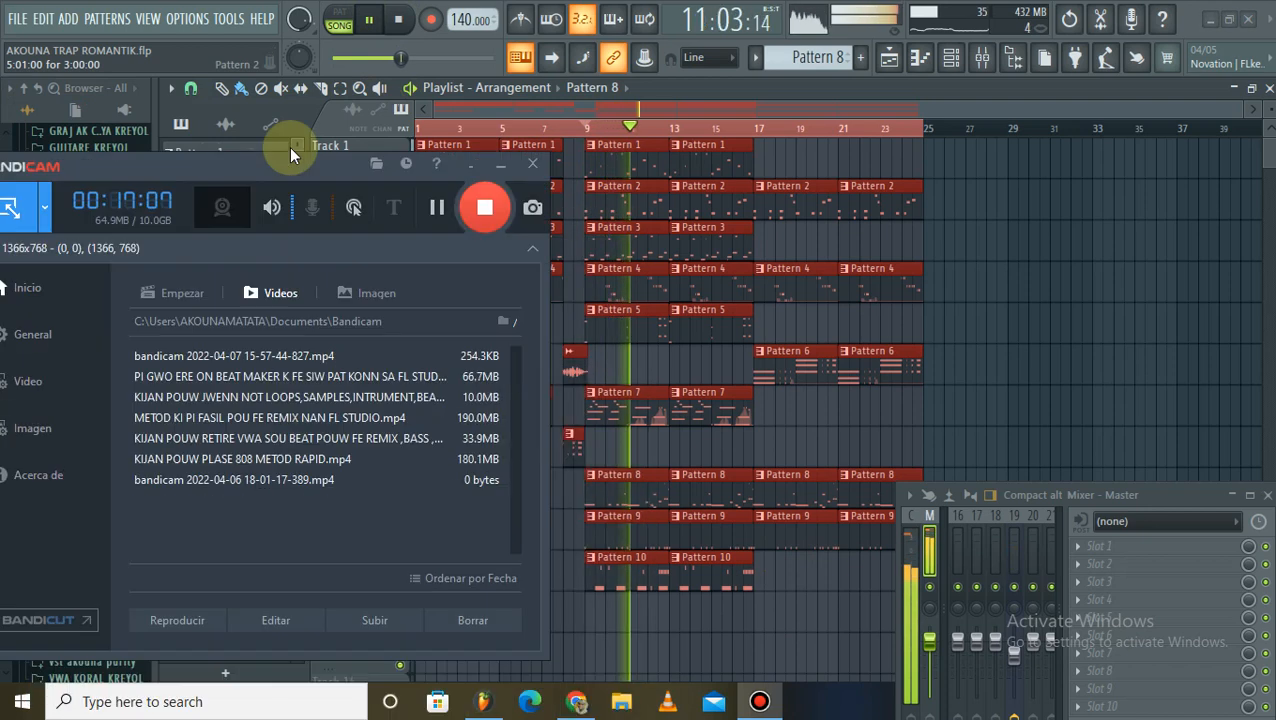